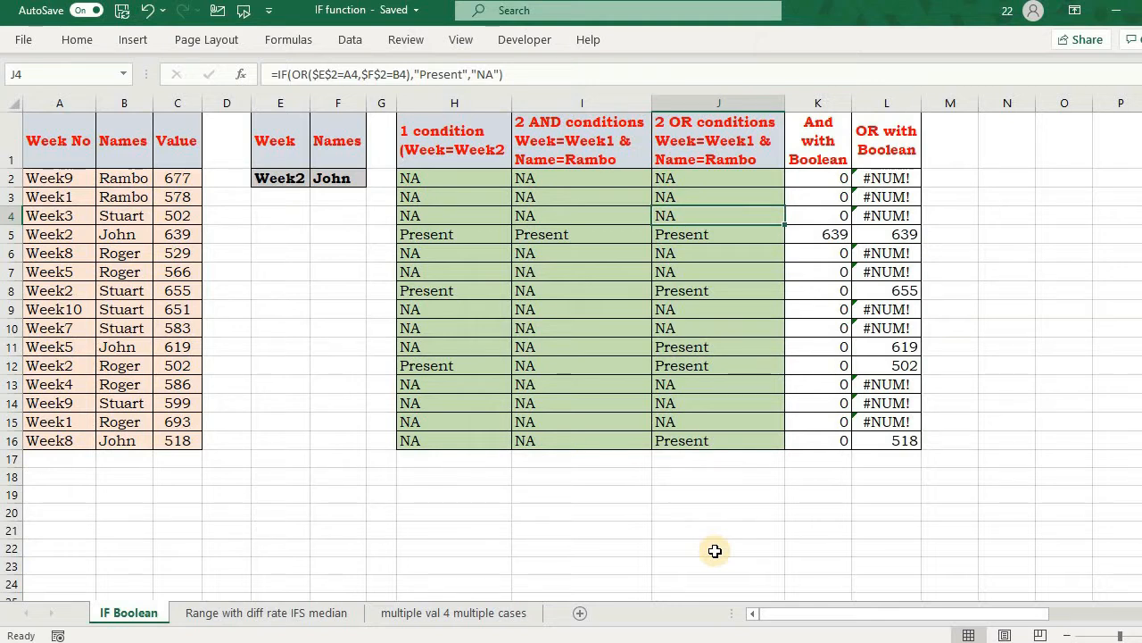
Step: Enter the formula =IF(1,"P","a") in cell I20
left_click(525, 513)
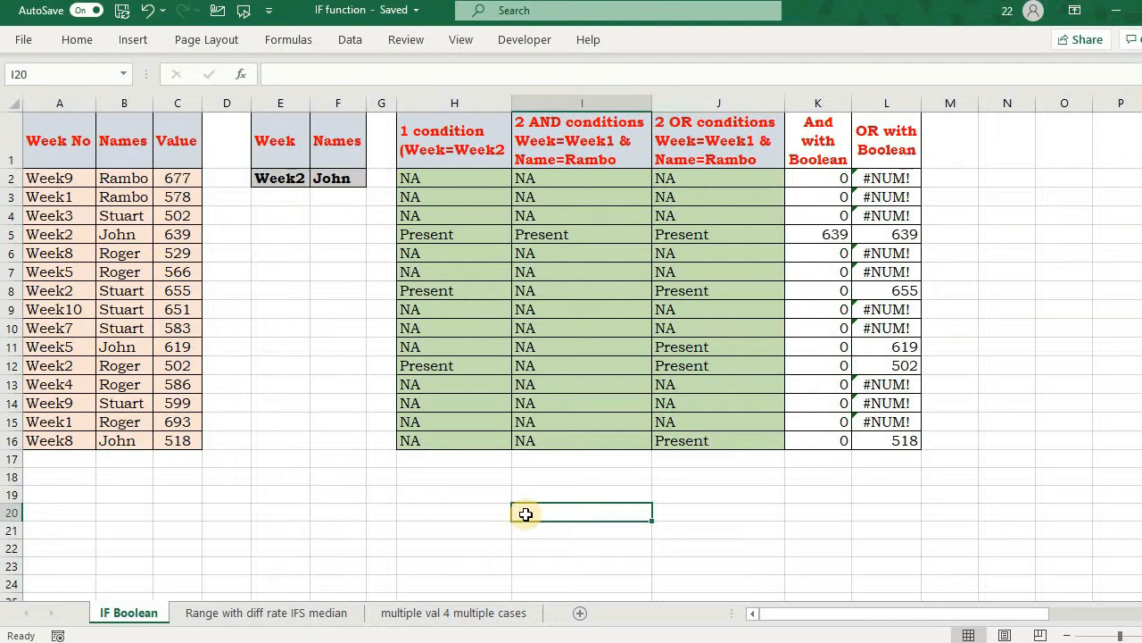
type("=if")
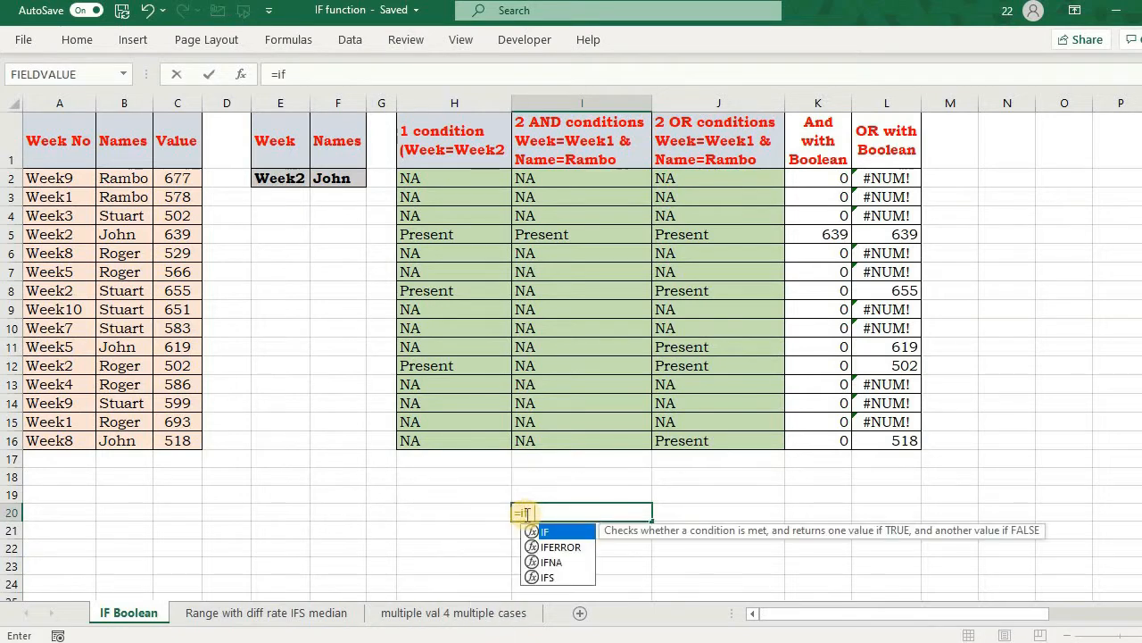
key("Tab")
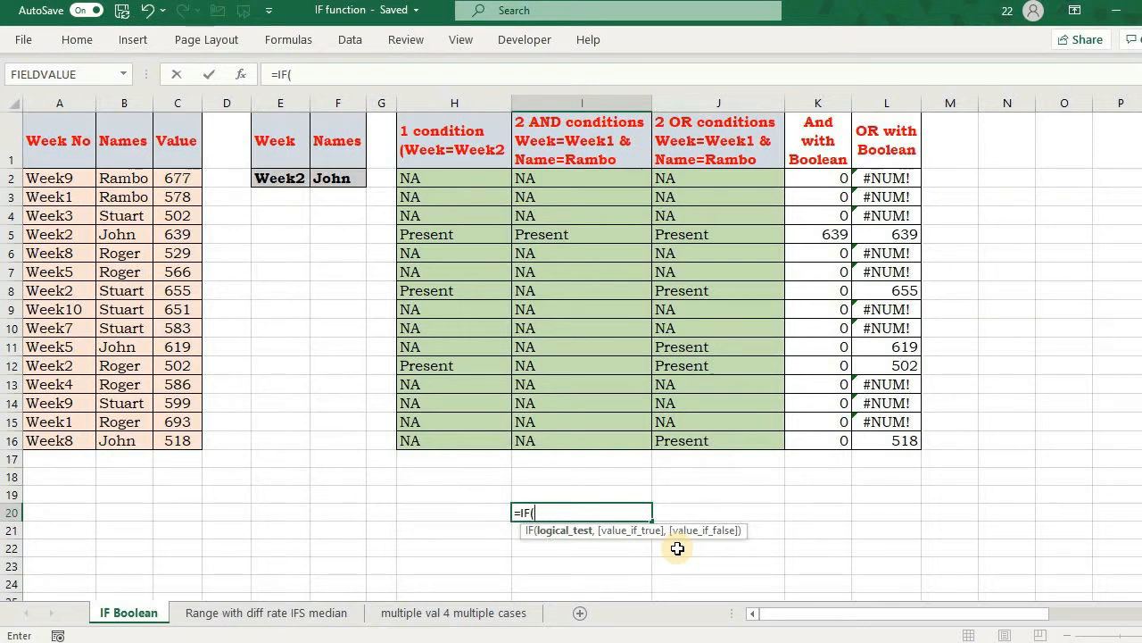
type(",\"P")
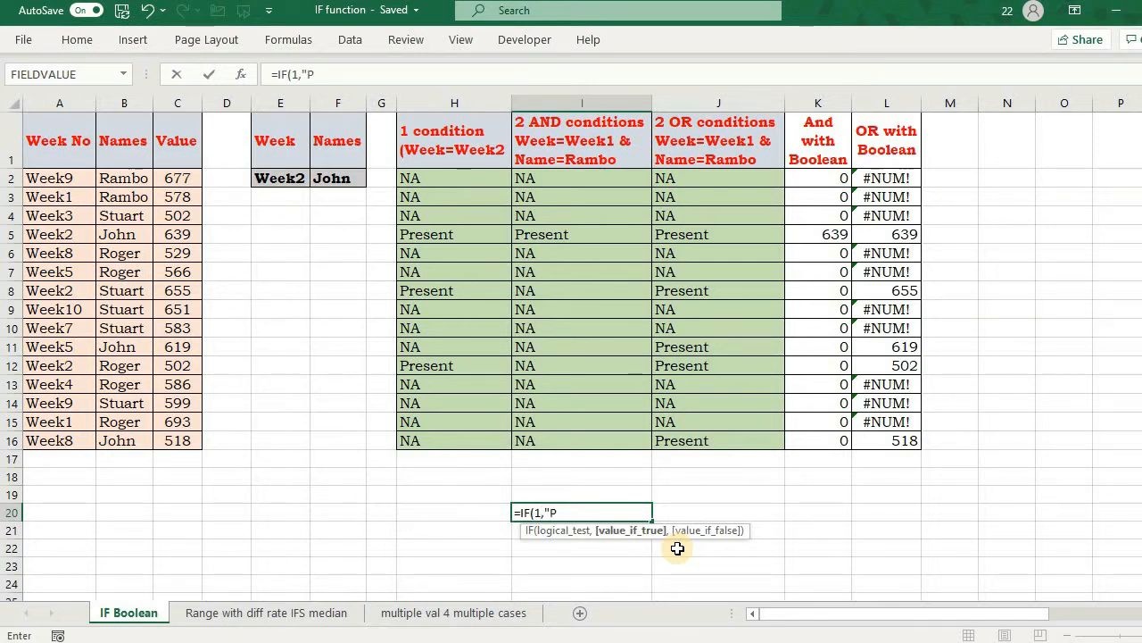
type("\",\"a\"")
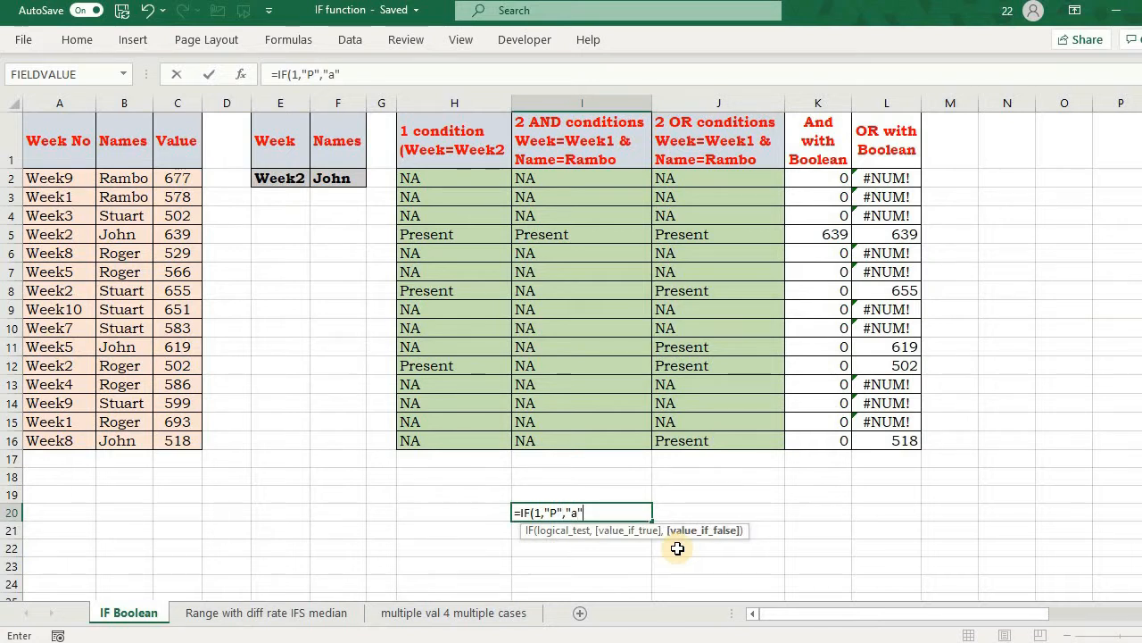
type(")")
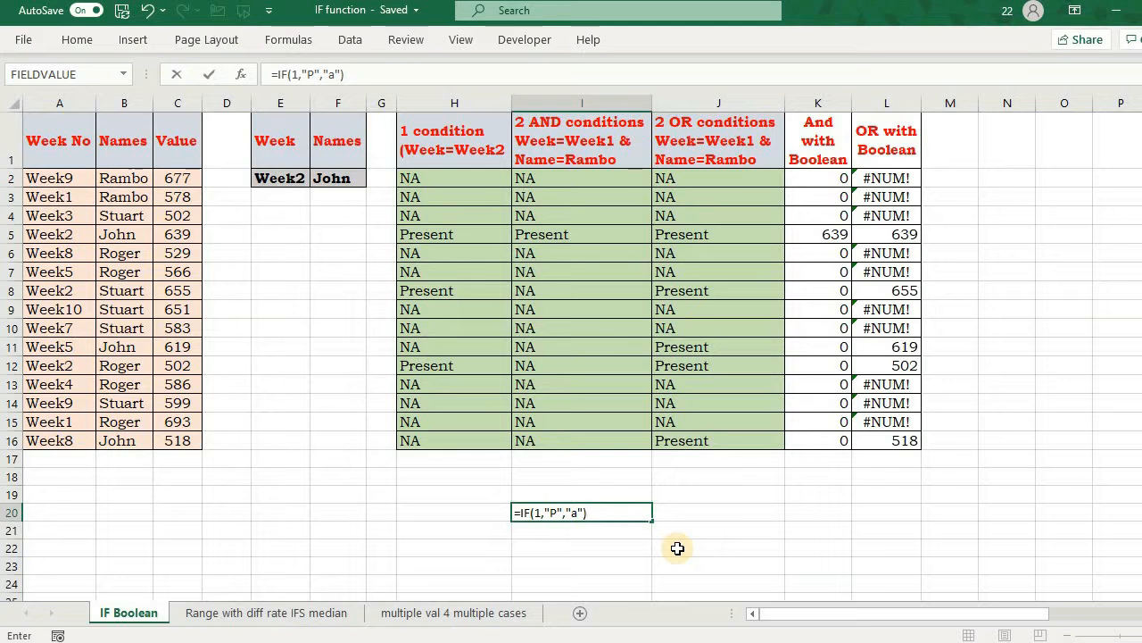
key("Return")
Step: Change the logical test of the IF formula in I20 to 0
double_click(534, 512)
key("BackSpace")
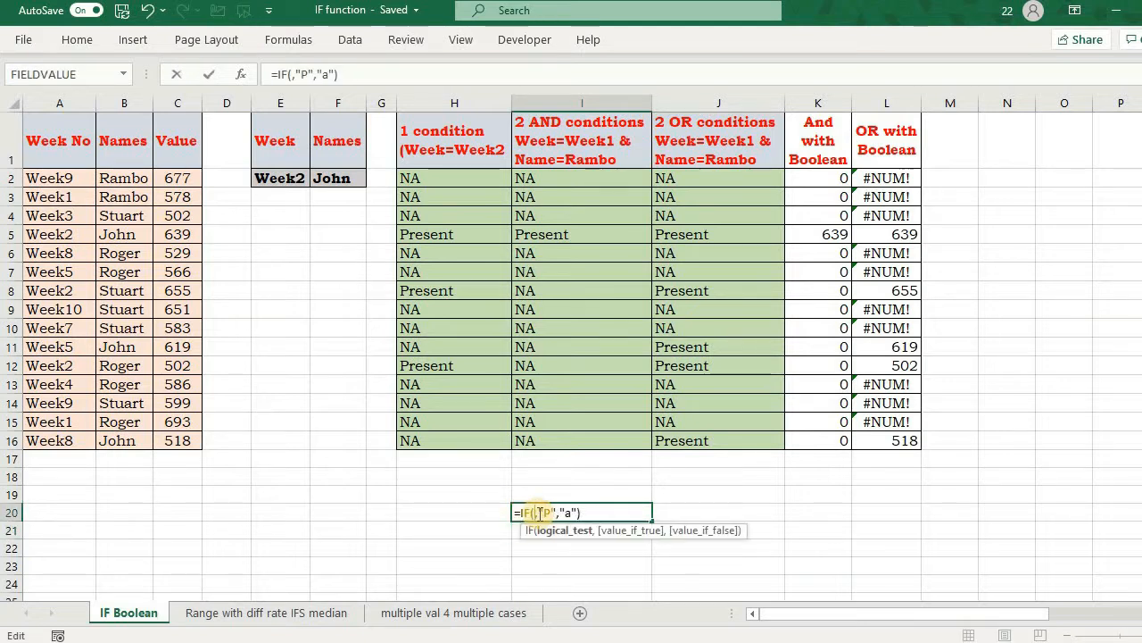
type("0")
key("Return")
Step: Change the logical test of the IF formula in I20 to 5
double_click(539, 513)
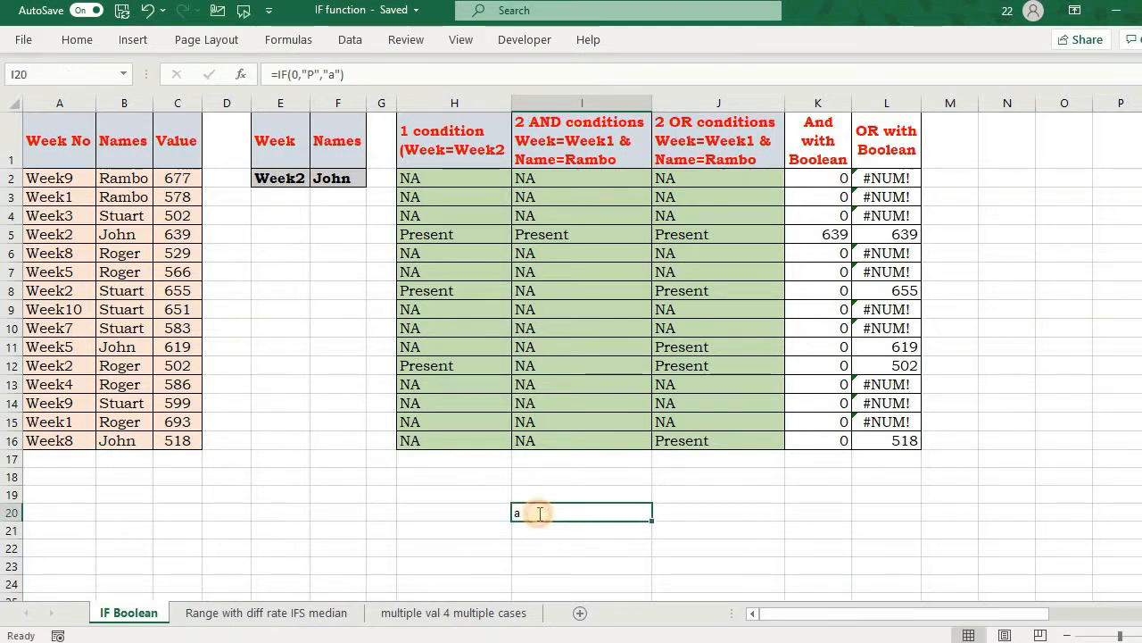
key("BackSpace")
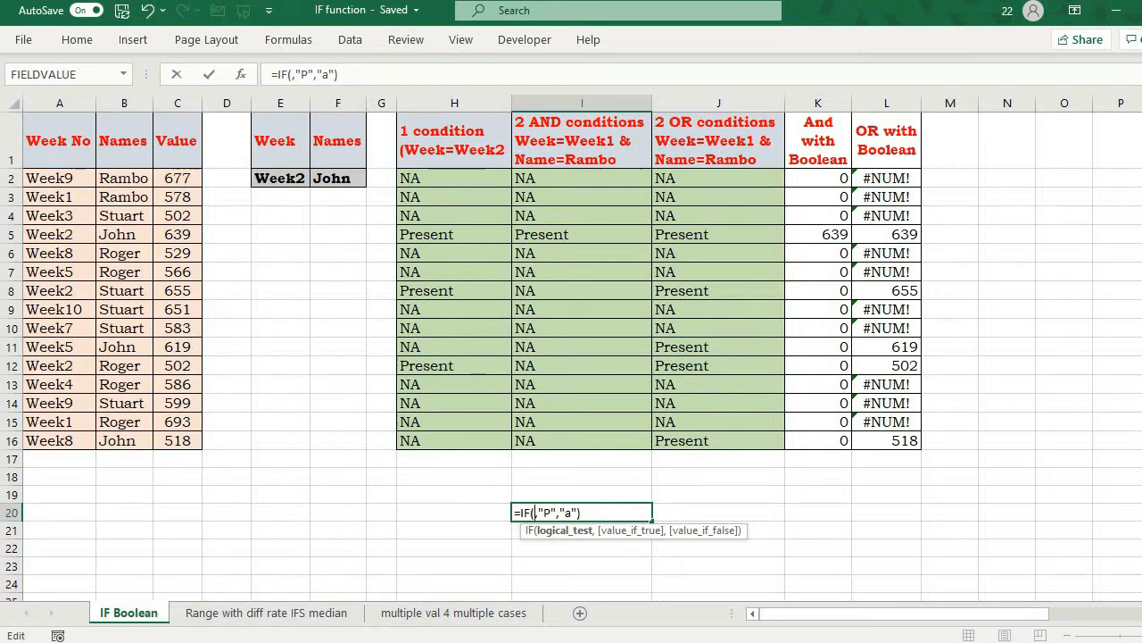
type("5")
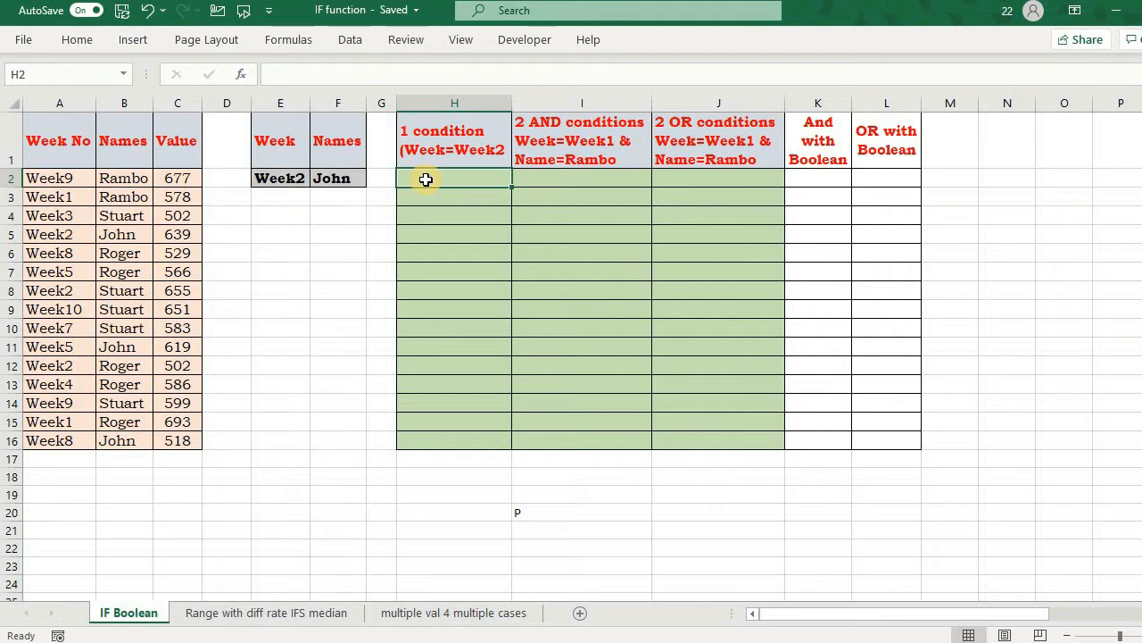
Step: Enter =IF($E$2=A2,"Present","NA") in H2, with an absolute reference to the week criterion
type("=if")
key("Tab")
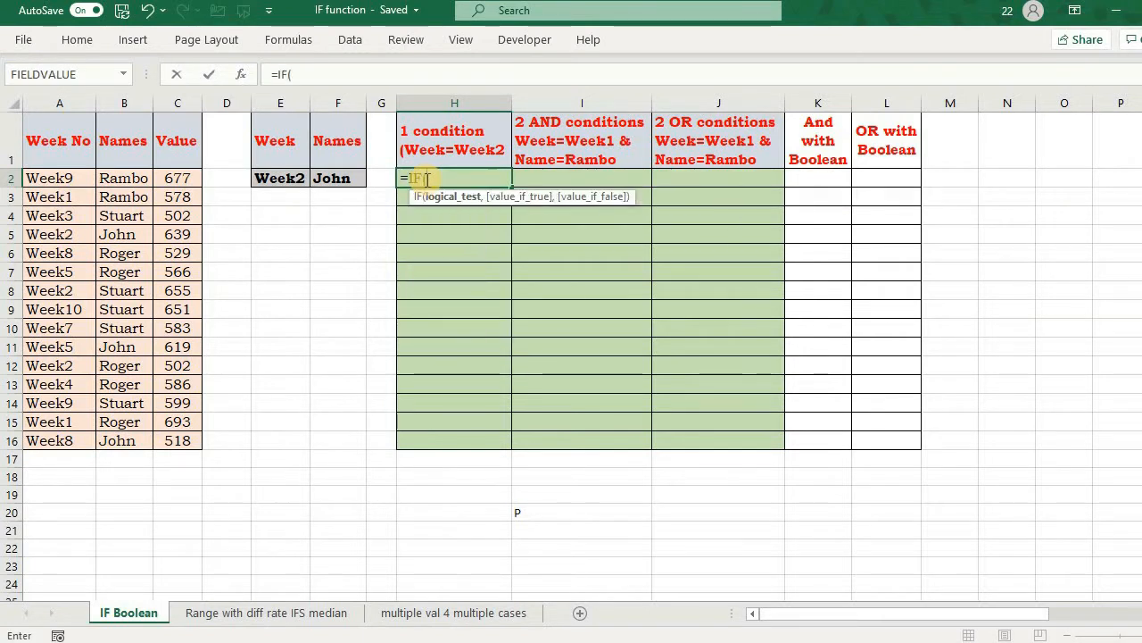
left_click(279, 178)
key("F4")
type("=")
left_click(58, 178)
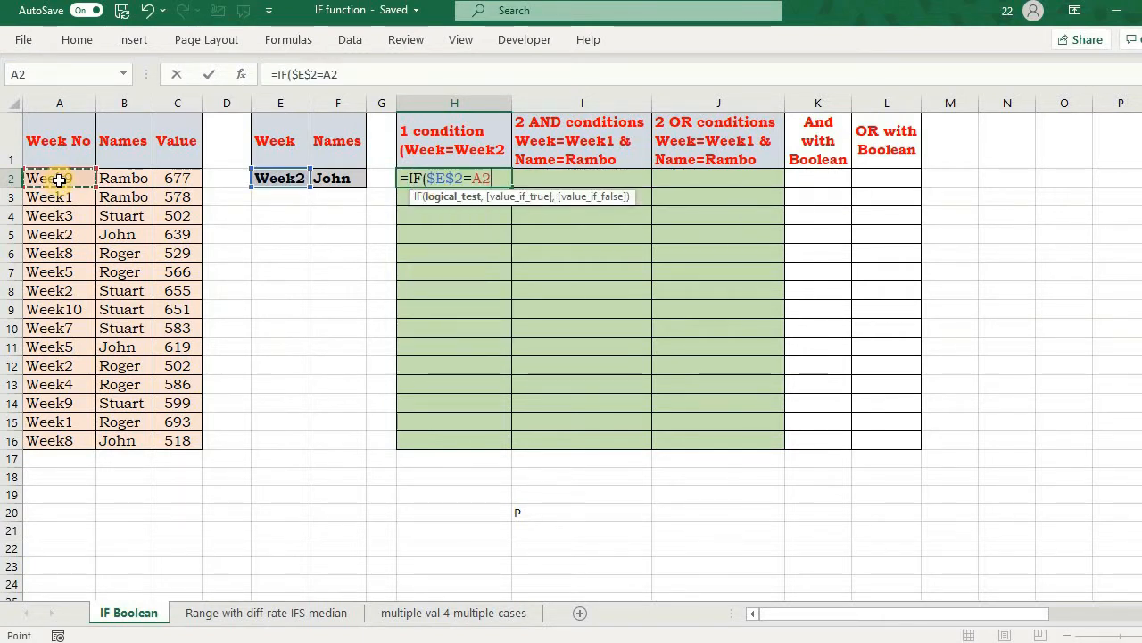
type(",\"P")
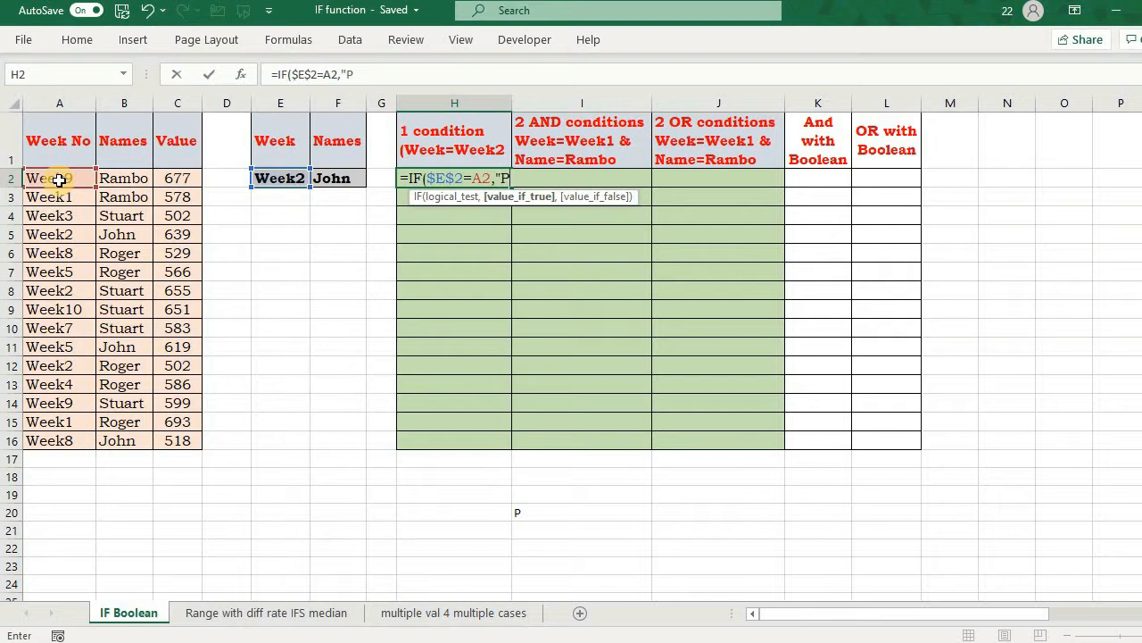
type("resent\",\"NA\")")
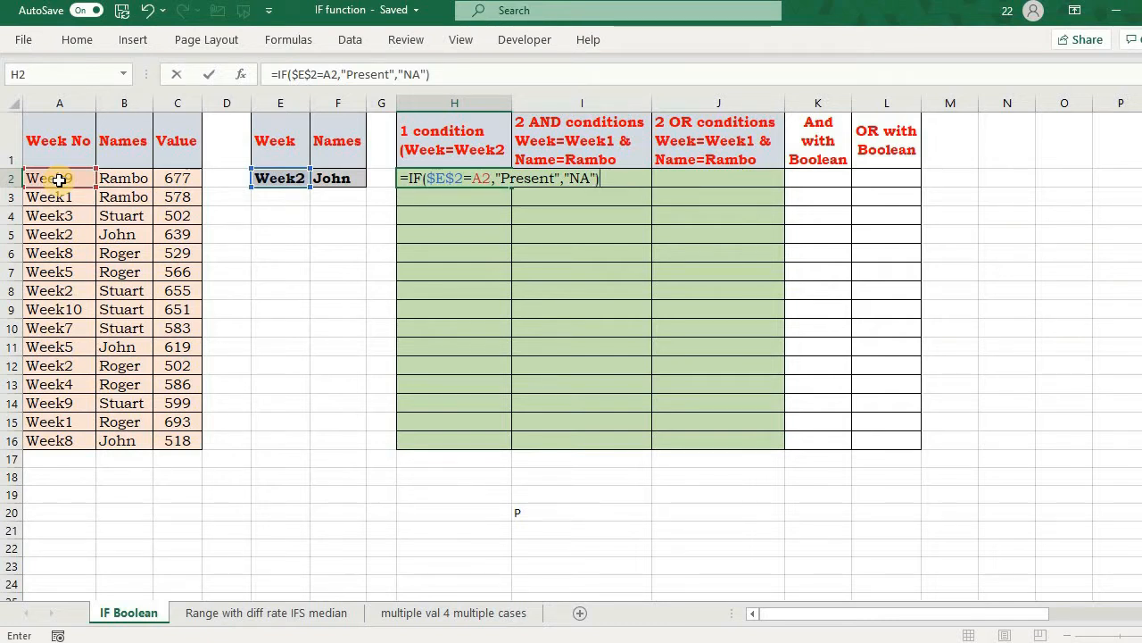
key("Return")
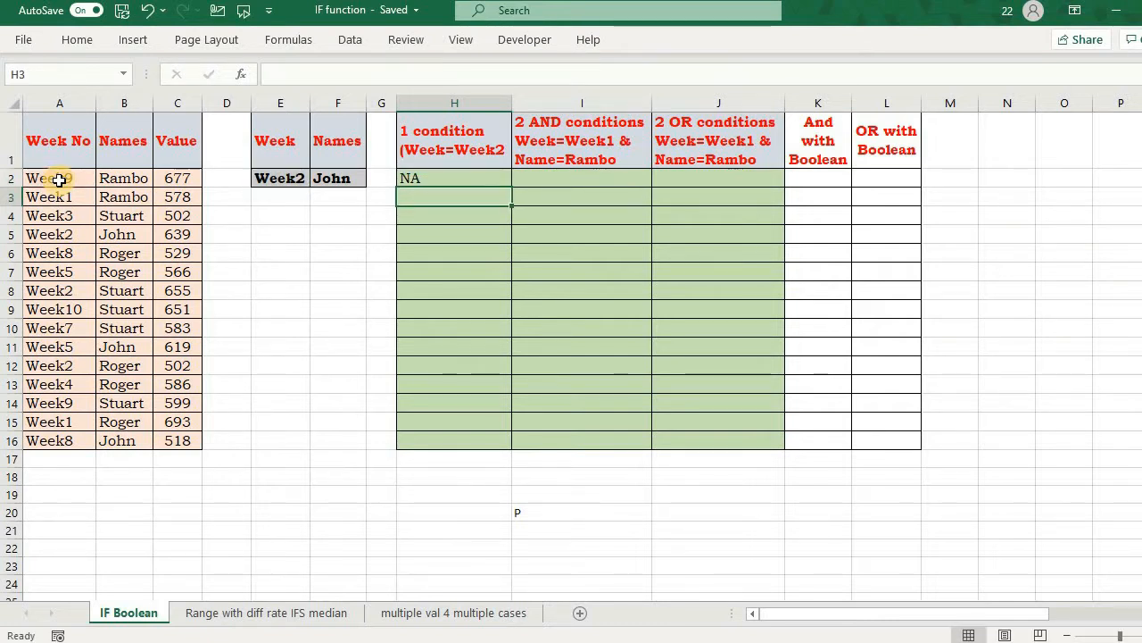
Step: Check the IF formula in H2 and fill it down through H16
double_click(435, 177)
key("Return")
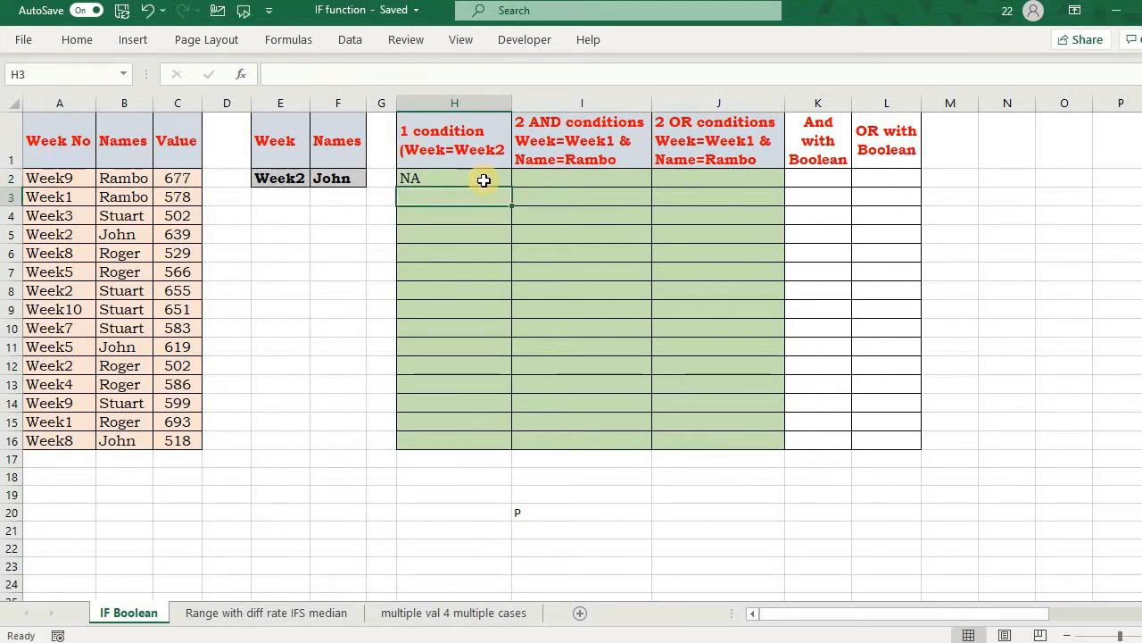
left_click(500, 179)
left_click_drag(510, 186, 511, 400)
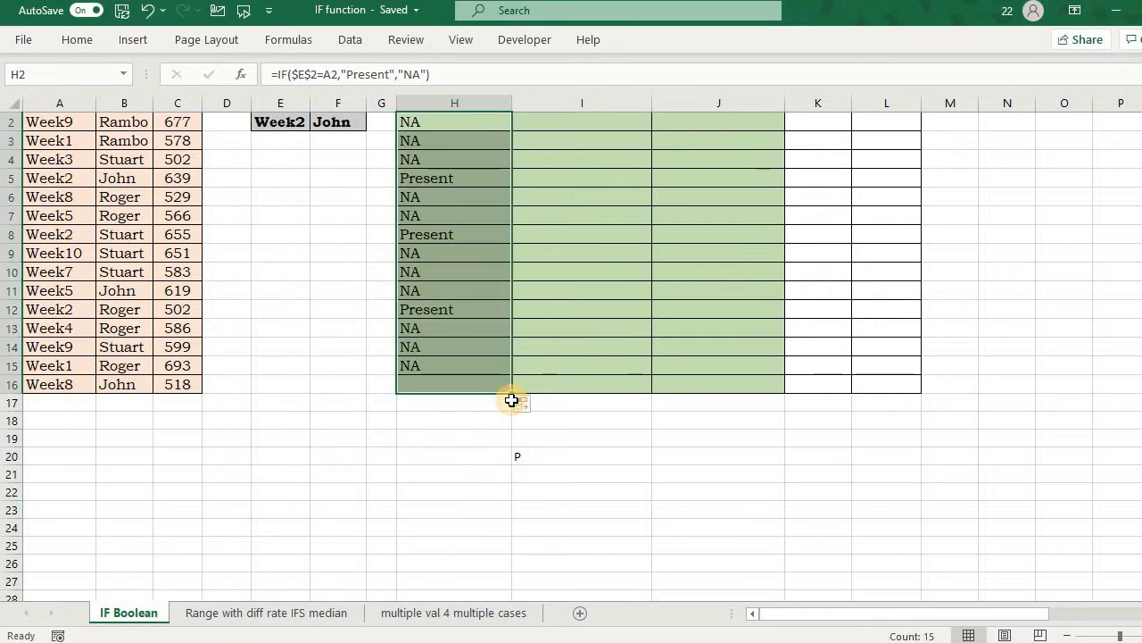
scroll(477, 311, "up", 1)
Step: Begin an IF formula in I2 with a nested AND whose first condition is $E$2=A2
key("Right")
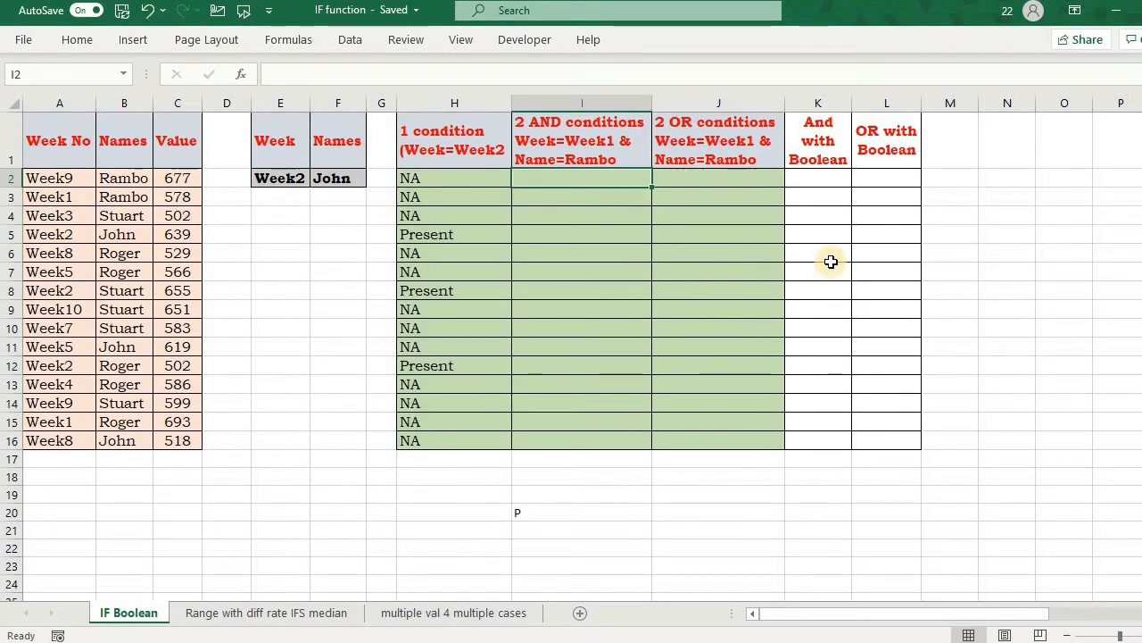
type("=")
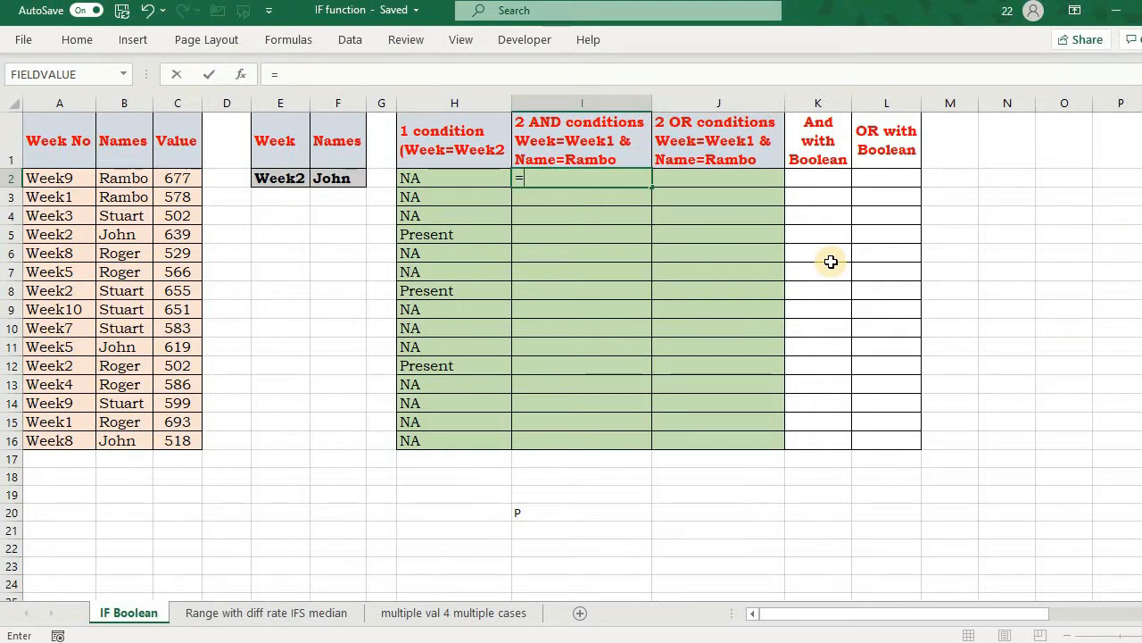
type("IF(")
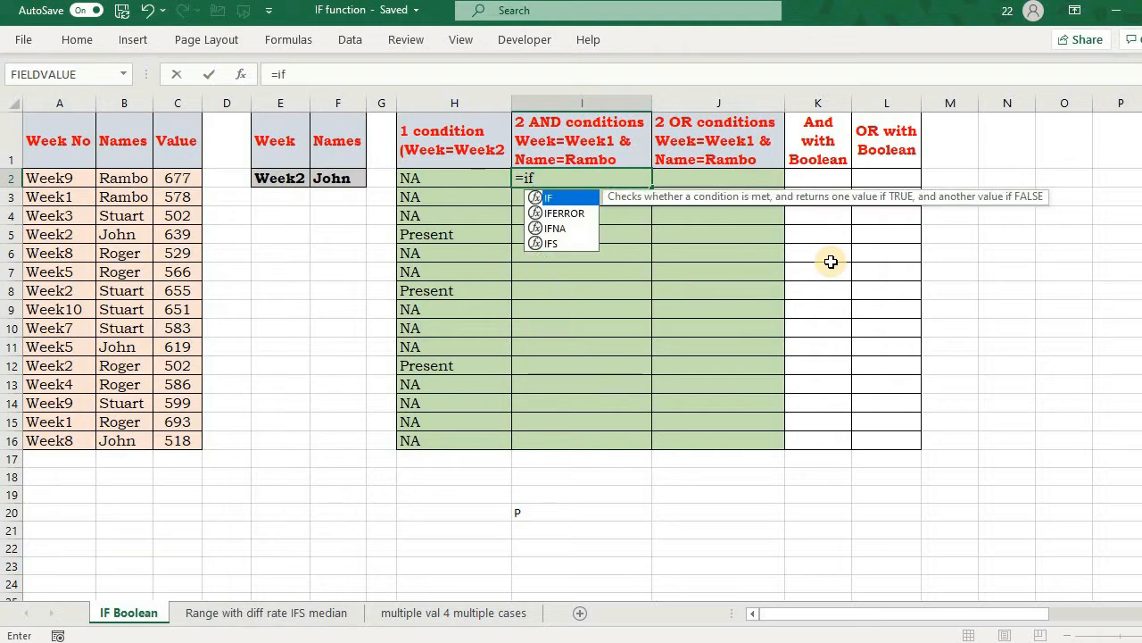
type("and")
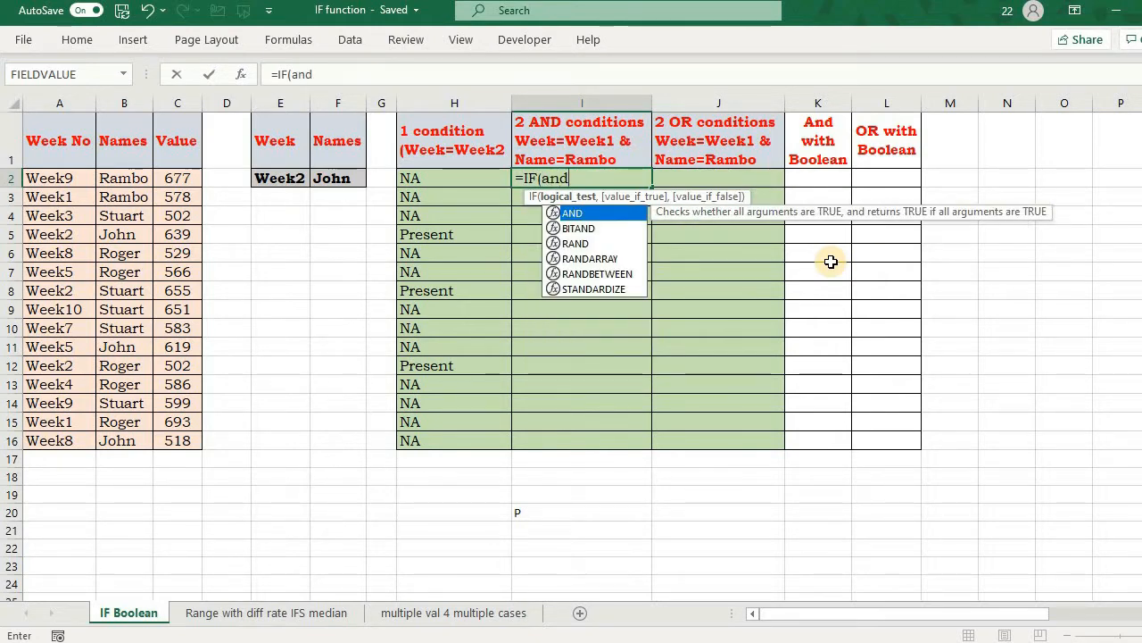
key("Tab")
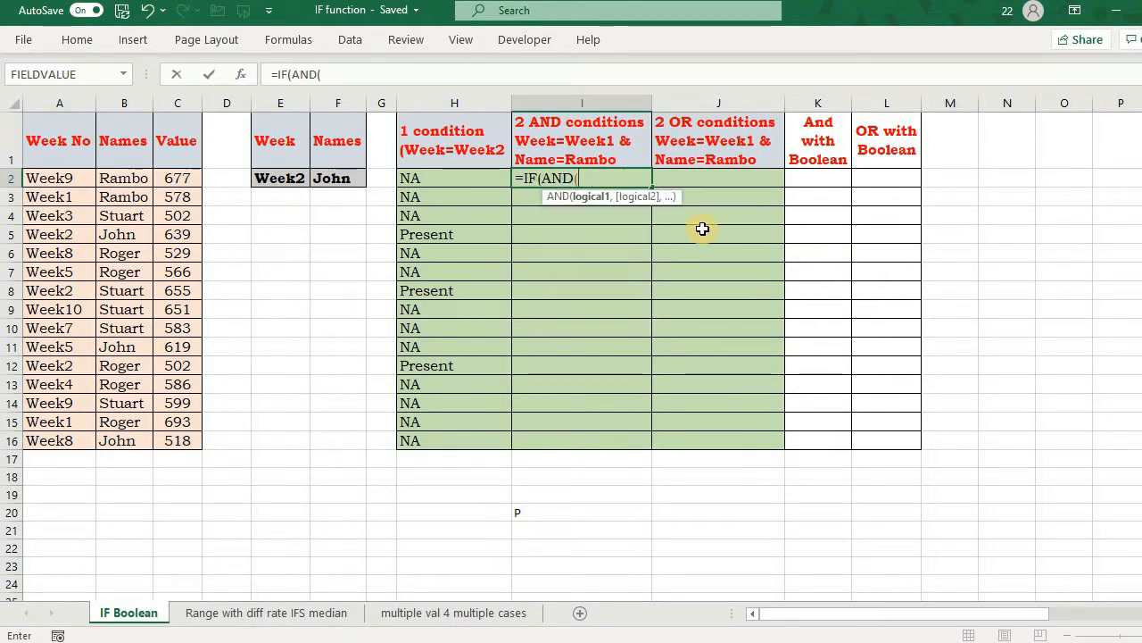
left_click(292, 176)
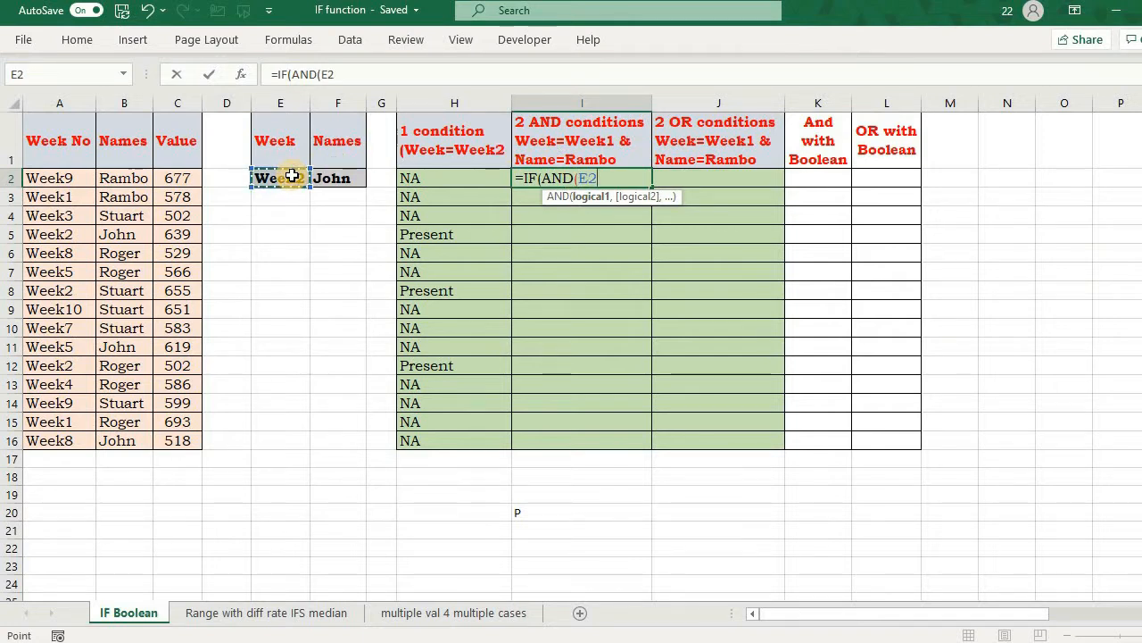
key("F4")
type("=")
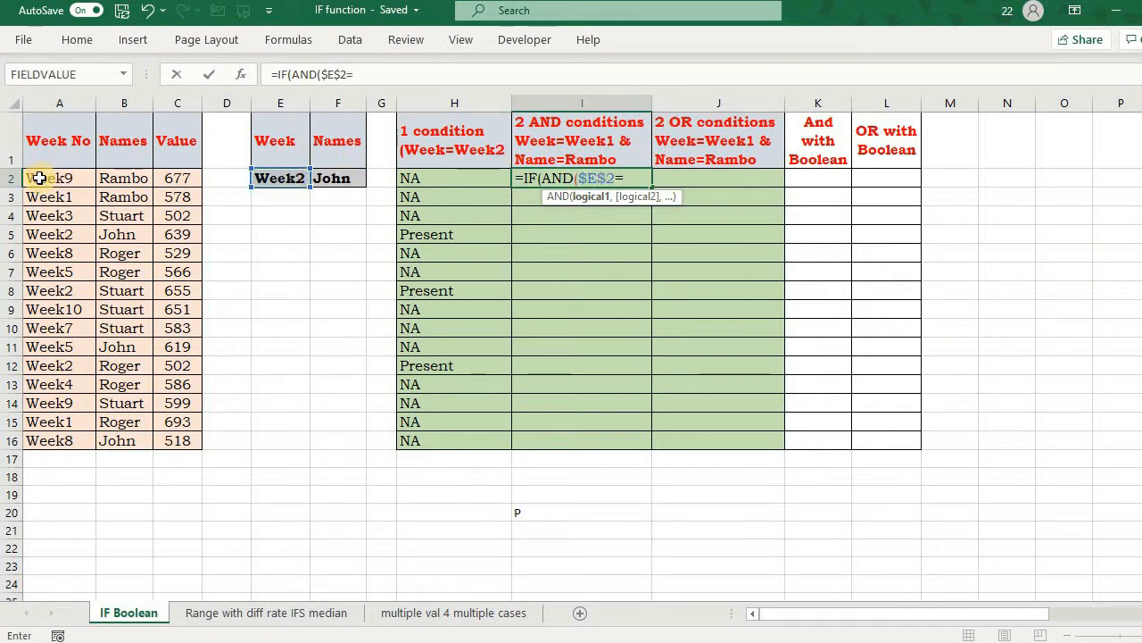
left_click(40, 178)
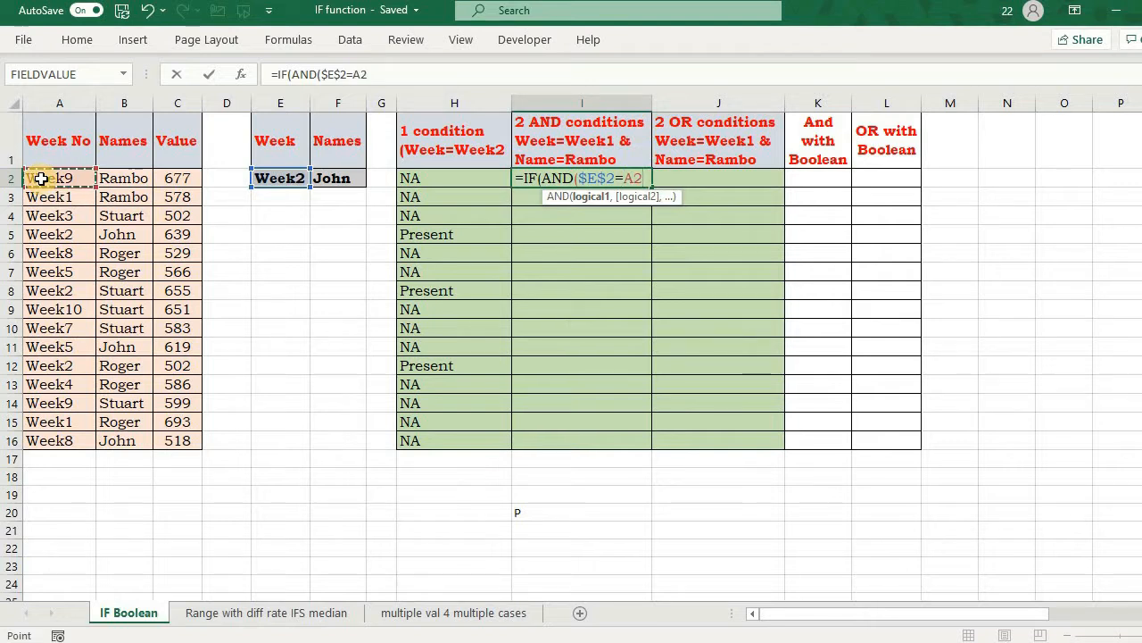
Step: Add B2 as the second argument of AND in the I2 formula and close the AND function
type(",")
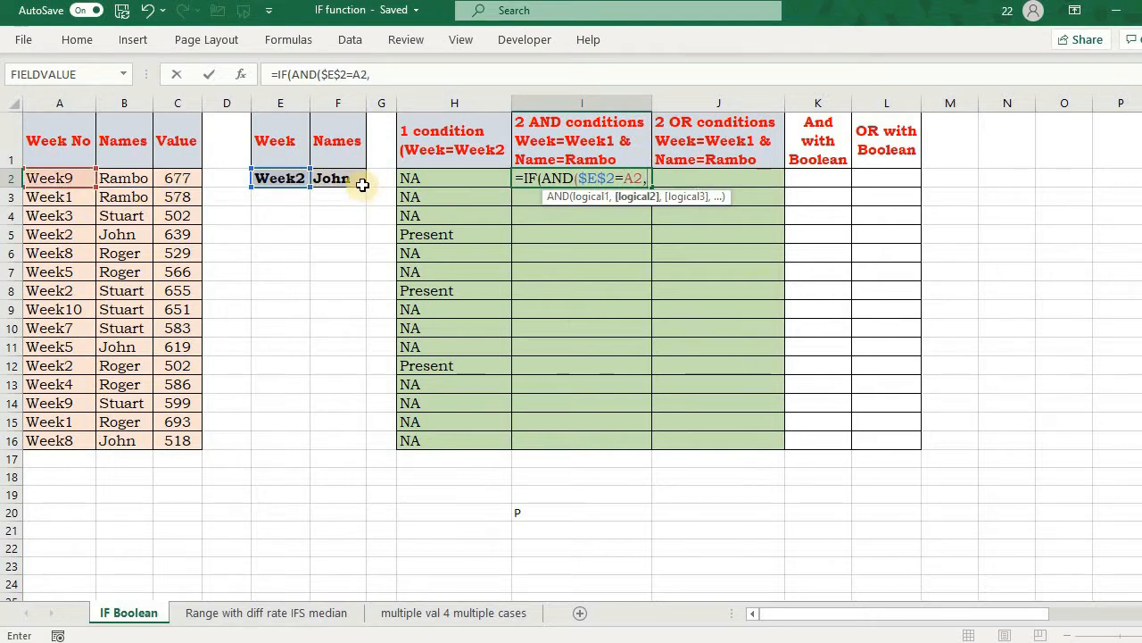
left_click(347, 180)
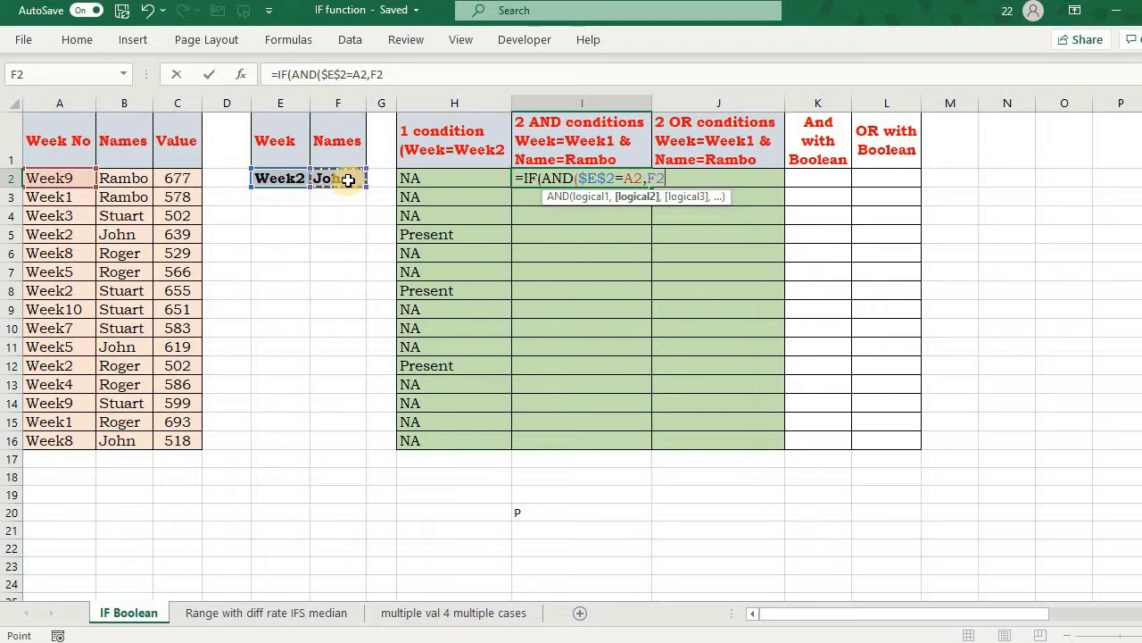
key("F4")
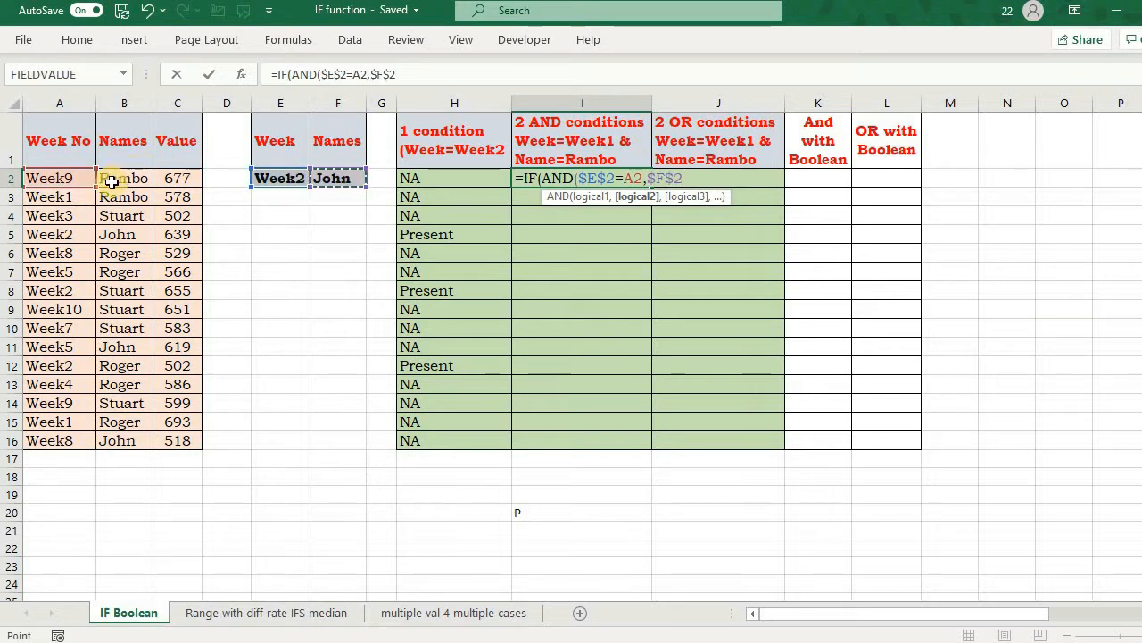
left_click(112, 181)
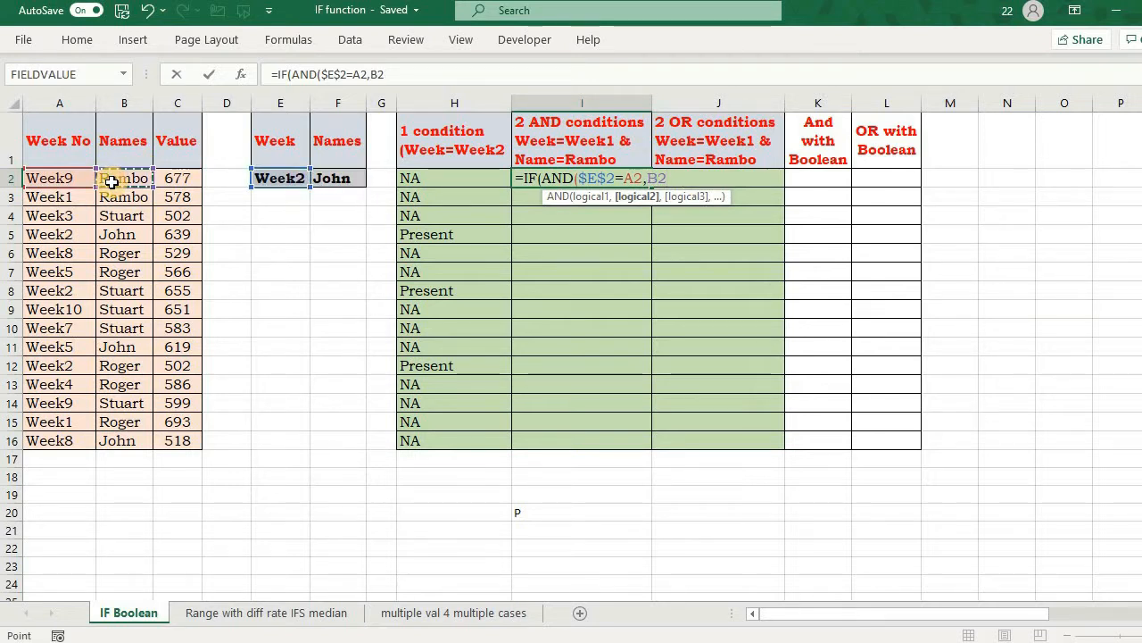
type(",\"")
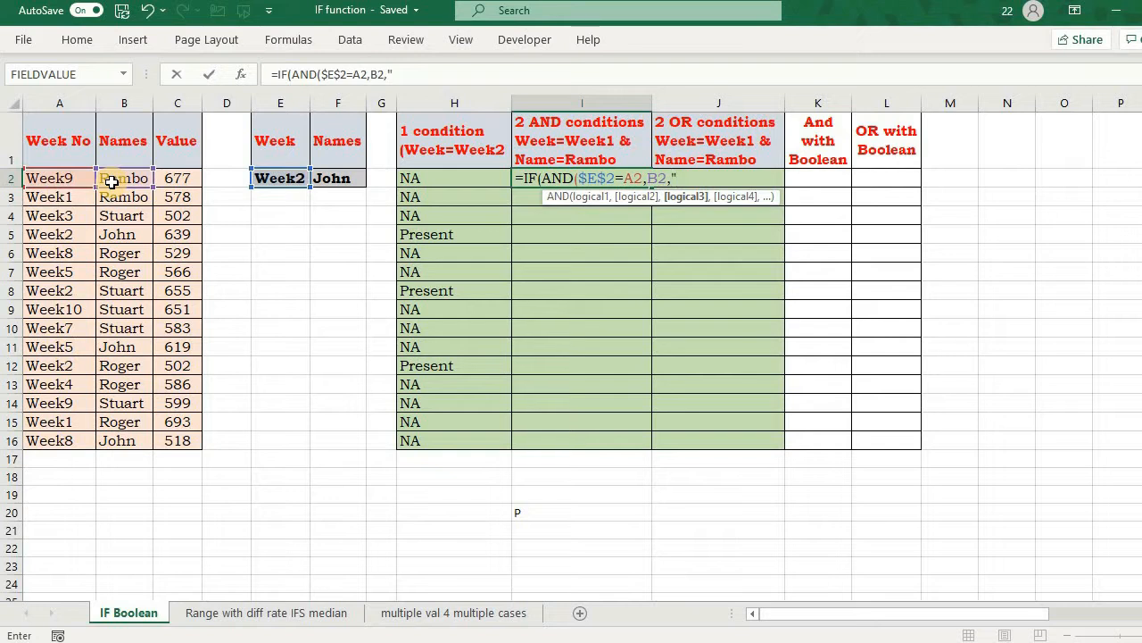
key("BackSpace")
key("BackSpace")
type(")")
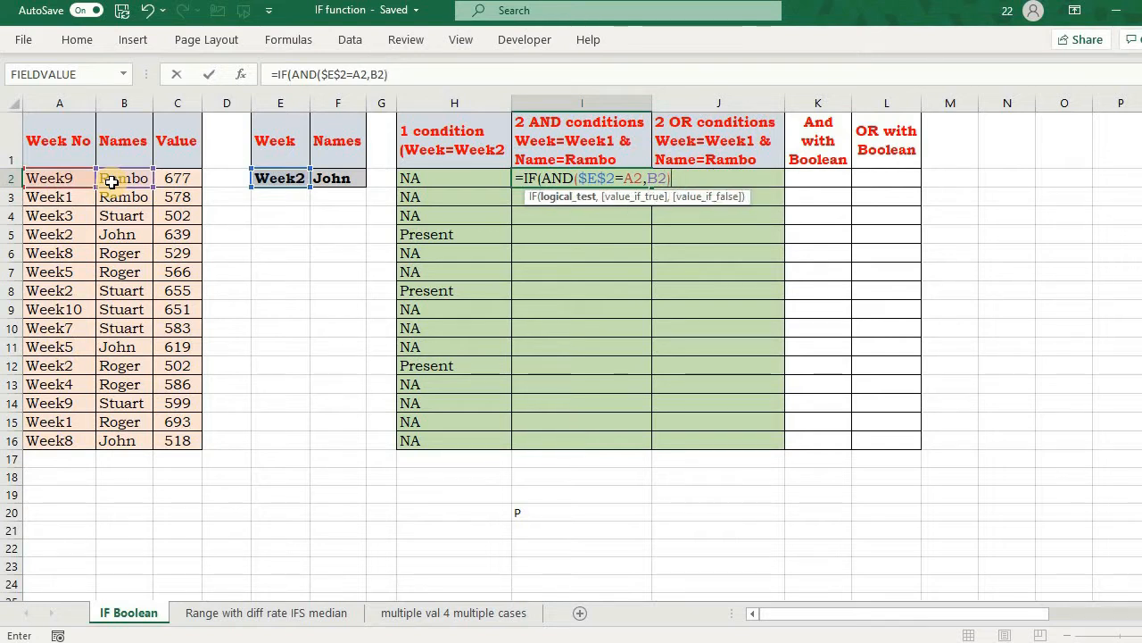
Step: Complete the I2 formula with "Present" if true and "NA" if false, and fill it down through I16
type(",\"")
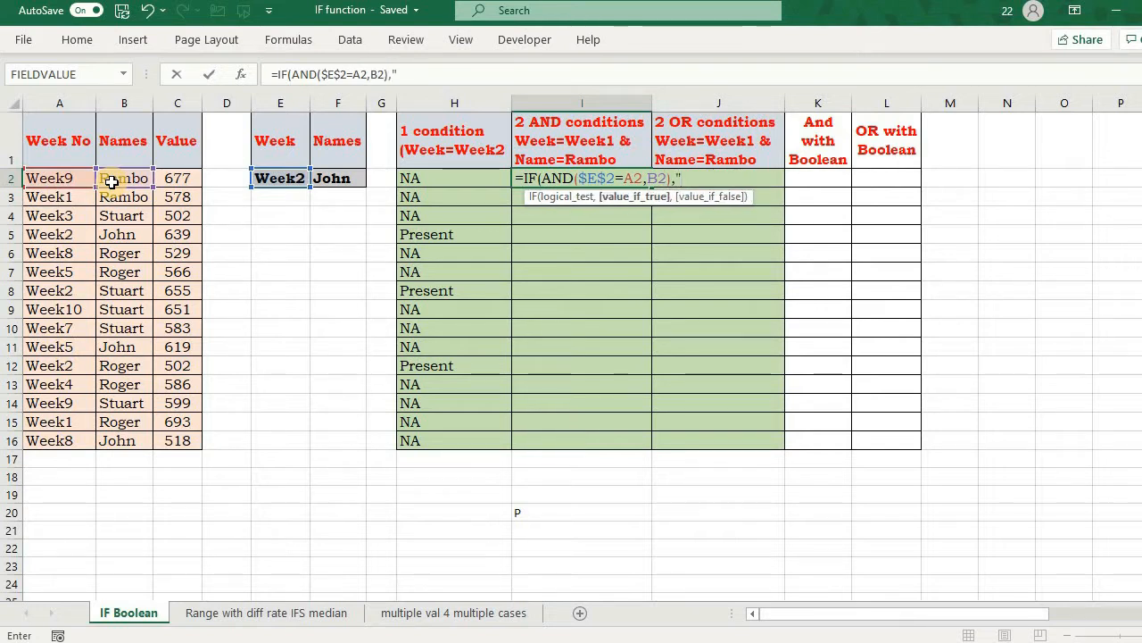
type("Present")
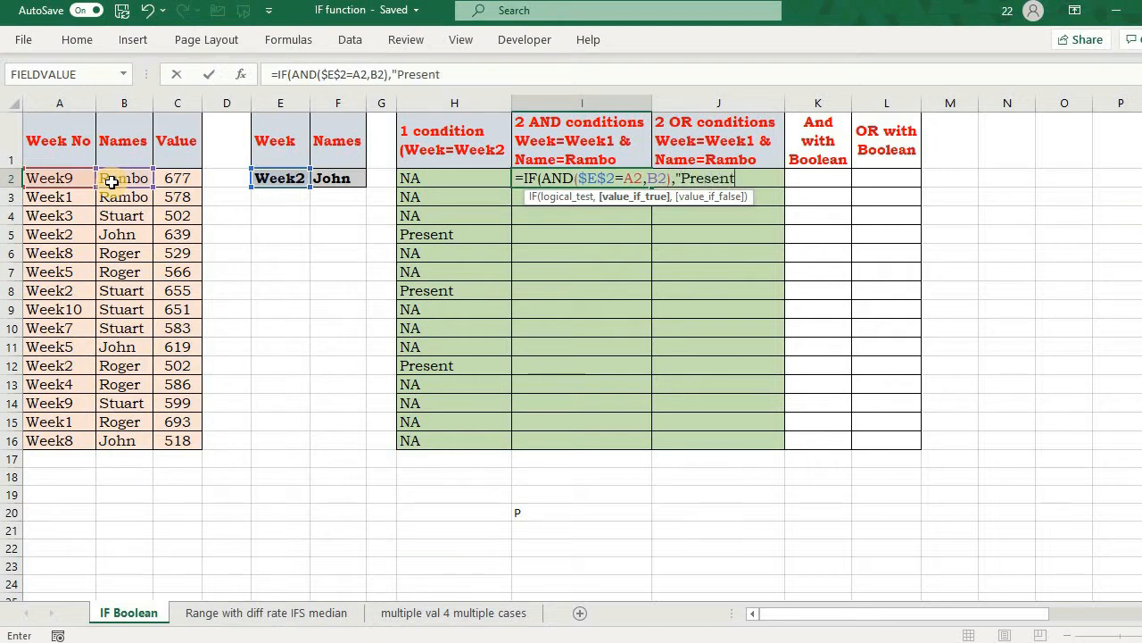
type("\",\"")
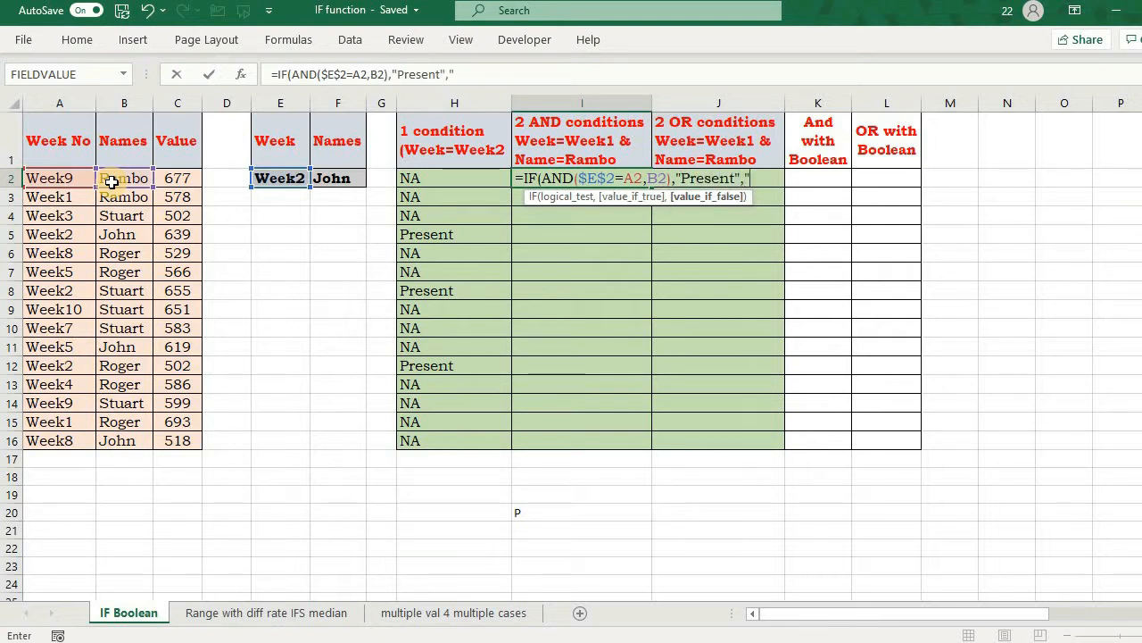
type("NA\")")
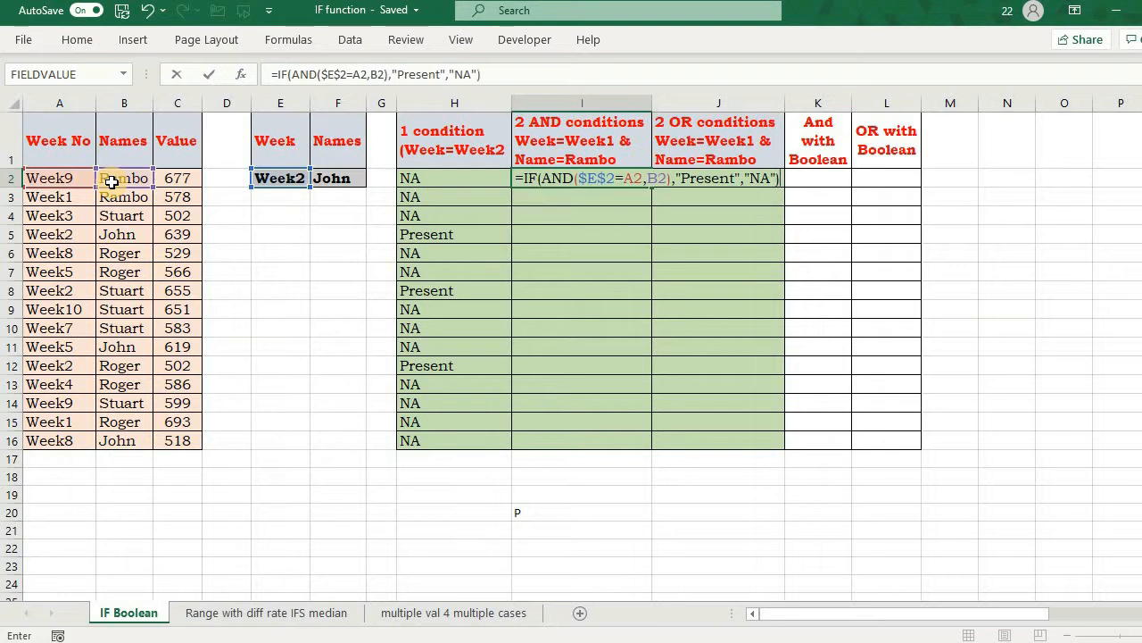
key("ctrl+Return")
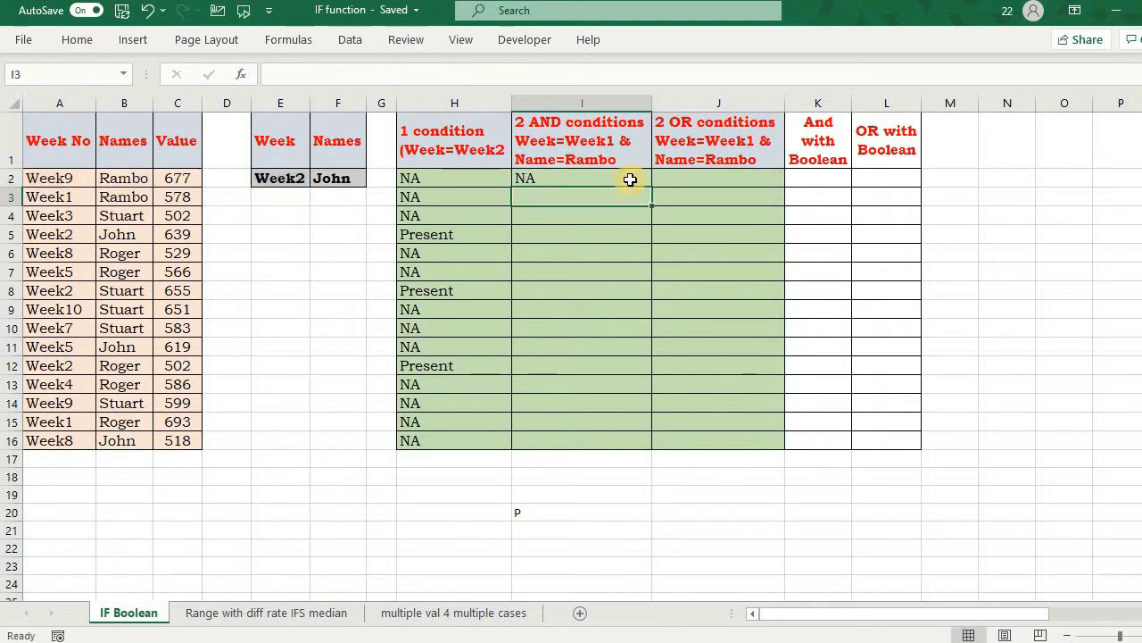
double_click(650, 187)
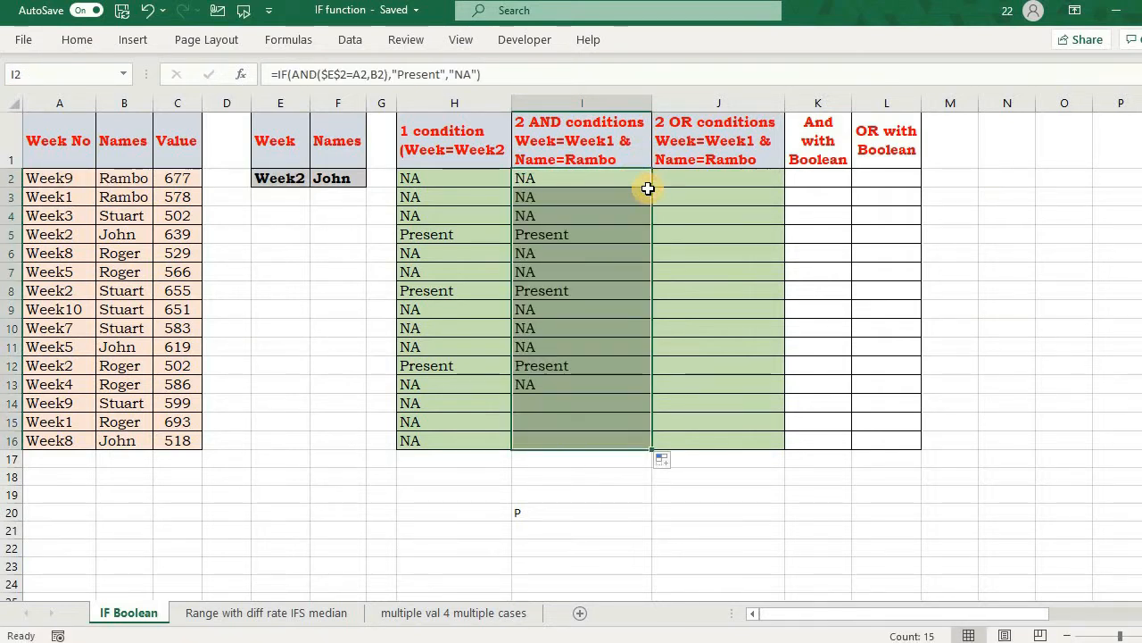
Step: Begin an IF formula in J2 with a nested OR whose first condition is $E$2=A2
left_click(681, 174)
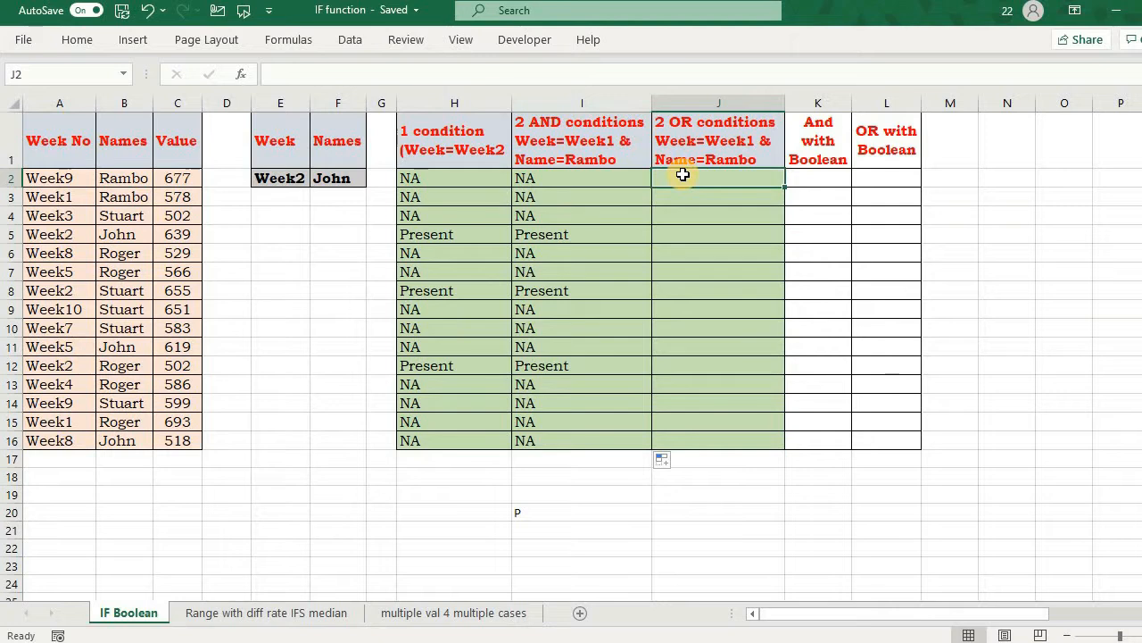
type("=if")
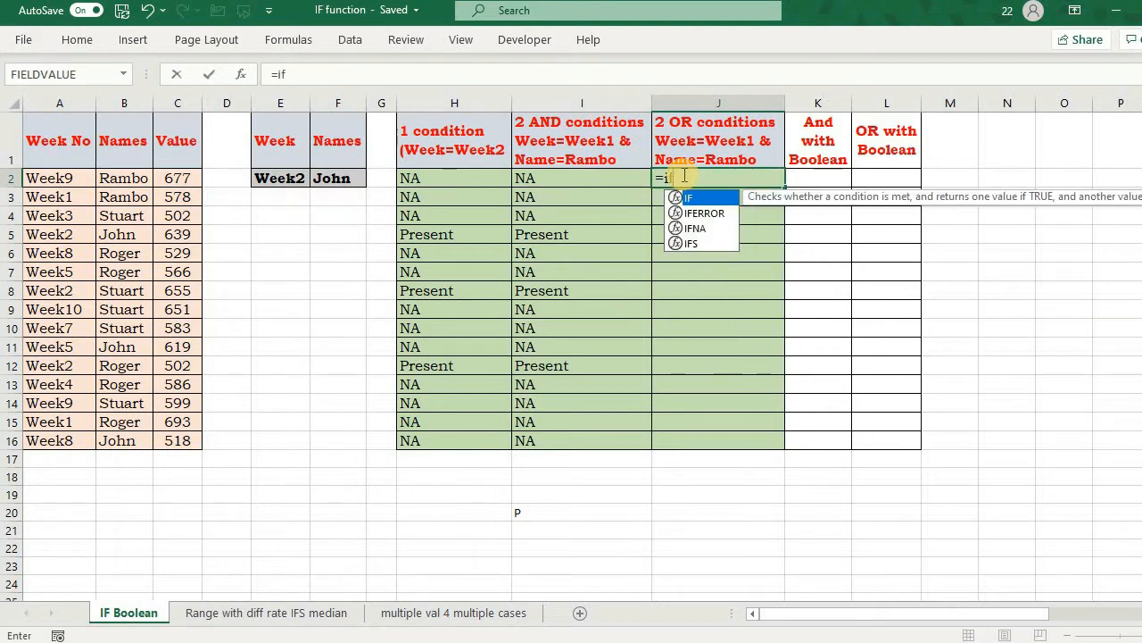
key("Tab")
type("or")
key("Tab")
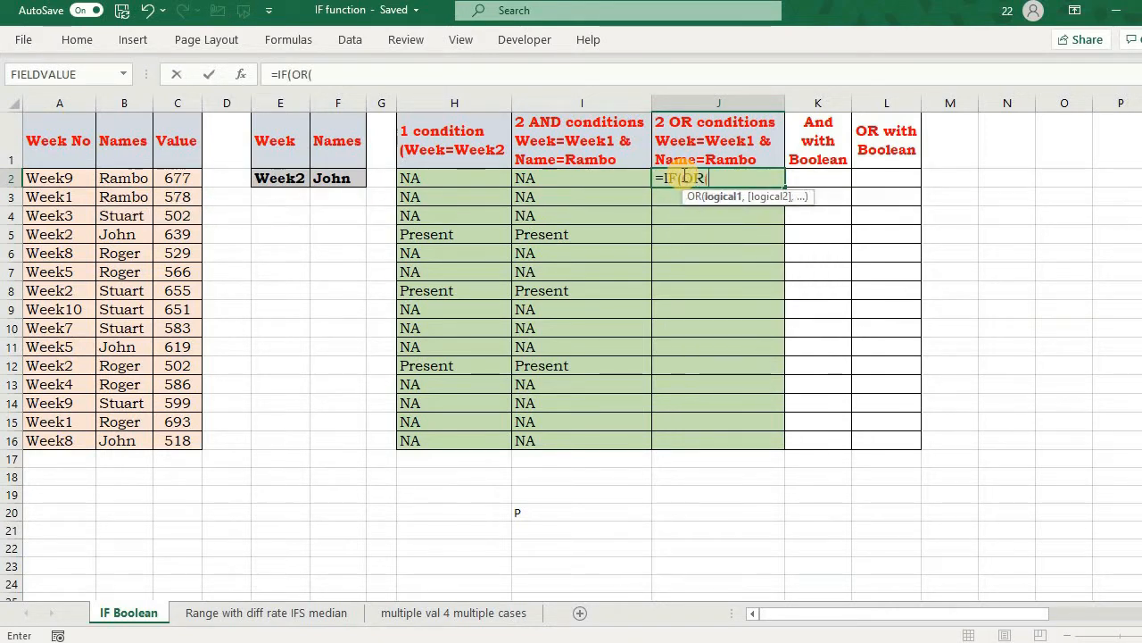
left_click(281, 179)
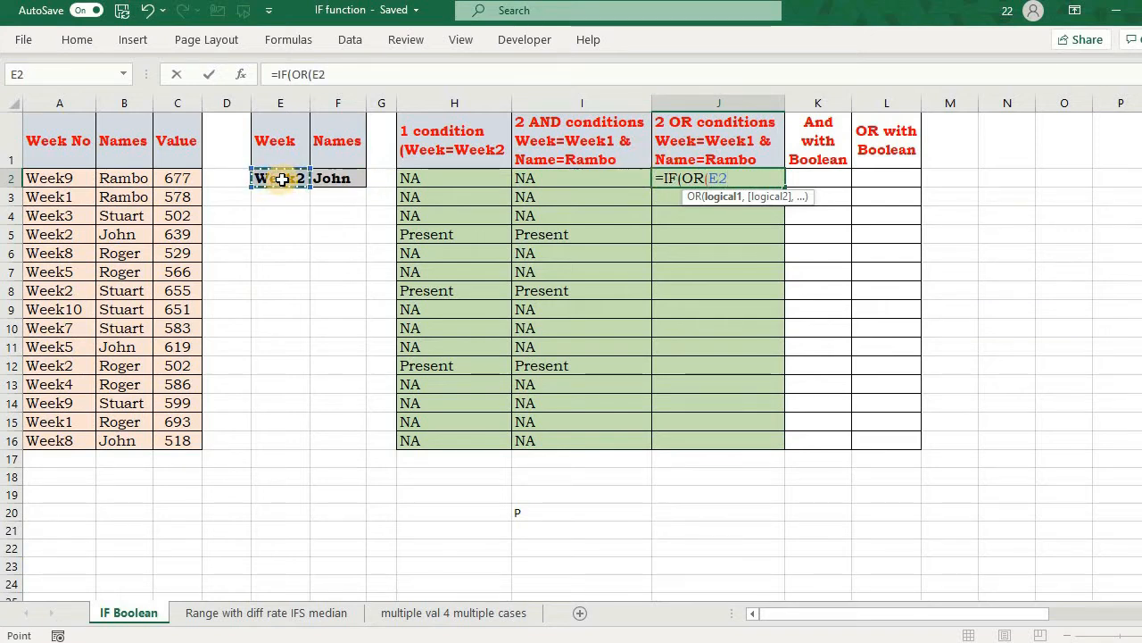
key("F4")
type("=")
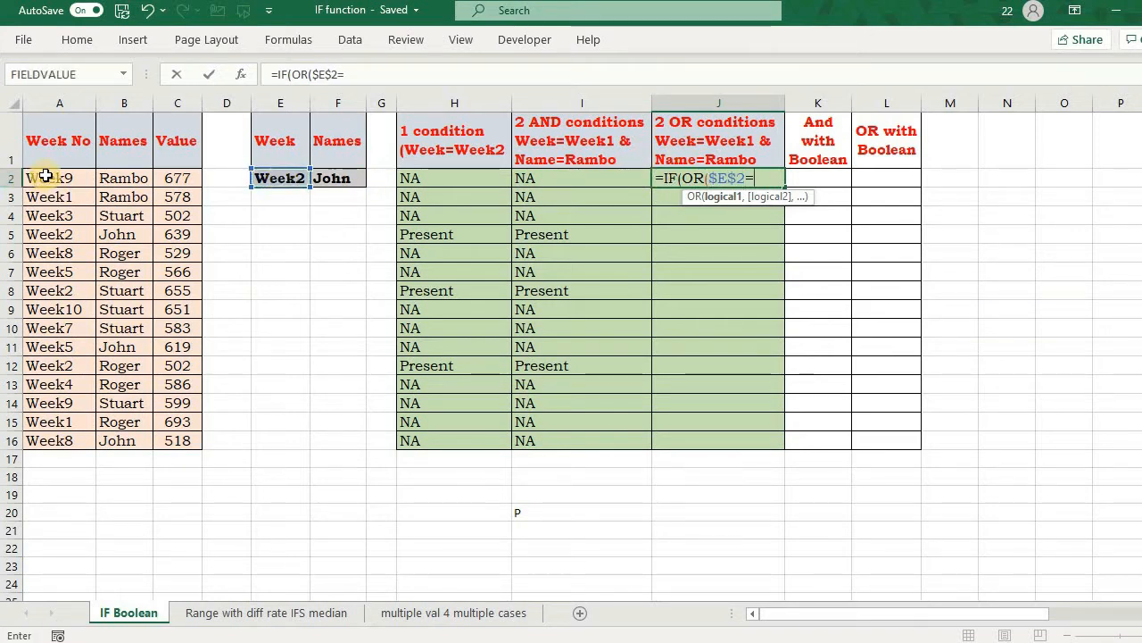
left_click(46, 176)
type(",")
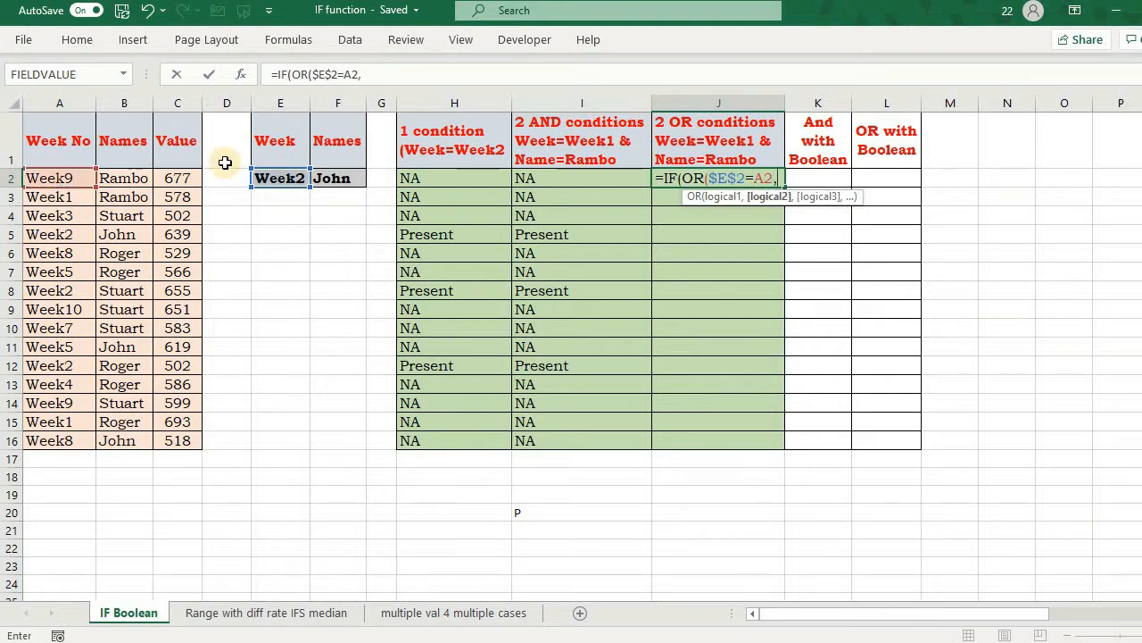
Step: Add $F$2=B2 as the second OR condition in the J2 formula and close the OR function
left_click(332, 178)
key("F4")
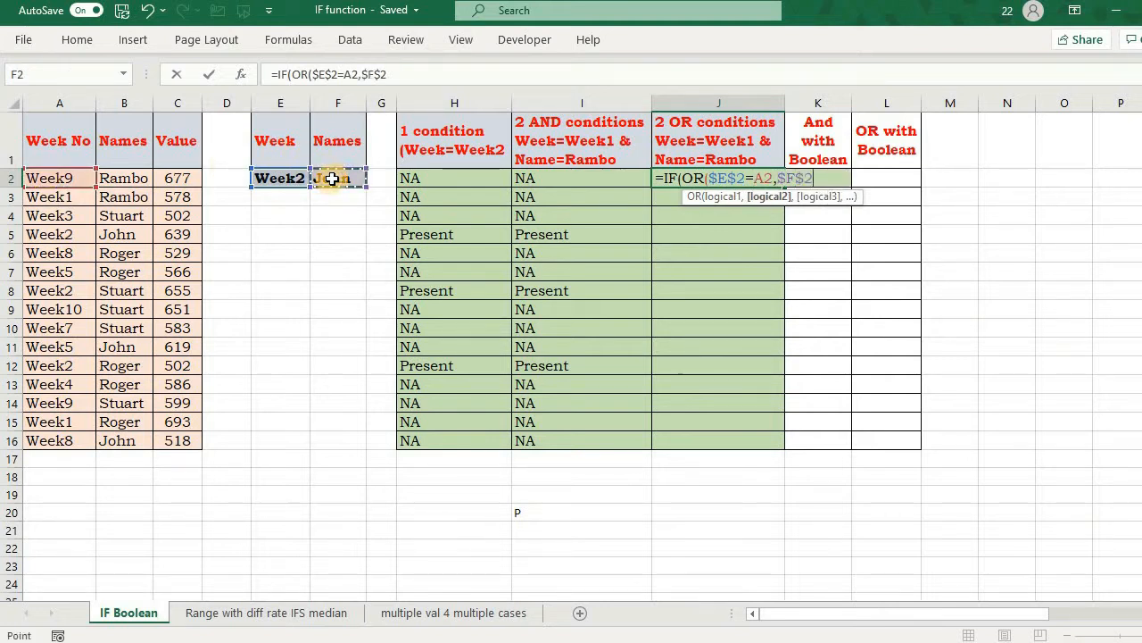
type("=")
left_click(119, 179)
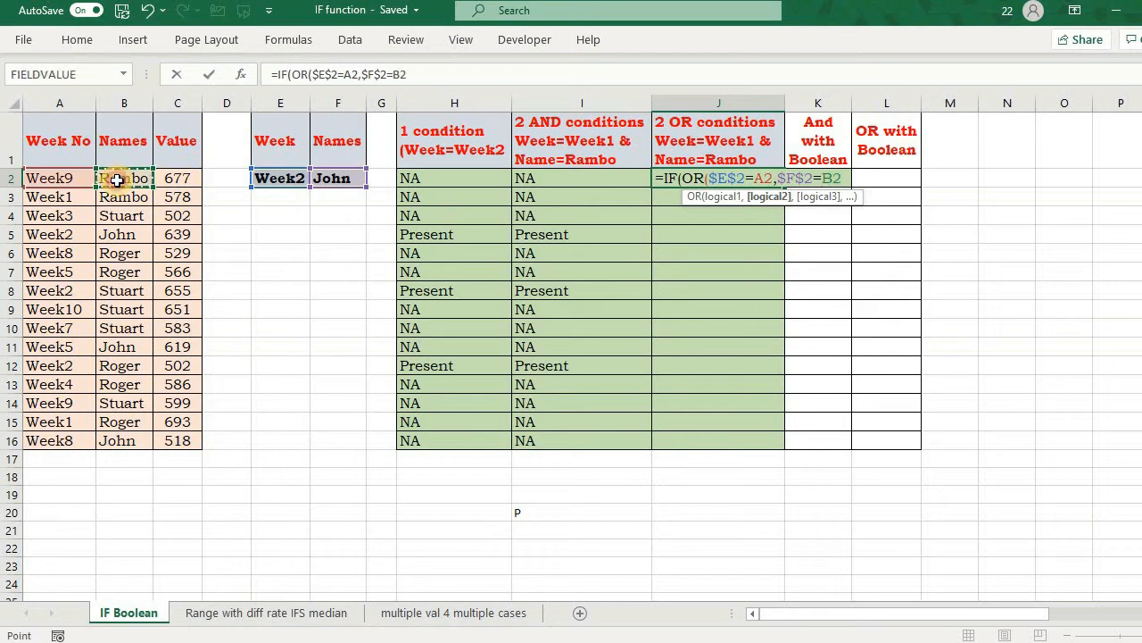
type(")")
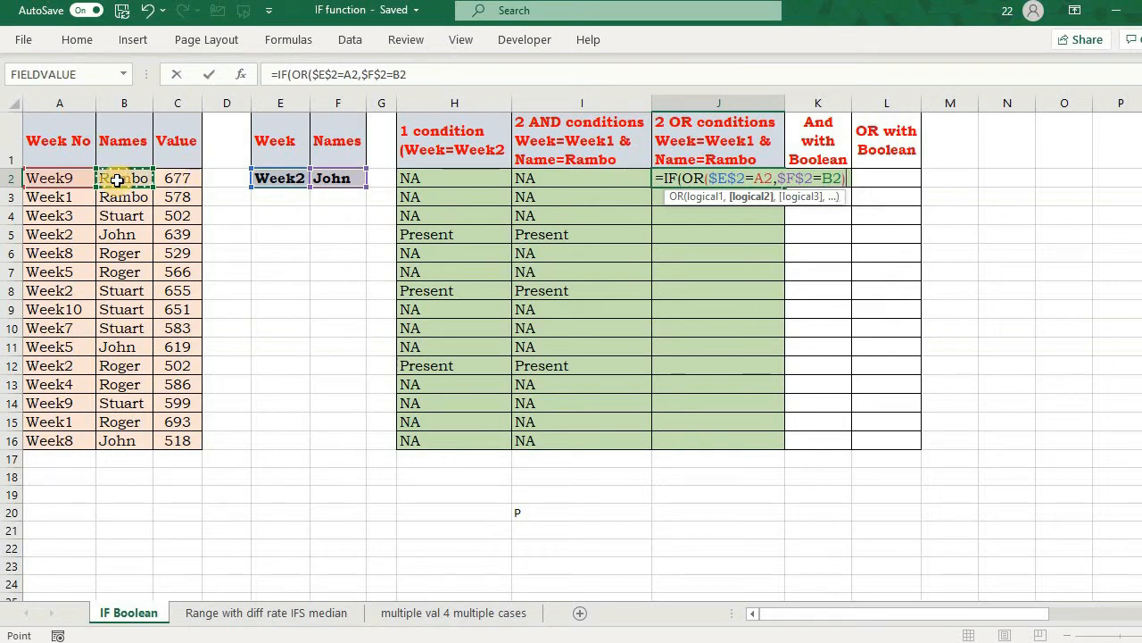
Step: Complete the J2 formula with "Present" if true and "NA" if false, and fill it down through J16
type(",\"P")
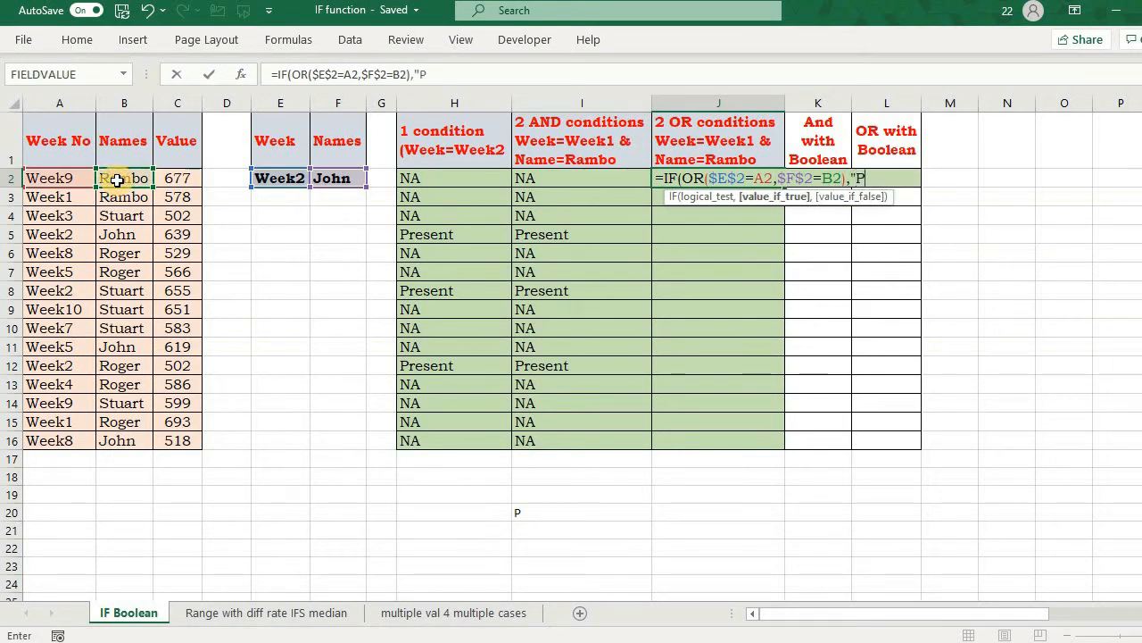
type("resent")
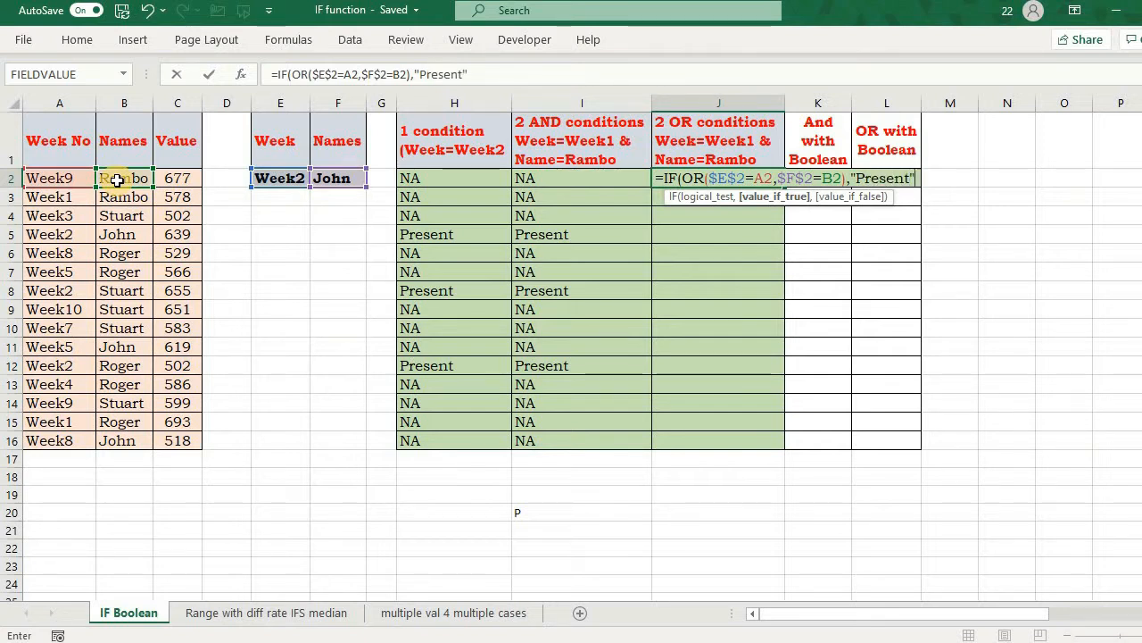
type("\",\"")
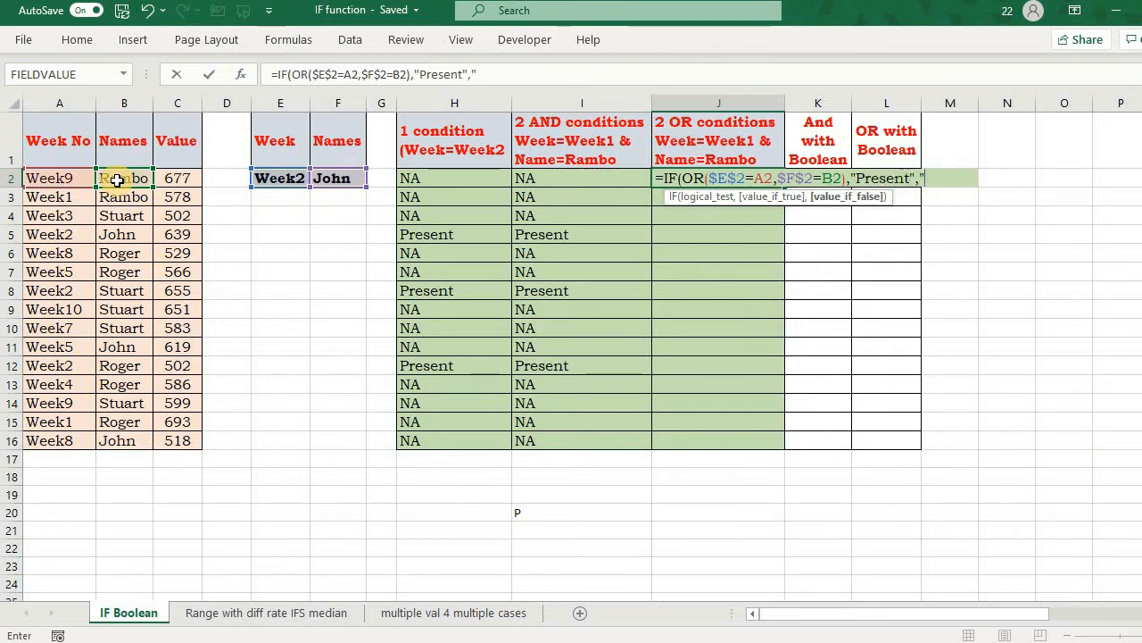
type("NA\")")
key("Return")
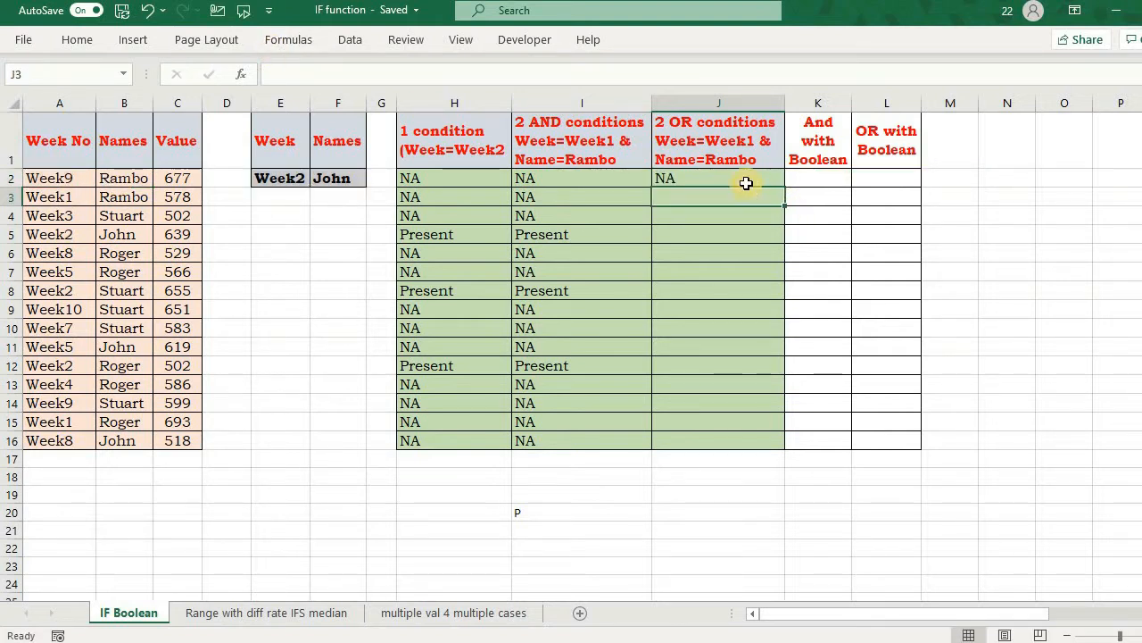
left_click(744, 179)
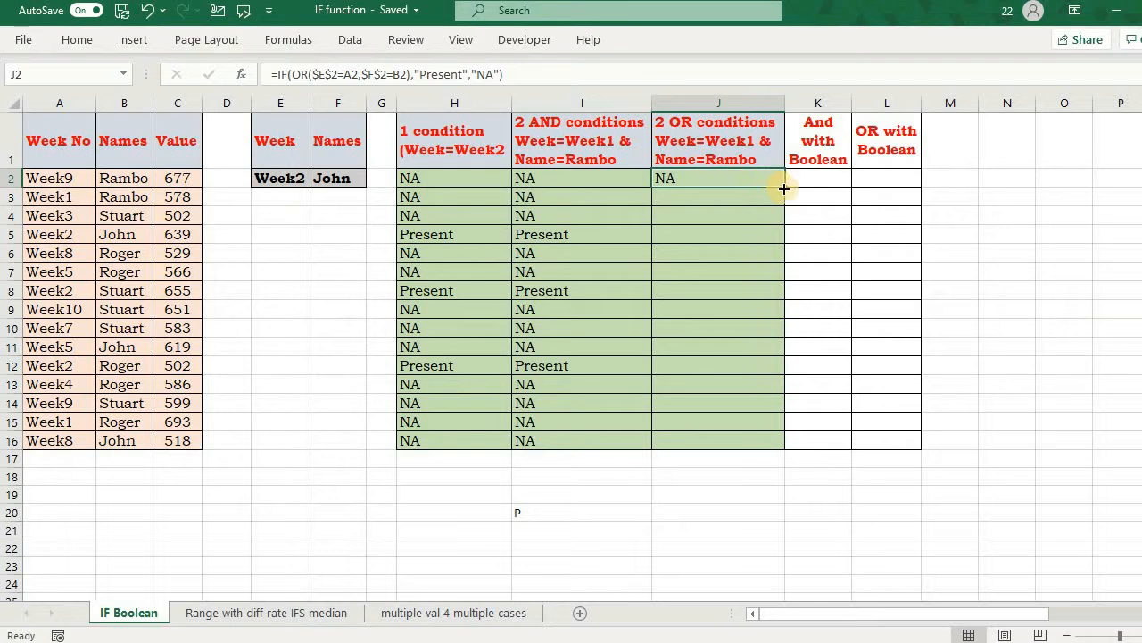
double_click(784, 187)
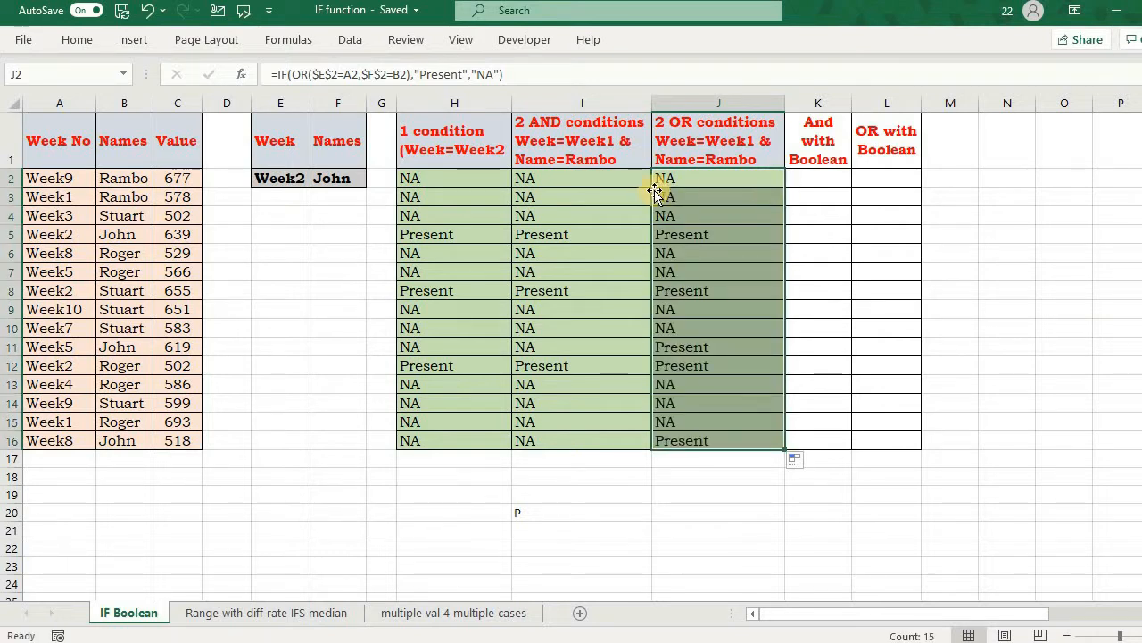
Step: Set the week criterion in E2 to Week5
left_click(284, 179)
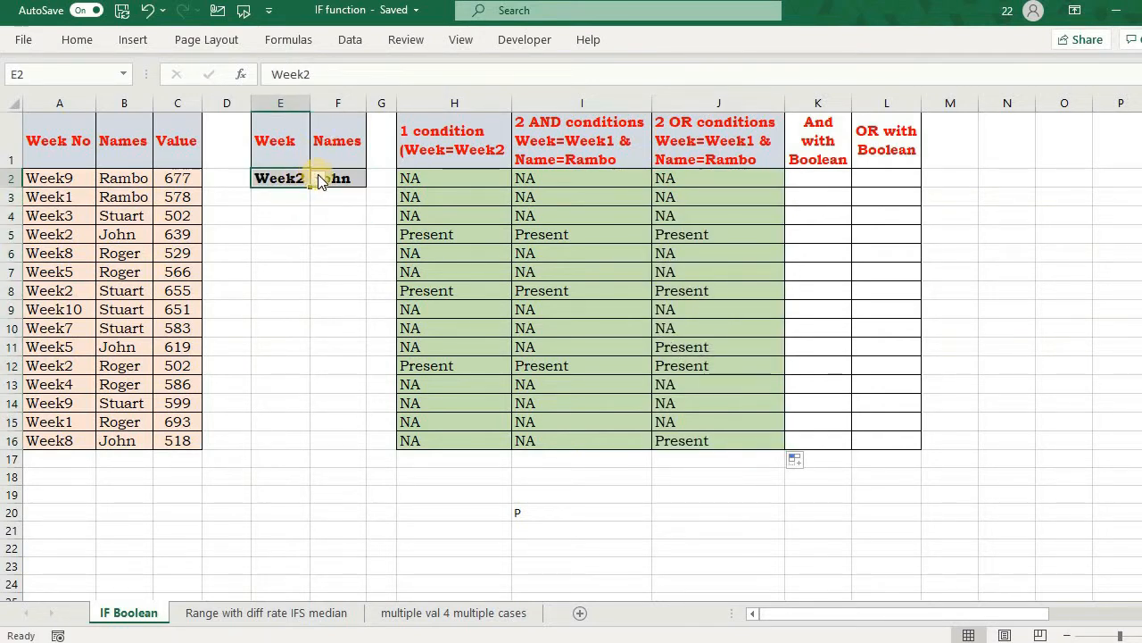
left_click(318, 178)
left_click(285, 228)
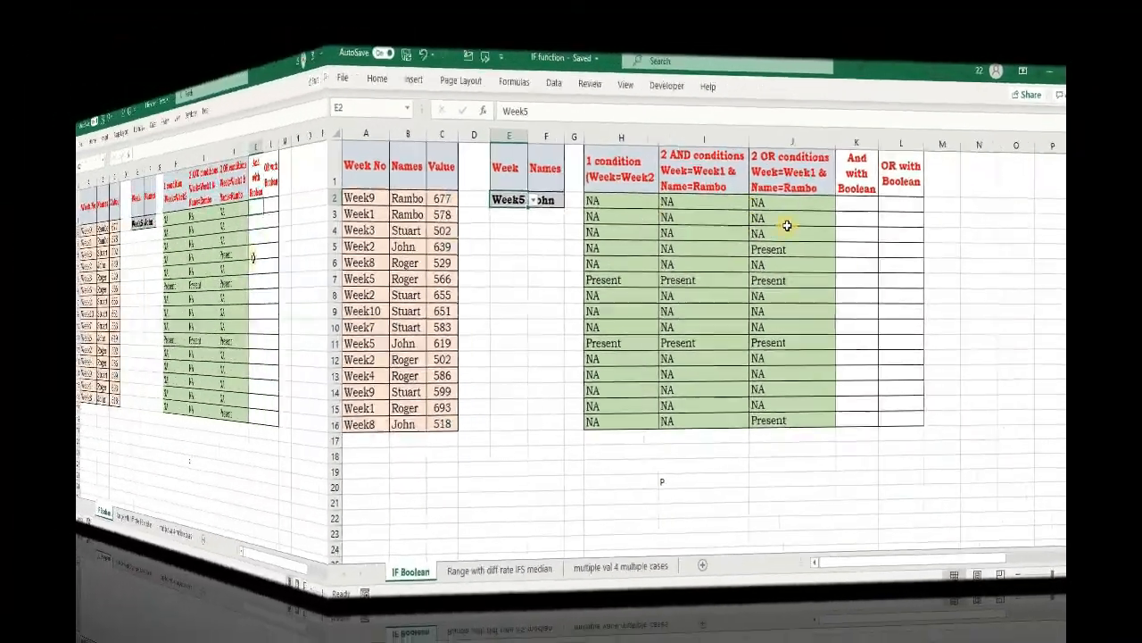
Step: Begin a Boolean AND formula in K2 with ($E$2=A2) multiplied by a second parenthesised condition
left_click(817, 178)
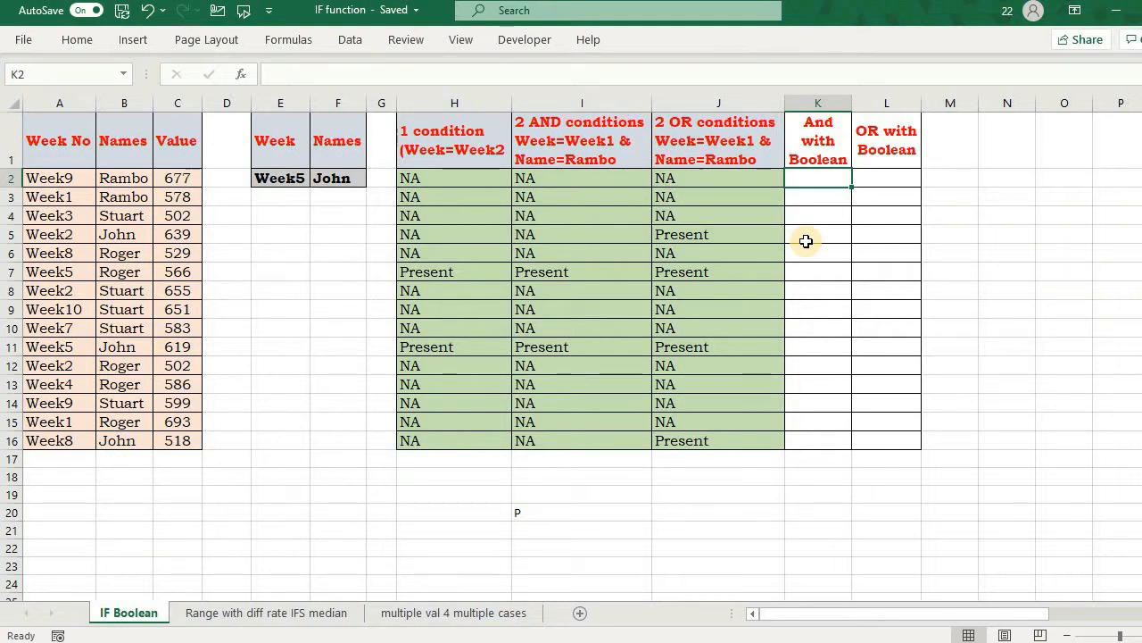
type("=")
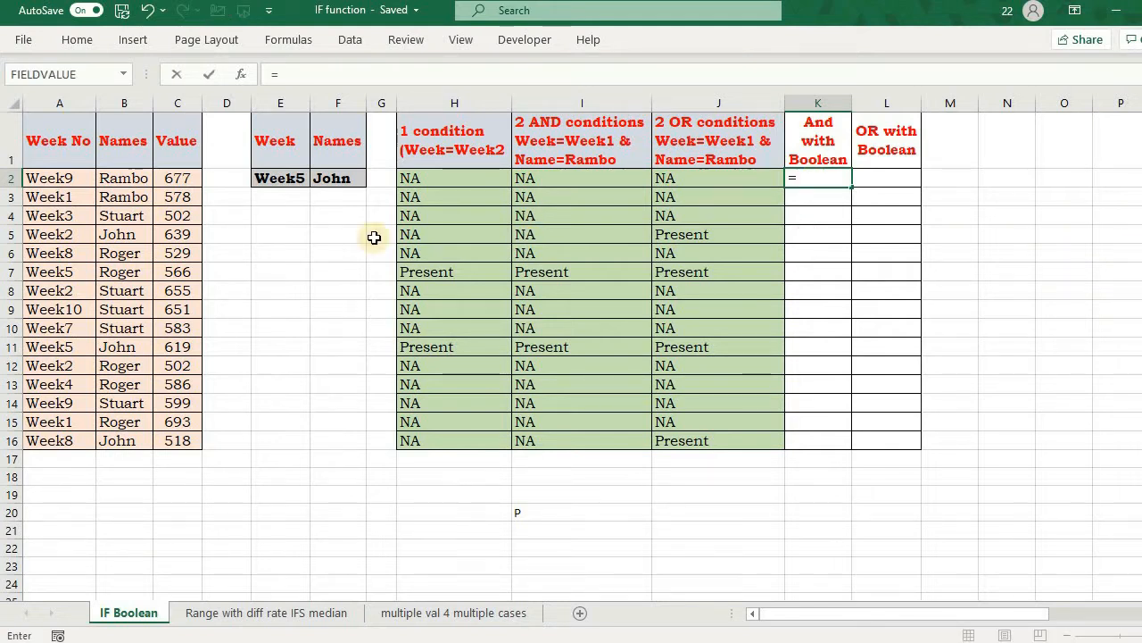
left_click(277, 176)
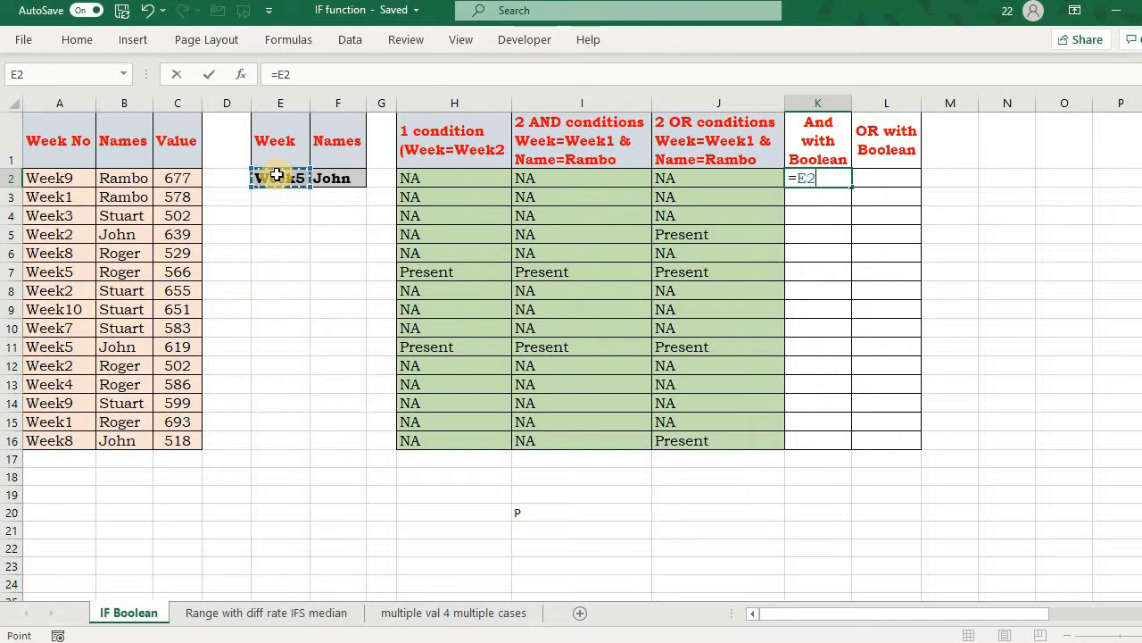
key("F4")
left_click(796, 178)
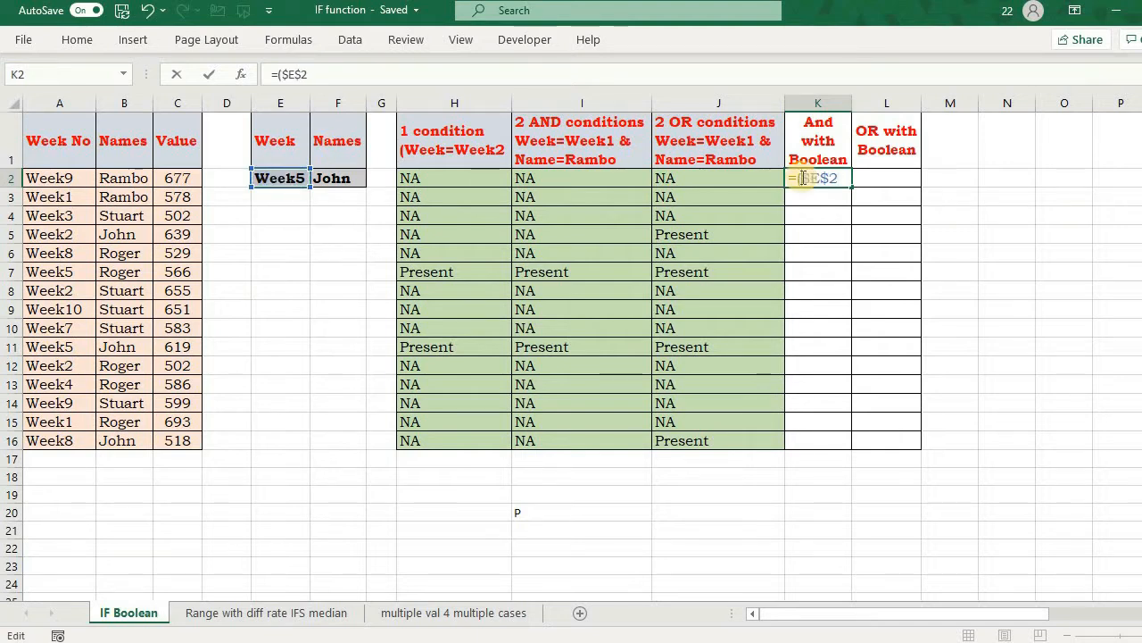
type("($E$2")
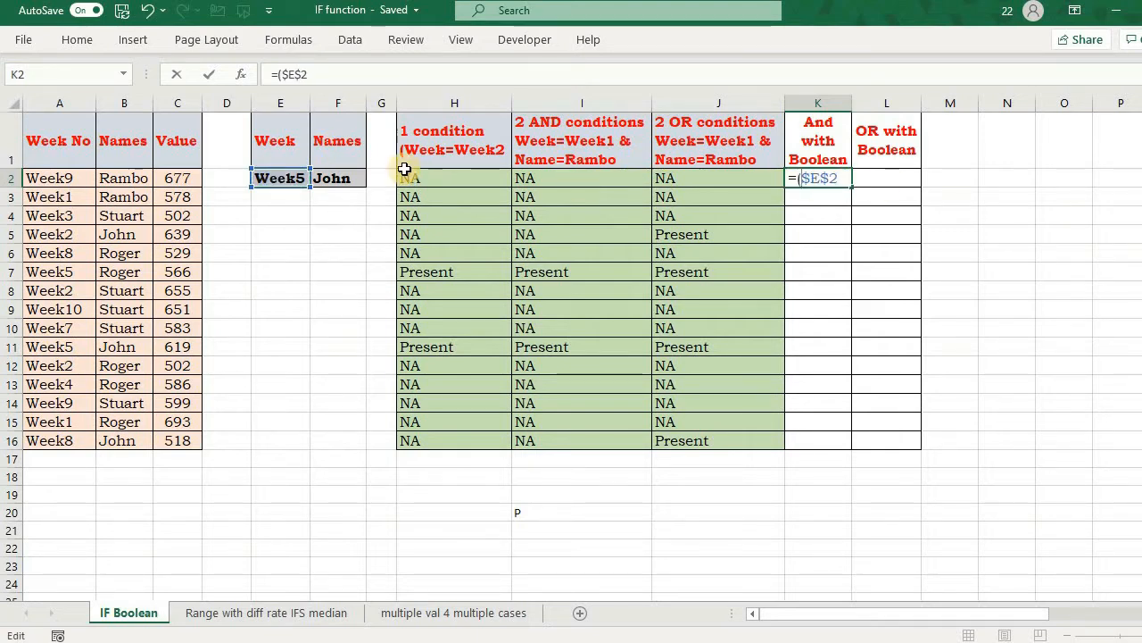
type("=")
left_click(45, 180)
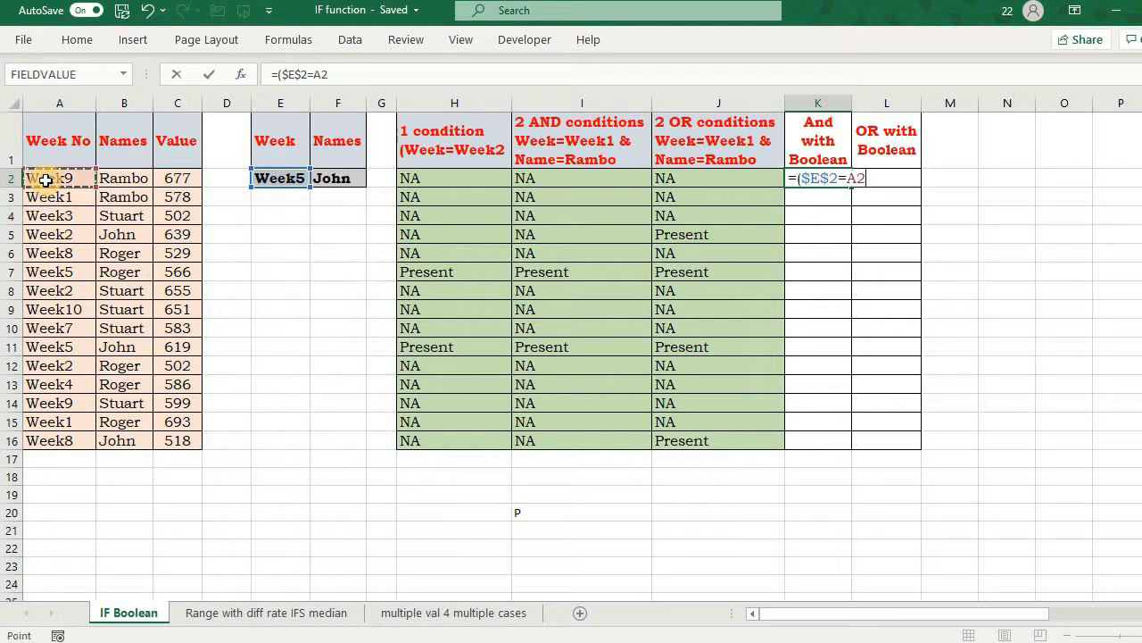
type(")*(")
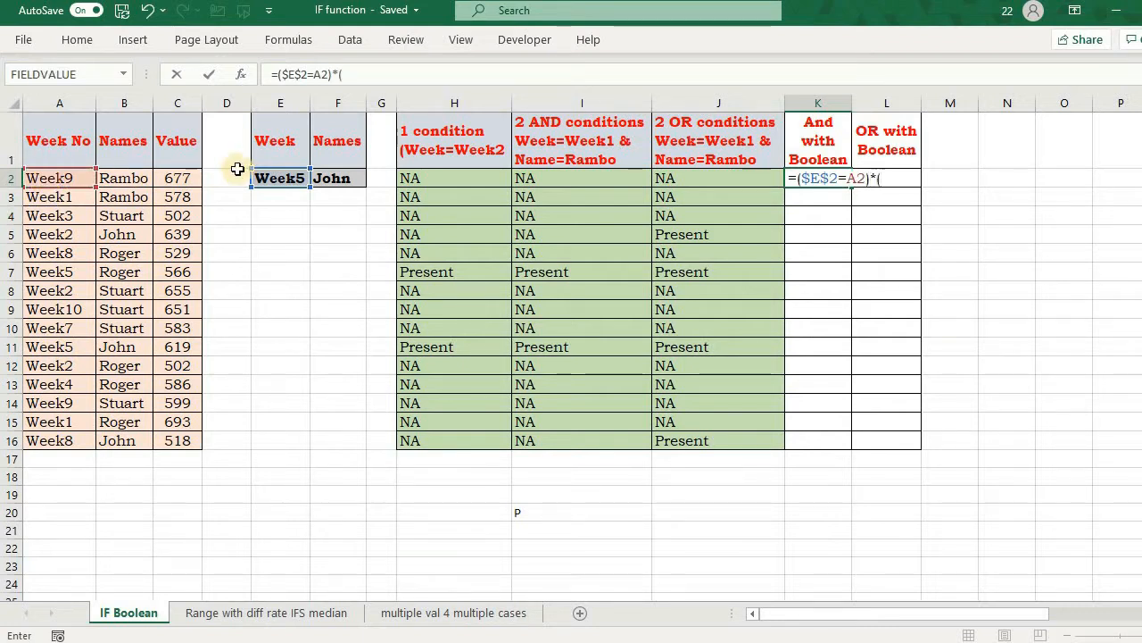
Step: Complete the K2 formula with $F$2=B2 as the second condition, multiplied by the value in C2
left_click(332, 177)
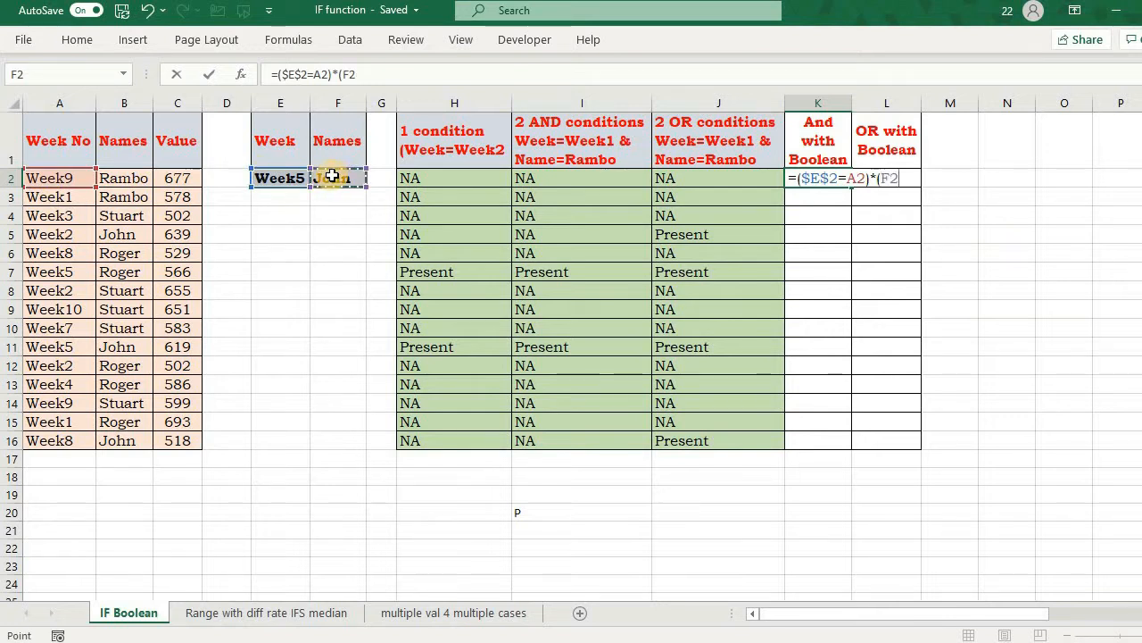
key("F4")
type("=")
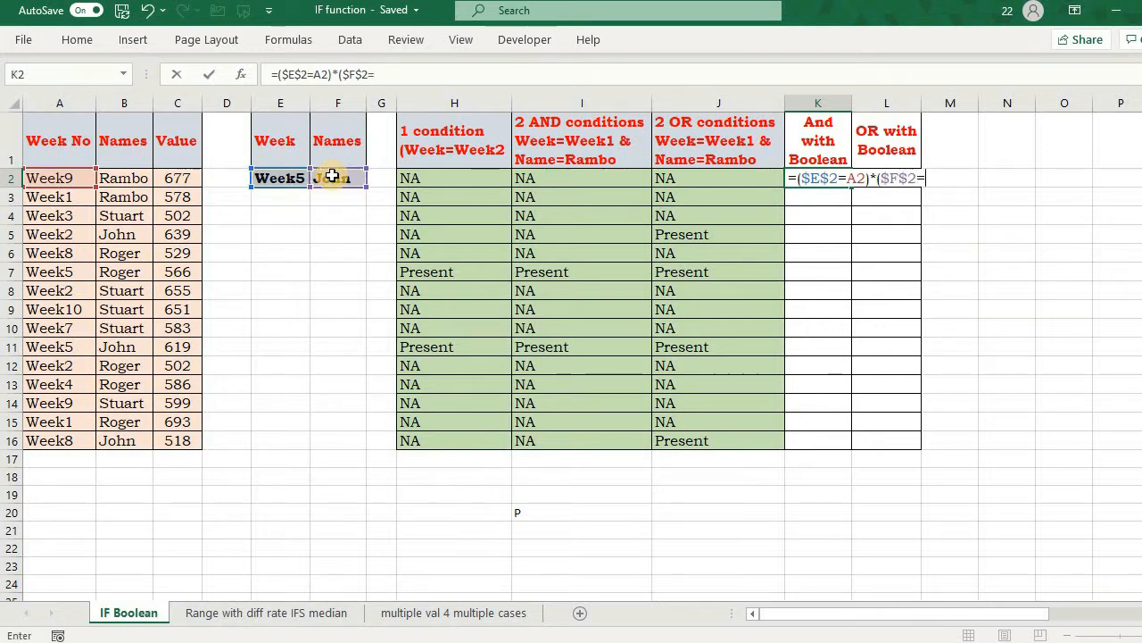
left_click(128, 183)
type(")*")
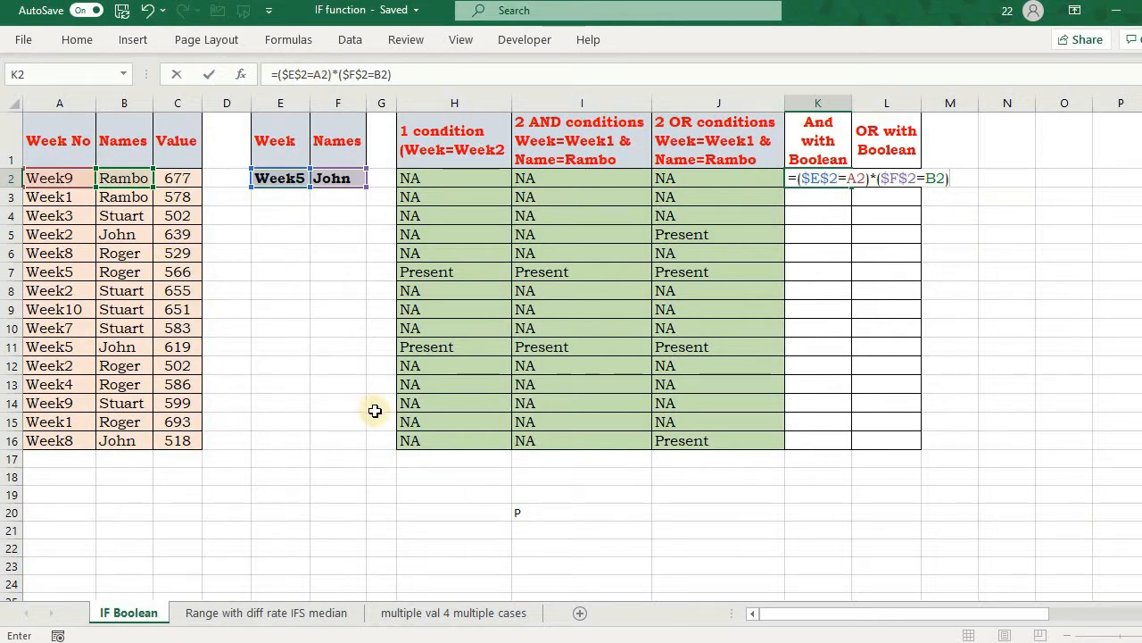
left_click(177, 177)
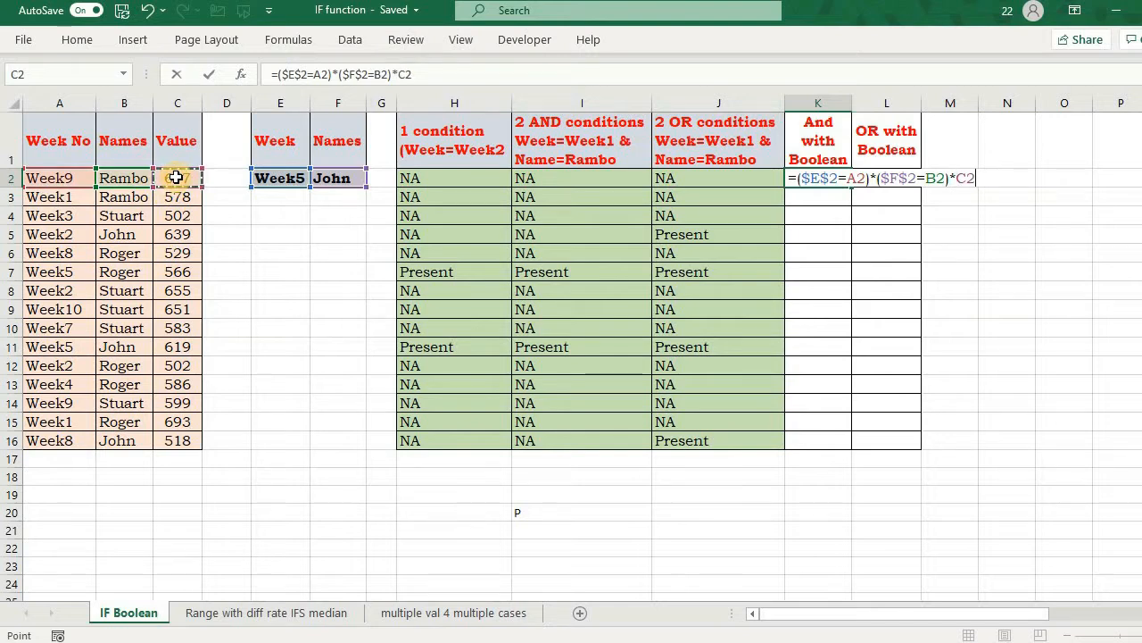
key("Return")
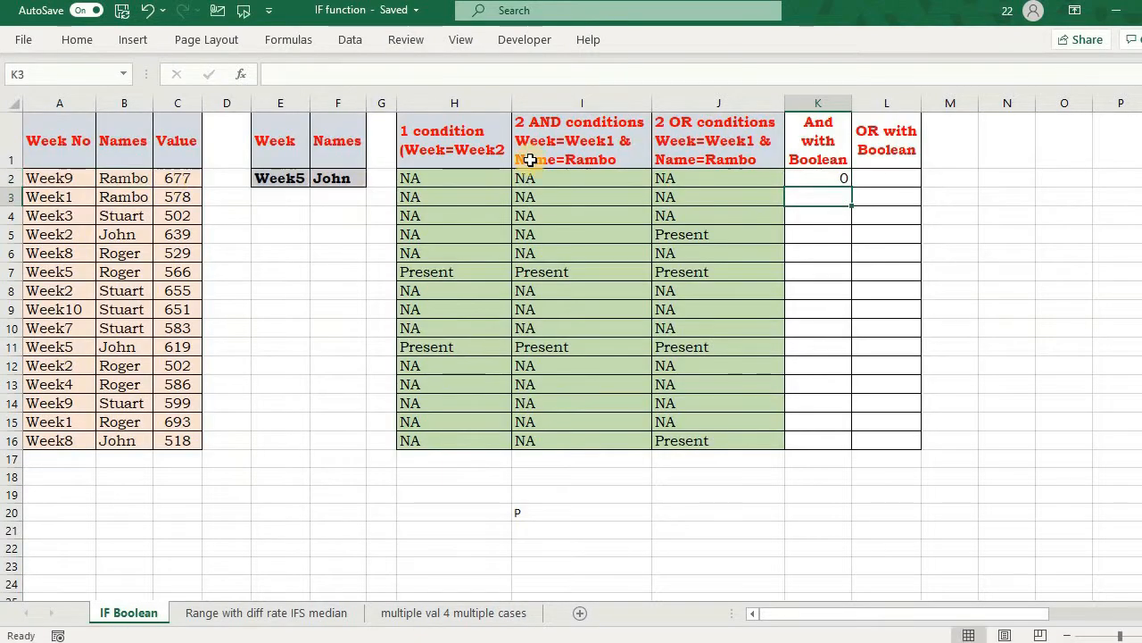
Step: Fill the Boolean AND formula from K2 down through K16 and inspect the formula in K11
left_click(843, 180)
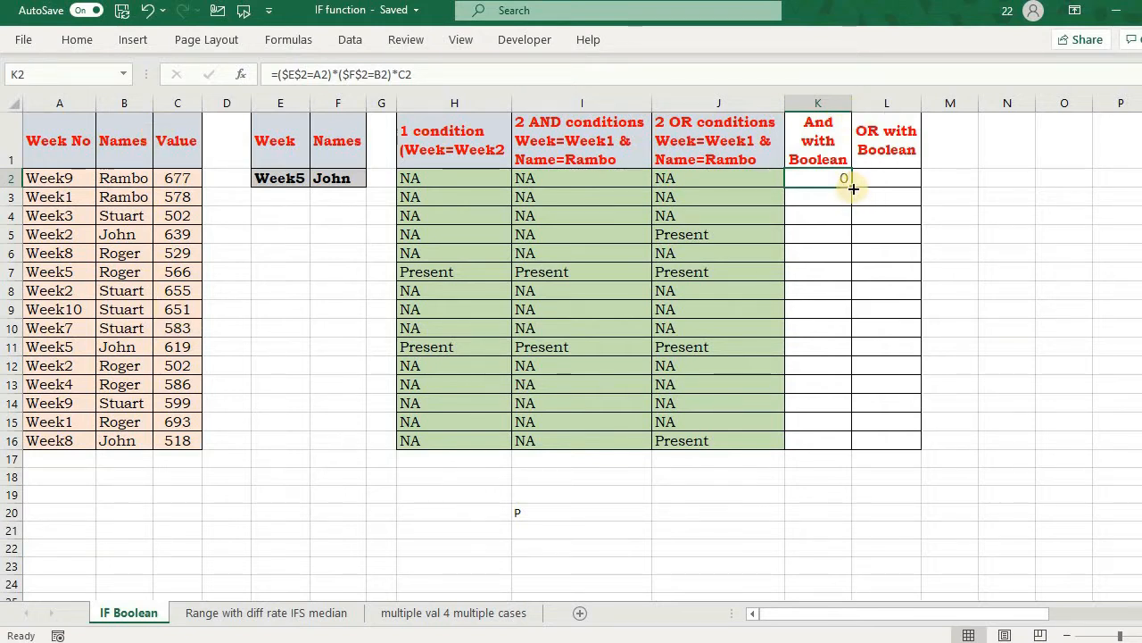
double_click(853, 186)
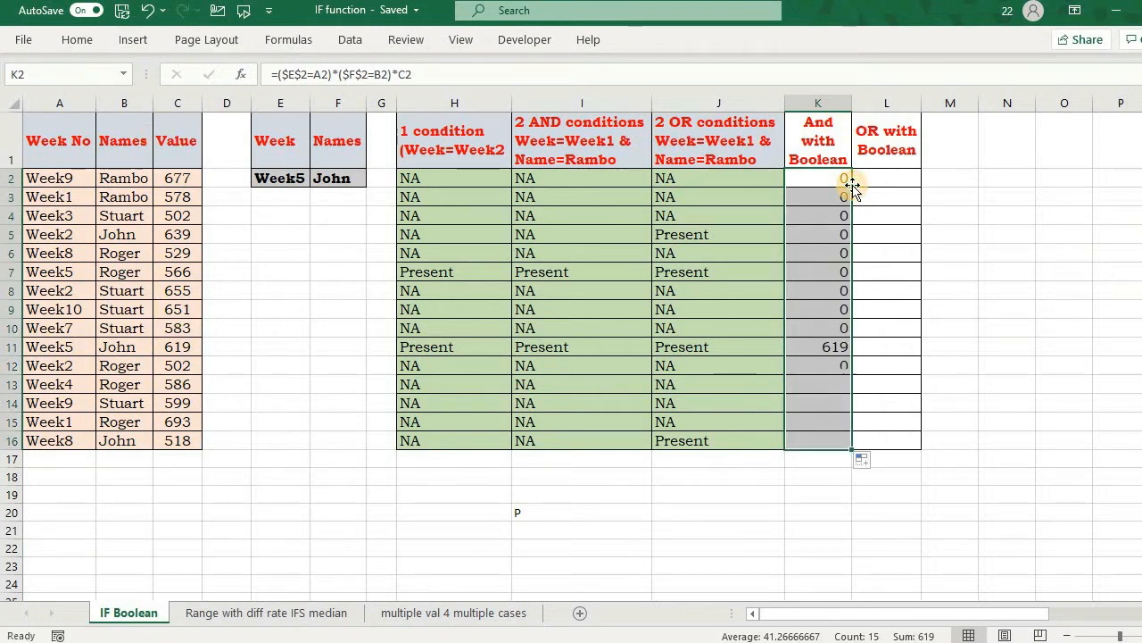
left_click(797, 356)
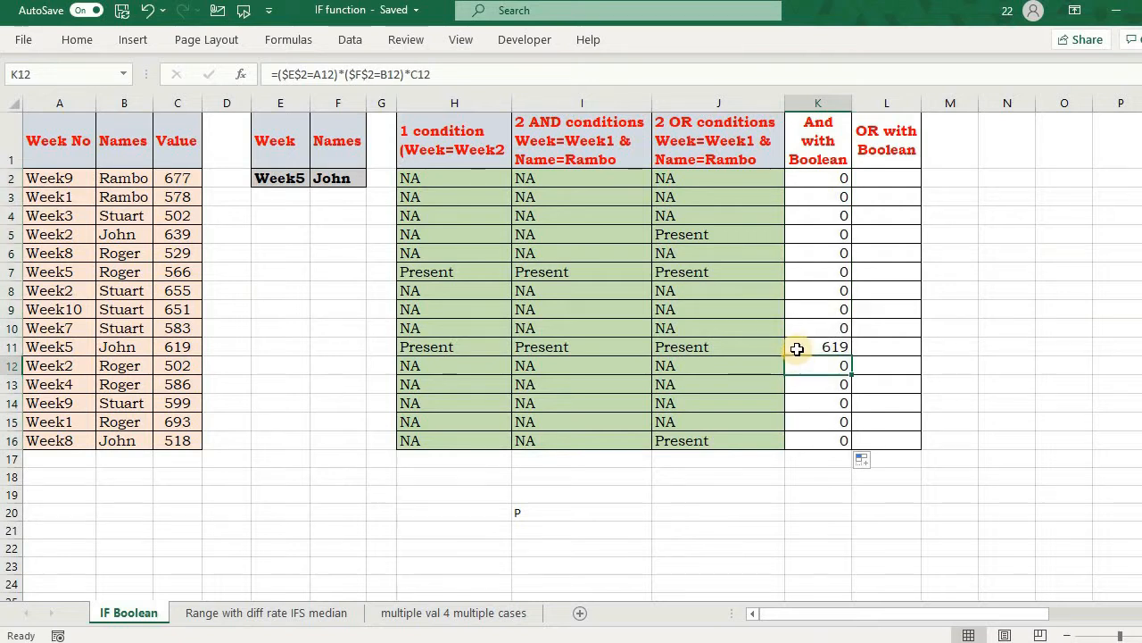
left_click(795, 348)
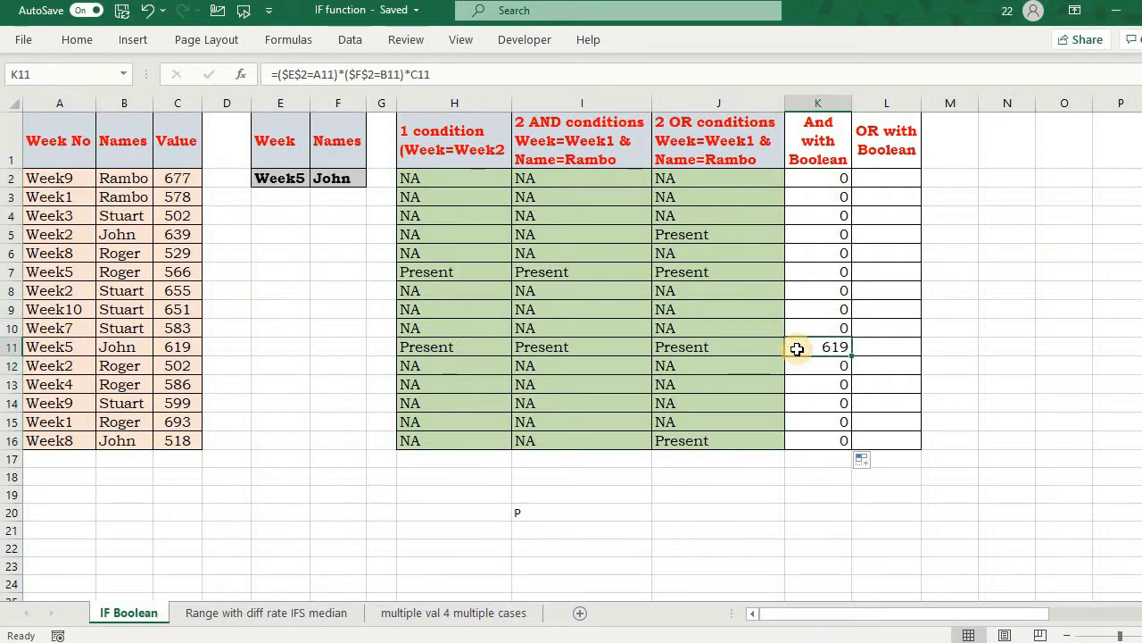
key("ctrl+z")
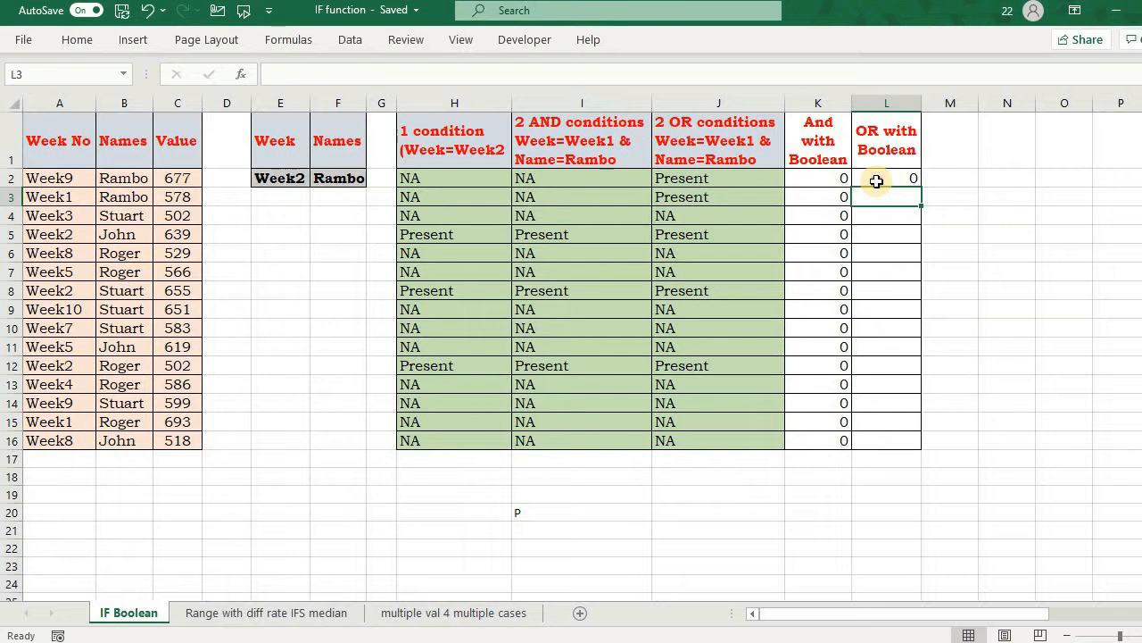
Step: Replace the multiplication between the two conditions in the L2 formula with addition for OR logic
double_click(877, 181)
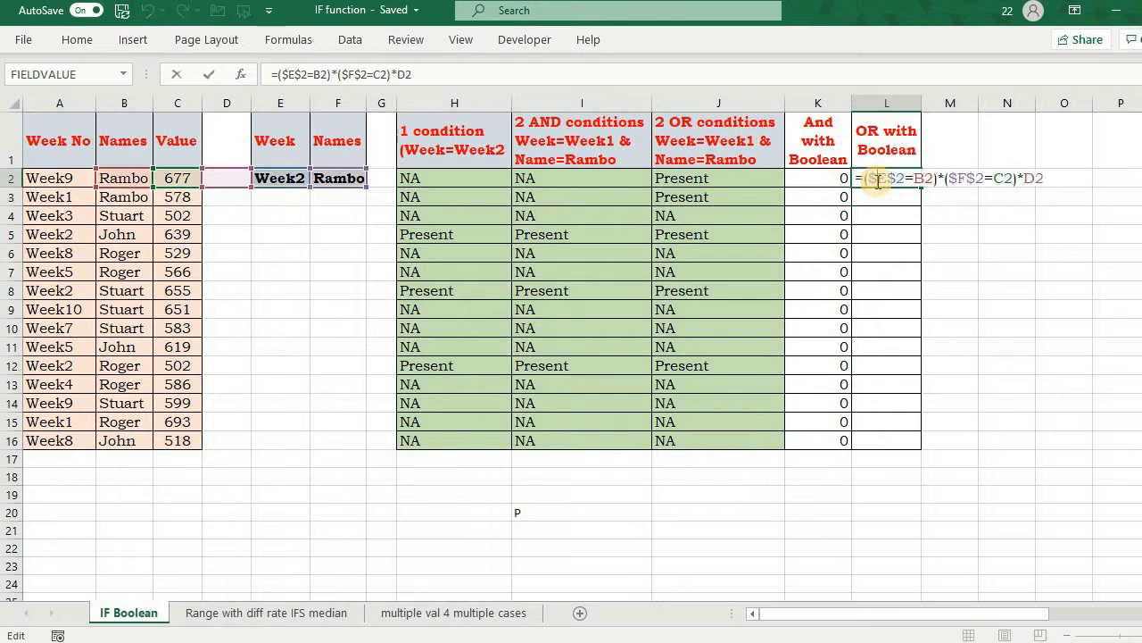
left_click(946, 178)
key("BackSpace")
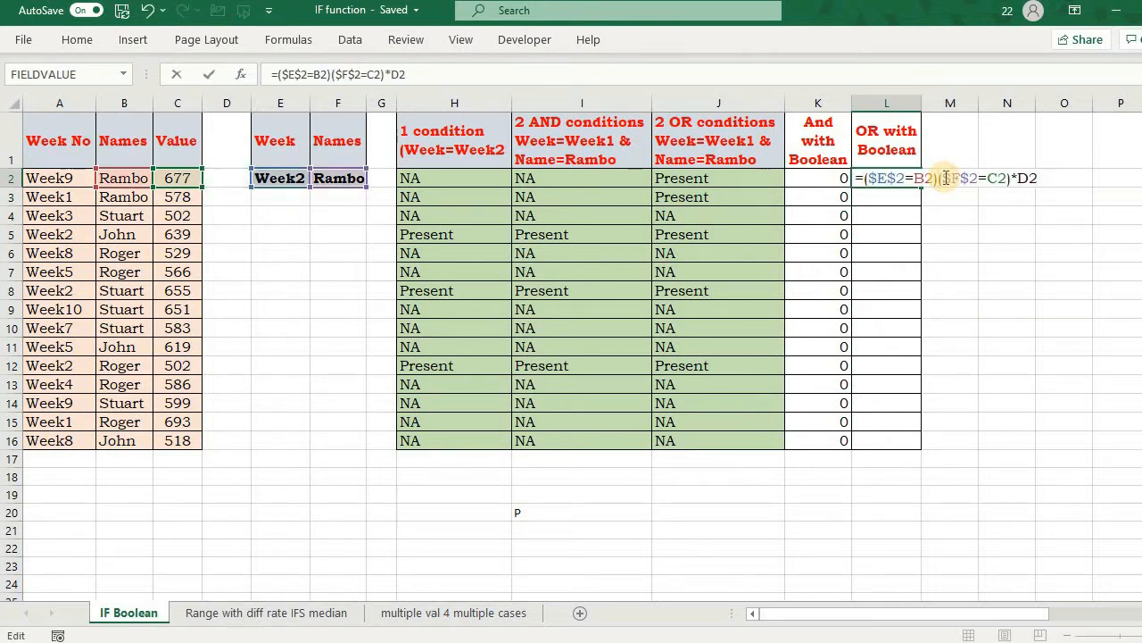
type("+")
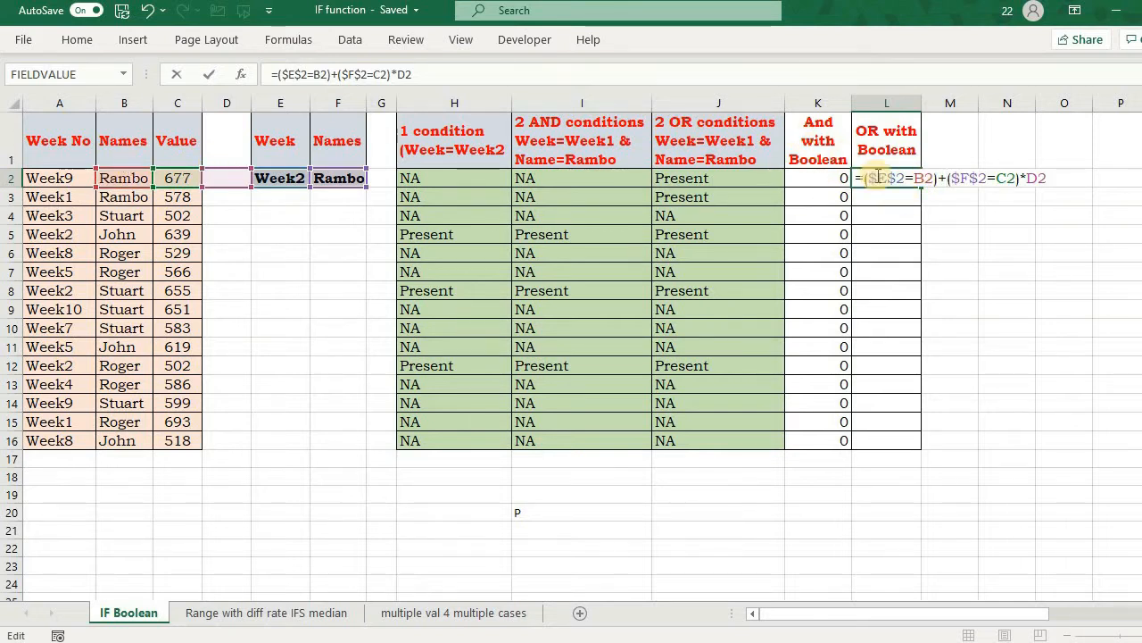
Step: Correct the L2 condition references so $E$2 is compared with A2 and $F$2 with B2
left_click_drag(878, 177, 925, 177)
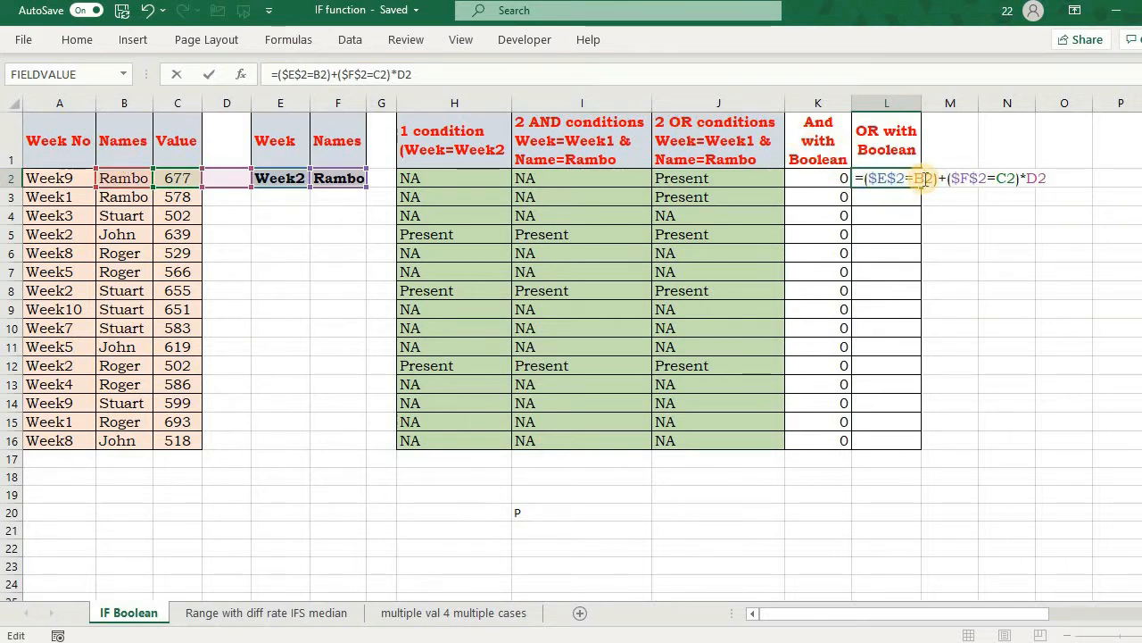
type("A")
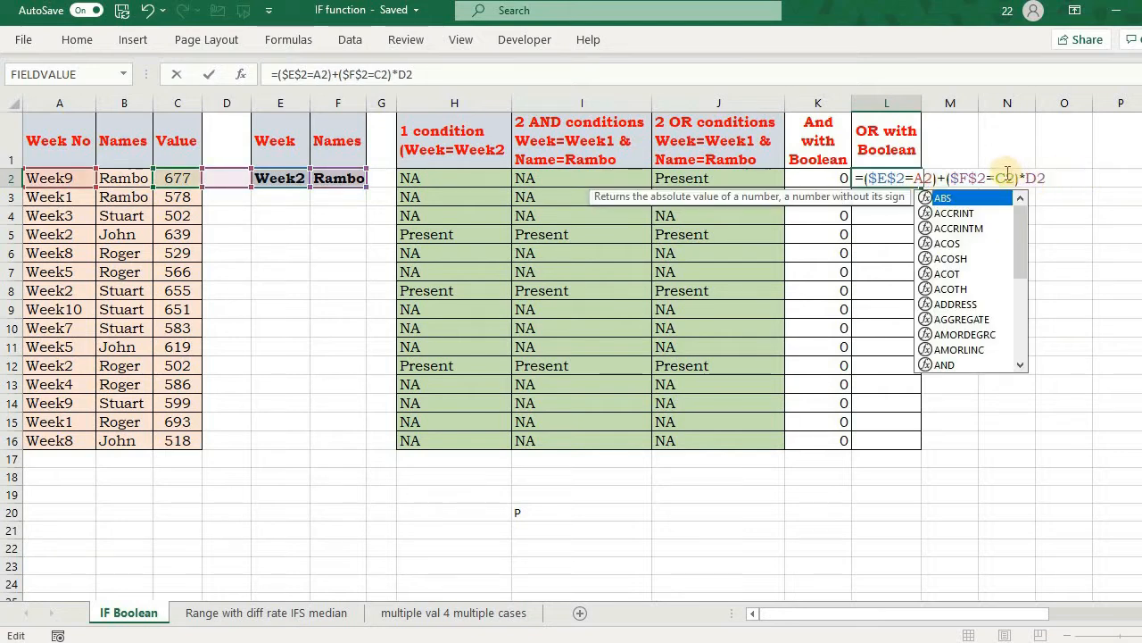
left_click(1008, 174)
key("BackSpace")
type("B")
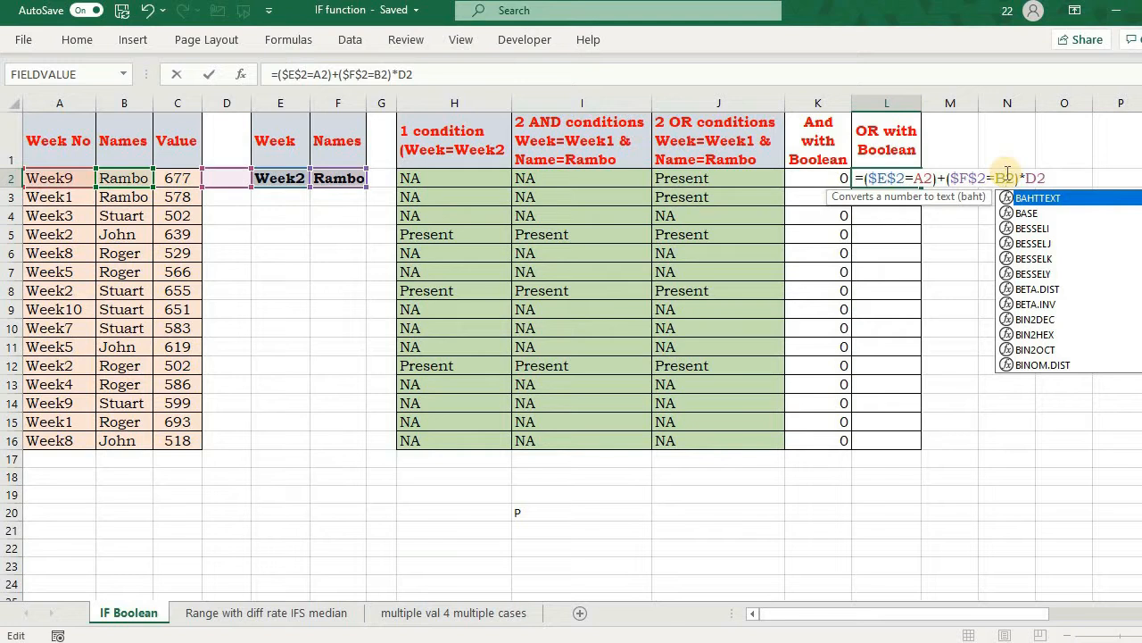
Step: Enclose the sum of the two conditions in the L2 formula in an outer pair of parentheses
left_click(938, 178)
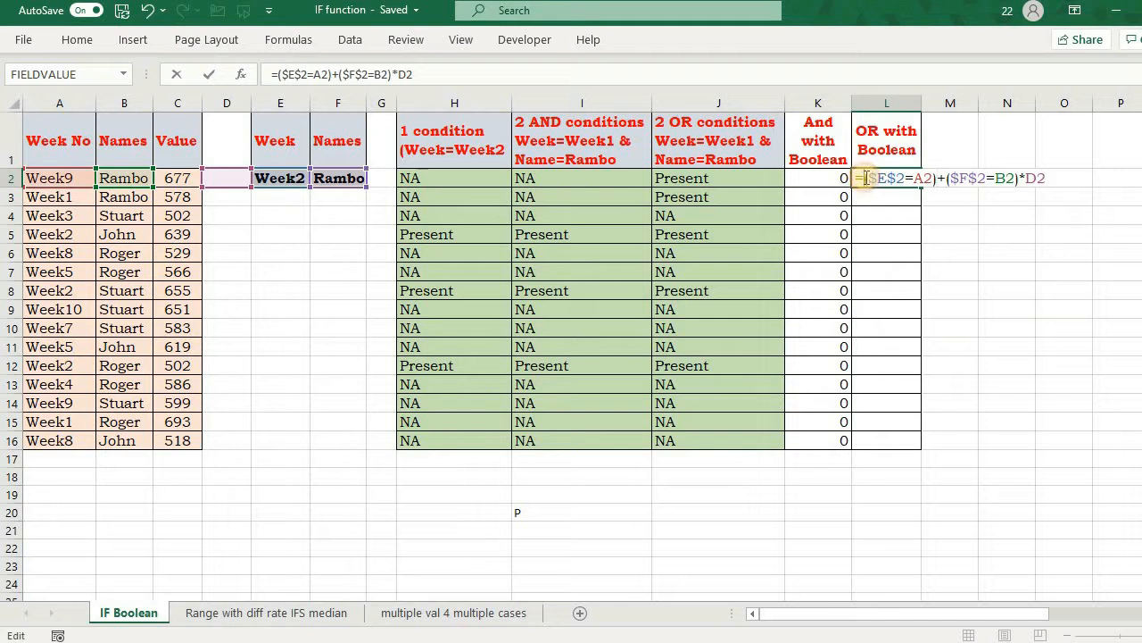
type("(")
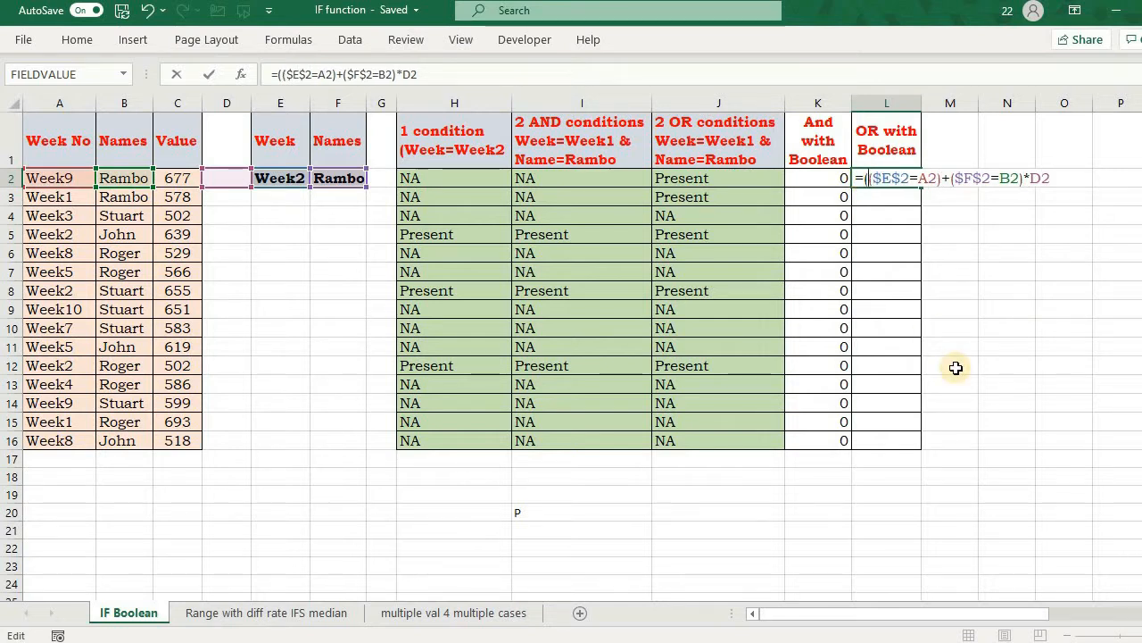
left_click(1026, 179)
type(")")
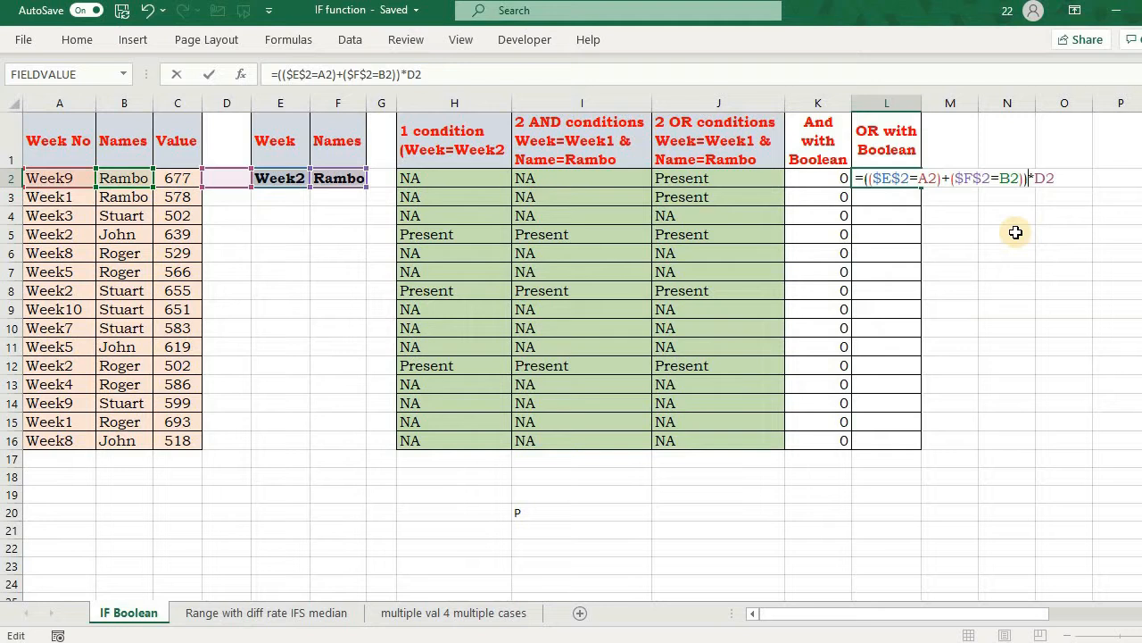
Step: Raise the summed conditions in L2 to the power 0 inside another pair of parentheses, and fill the formula down through L16
type("^0")
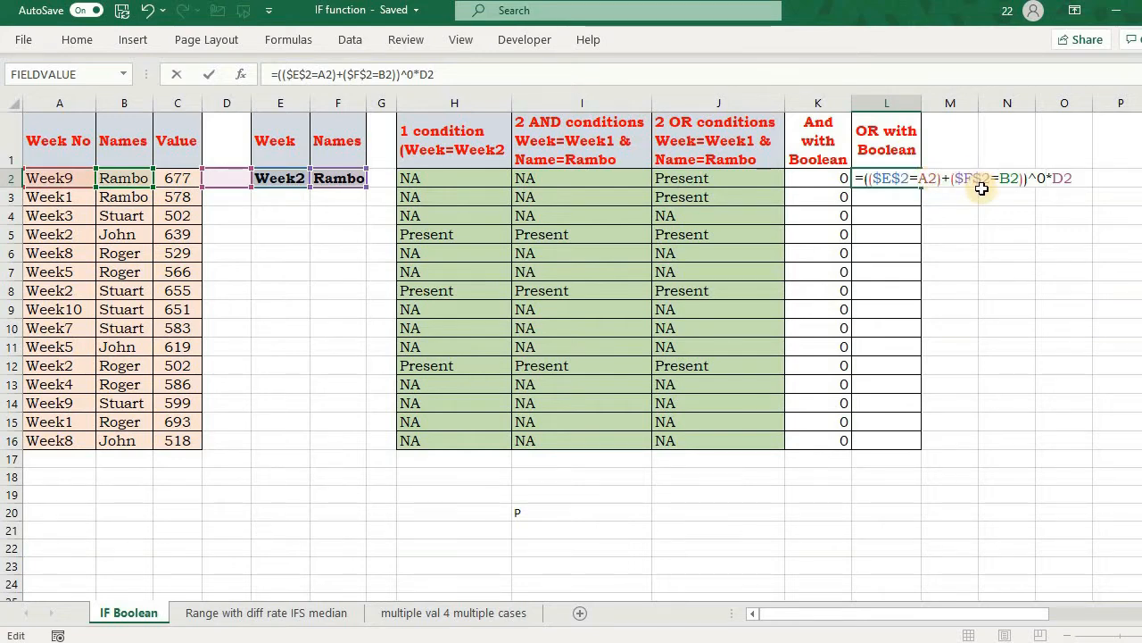
type(")+")
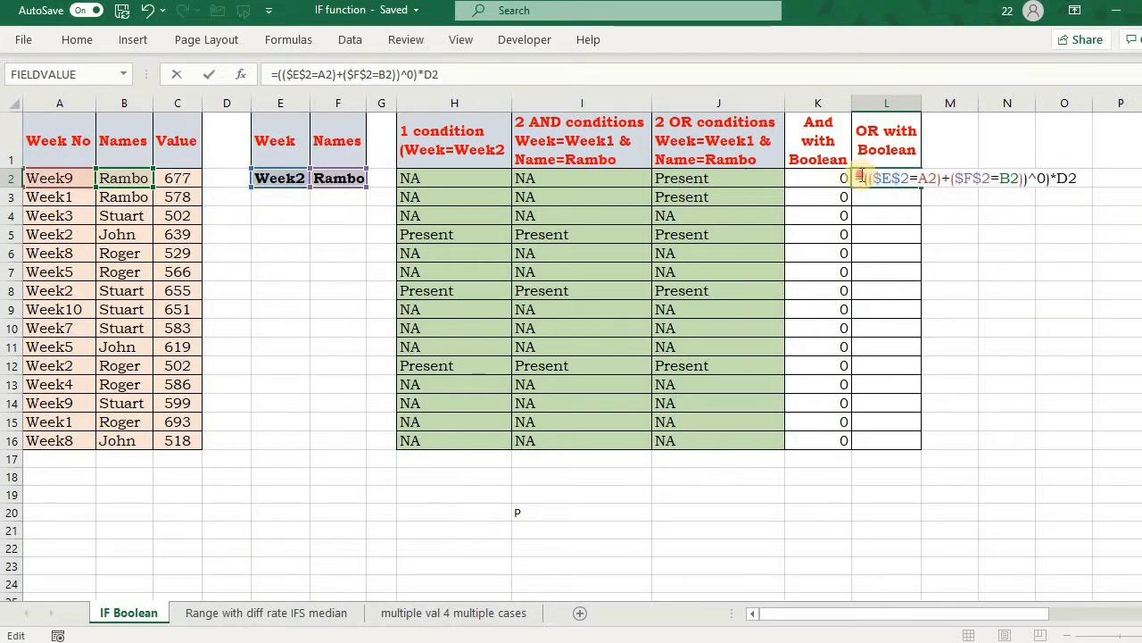
type("(")
key("Return")
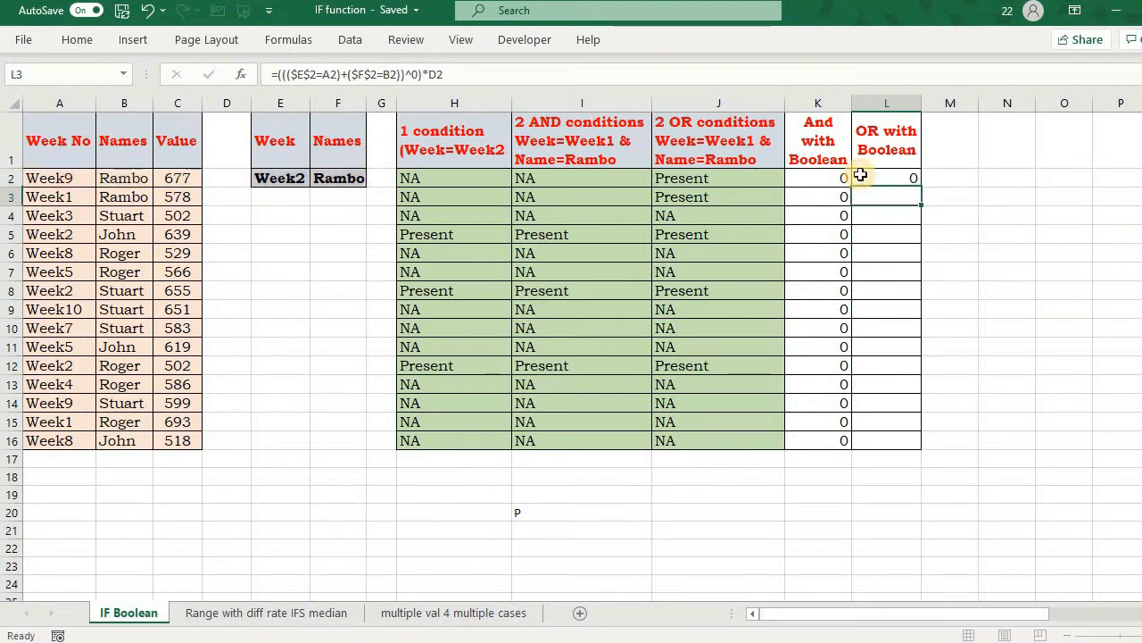
left_click(899, 177)
double_click(921, 187)
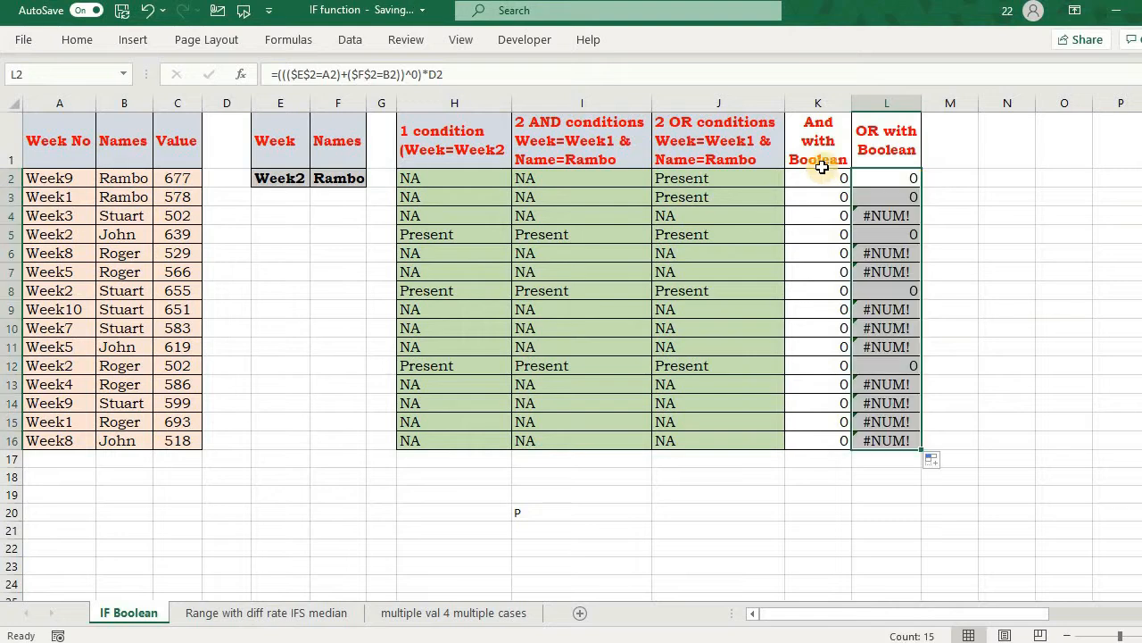
Step: Change the multiplier in the L2 formula to C2 and fill the corrected formula down through L16
double_click(871, 175)
left_click(1067, 178)
key("BackSpace")
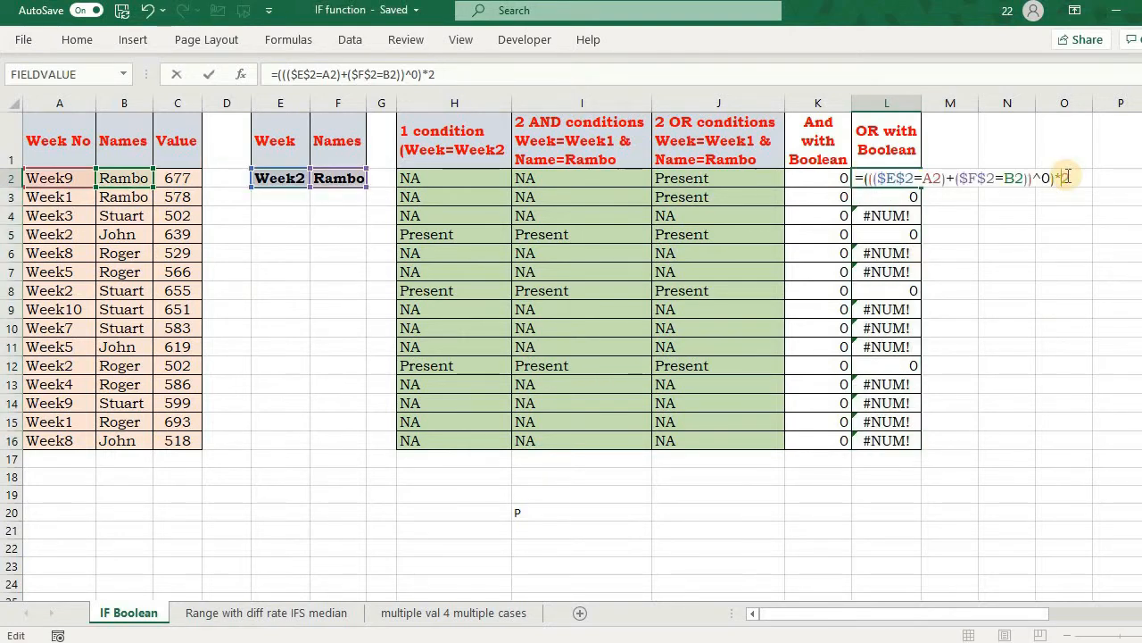
type("C")
key("ctrl+Return")
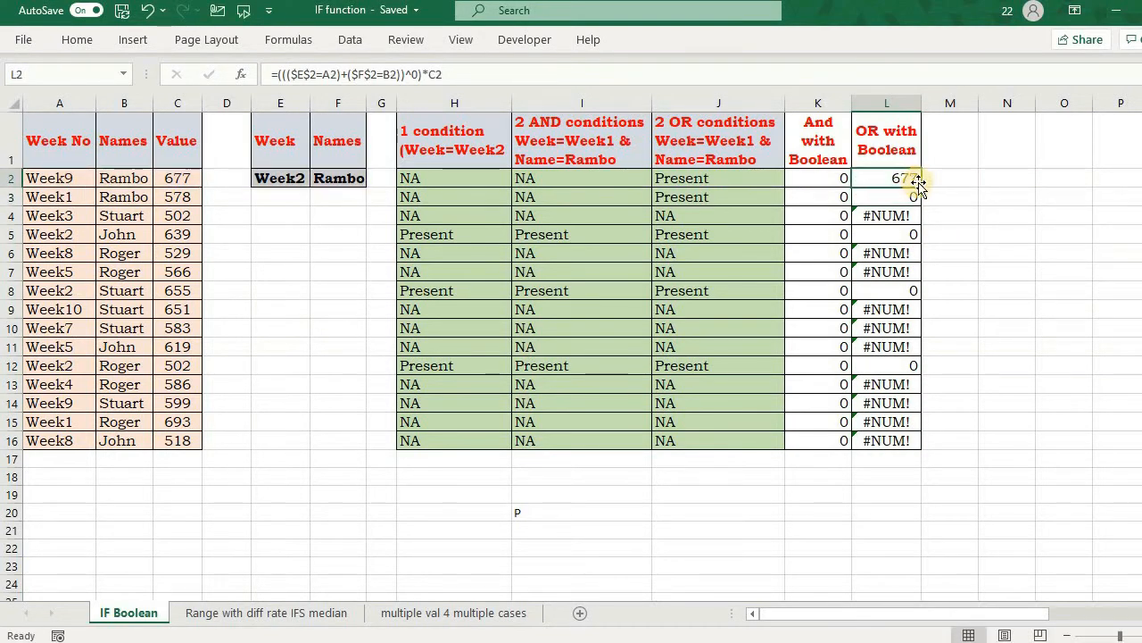
double_click(921, 186)
Step: Open the "Range with diff rate IFS median" worksheet
left_click(302, 607)
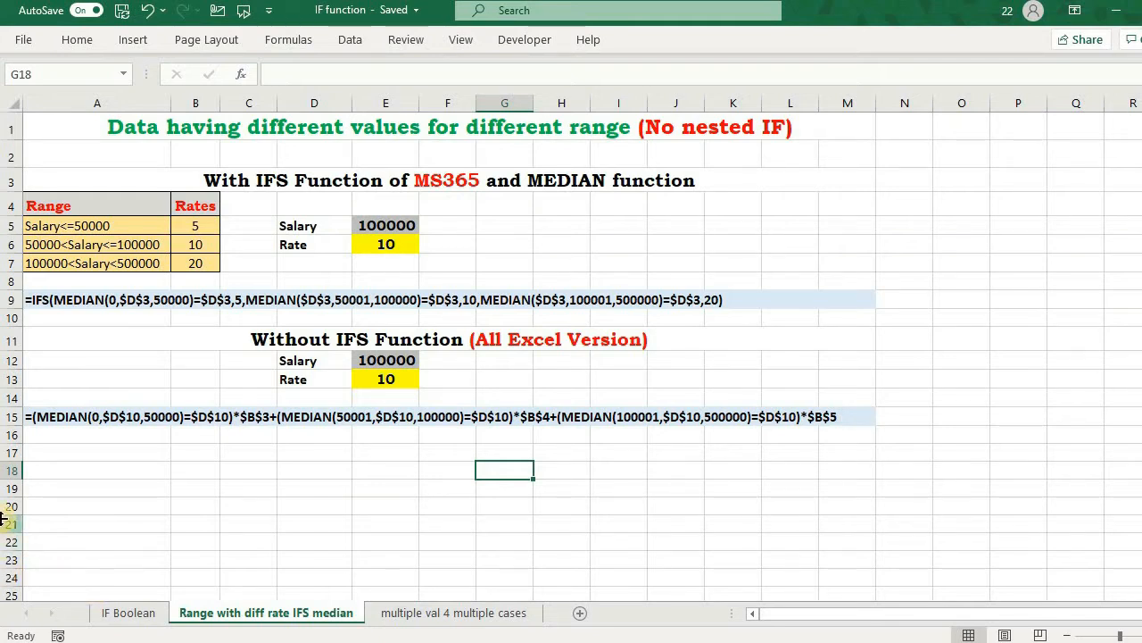
left_click(370, 472)
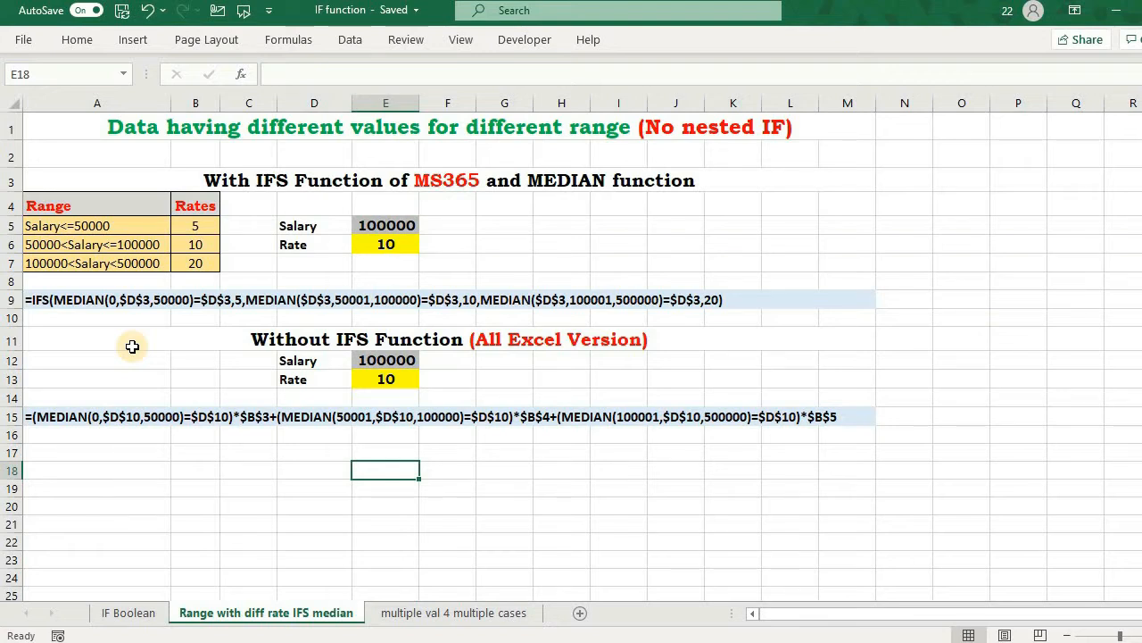
type("=med")
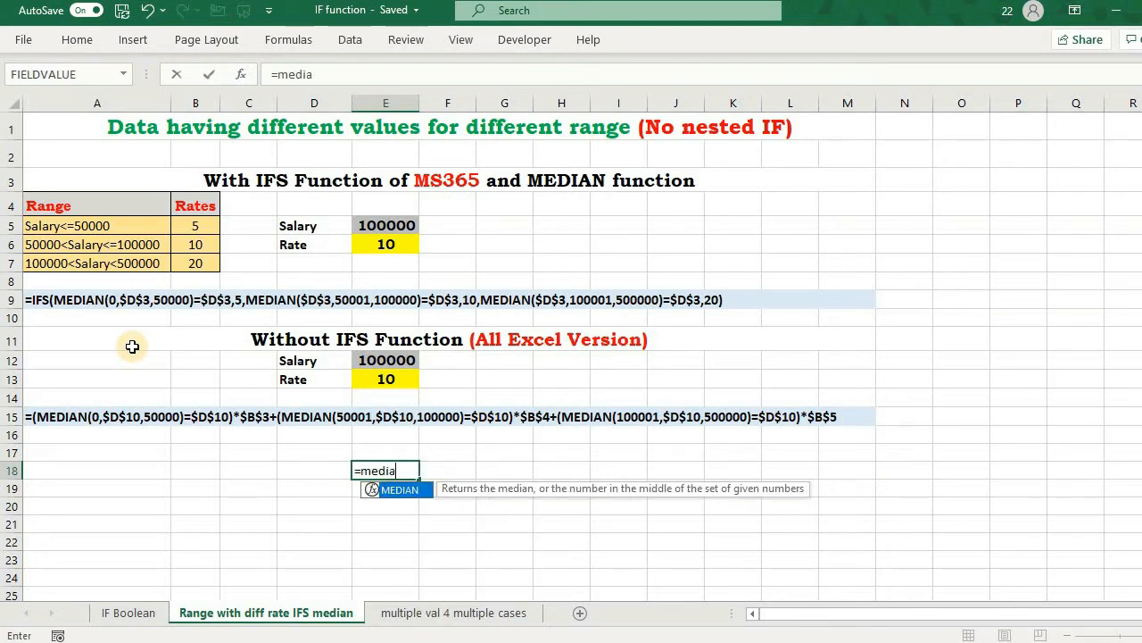
type("ia")
key("Tab")
key("BackSpace")
key("BackSpace")
key("BackSpace")
key("BackSpace")
key("BackSpace")
key("BackSpace")
key("BackSpace")
key("BackSpace")
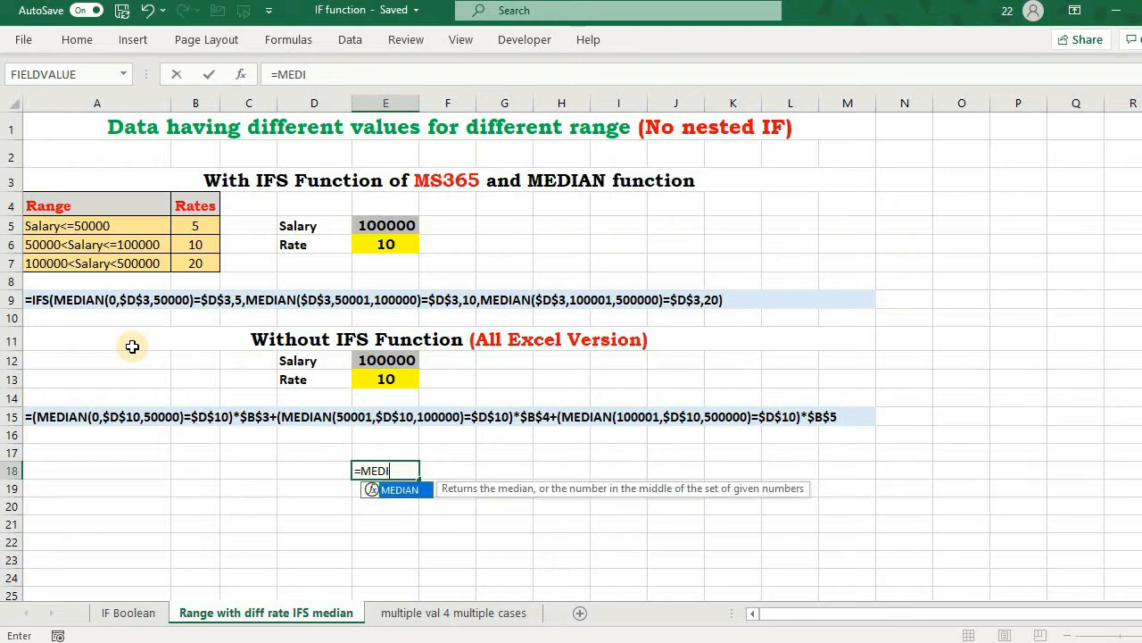
key("Escape")
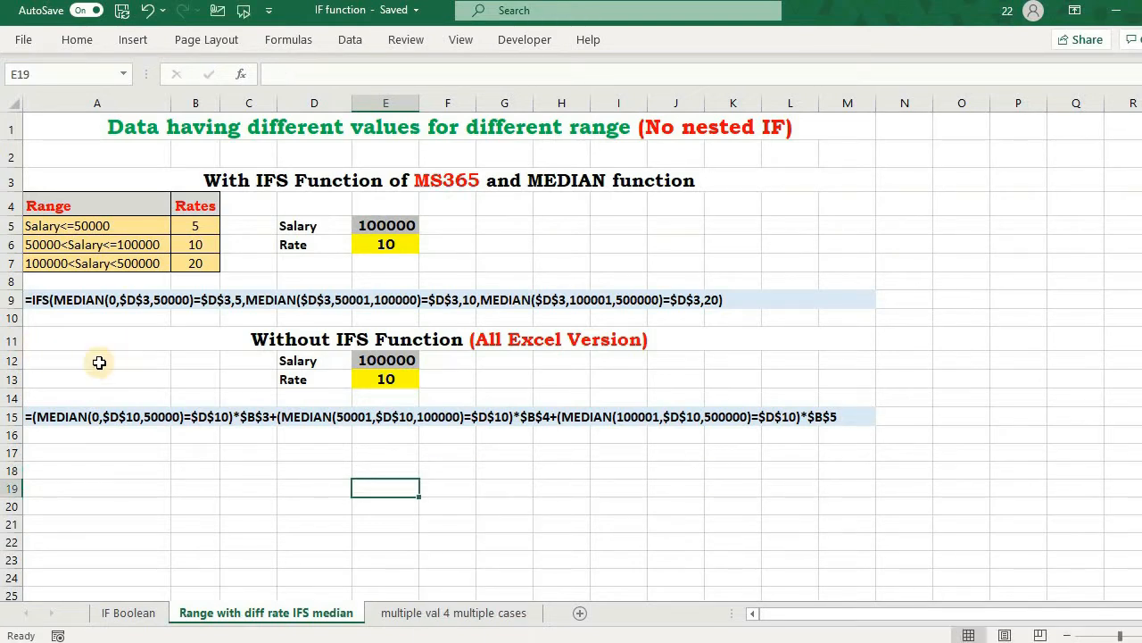
Step: Enter the sample values 5 in C18, 10 in D18 and 7 in D20 for a MEDIAN example
left_click(249, 472)
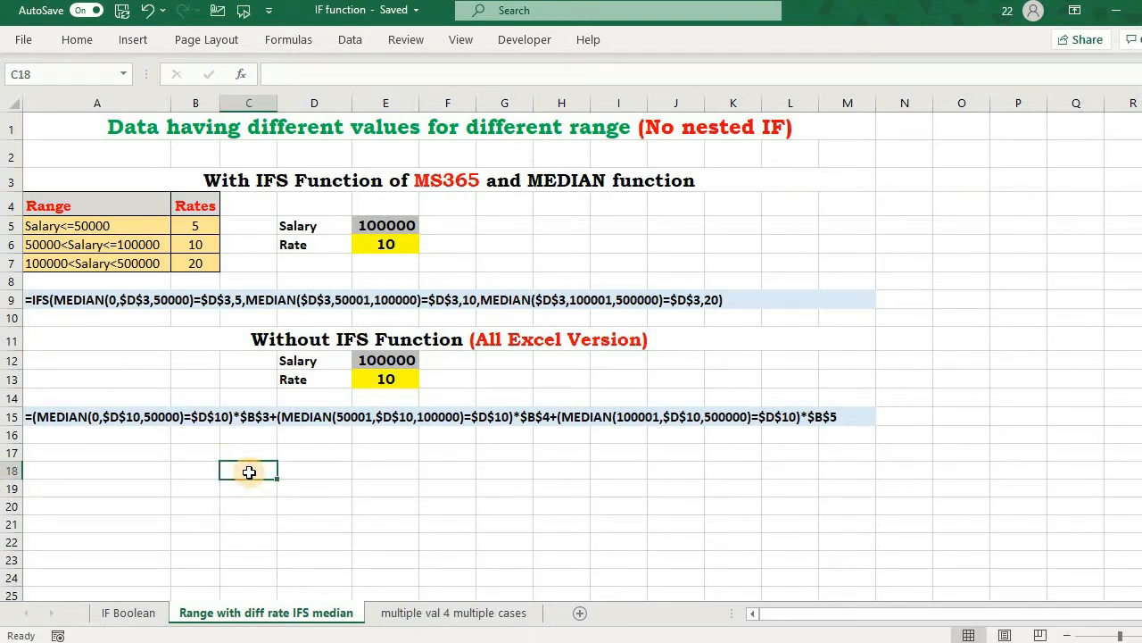
type("5")
key("Tab")
type("10")
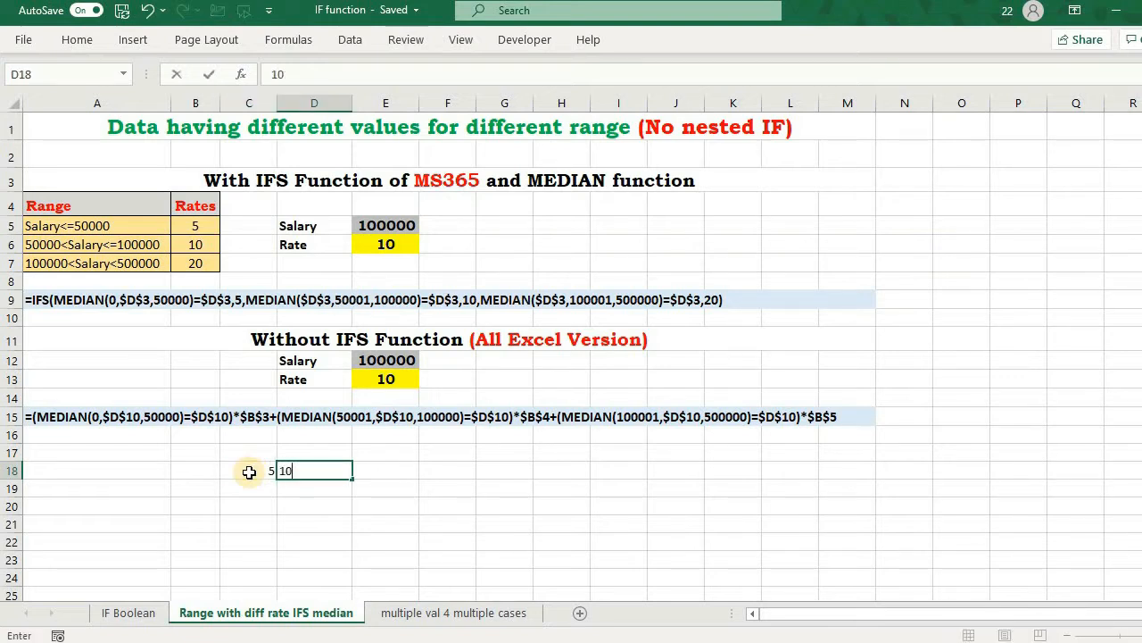
left_click(181, 470)
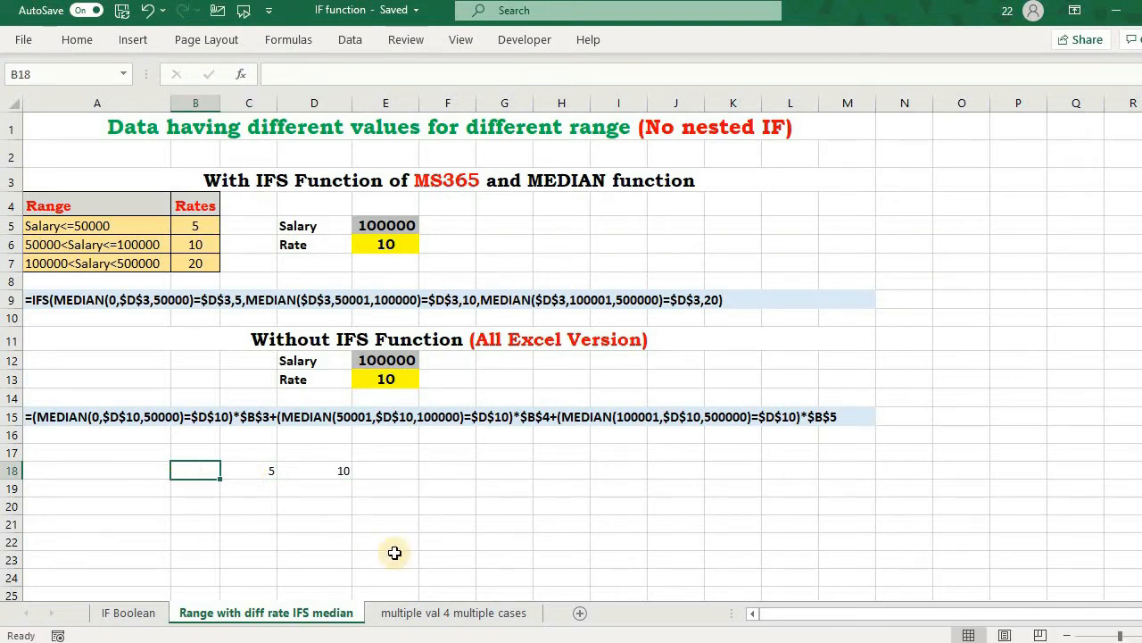
left_click(310, 505)
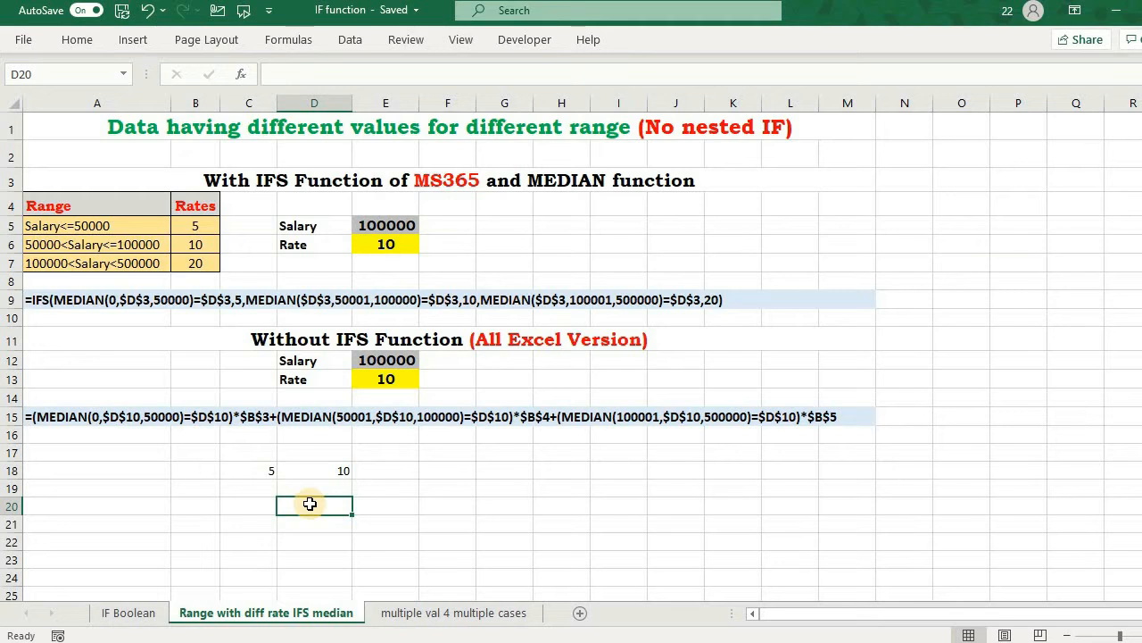
type("7")
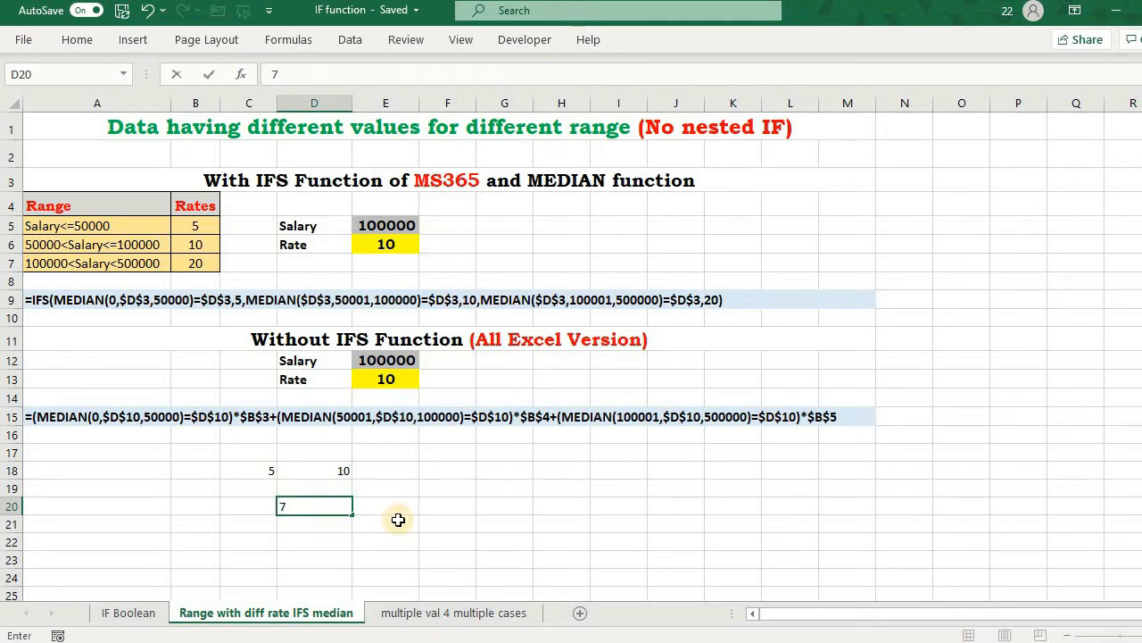
left_click(398, 520)
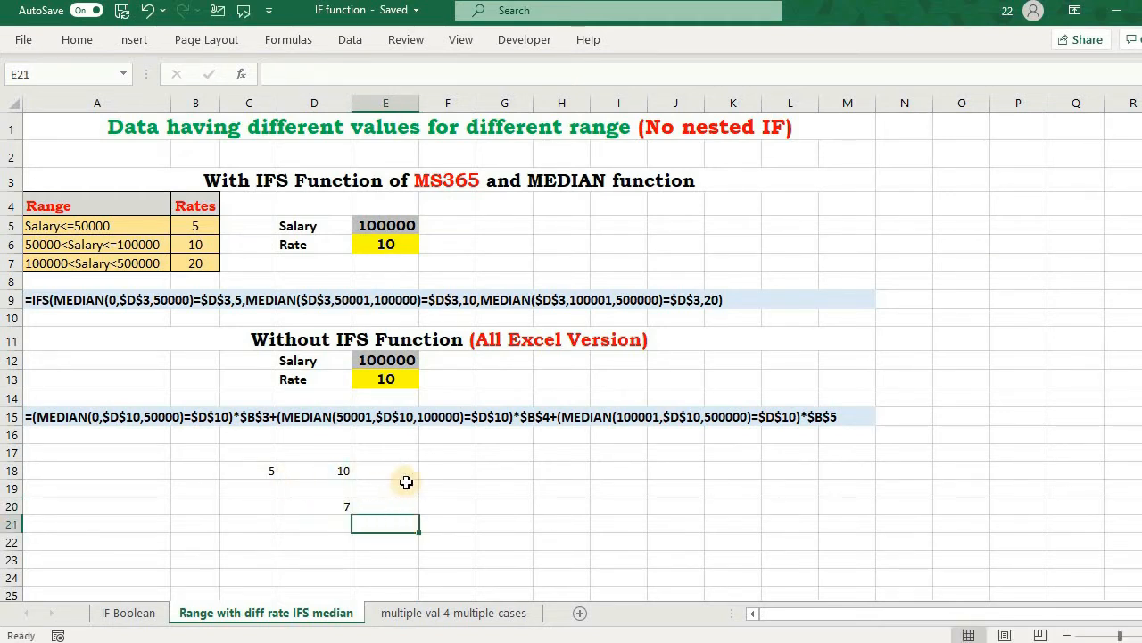
Step: Enter a MEDIAN formula in F18 that takes C18, D18 and D20 as its three numbers
left_click(453, 471)
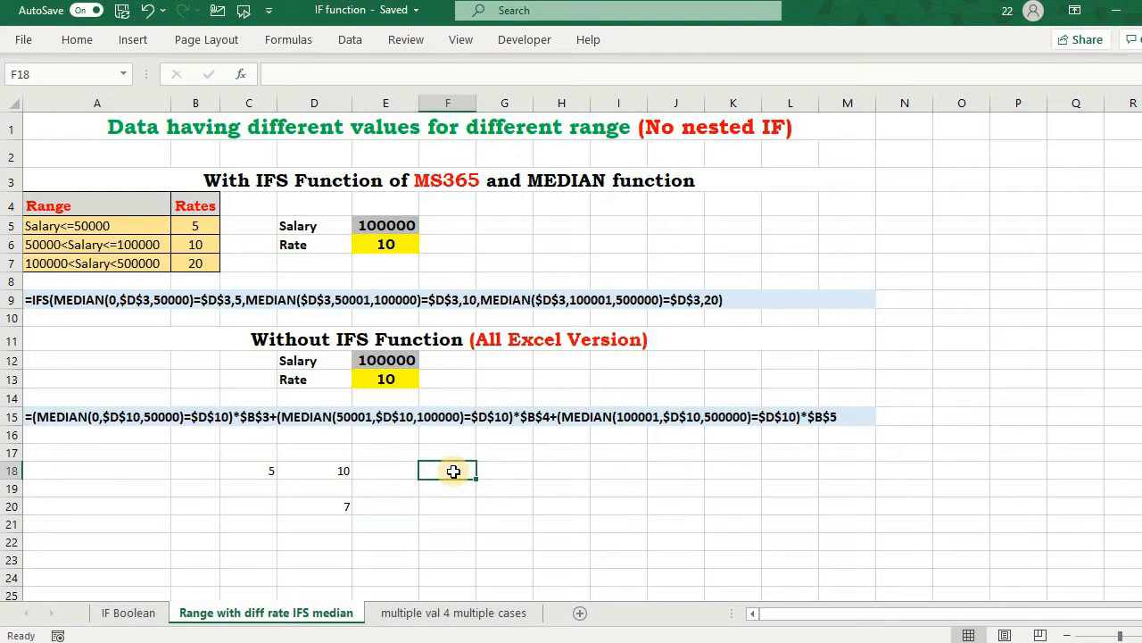
type("=media")
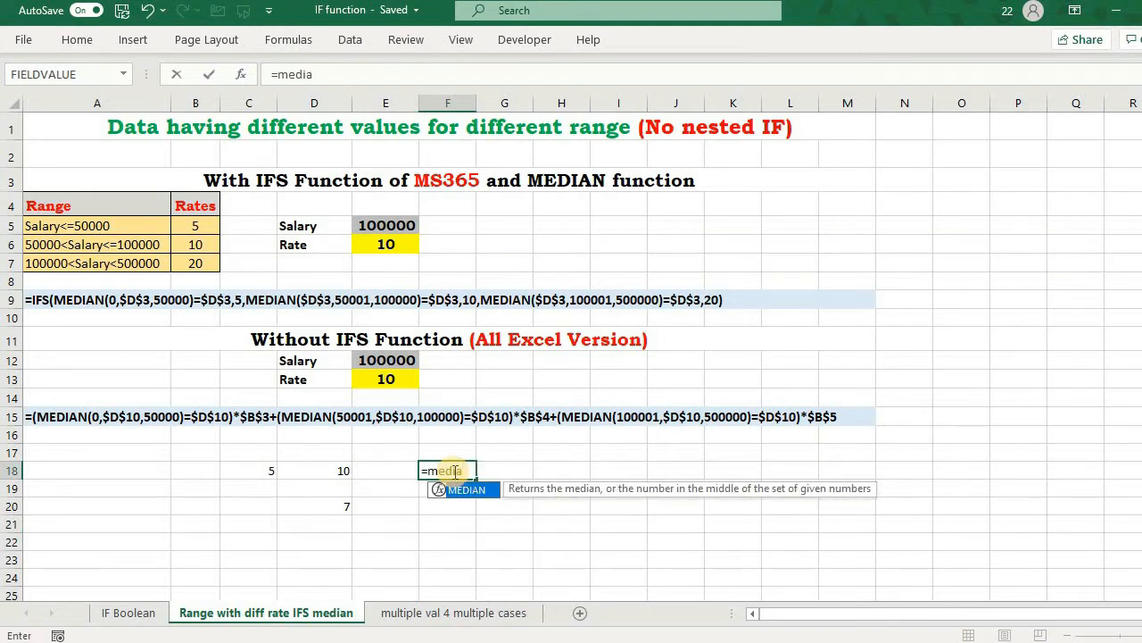
key("Tab")
left_click(249, 469)
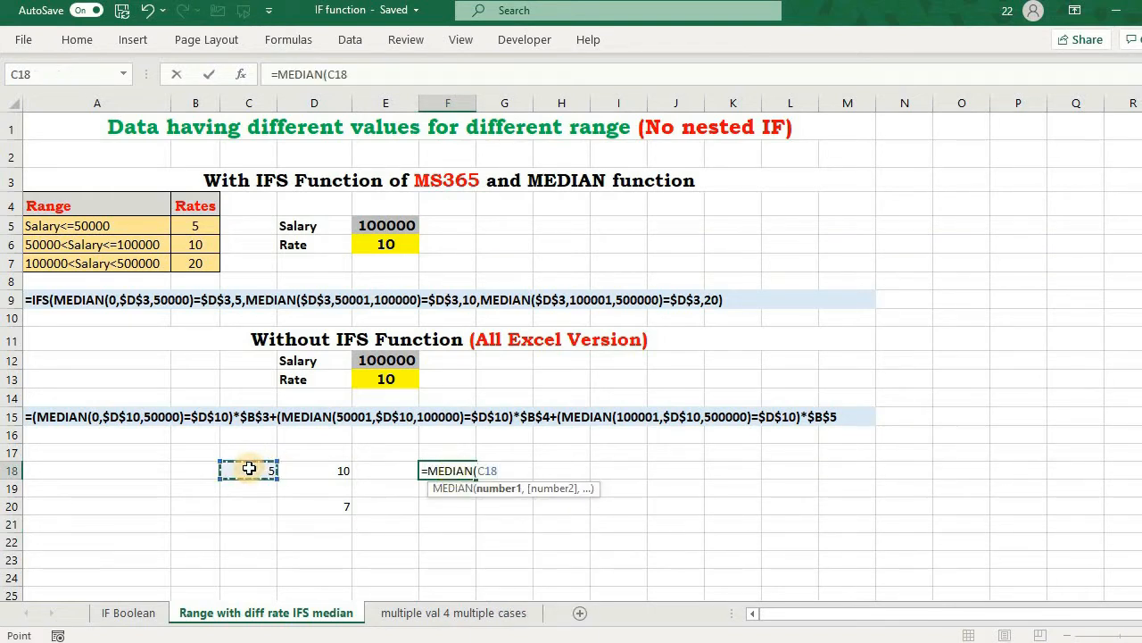
type(",")
left_click(314, 471)
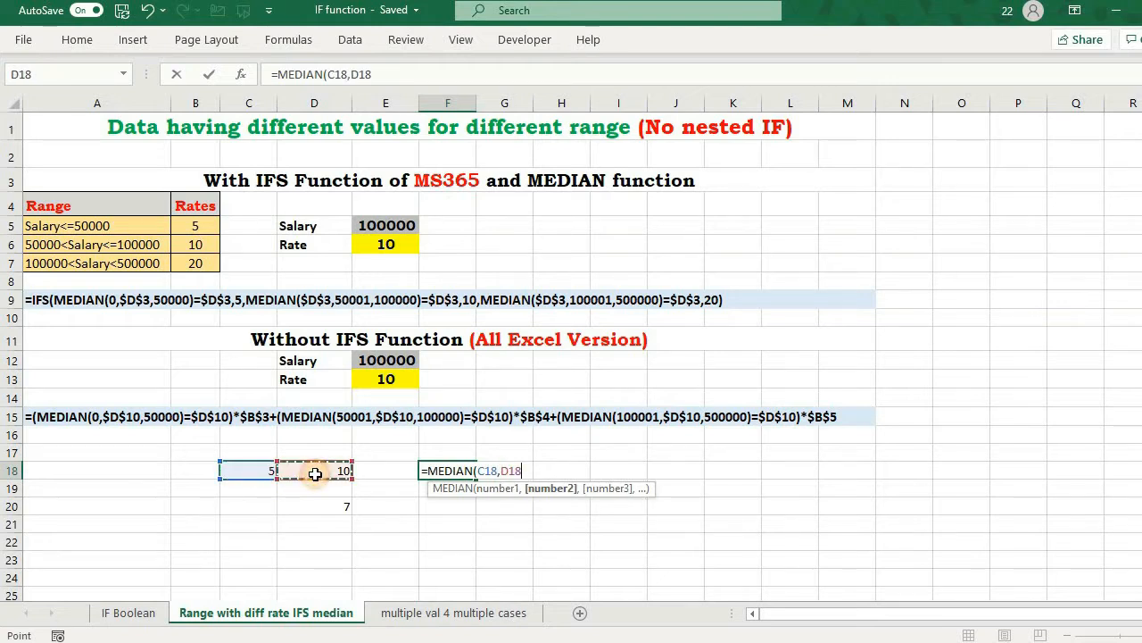
type(",")
left_click(314, 506)
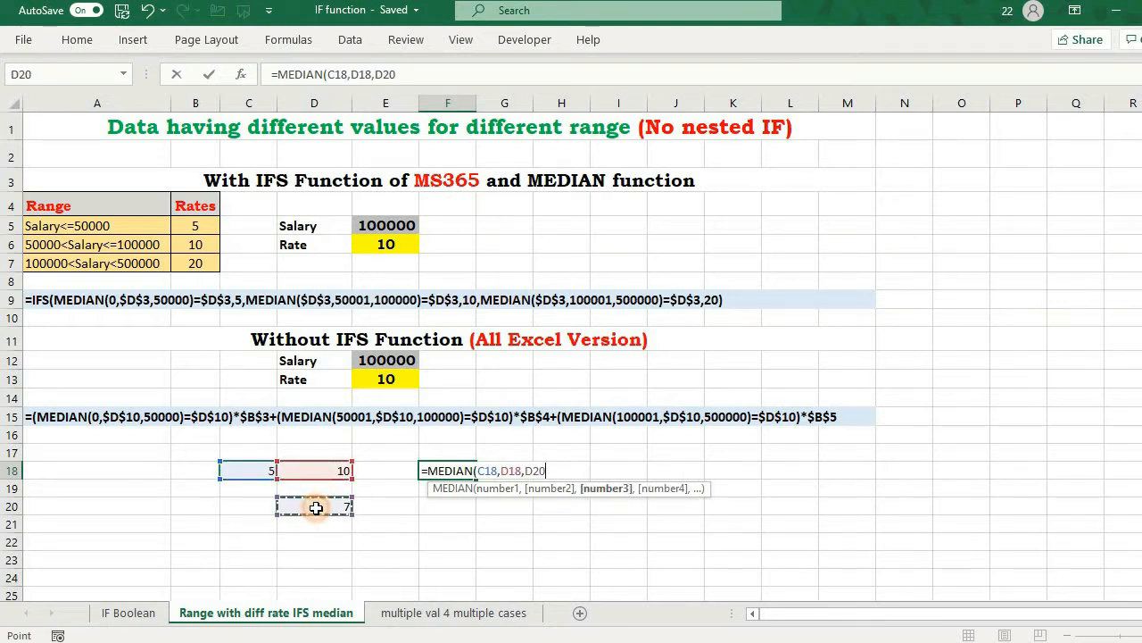
type(")")
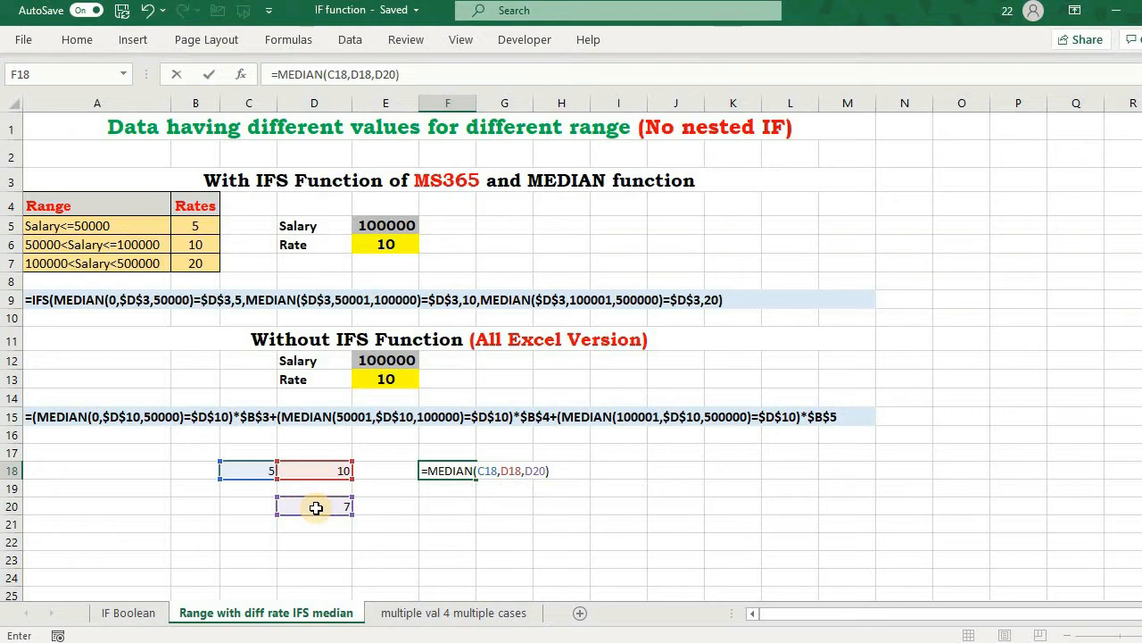
key("Return")
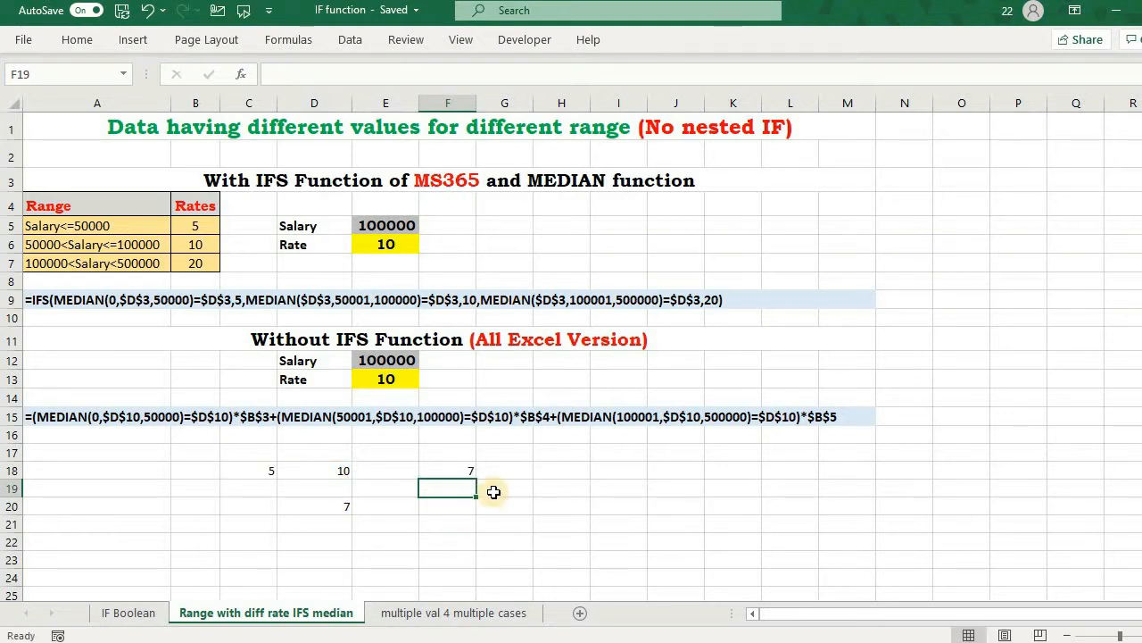
left_click(466, 471)
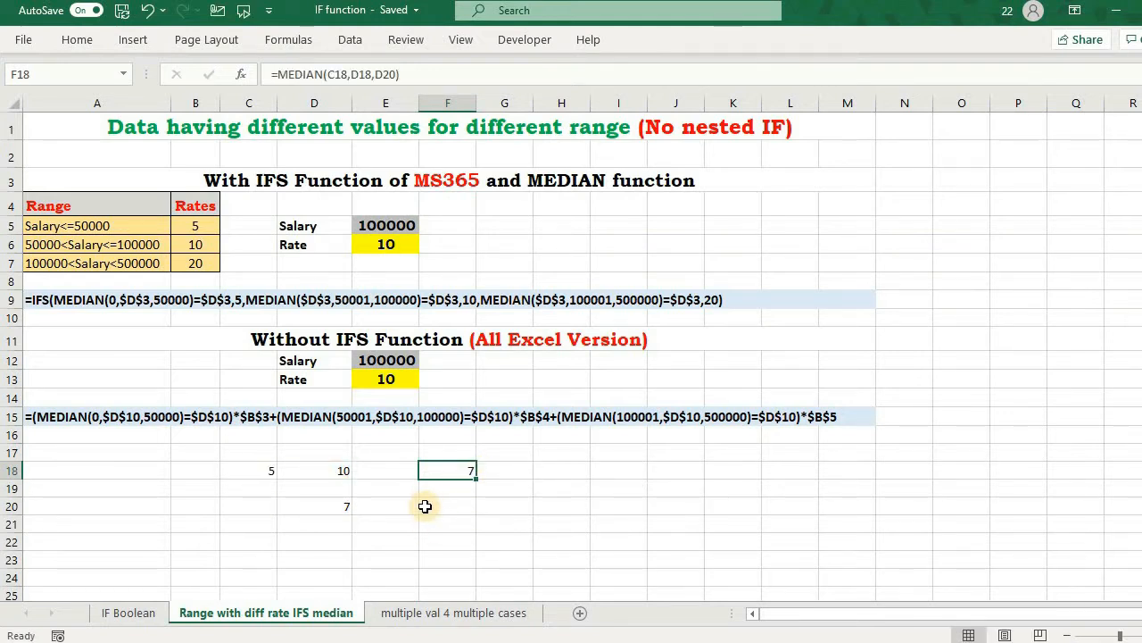
Step: Change the sample value in D20 to 15 to test the MEDIAN formula with a number above the range
left_click(329, 507)
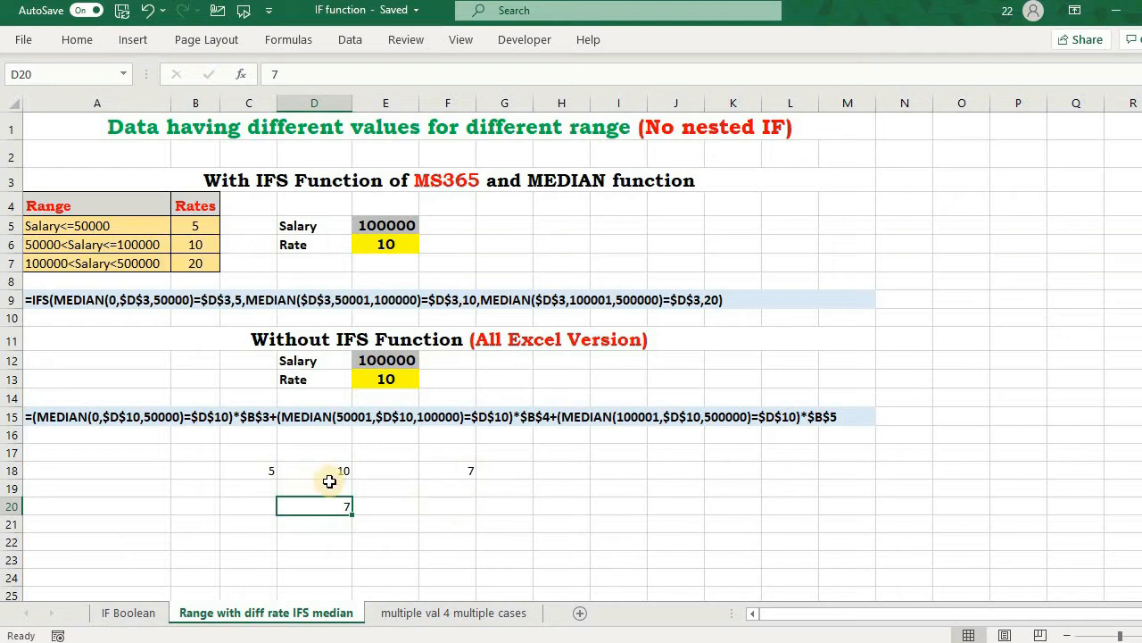
type("11")
type("15")
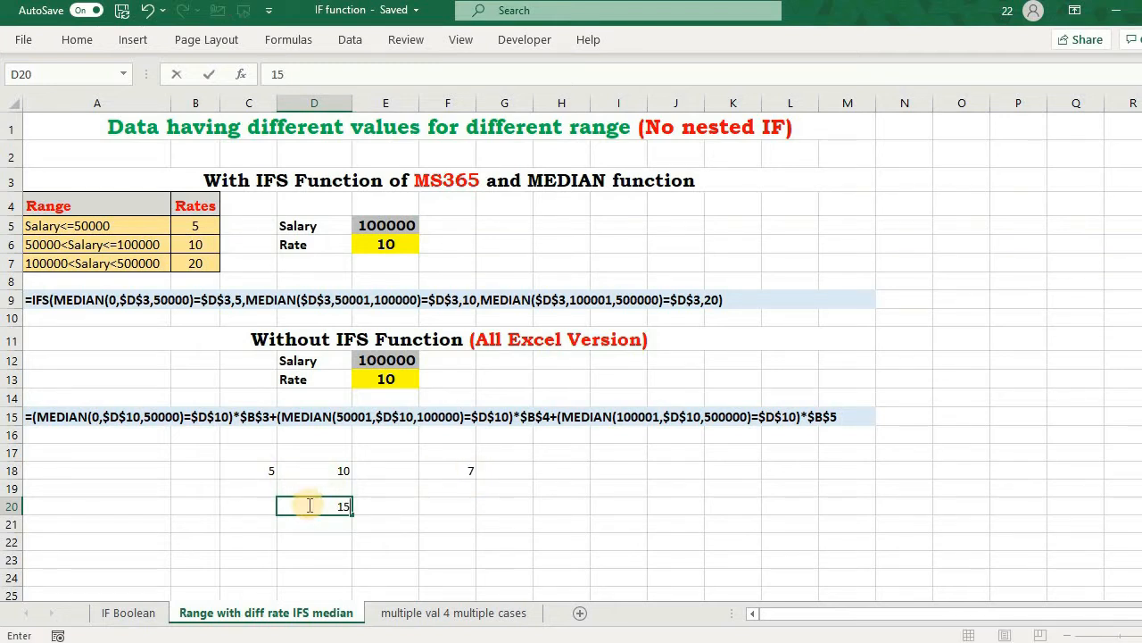
key("Return")
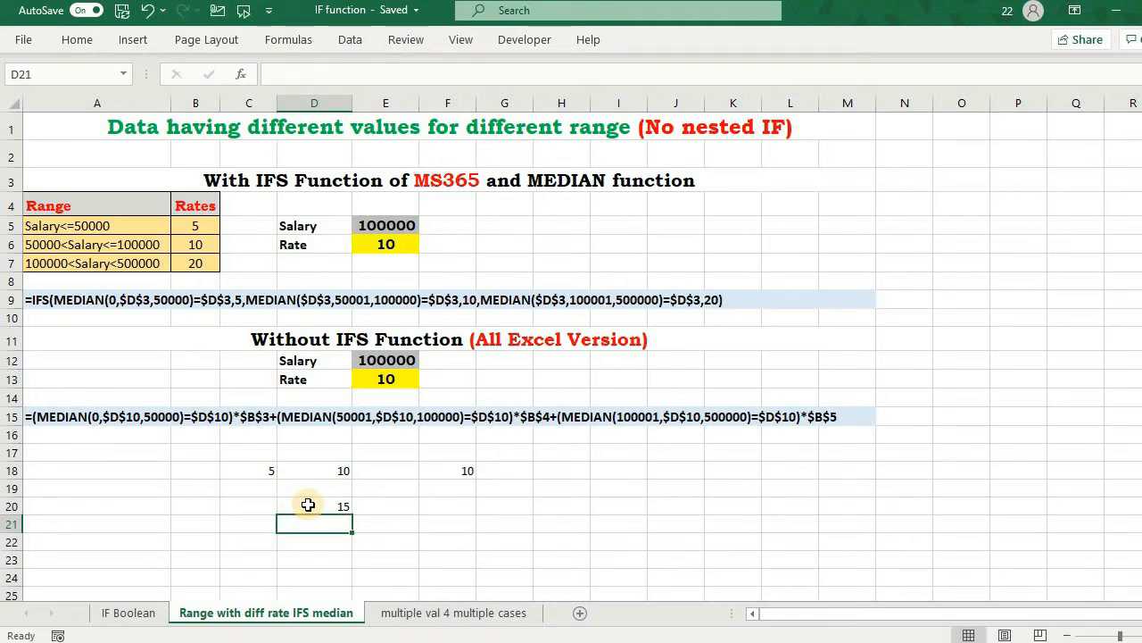
left_click(323, 506)
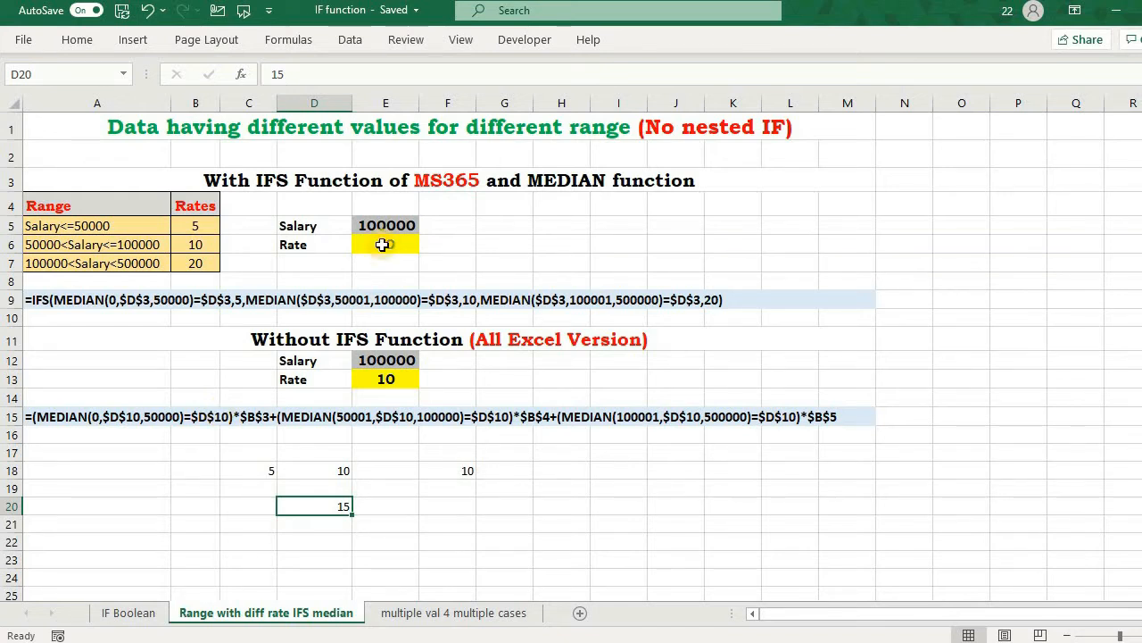
Step: Clear the rate formula in E6 and set the salary in E5 to 110000
left_click(384, 243)
key("Delete")
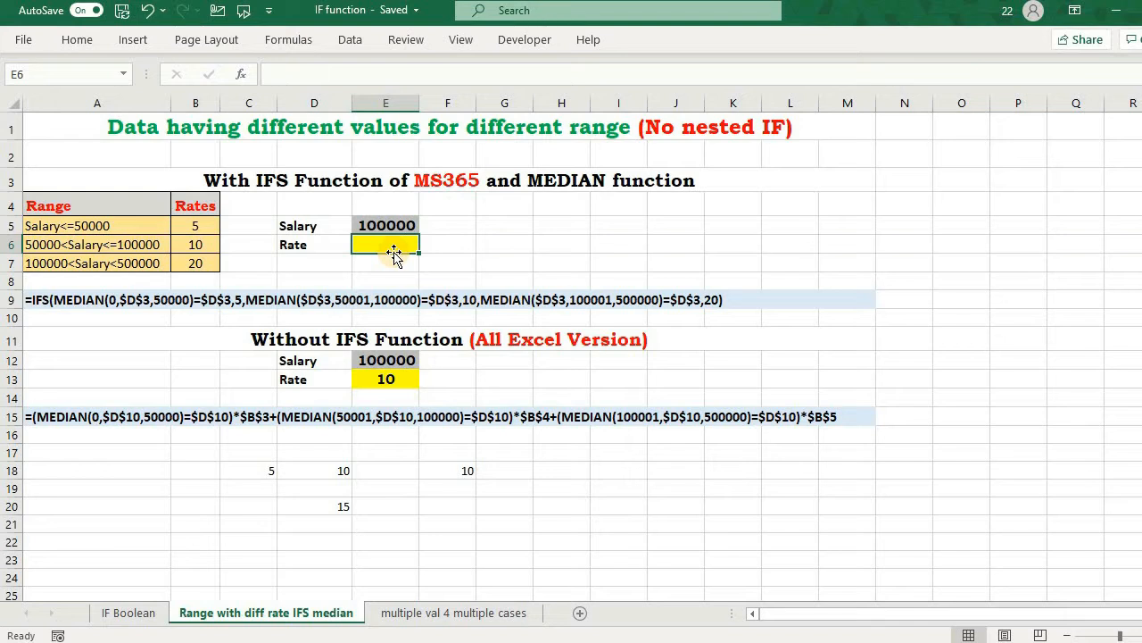
type("=ifs")
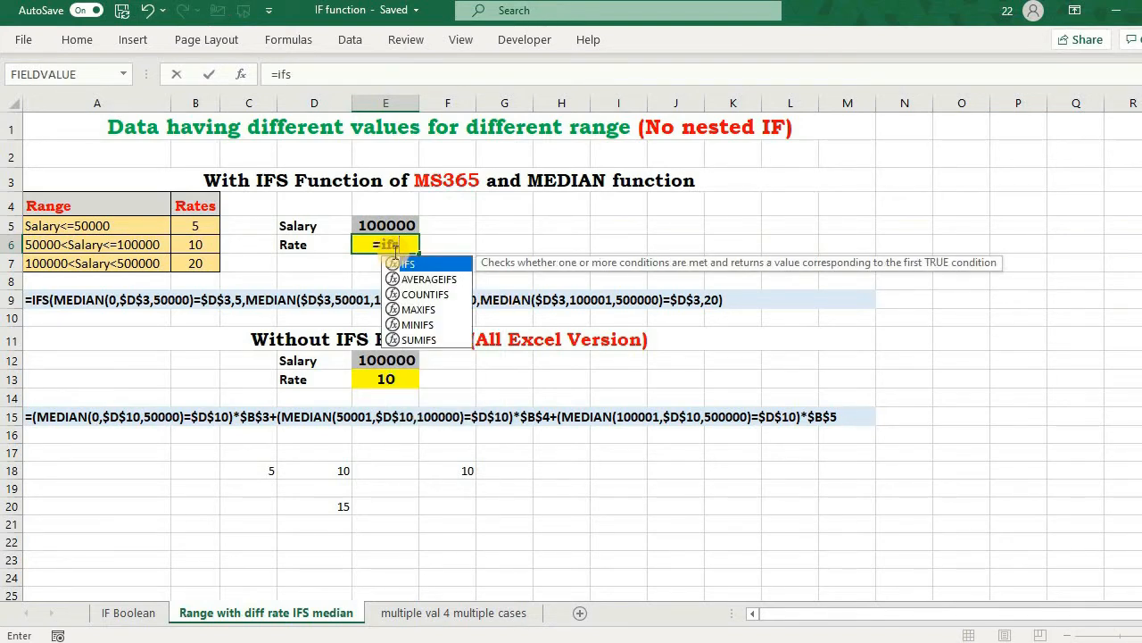
key("Tab")
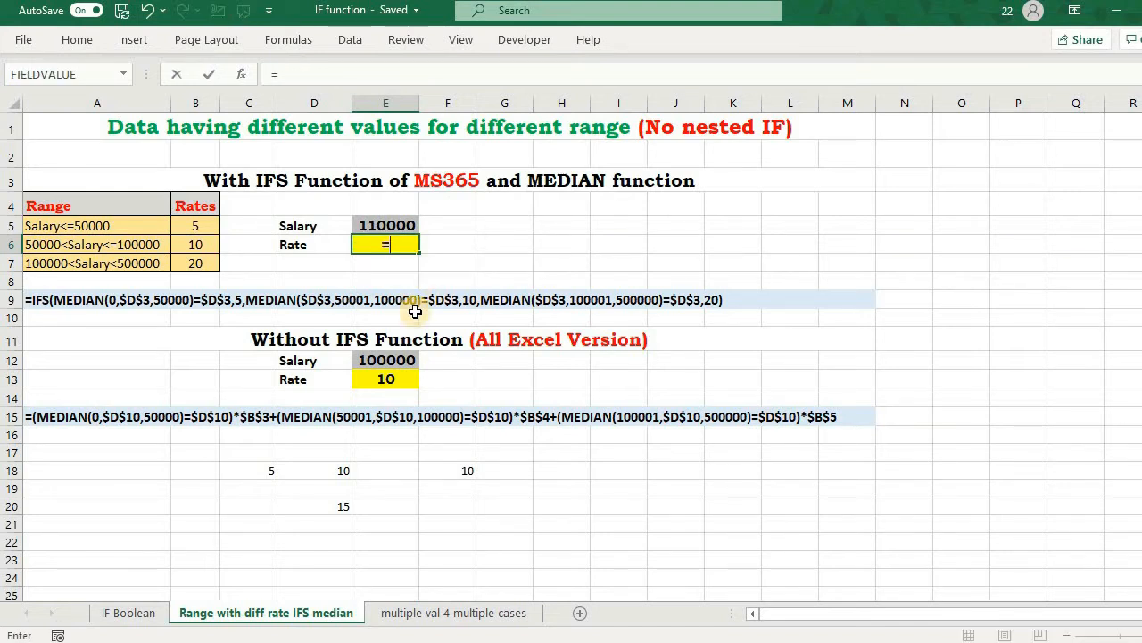
Step: Start an IFS formula in E6 whose first test compares the absolute reference $E$5 with a MEDIAN function
type("ifs")
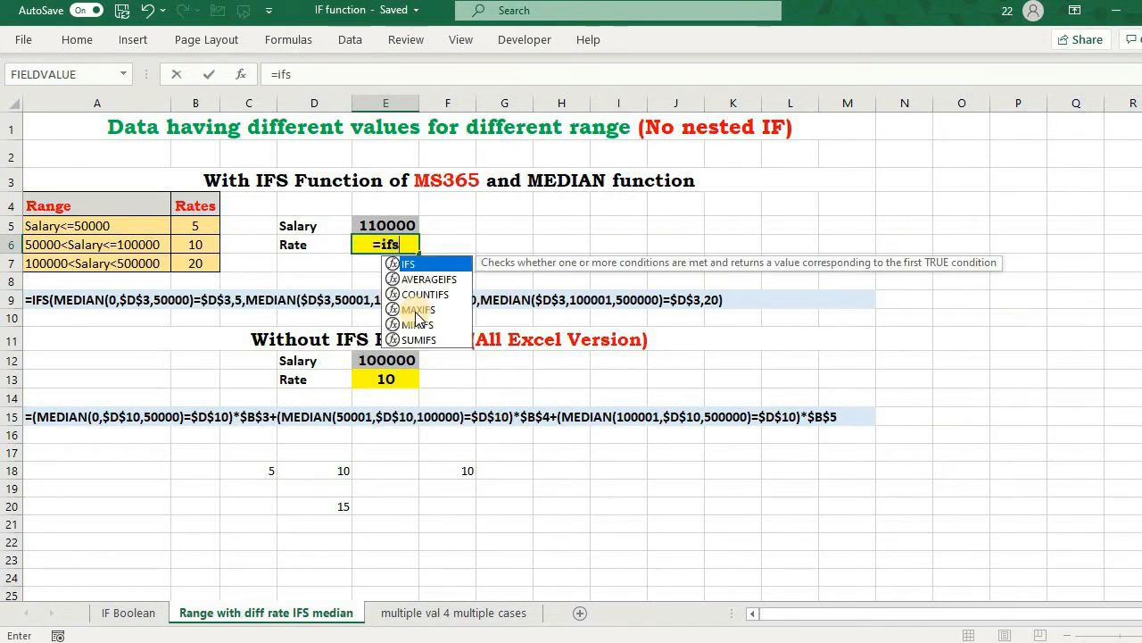
key("Tab")
left_click(397, 225)
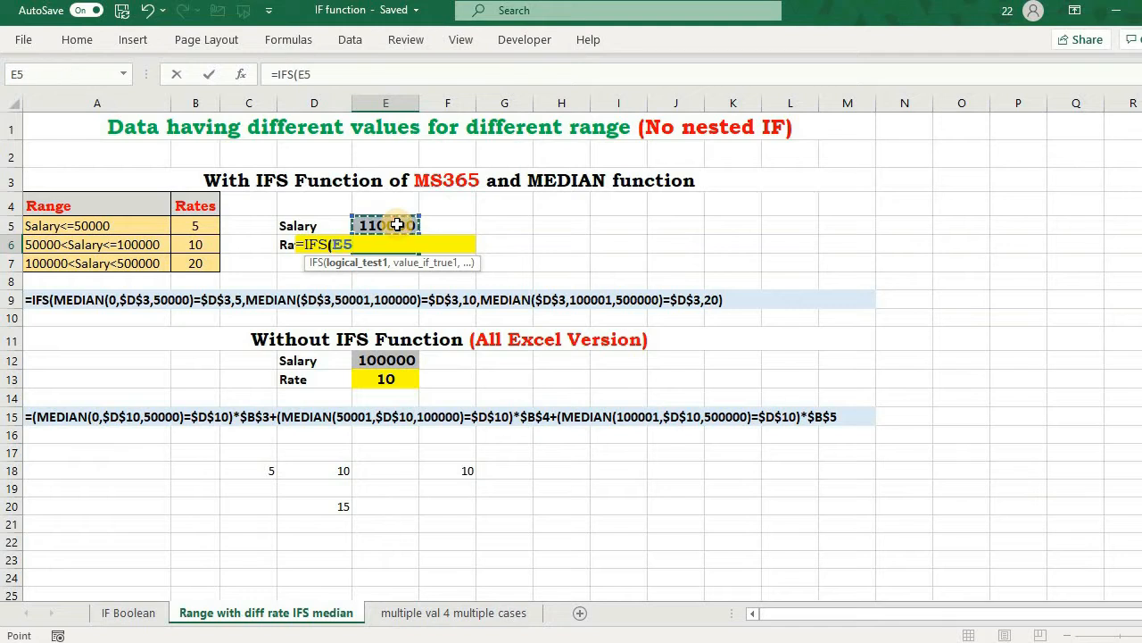
key("F4")
type("=medai")
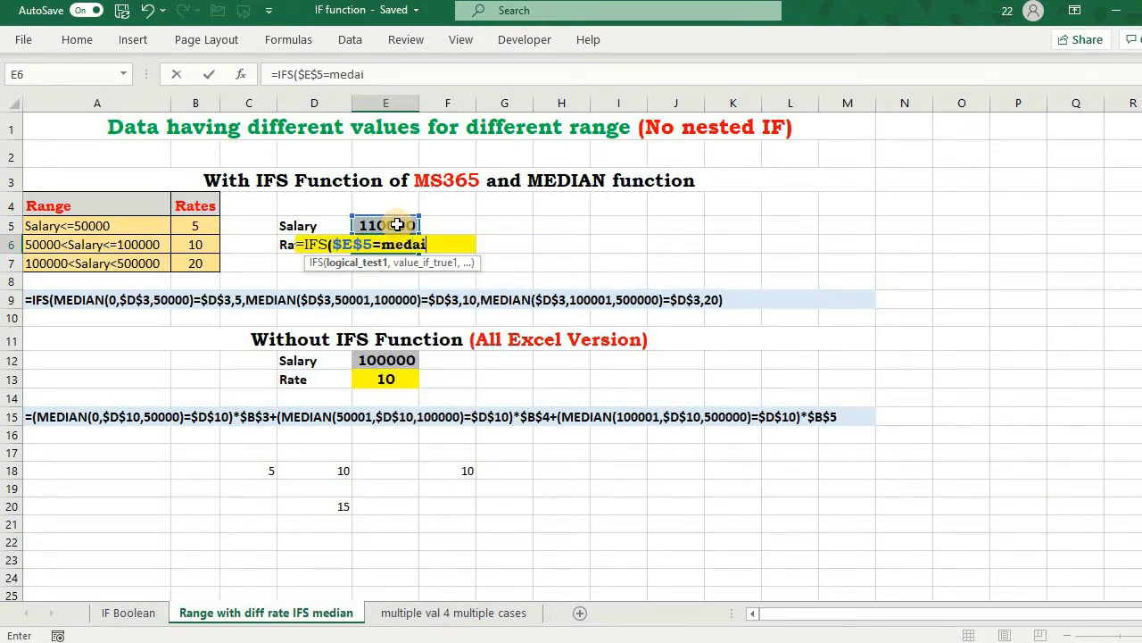
key("BackSpace")
key("BackSpace")
key("Tab")
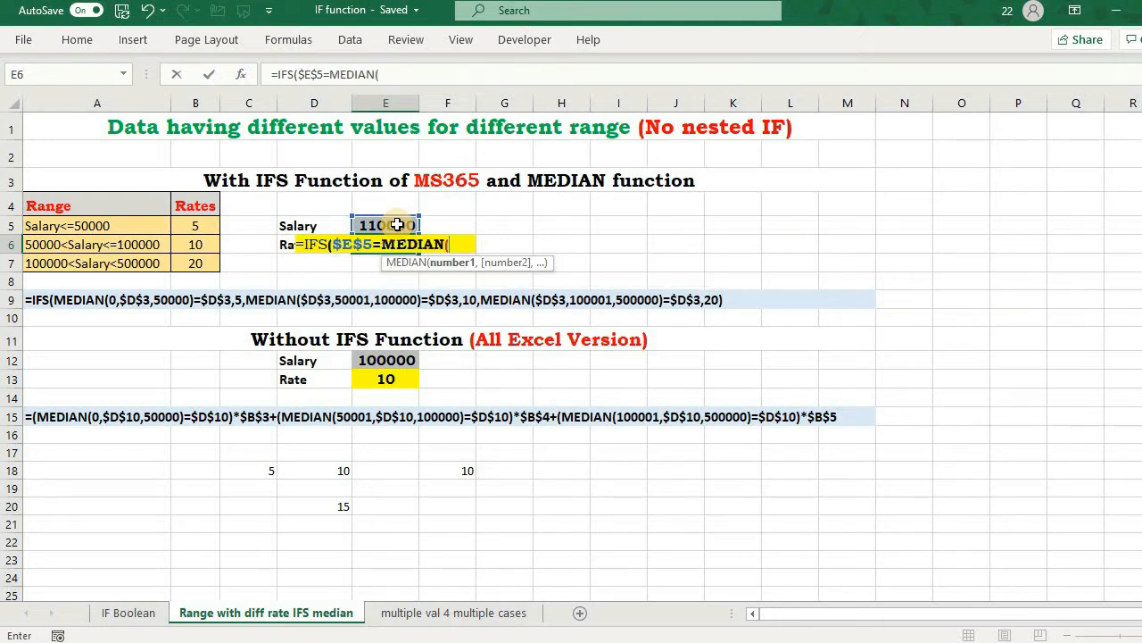
Step: Give the first MEDIAN the arguments $E$5, 0 and 50000, and return $B$5 when that test is true
left_click(397, 224)
key("F4")
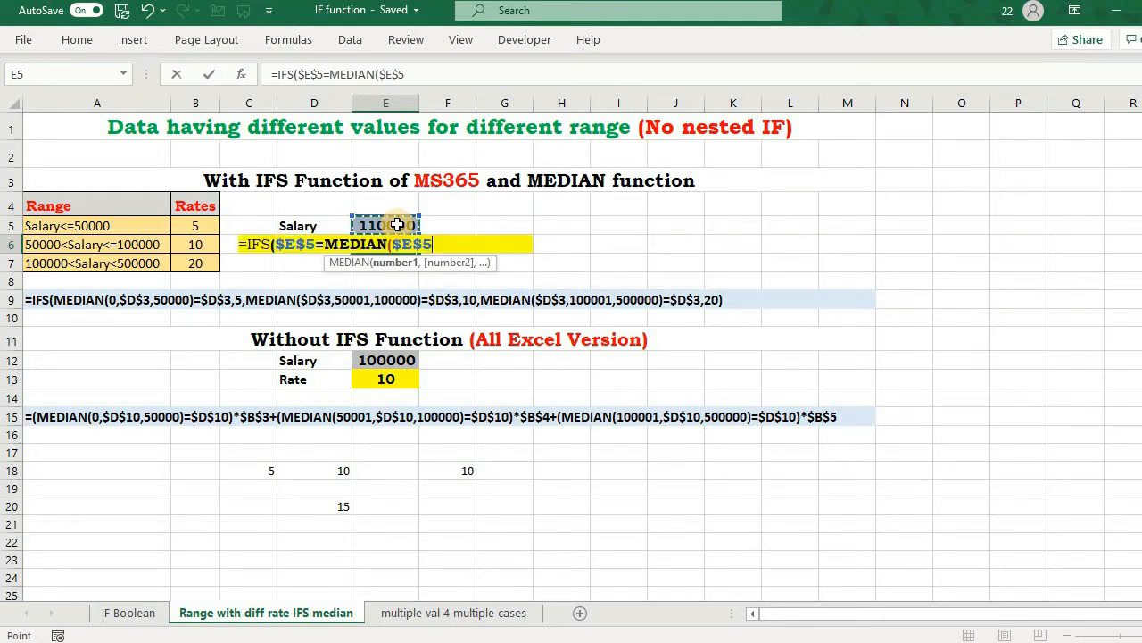
type(",")
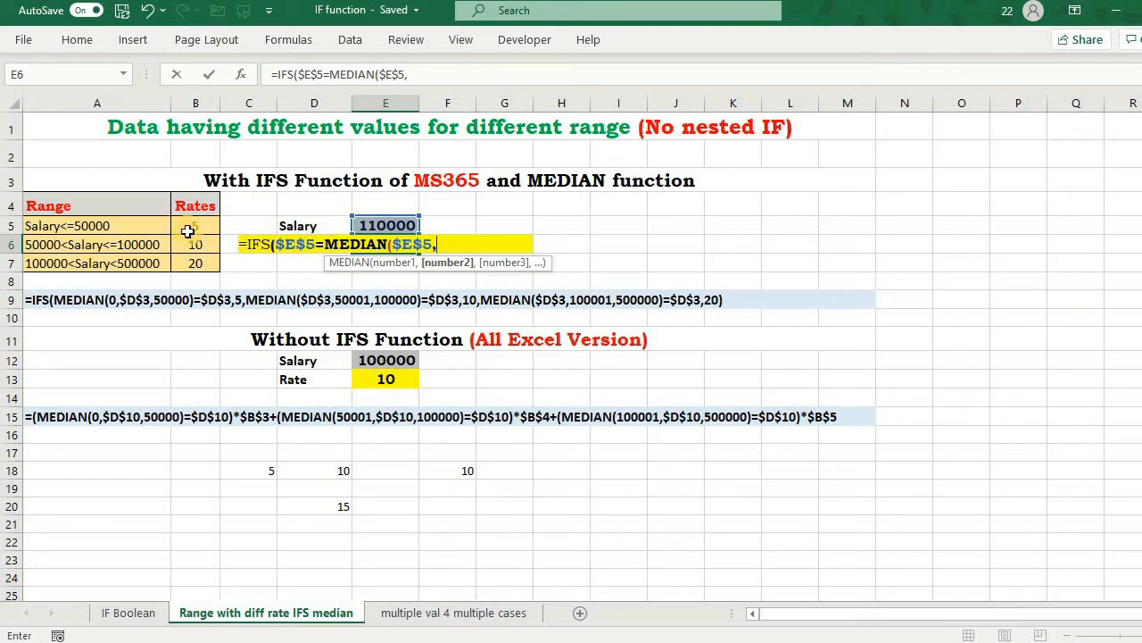
type("0")
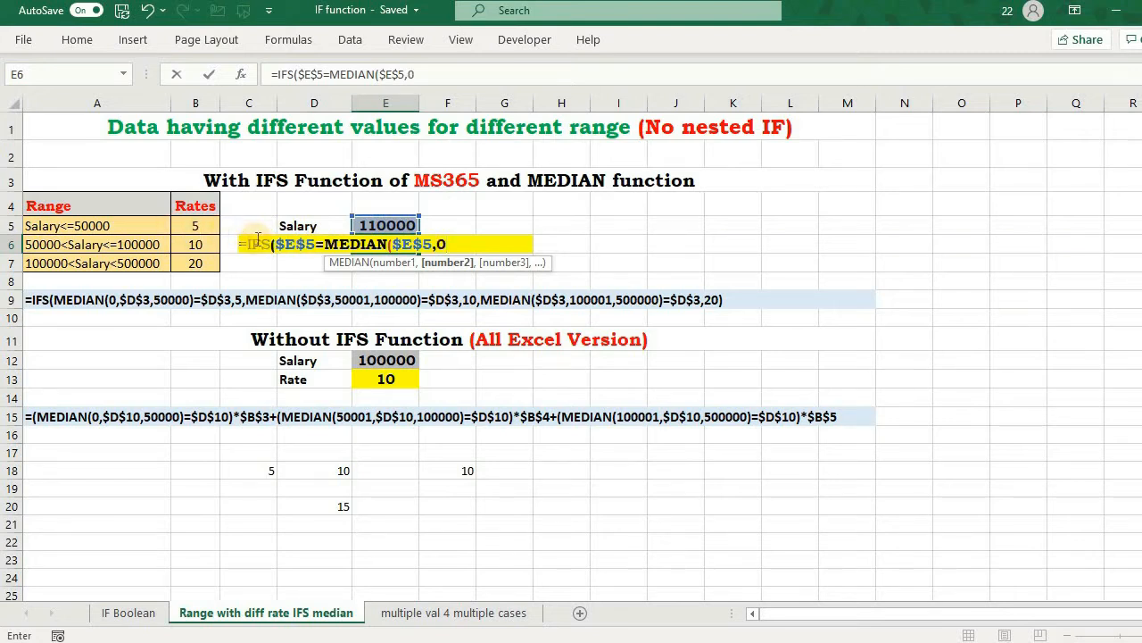
type(",50000")
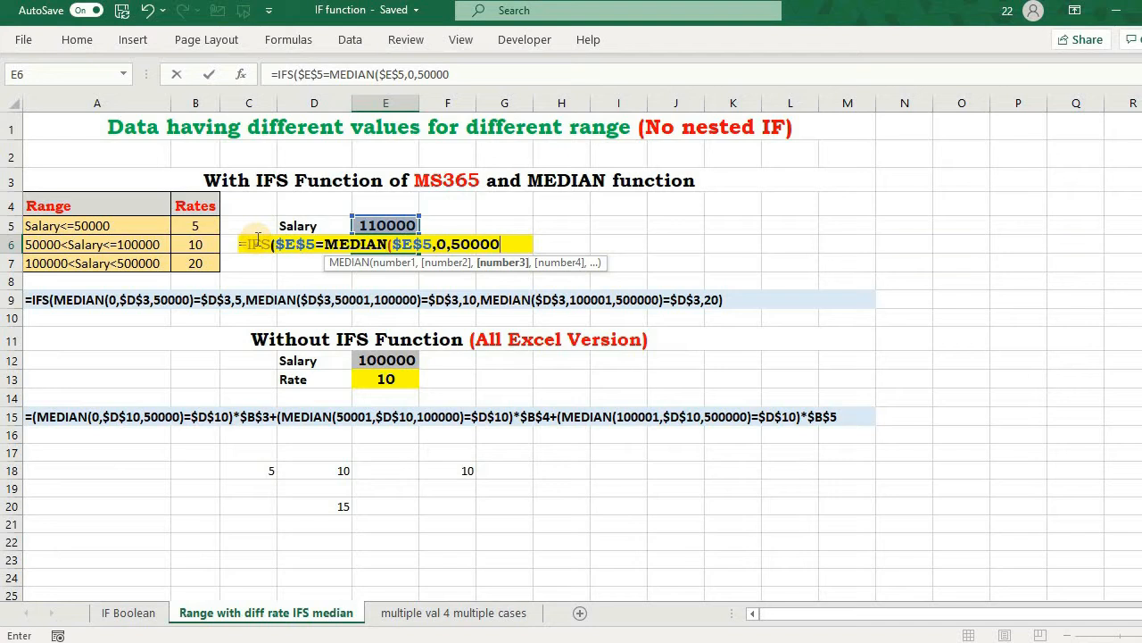
type("),")
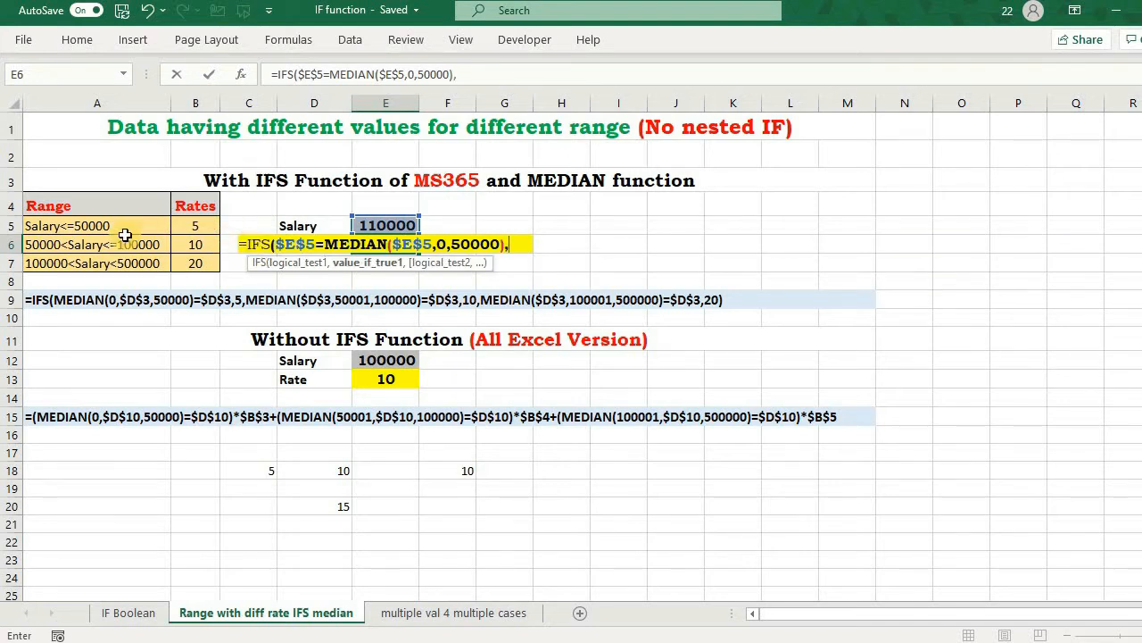
left_click(203, 228)
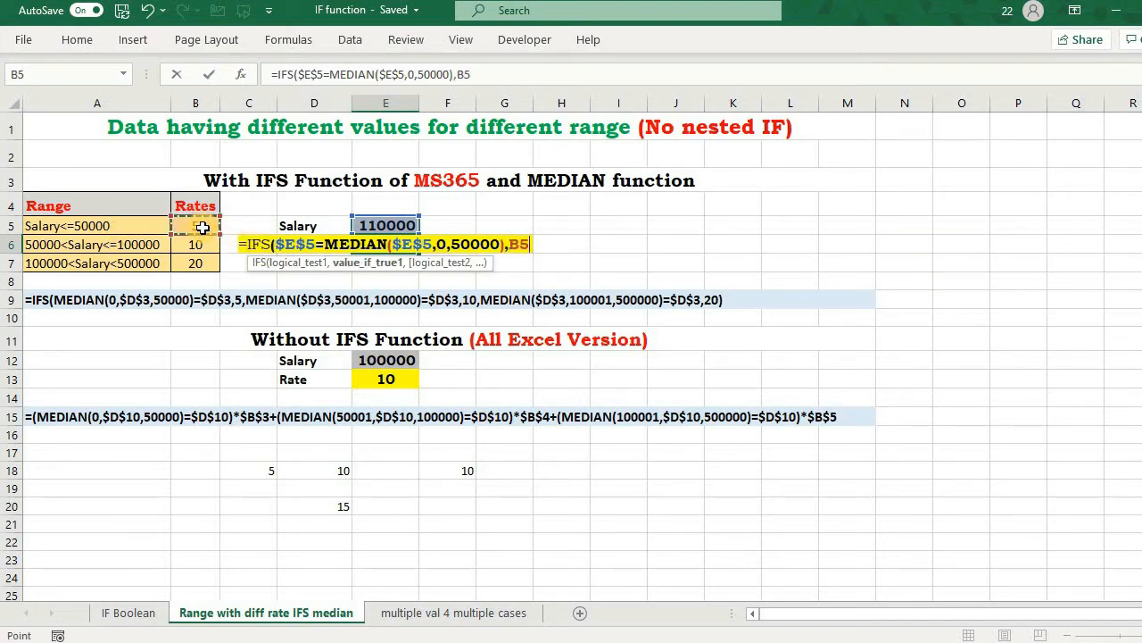
key("F4")
type(",")
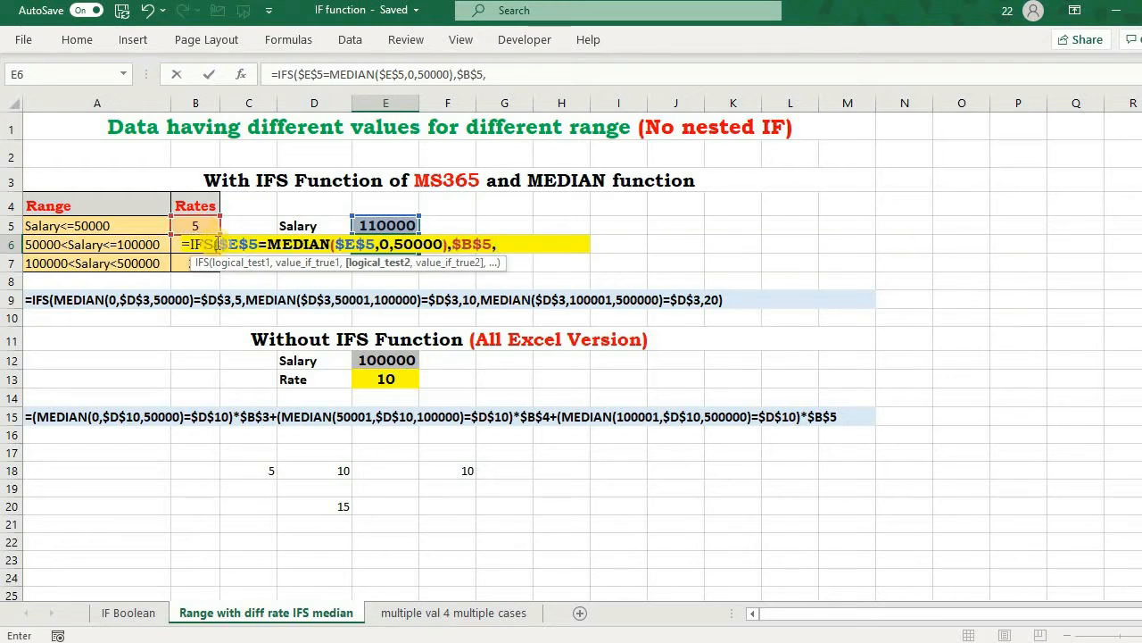
Step: Copy the first test and its rate inside the IFS formula and append them as the second pair
left_click_drag(431, 274, 502, 251)
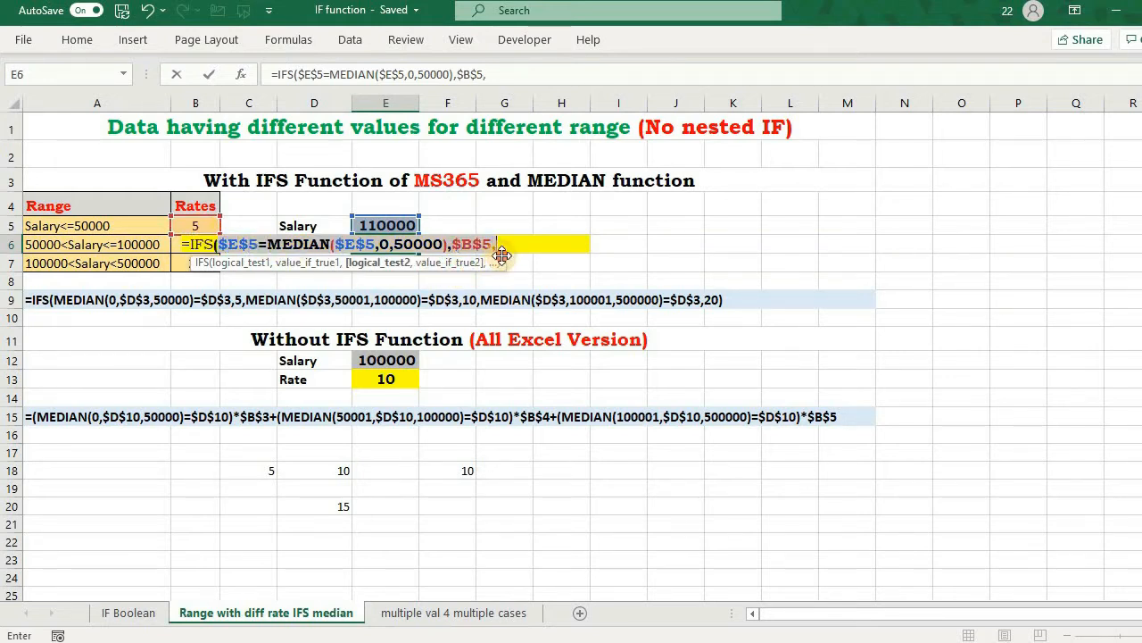
key("ctrl+c")
left_click(520, 244)
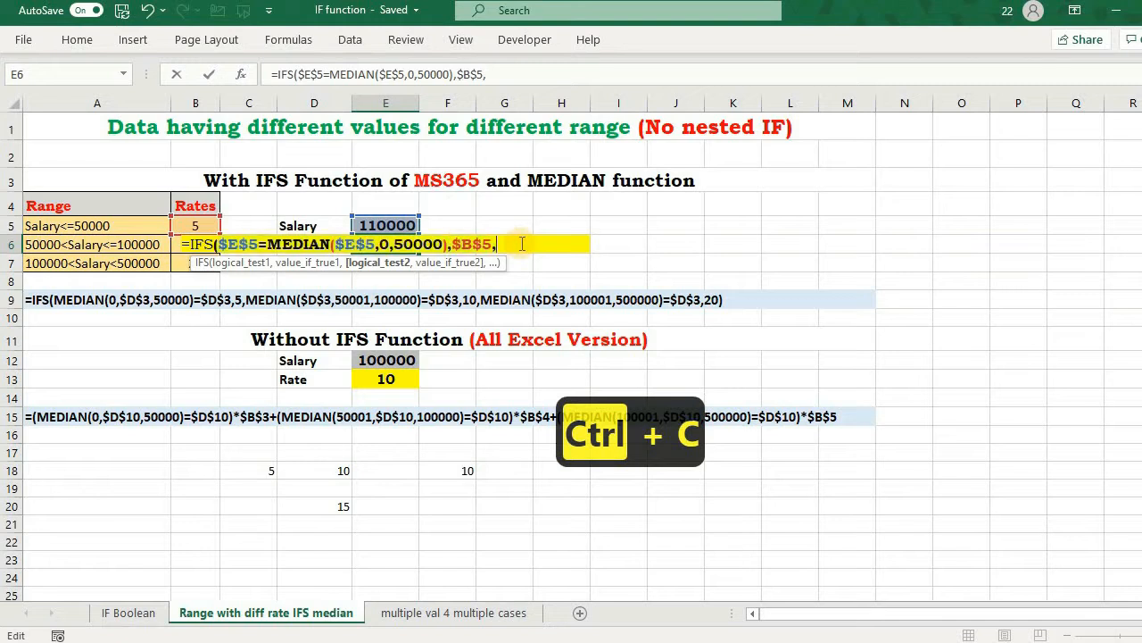
key("ctrl+v")
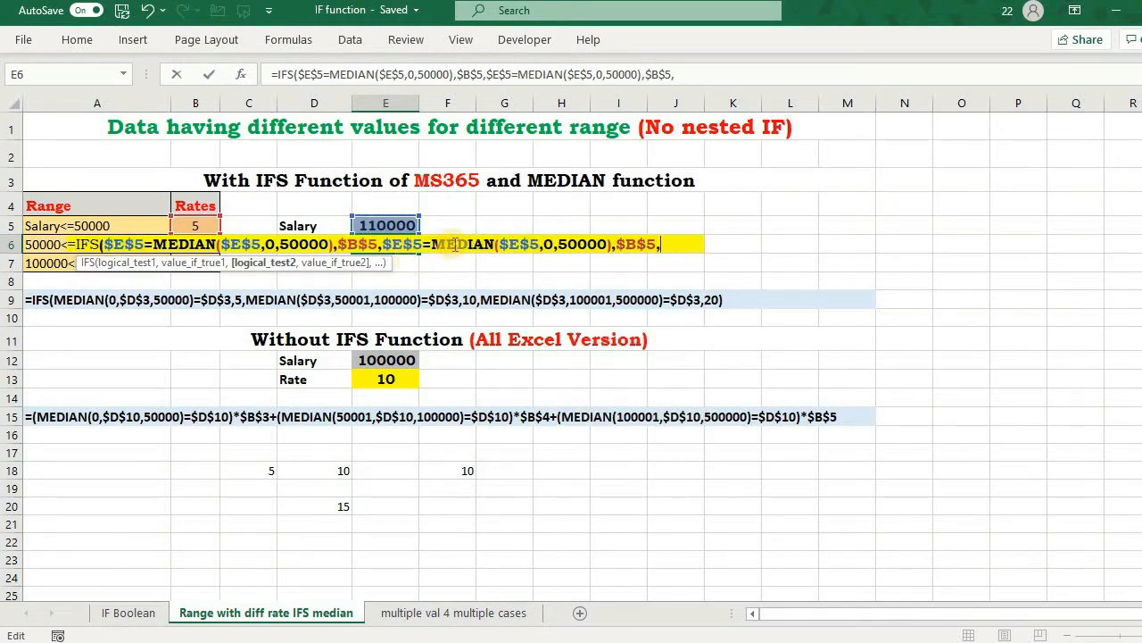
Step: Set the second pair's MEDIAN bounds to 50000 and 100000, and its returned rate to $B$6
left_click(553, 245)
key("BackSpace")
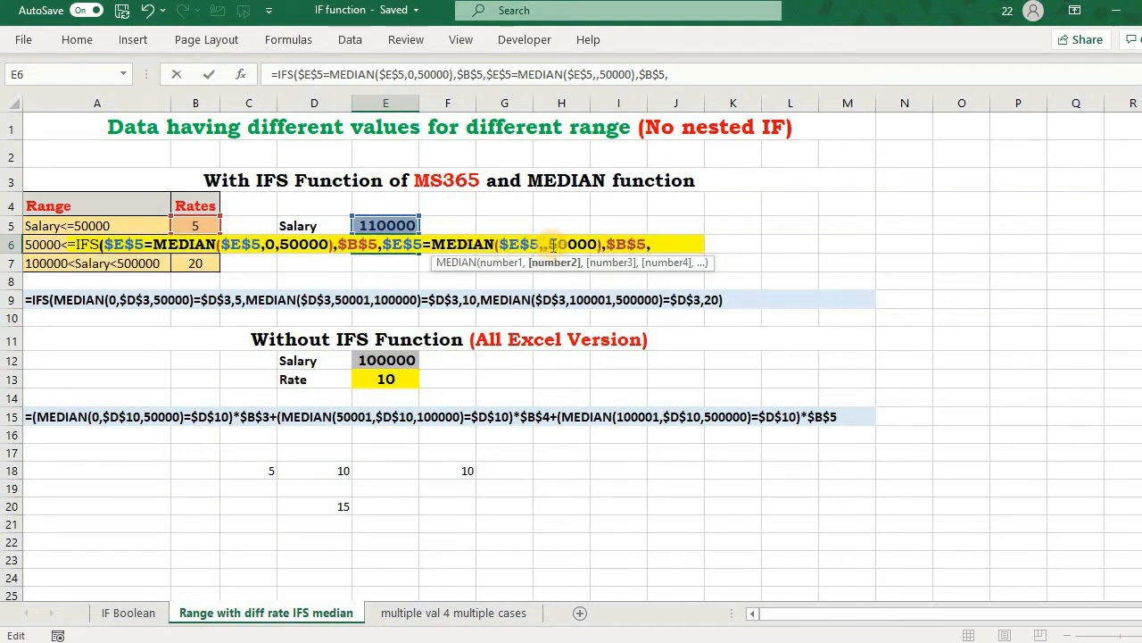
key("BackSpace")
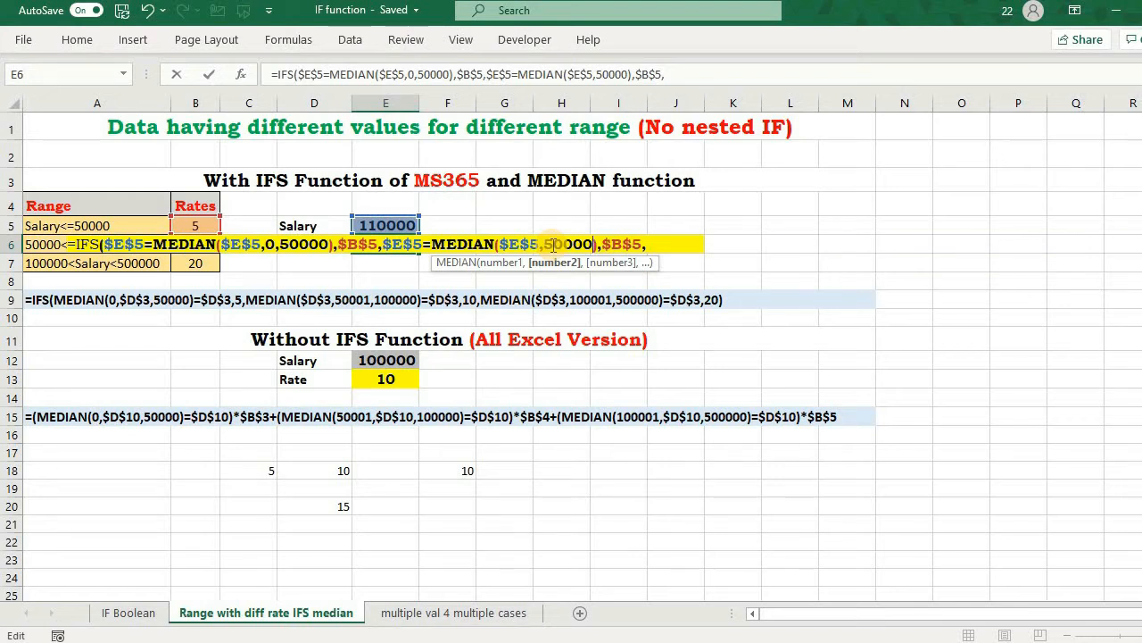
type(",1000")
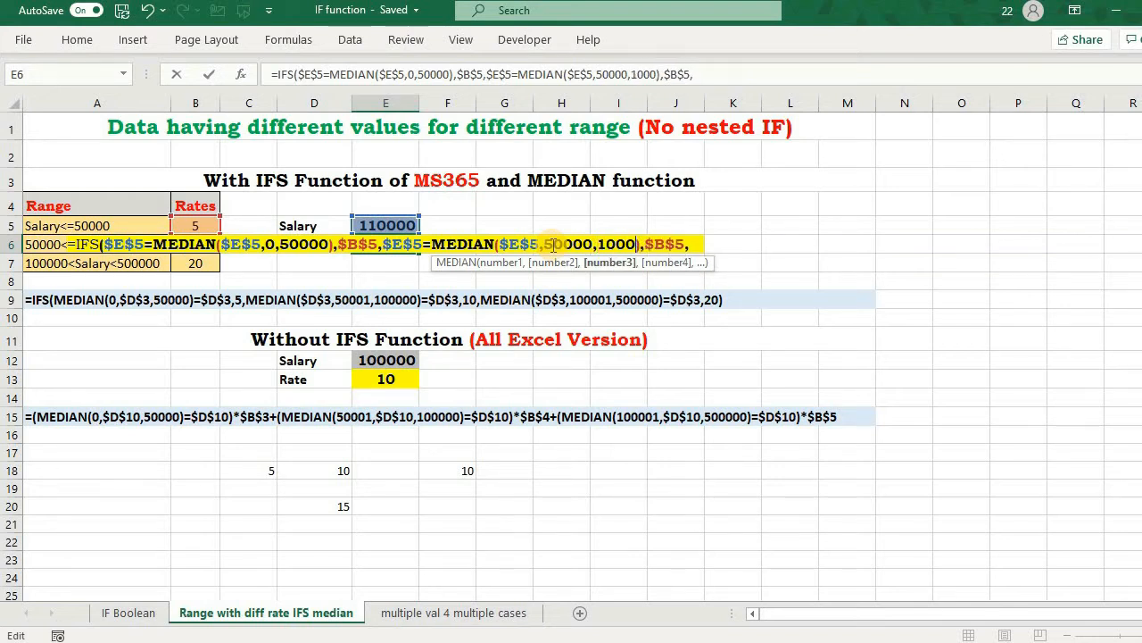
type("00")
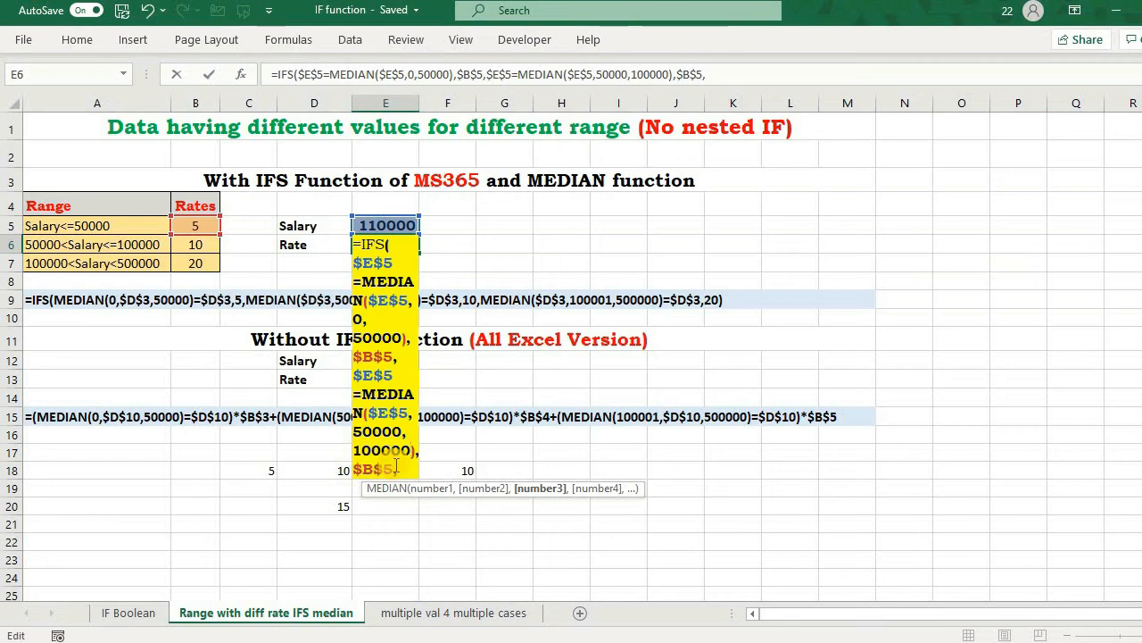
key("BackSpace")
key("BackSpace")
type("6,")
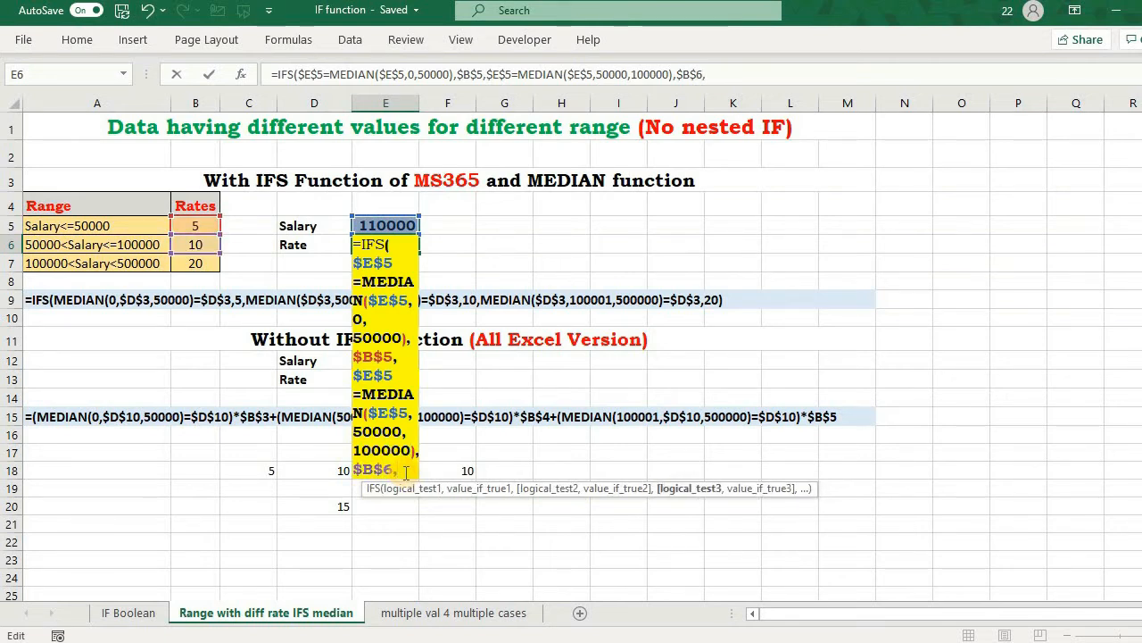
Step: Append a third copy of the test-and-rate pair to the IFS formula and set its MEDIAN bounds to 100000 and 500000
key("ctrl+v")
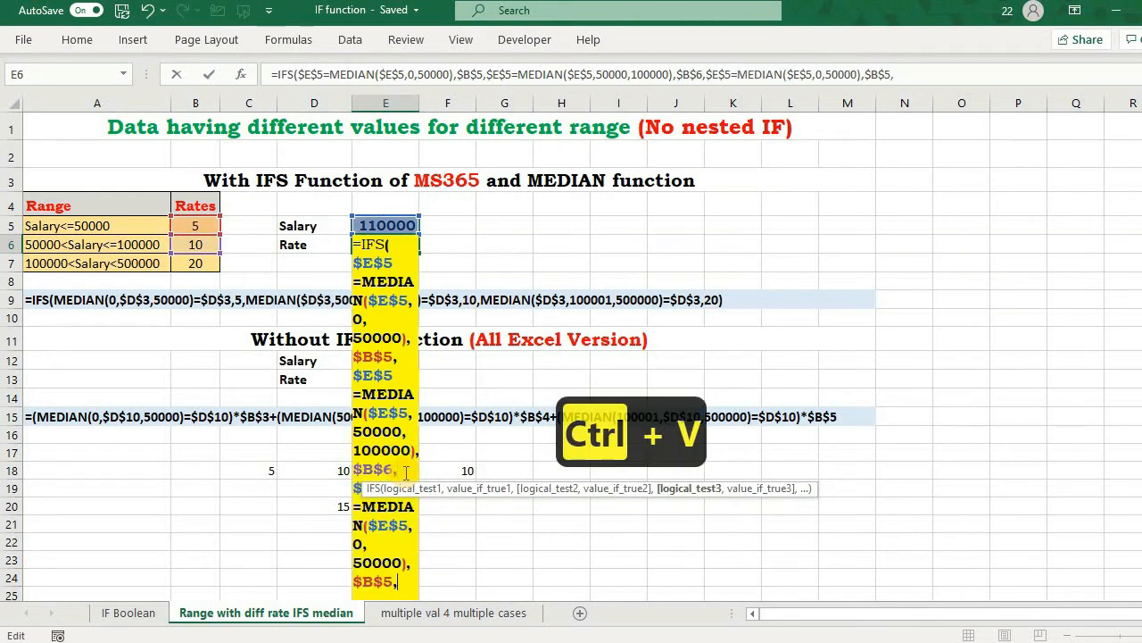
left_click(822, 75)
key("BackSpace")
key("BackSpace")
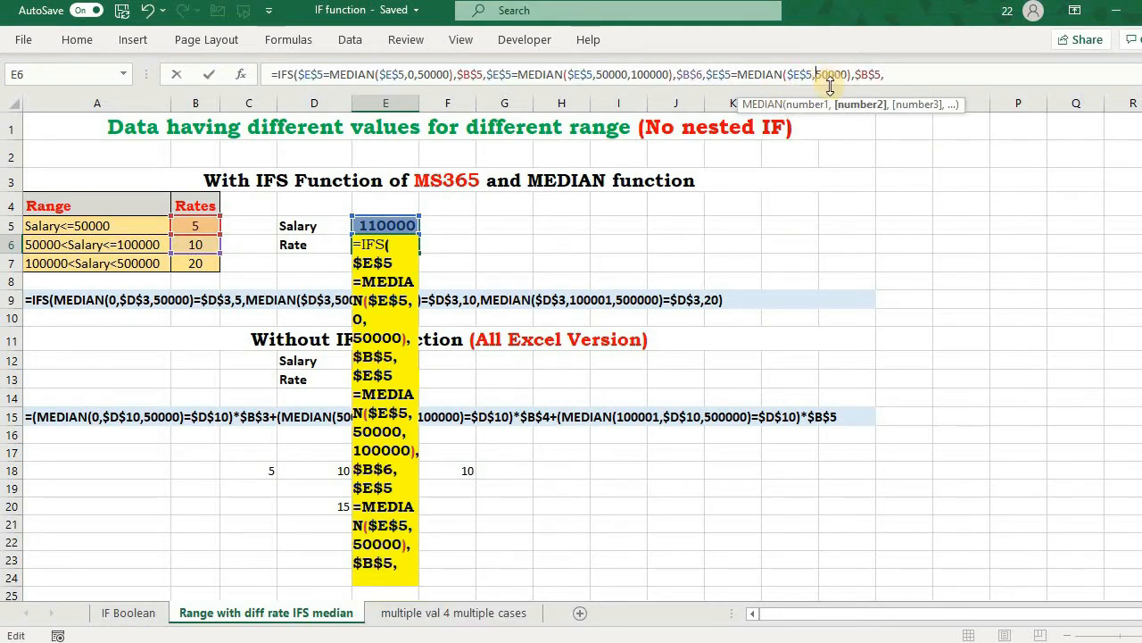
type("100")
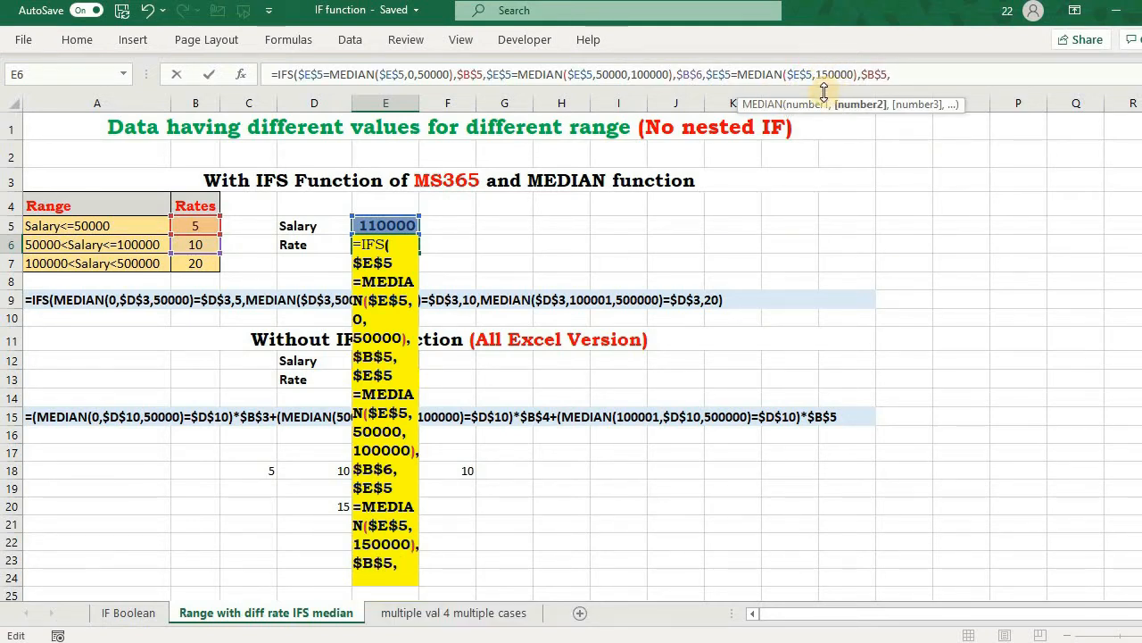
type("000,")
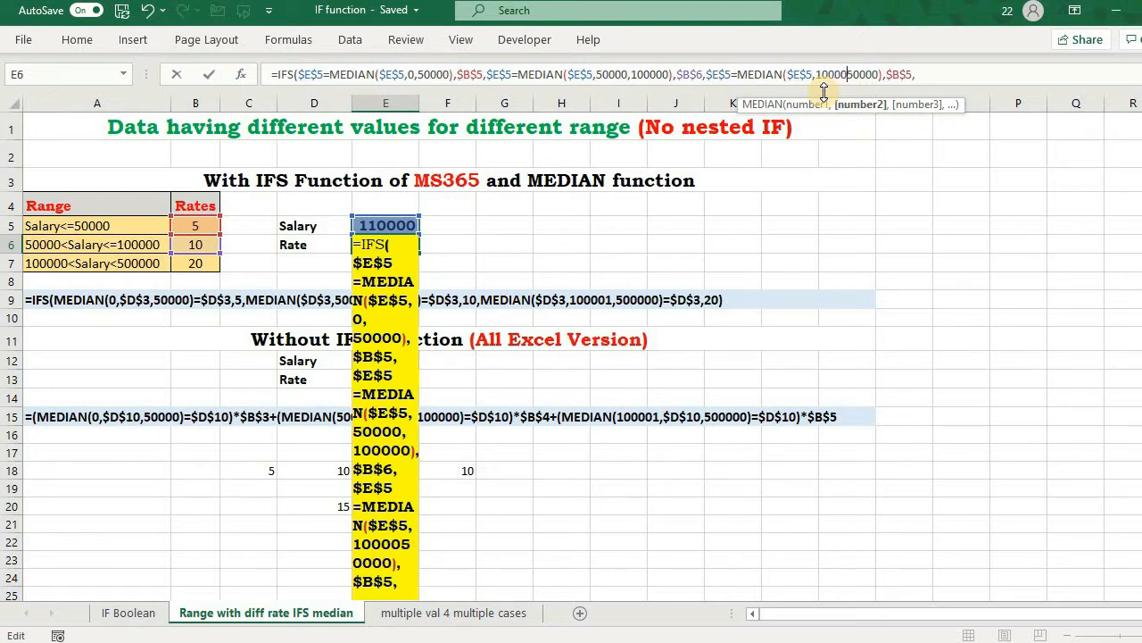
left_click(861, 80)
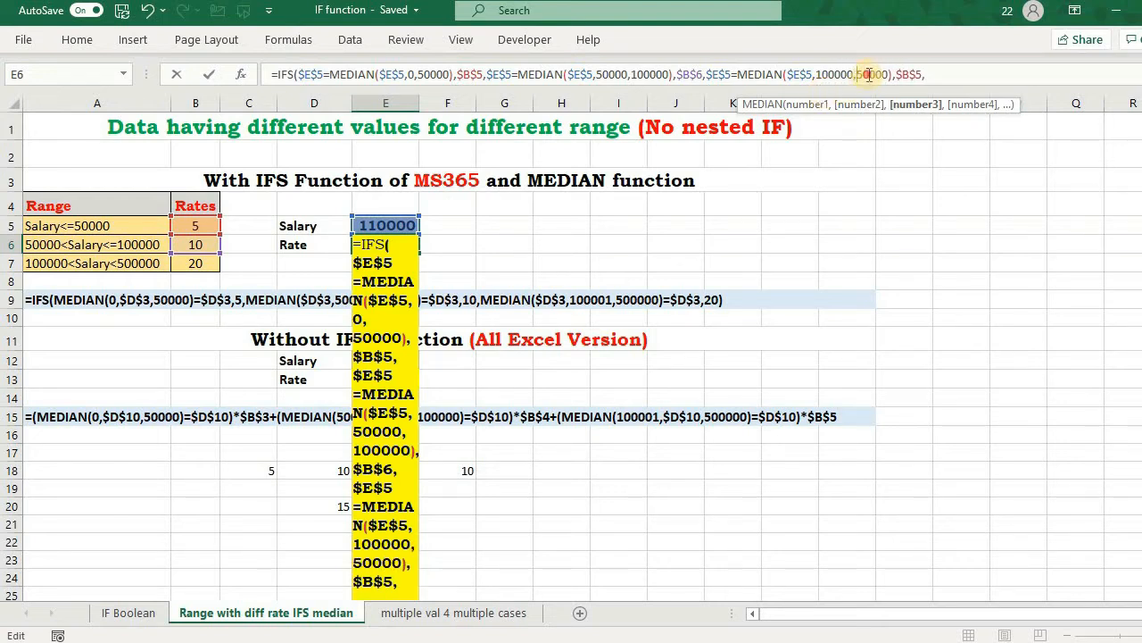
type("0")
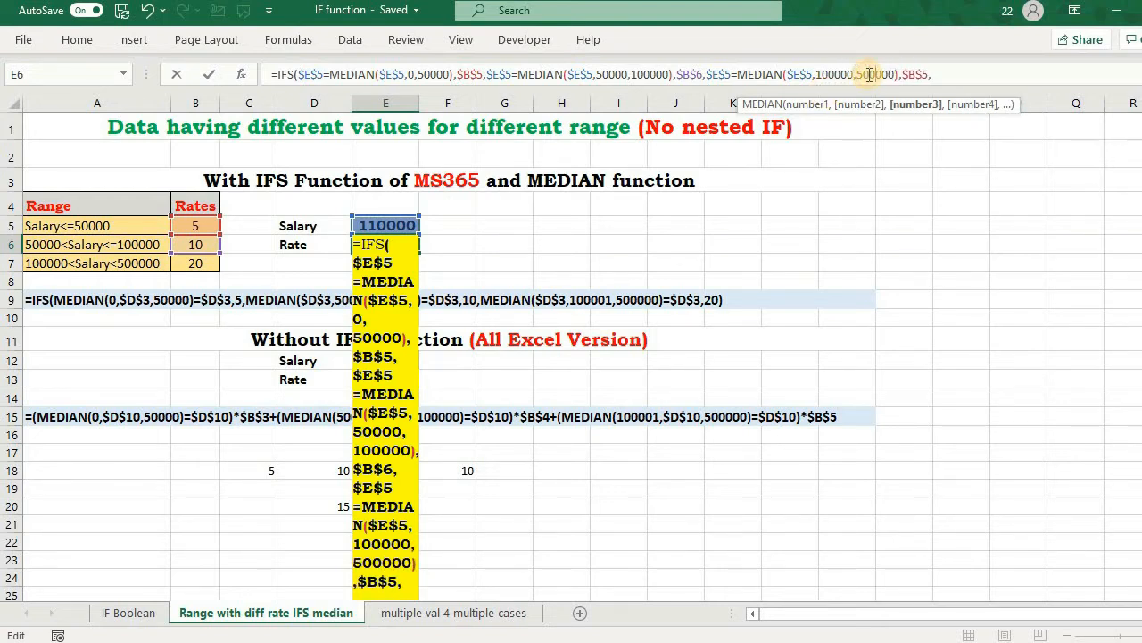
Step: Set the third pair's returned rate to $B$7, then close and enter the IFS formula in E6
left_click(925, 80)
key("BackSpace")
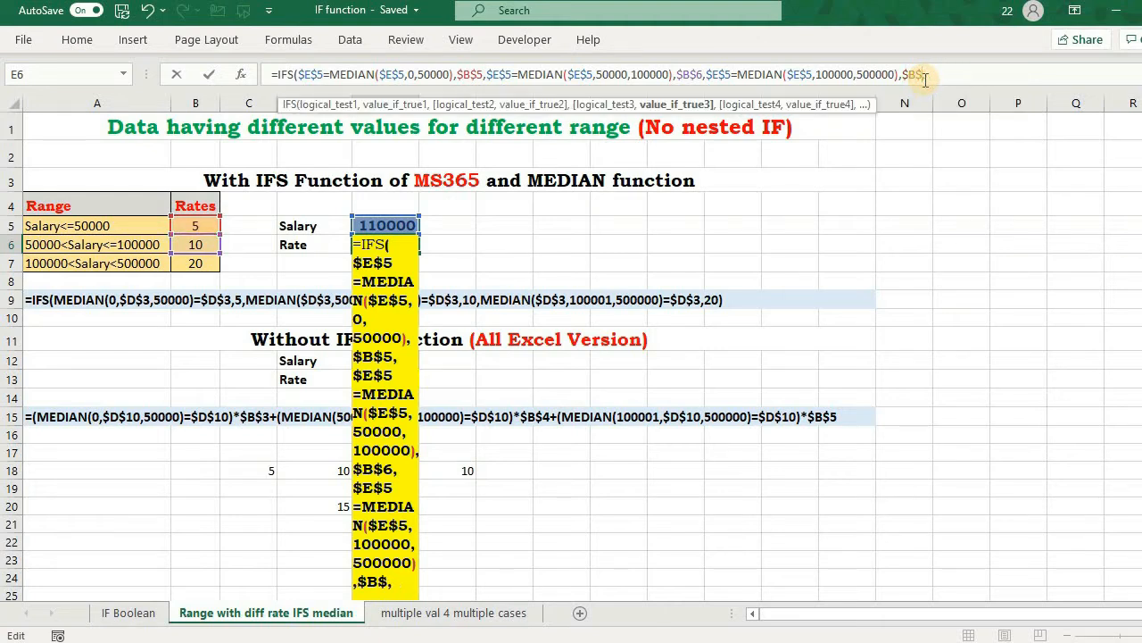
type("7")
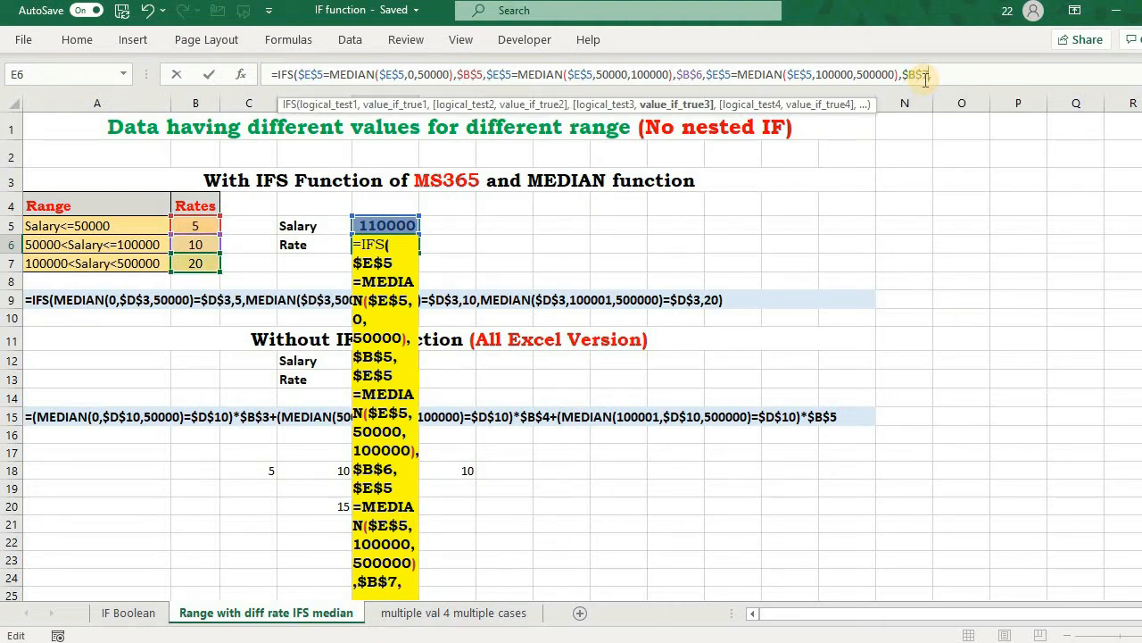
key("BackSpace")
type(")")
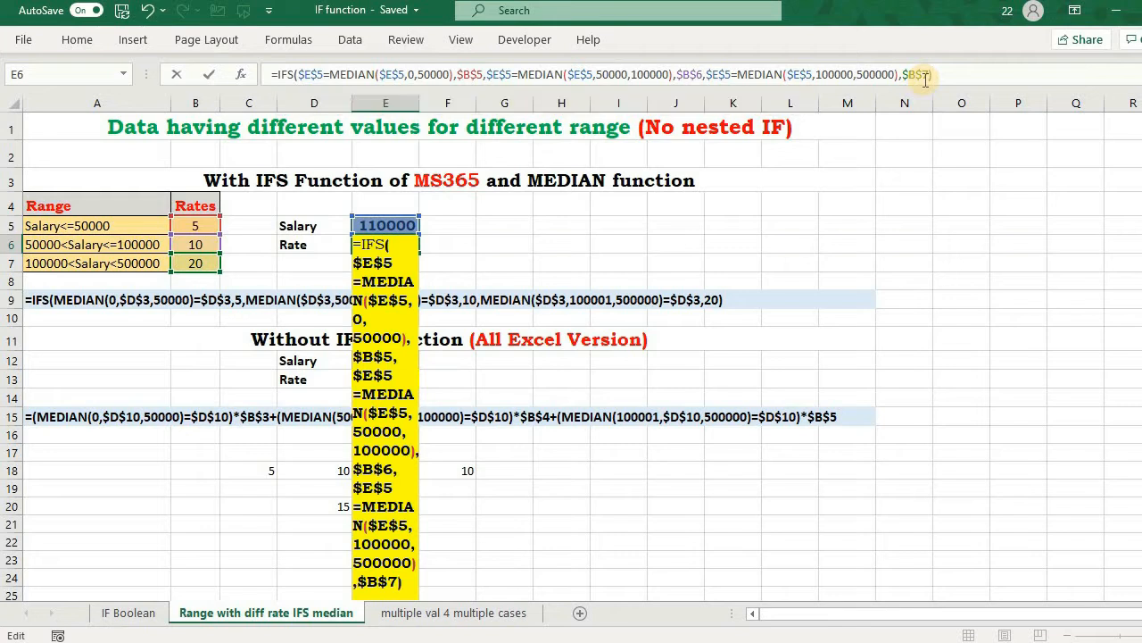
key("Return")
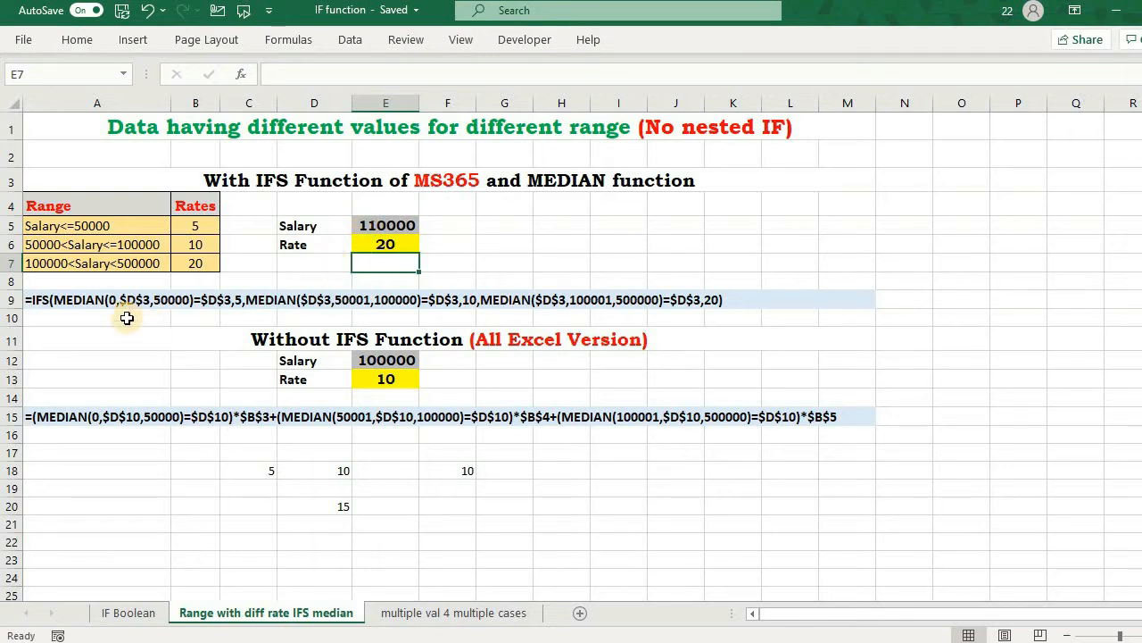
Step: Set the salary in E5 to 49000 to test the IFS formula
left_click(363, 228)
double_click(368, 225)
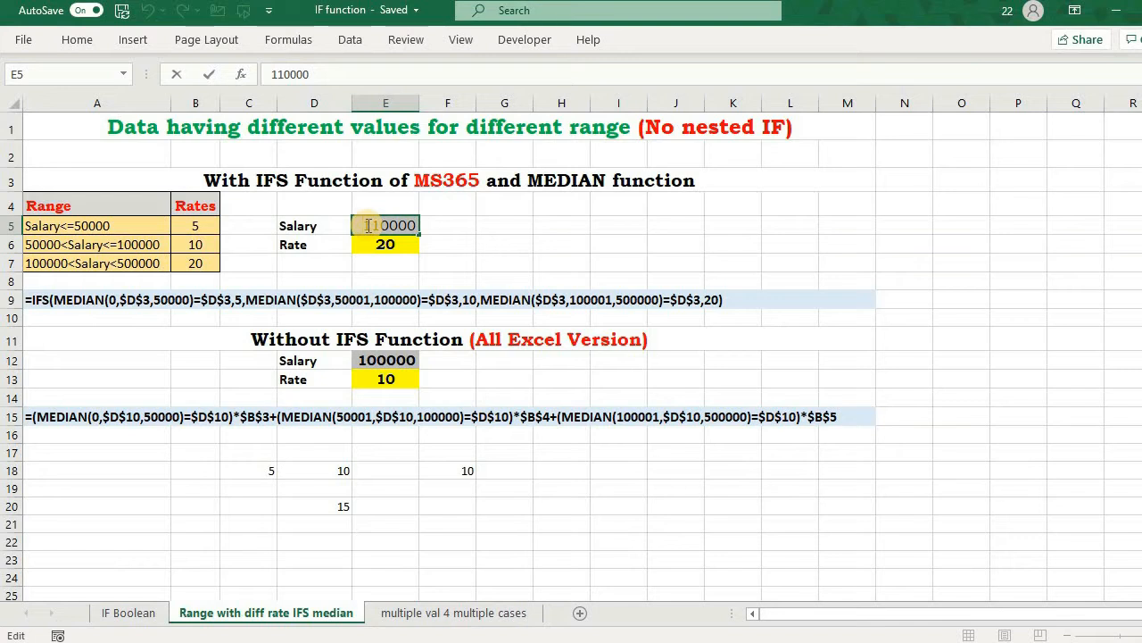
key("BackSpace")
key("BackSpace")
key("BackSpace")
key("BackSpace")
key("BackSpace")
key("BackSpace")
type("49000")
key("Return")
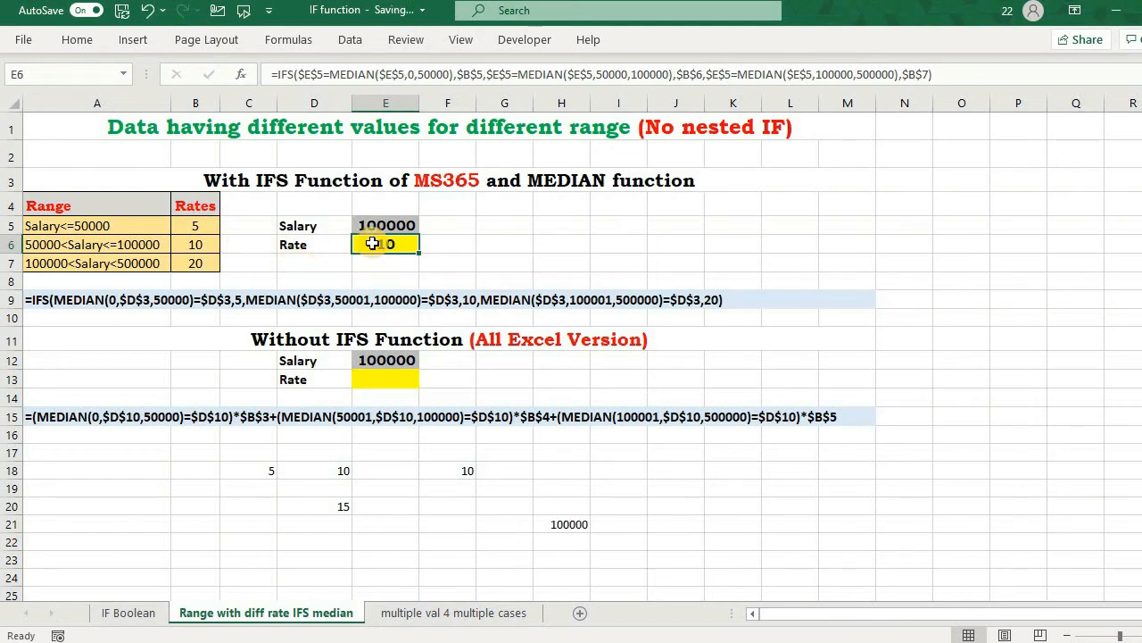
key("Return")
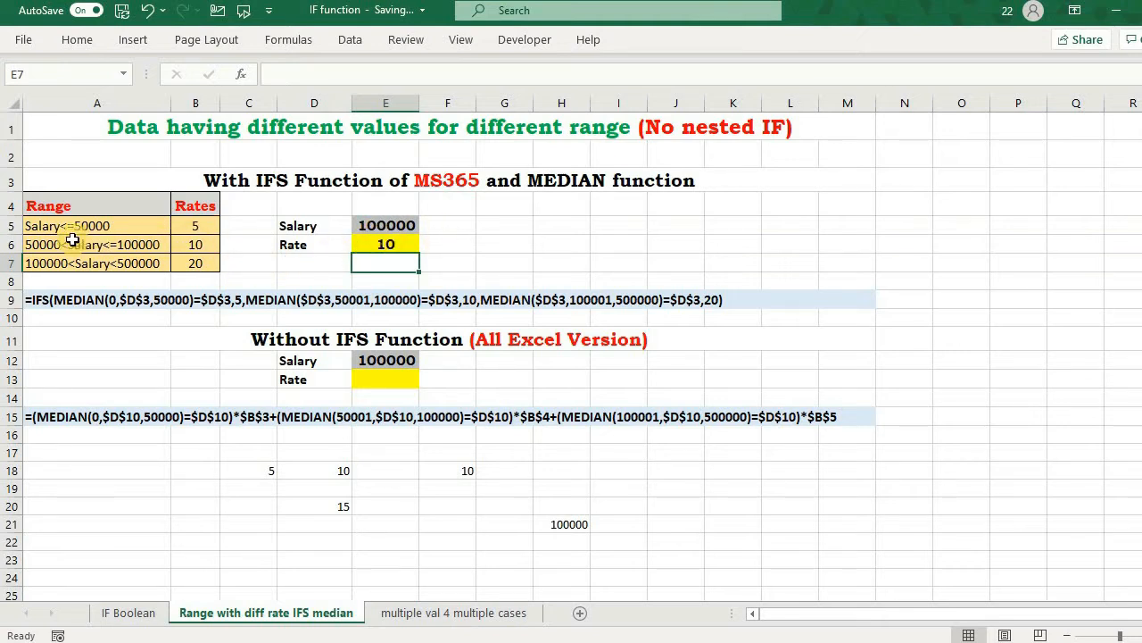
Step: Set the lower bound of the second MEDIAN in the E6 formula to 50001
left_click(373, 244)
double_click(373, 244)
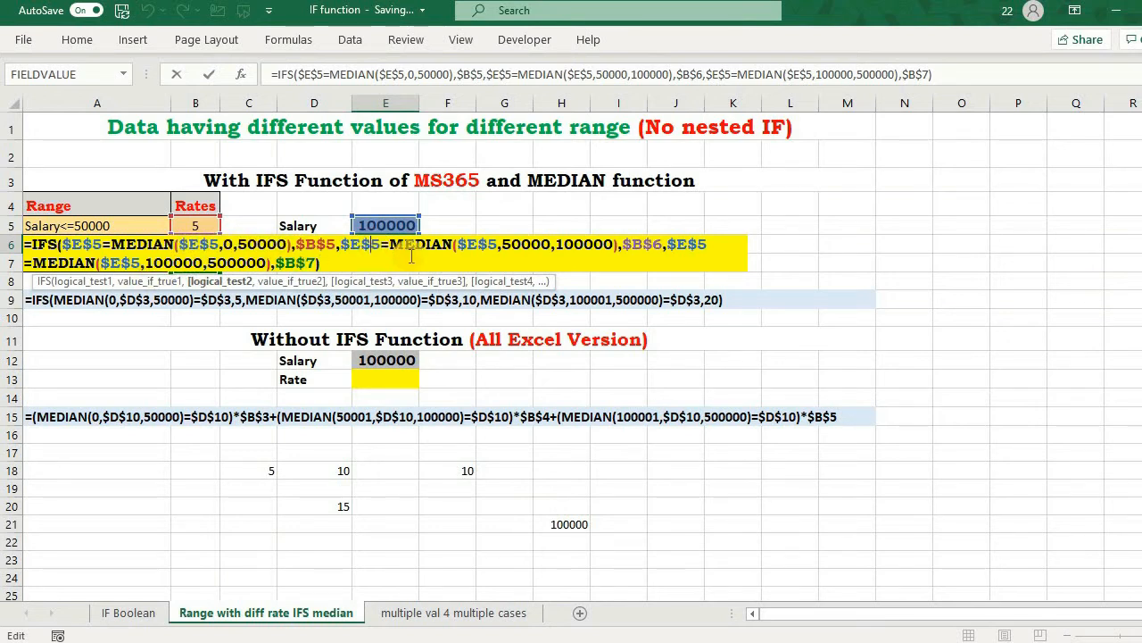
left_click(541, 243)
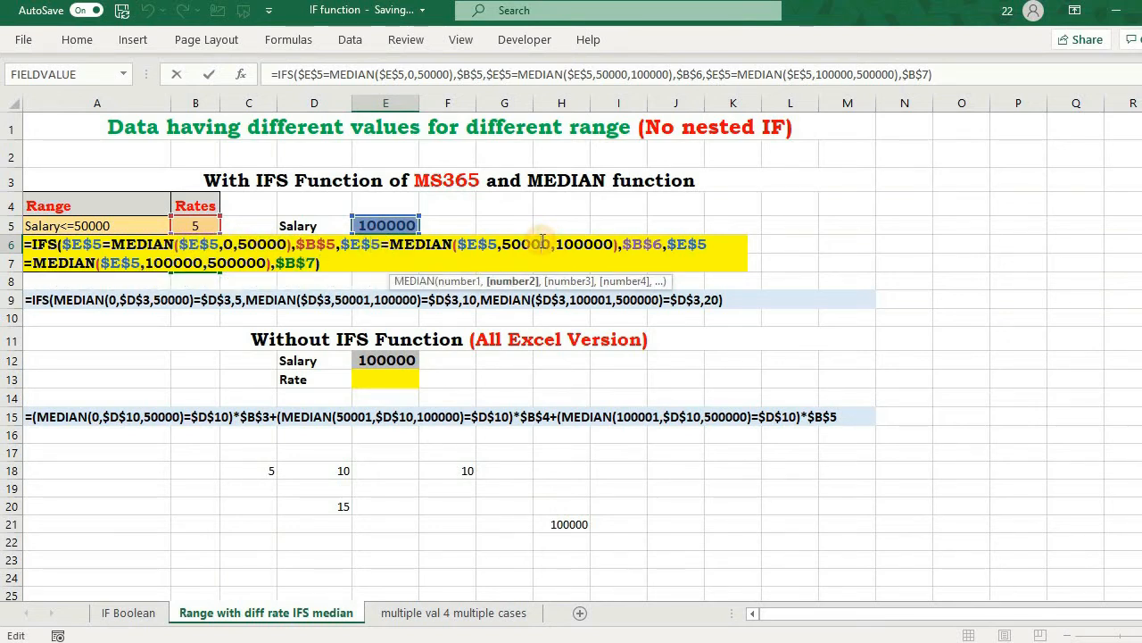
key("Delete")
type("1")
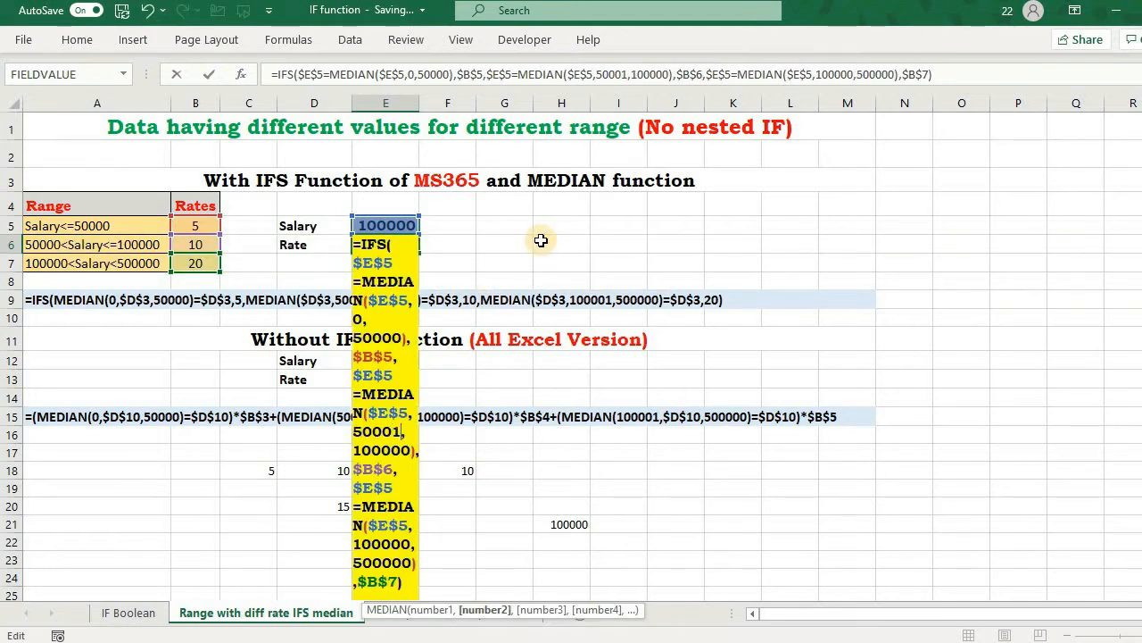
key("Return")
Step: Set the lower bound of the third MEDIAN in the E6 formula to 100001
double_click(393, 247)
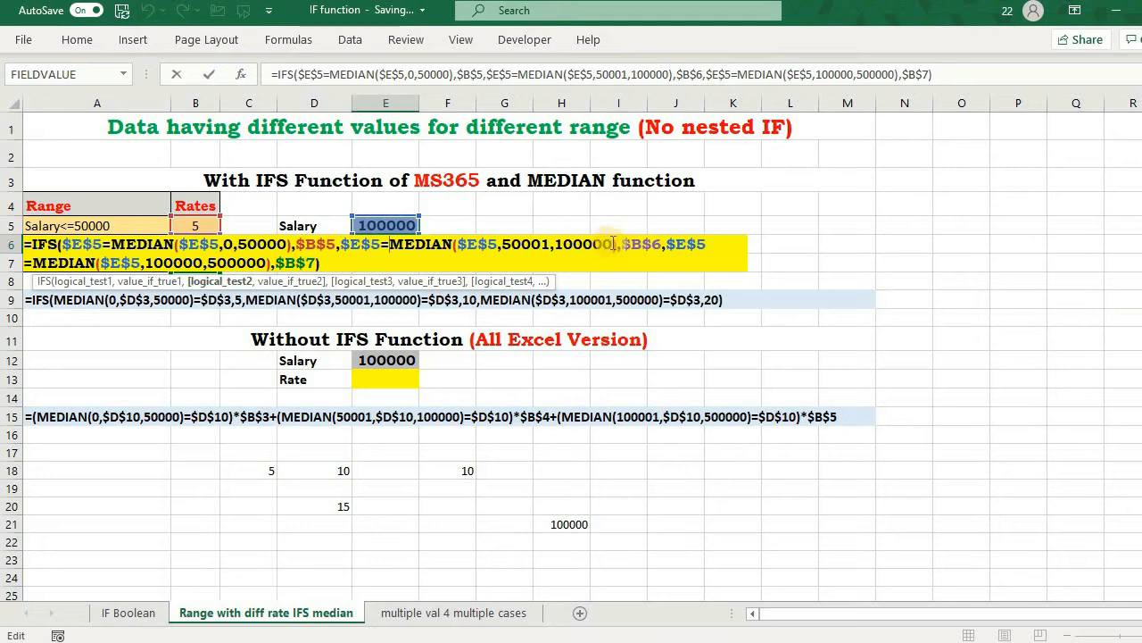
left_click(195, 259)
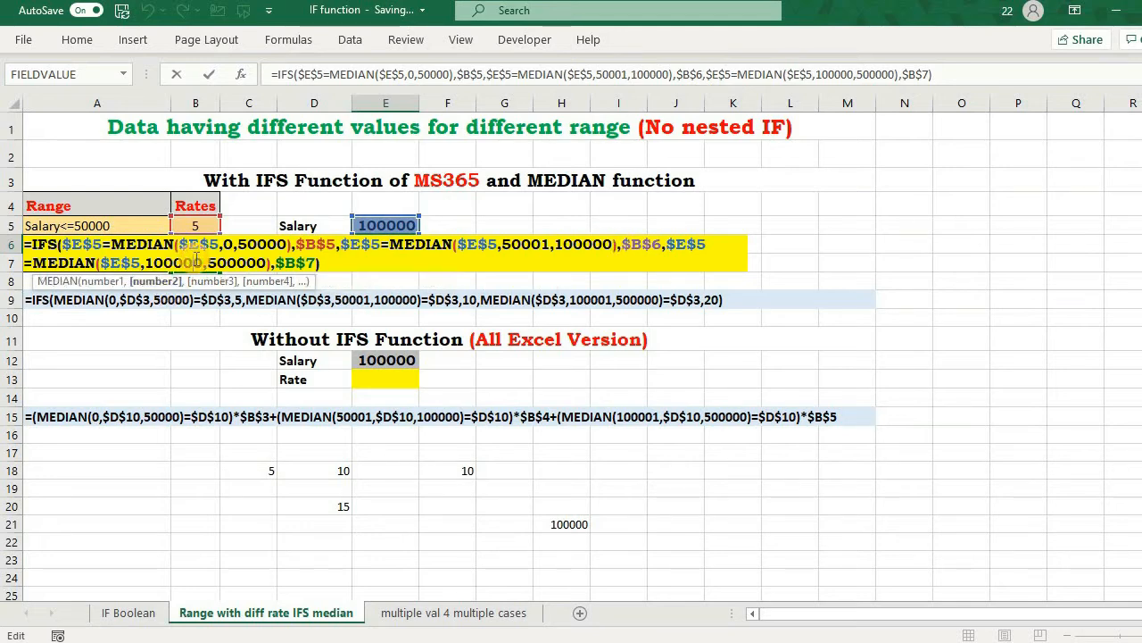
key("Return")
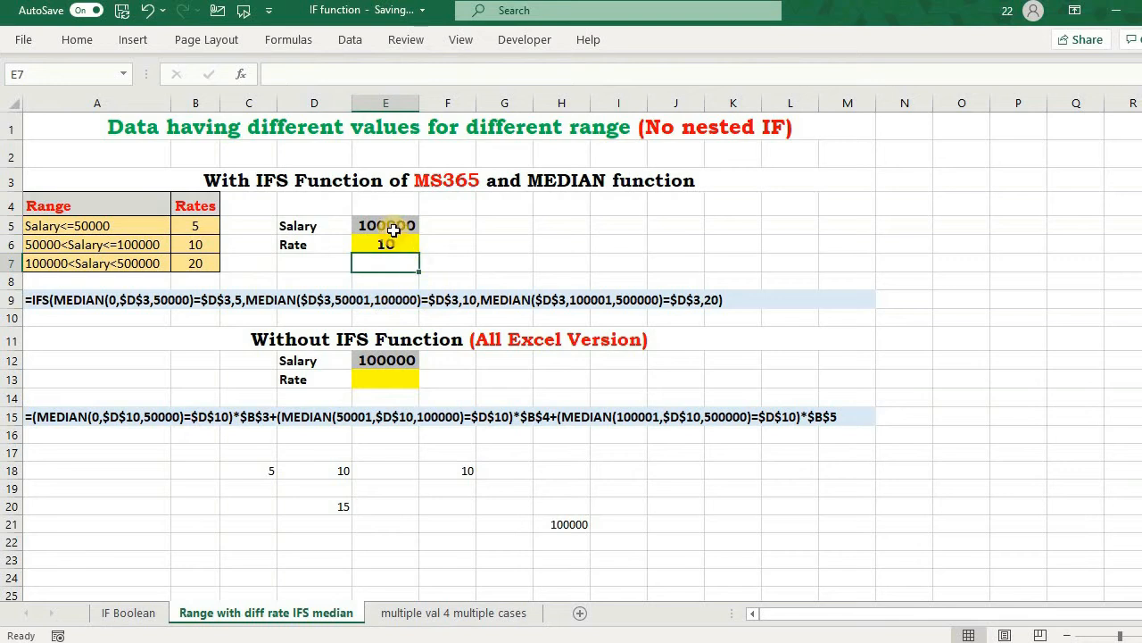
left_click(379, 240)
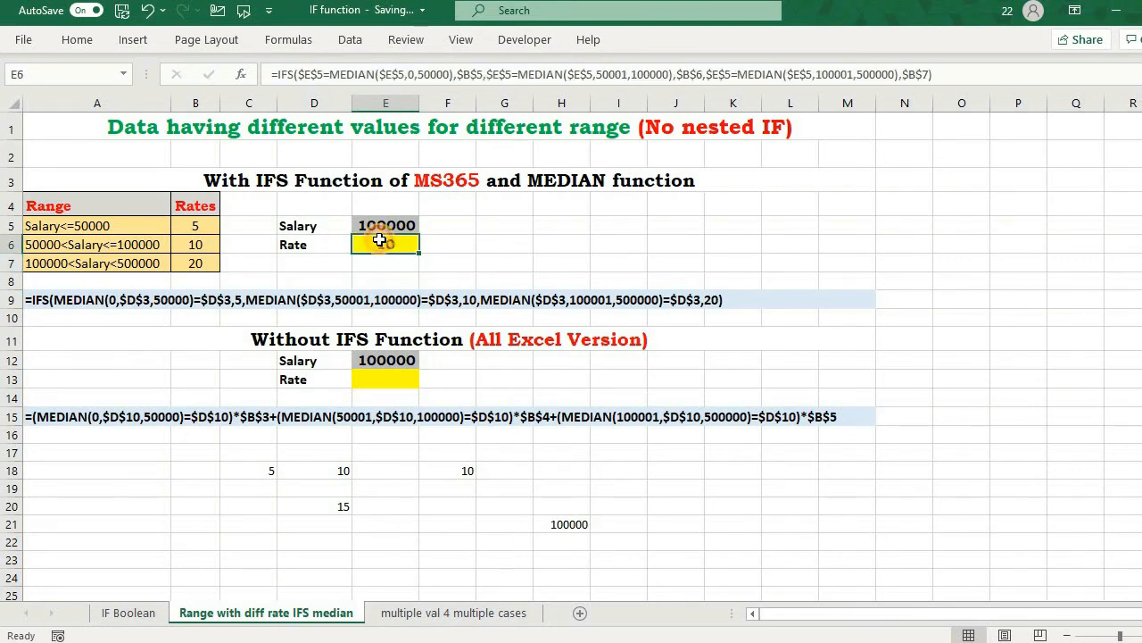
left_click(367, 380)
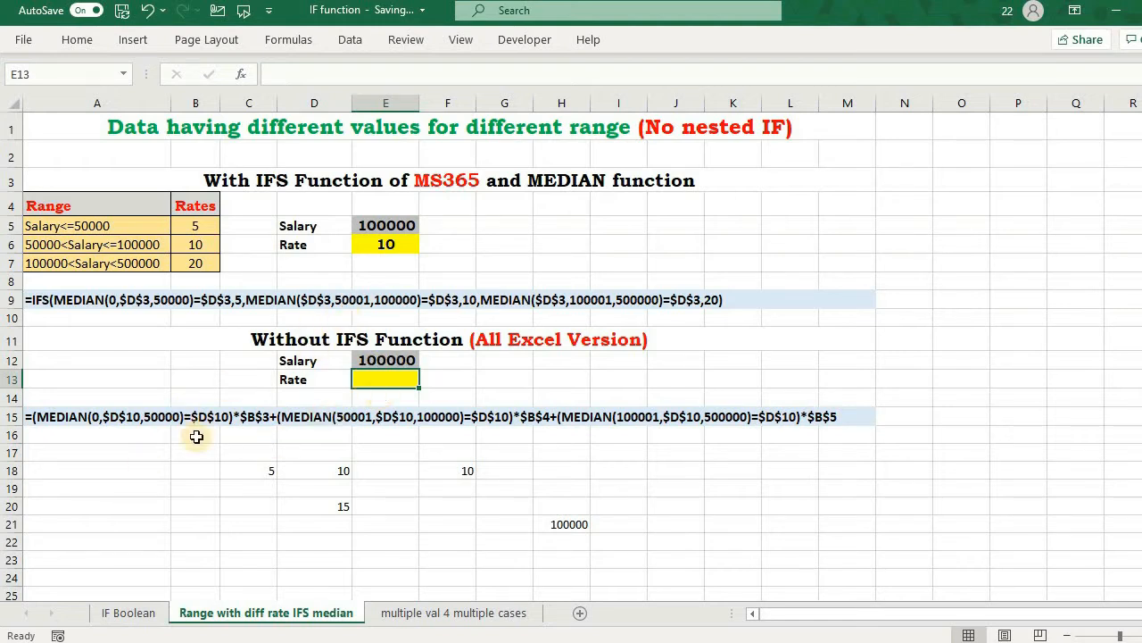
type("=")
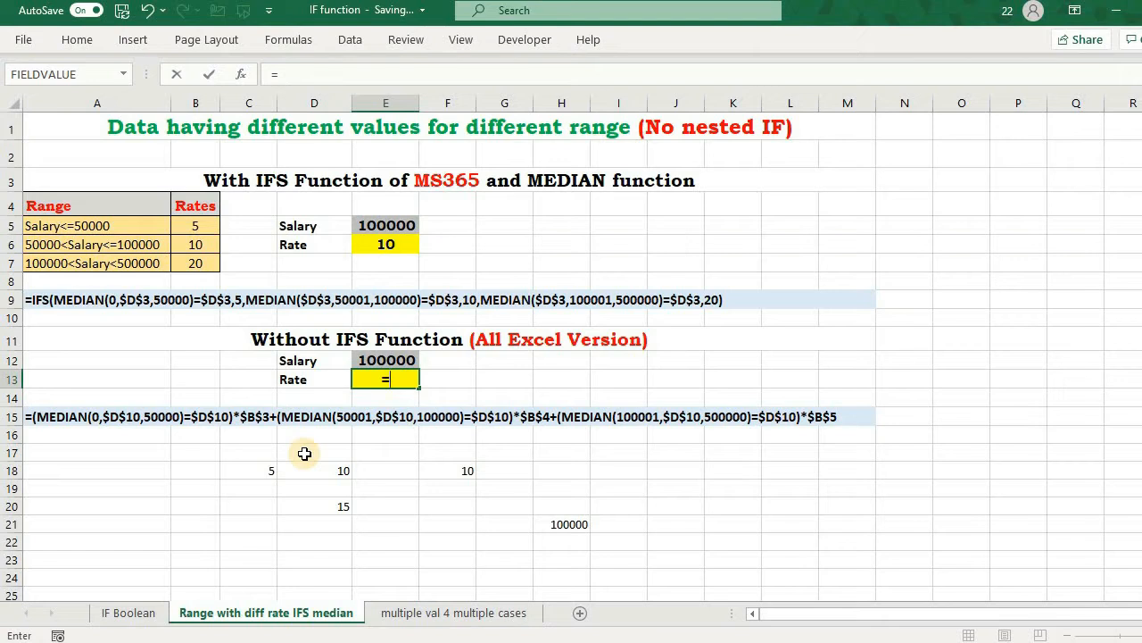
key("Escape")
Step: Set the salary in E12 of the section without IFS to 110000
left_click(397, 360)
type("110000")
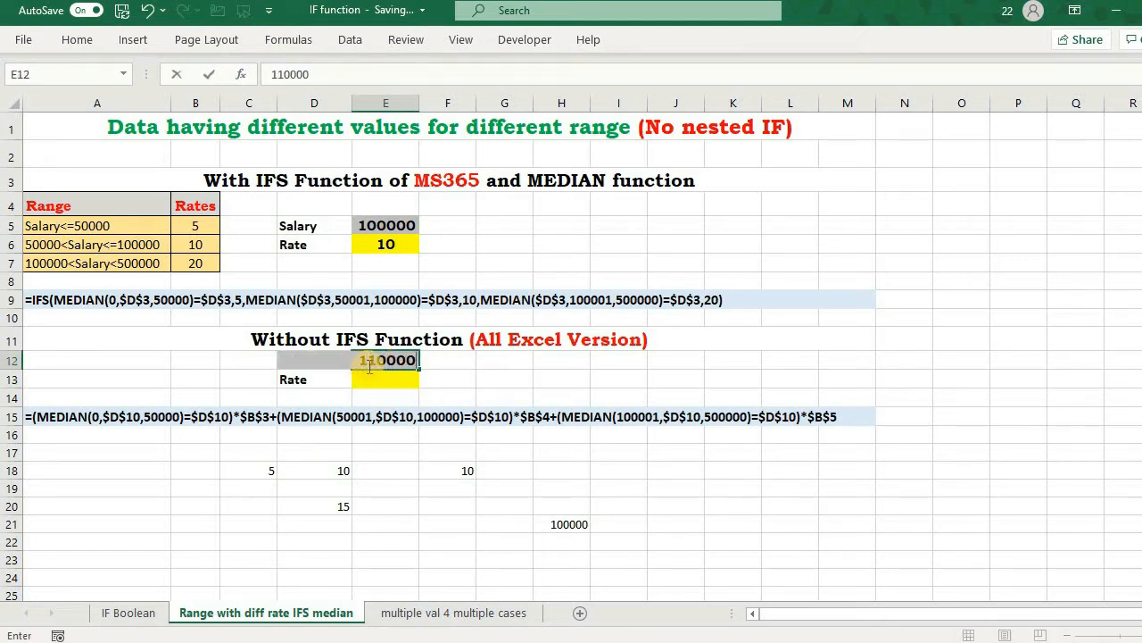
key("Return")
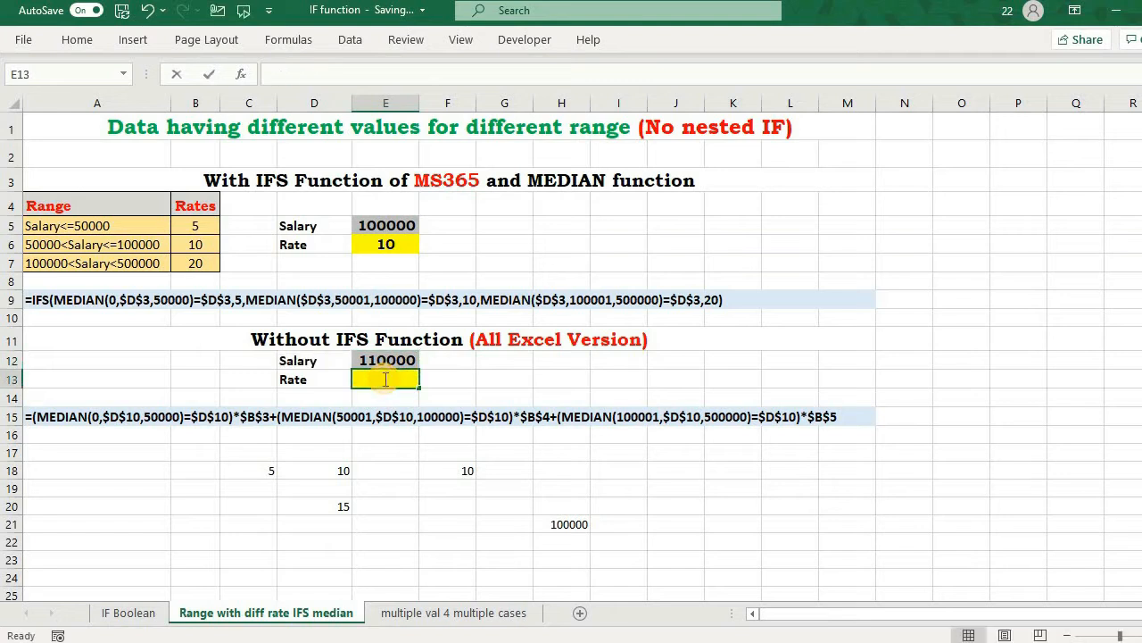
Step: Start a formula in E13 that compares the absolute reference $E$12 with a MEDIAN function
type("=")
left_click(384, 364)
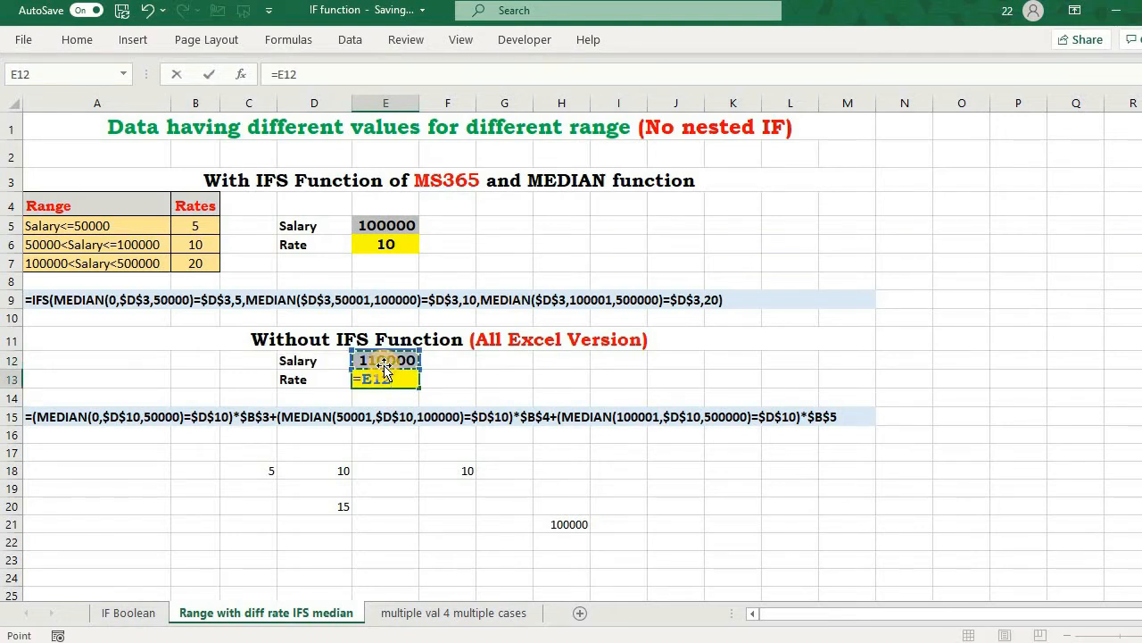
key("F4")
type("=m")
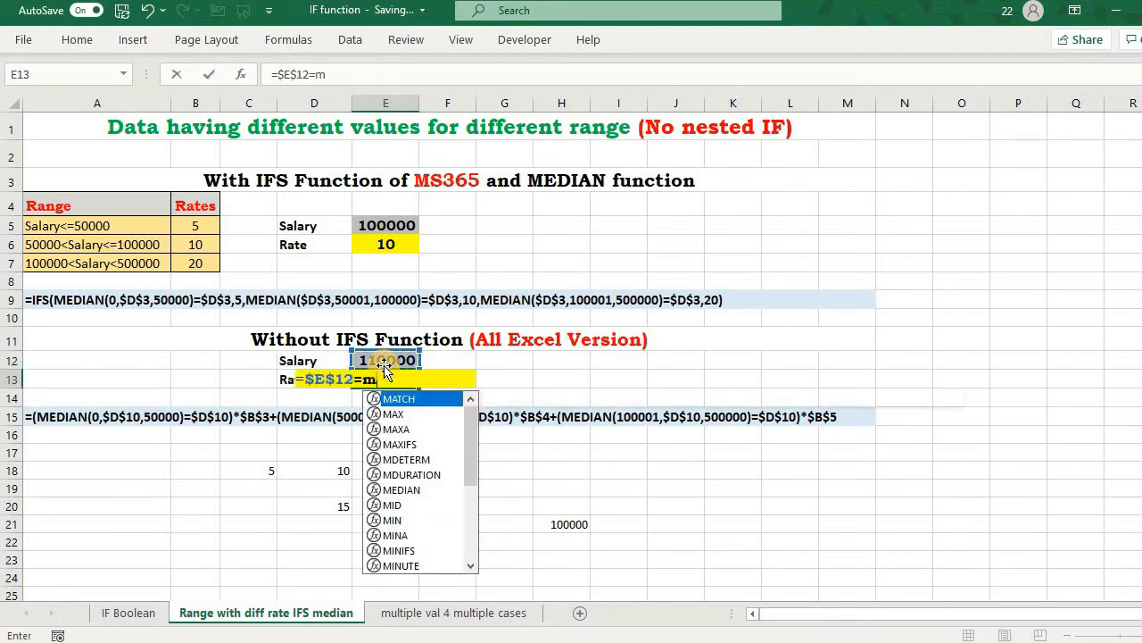
type("edia")
key("Tab")
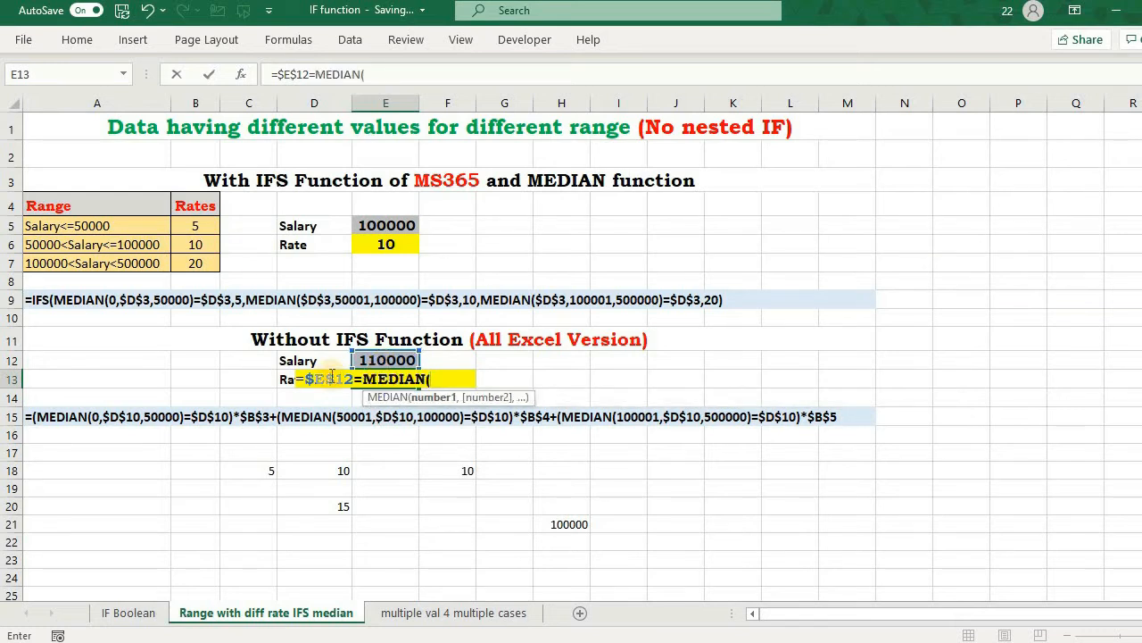
Step: Give the MEDIAN in E13 the arguments $E$12, 0 and 50000, then close and enter the formula
type("0")
key("BackSpace")
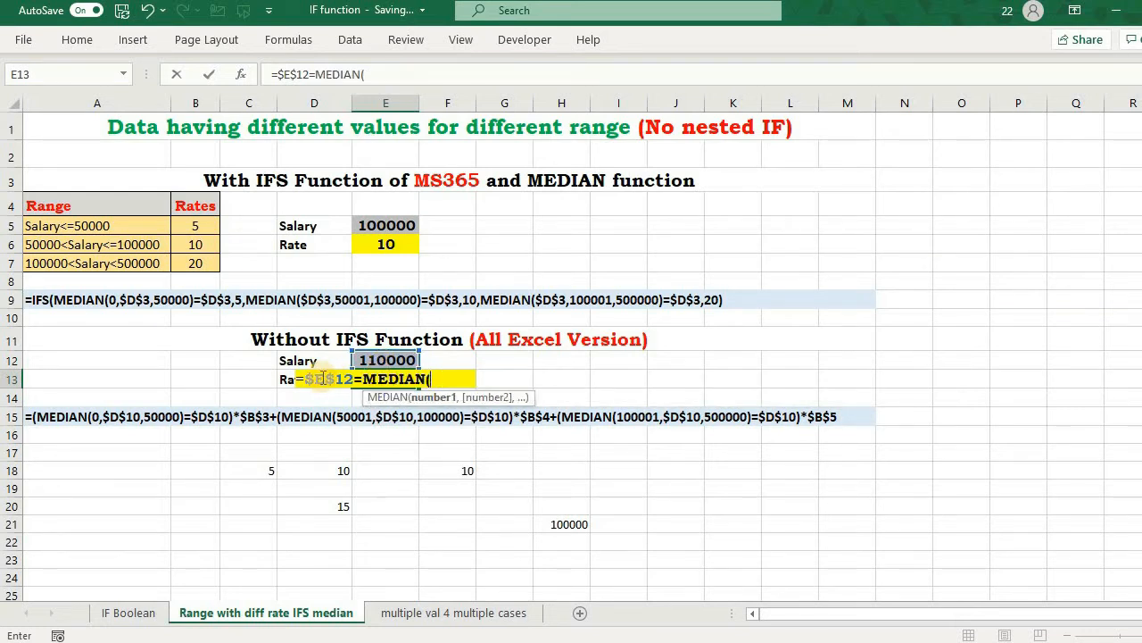
left_click(395, 357)
key("F4")
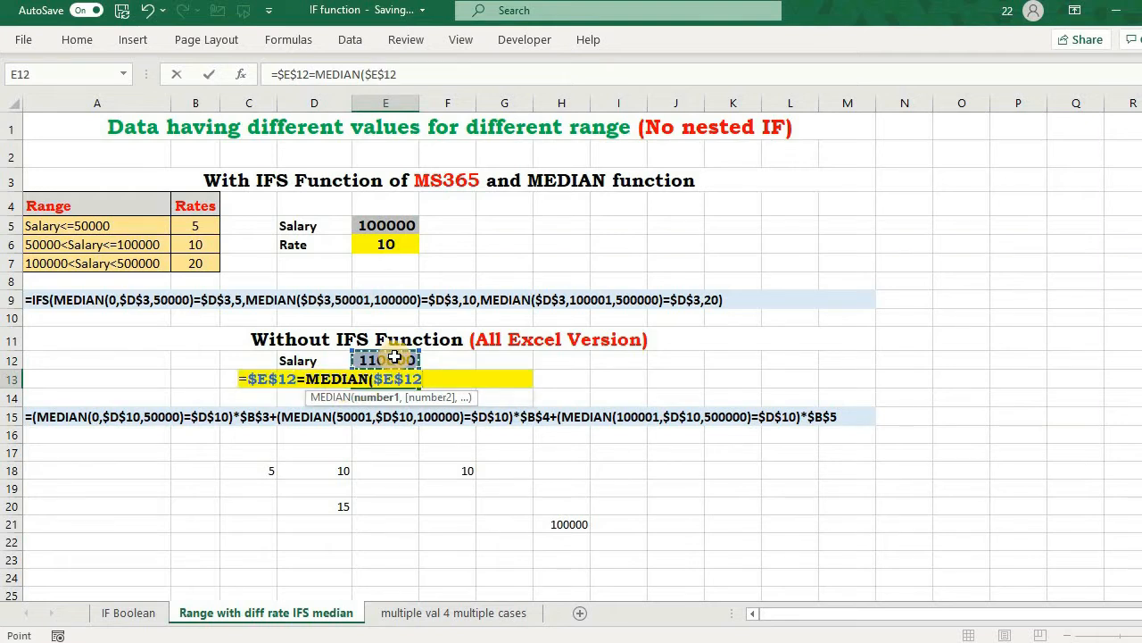
type(",0,50000")
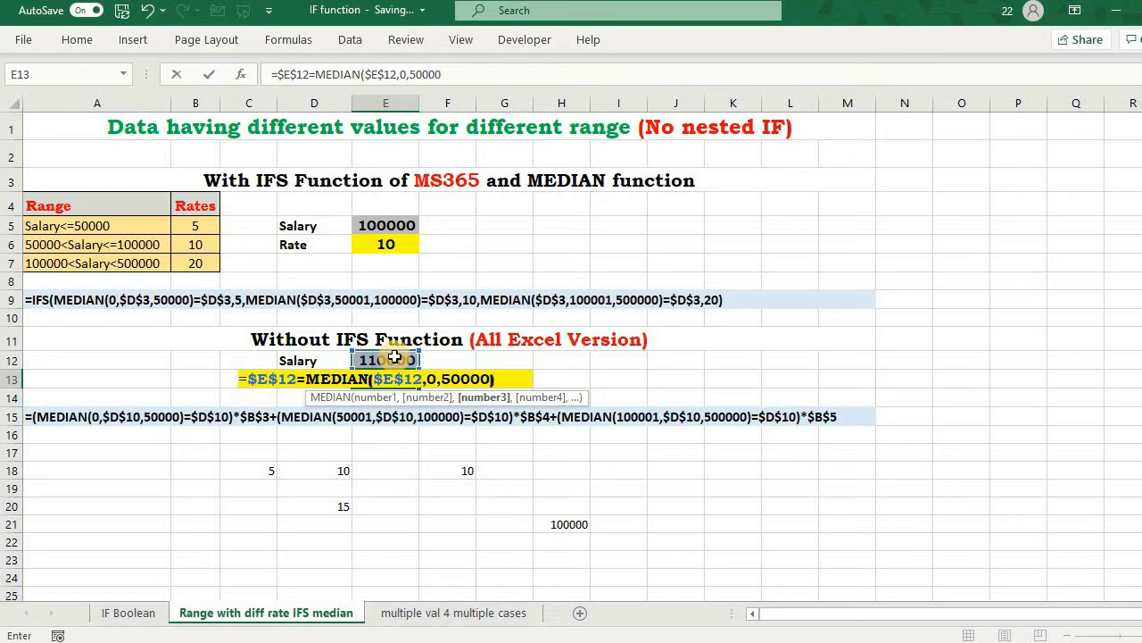
type(")")
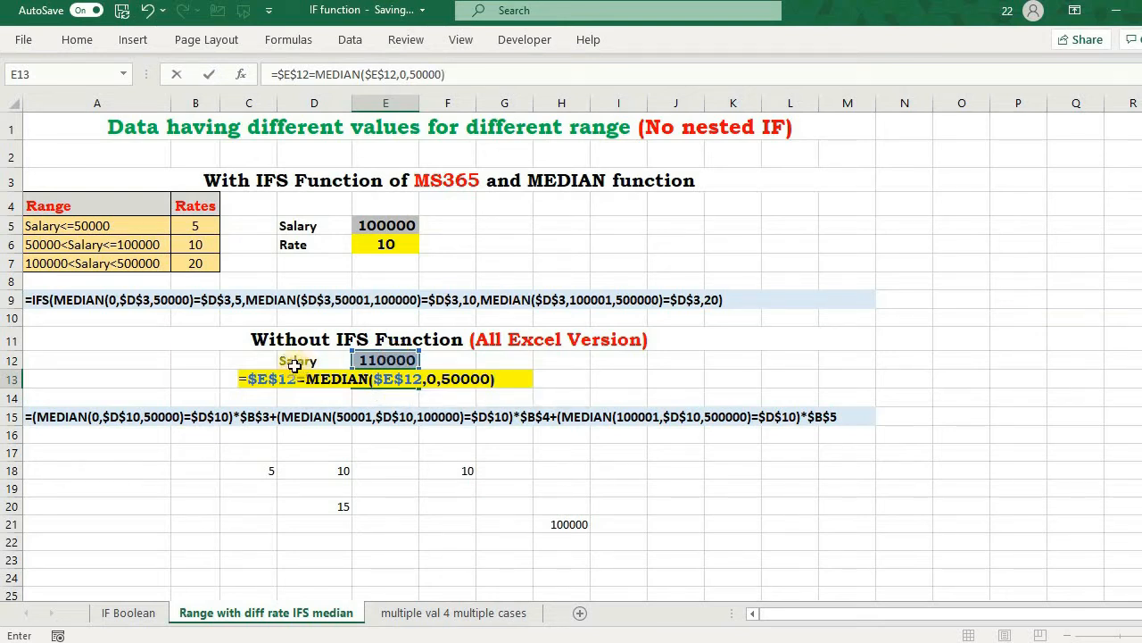
left_click(238, 378)
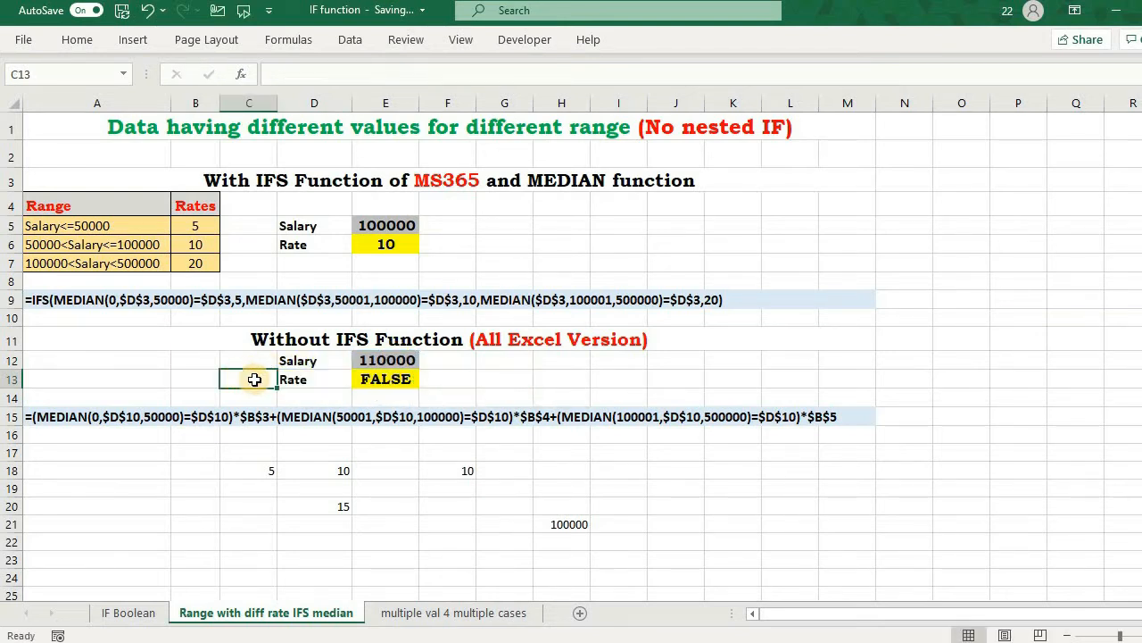
Step: Wrap the MEDIAN comparison in E13 in parentheses, multiply it by the absolute rate reference $B$5 and enter the formula
left_click(386, 379)
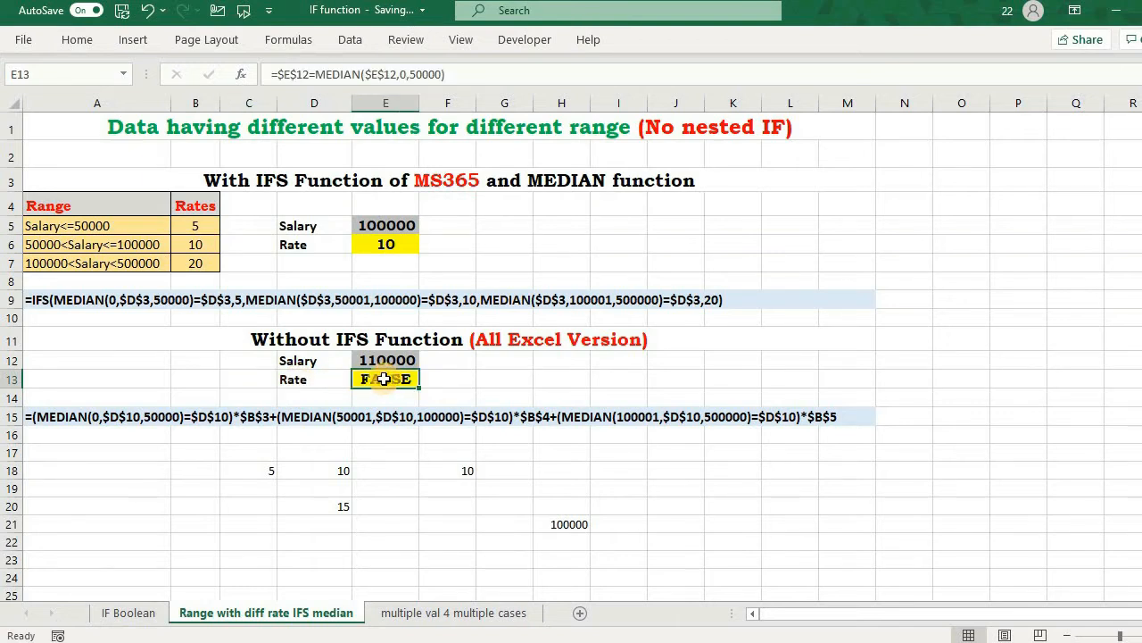
double_click(387, 378)
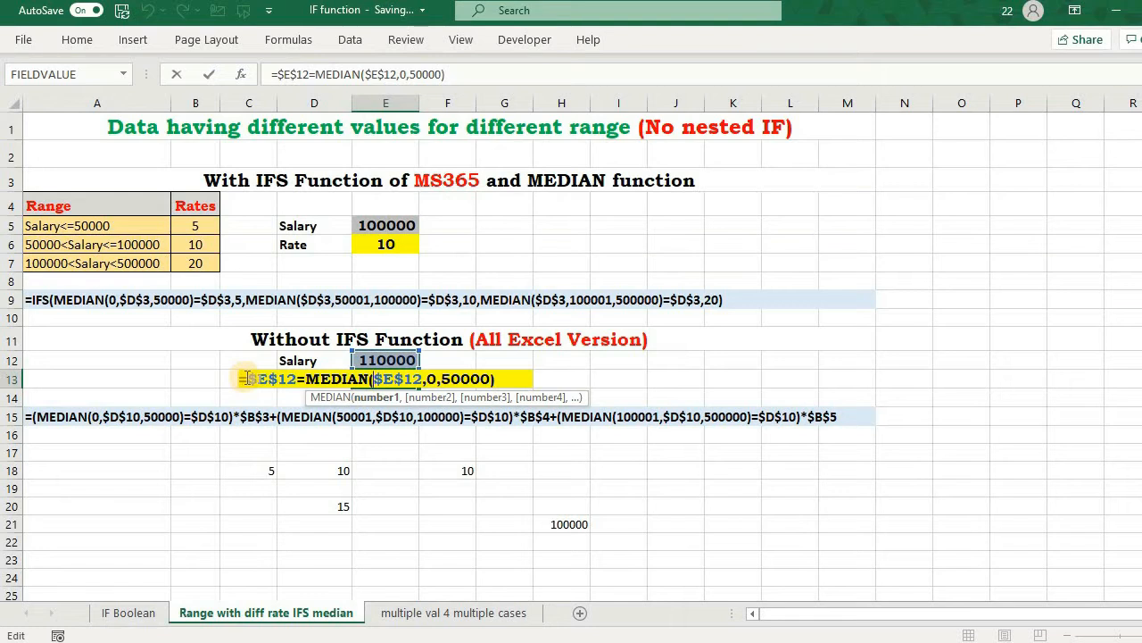
left_click(246, 379)
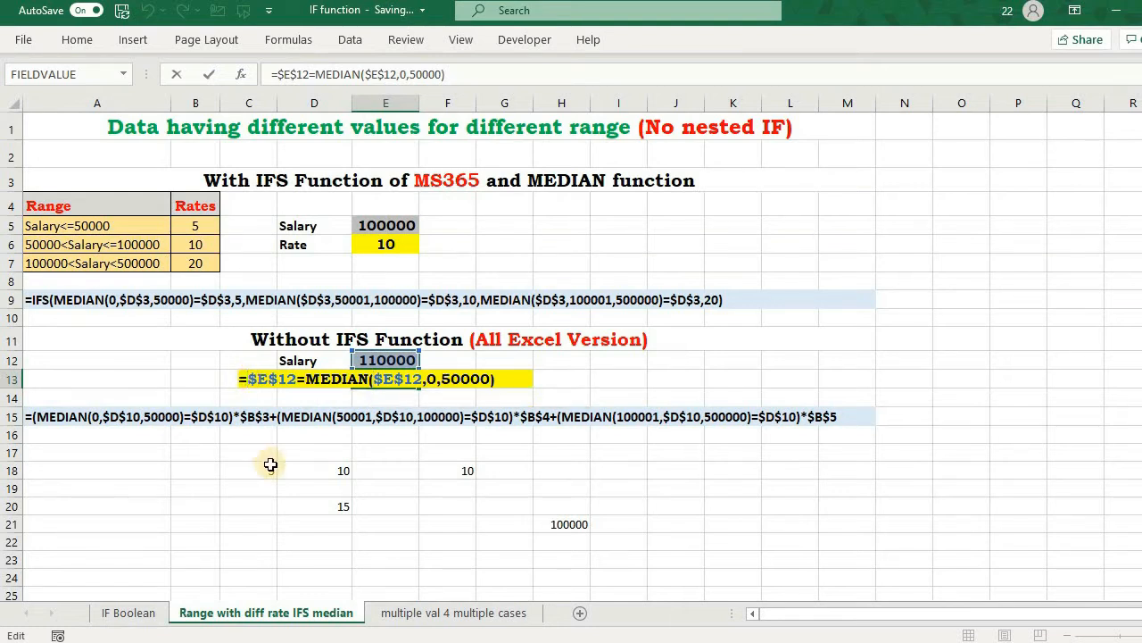
type("(")
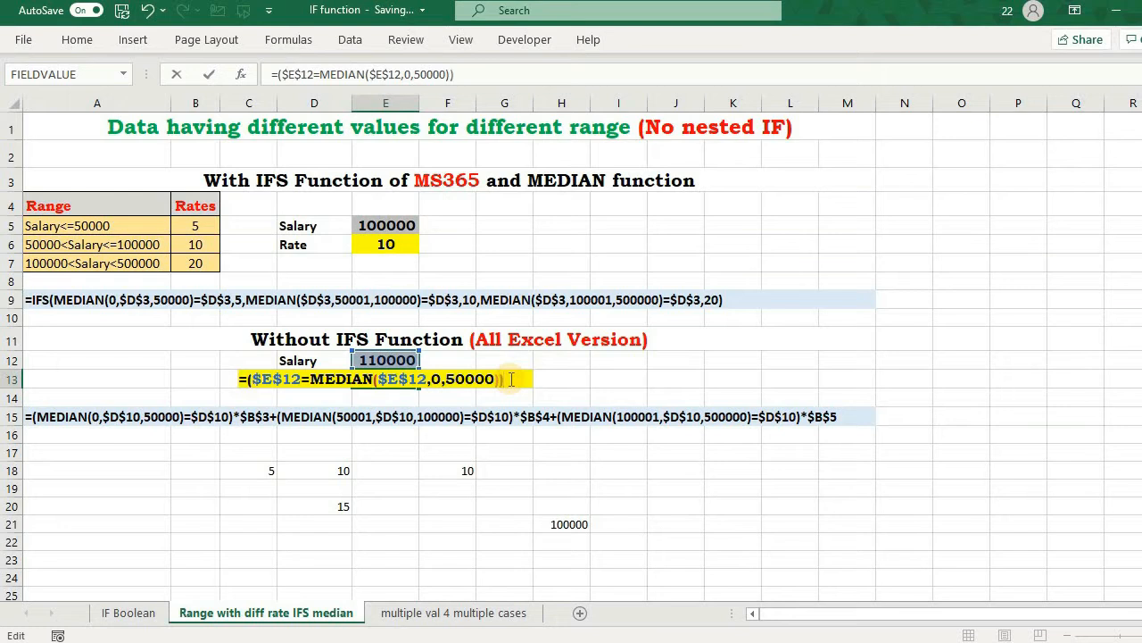
type("*")
left_click(204, 221)
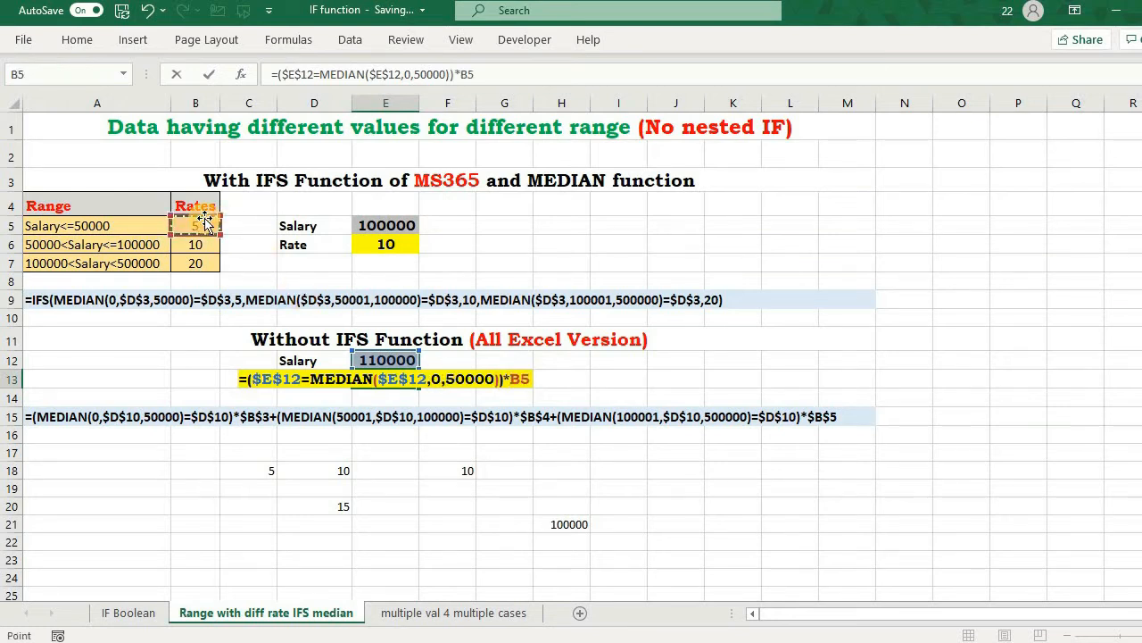
key("F4")
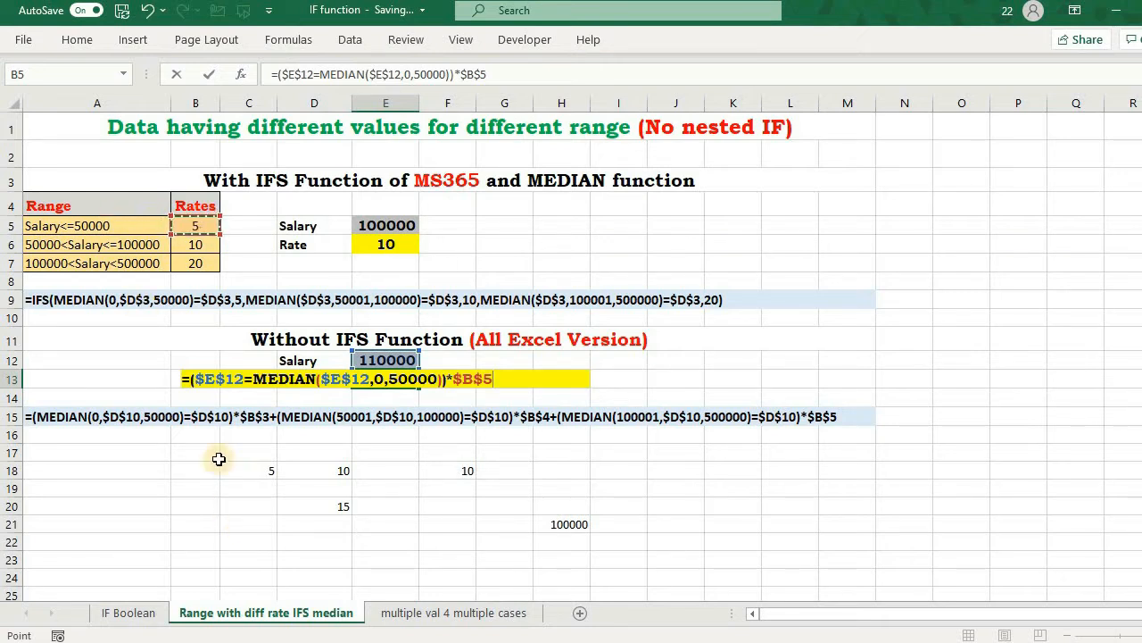
key("Return")
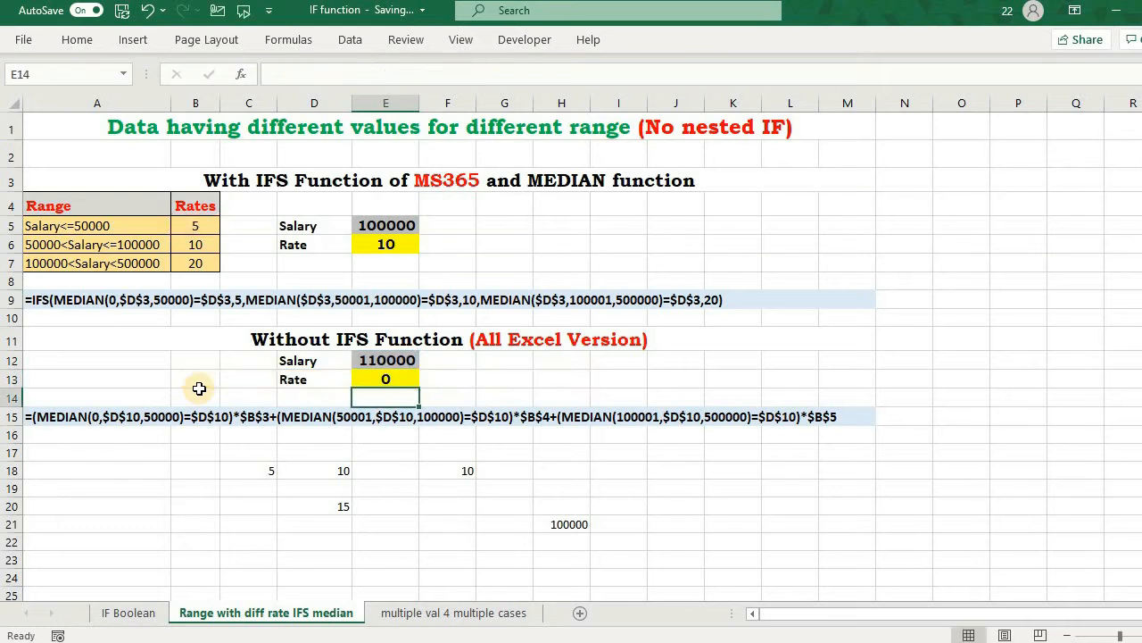
Step: Enclose the entire comparison-times-rate product in E13 in an outer pair of parentheses and enter the formula
double_click(371, 382)
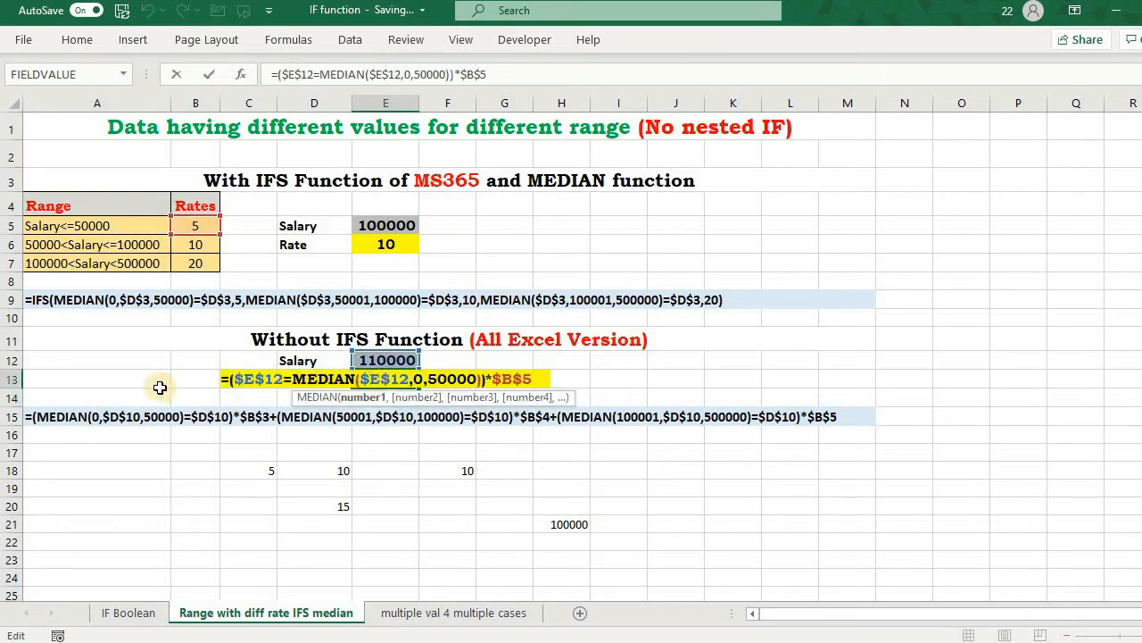
left_click(230, 379)
type("(")
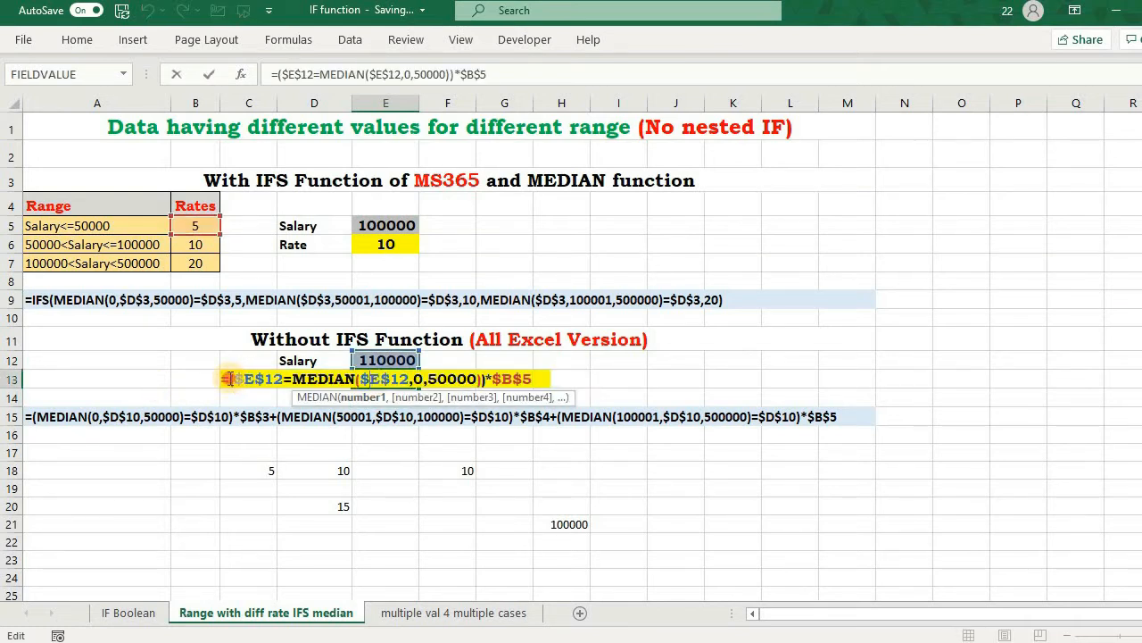
type("(")
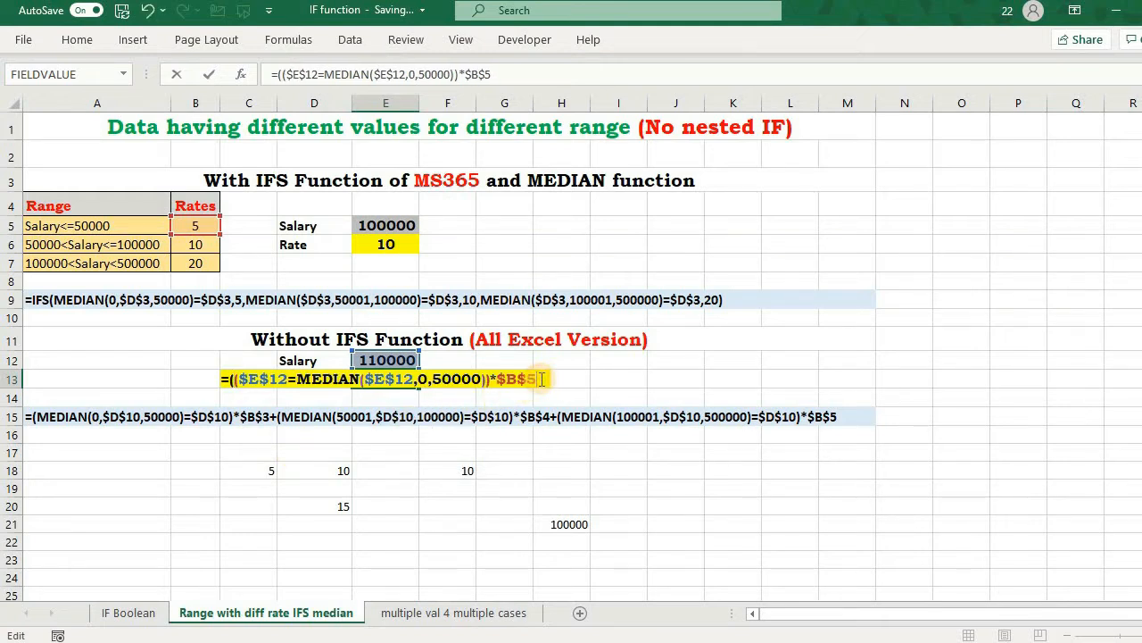
key("Return")
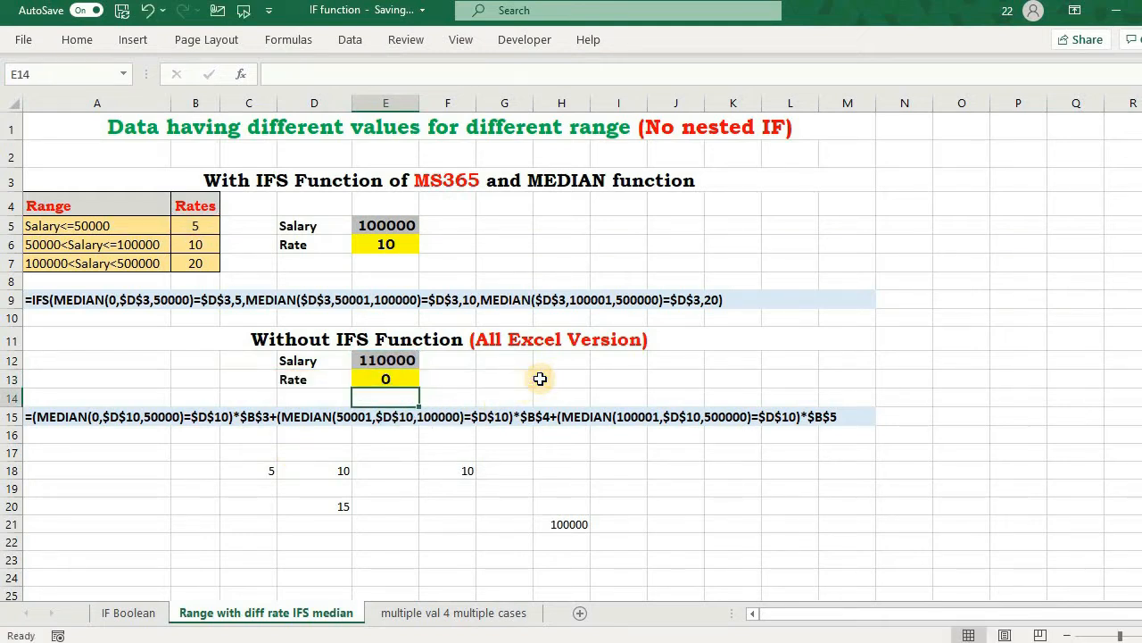
Step: Copy the parenthesized term in the E13 formula and add the copy to the end of the formula with a plus sign
double_click(389, 377)
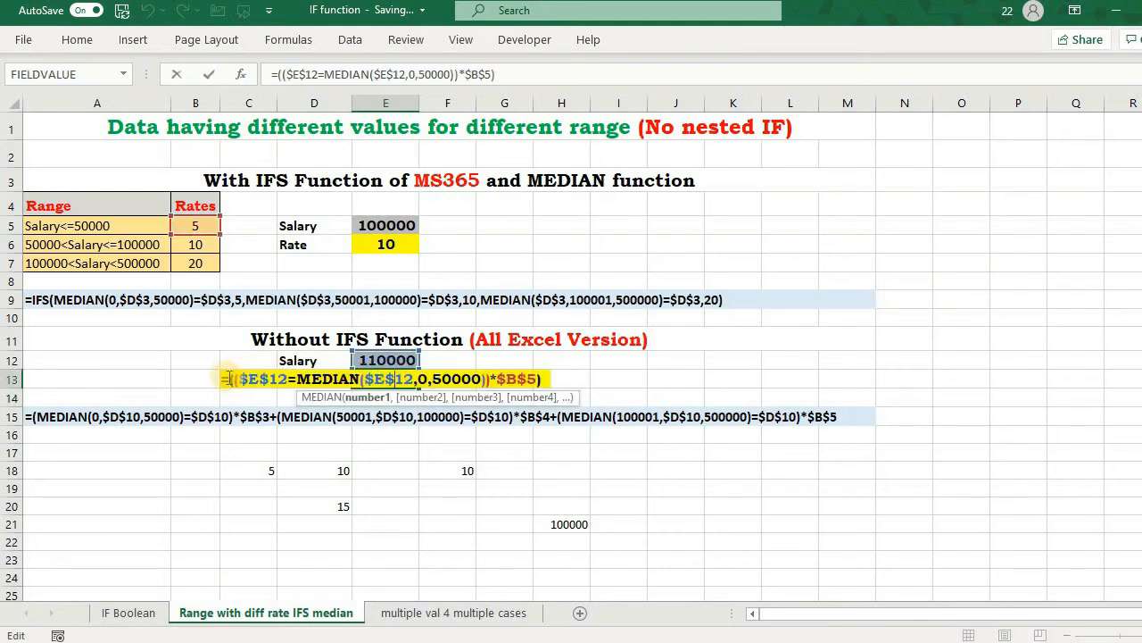
left_click_drag(229, 378, 545, 382)
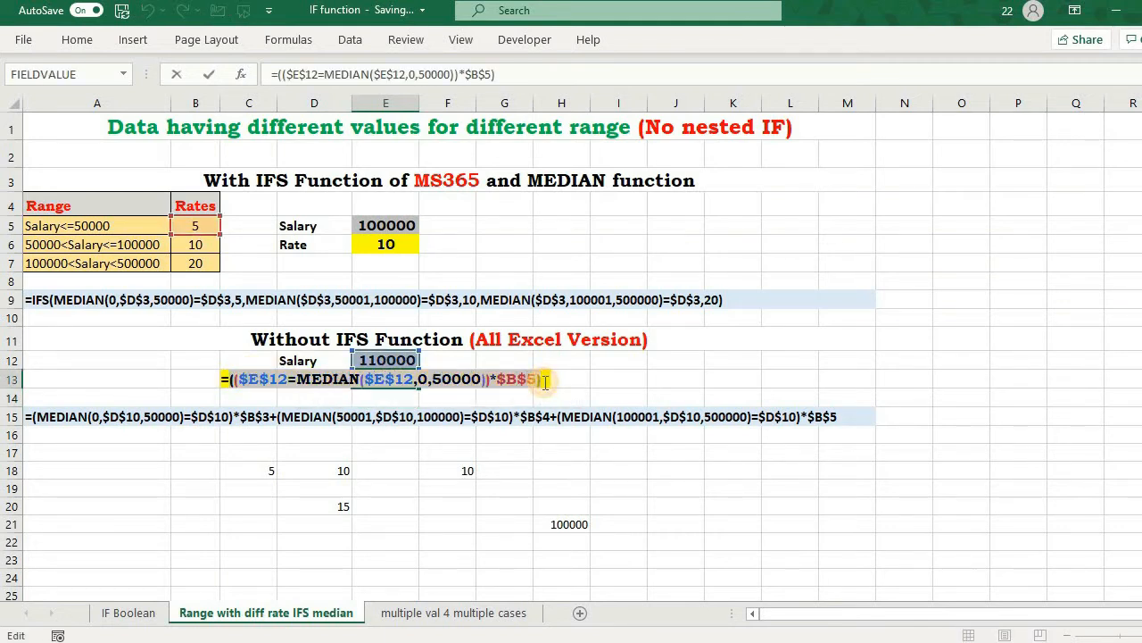
key("ctrl+c")
left_click(545, 382)
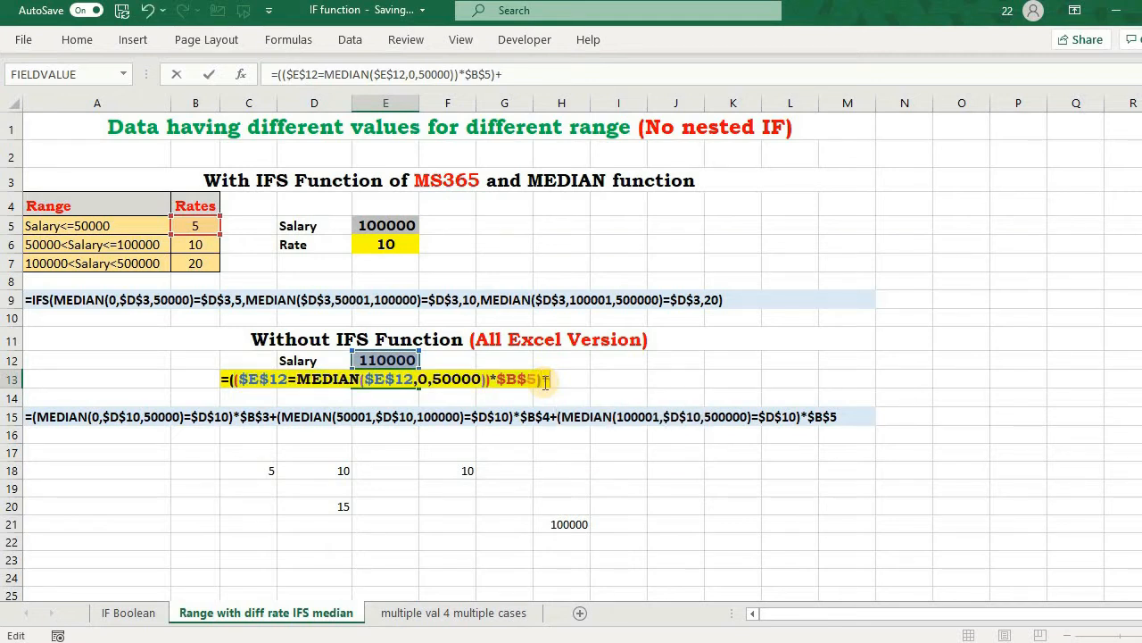
type("+")
key("ctrl+v")
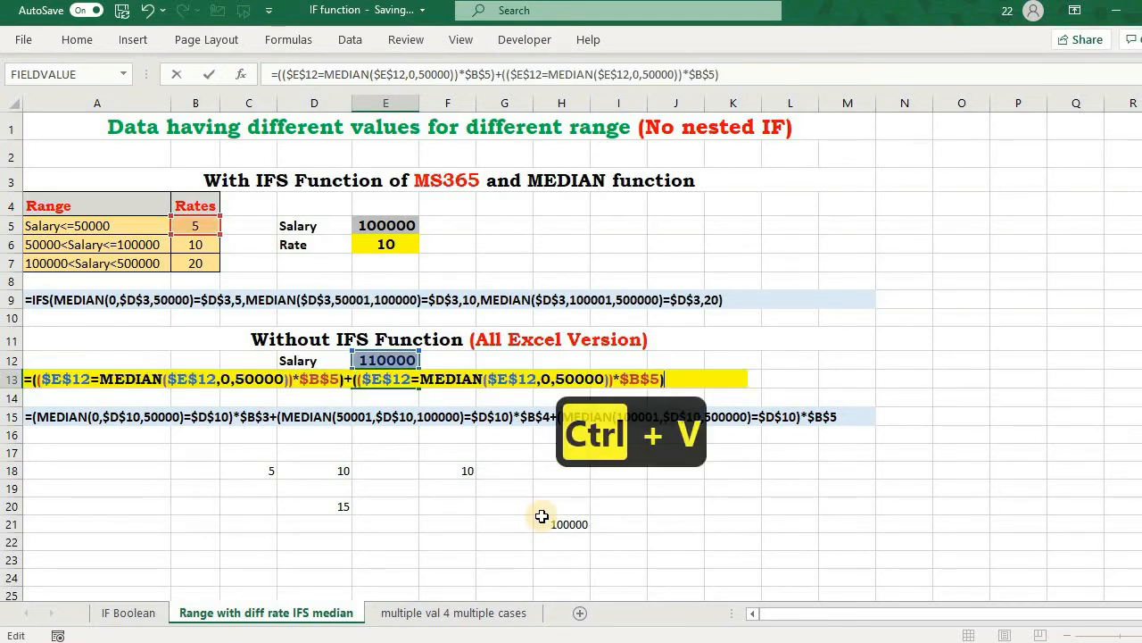
Step: Set the bounds of the second MEDIAN in the E13 formula to 50001 and 100000
left_click(550, 380)
key("BackSpace")
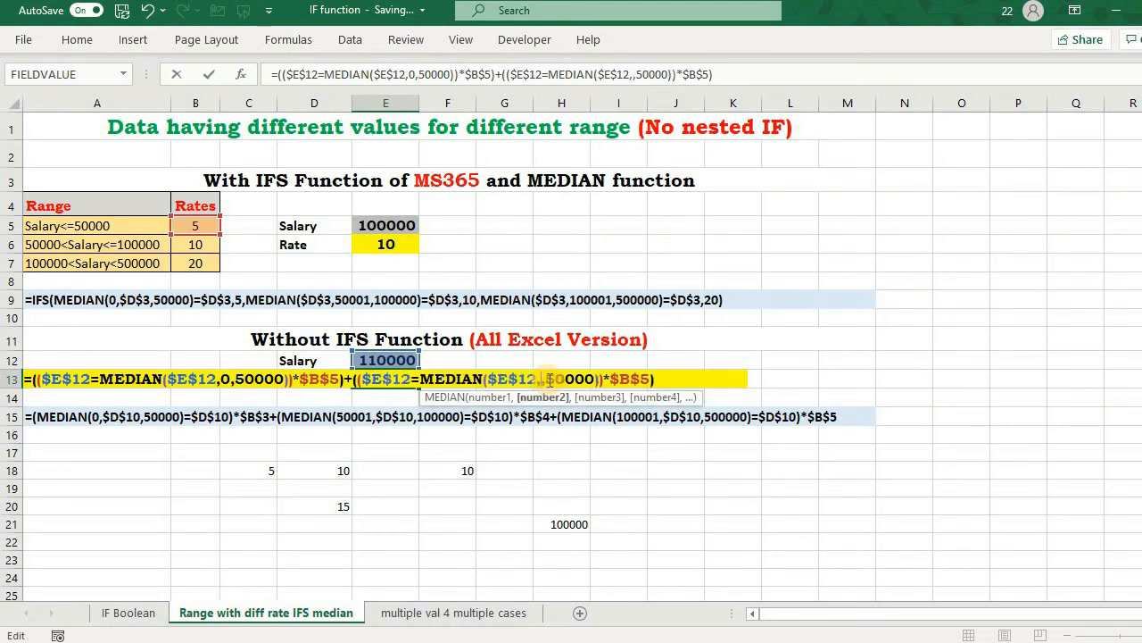
key("BackSpace")
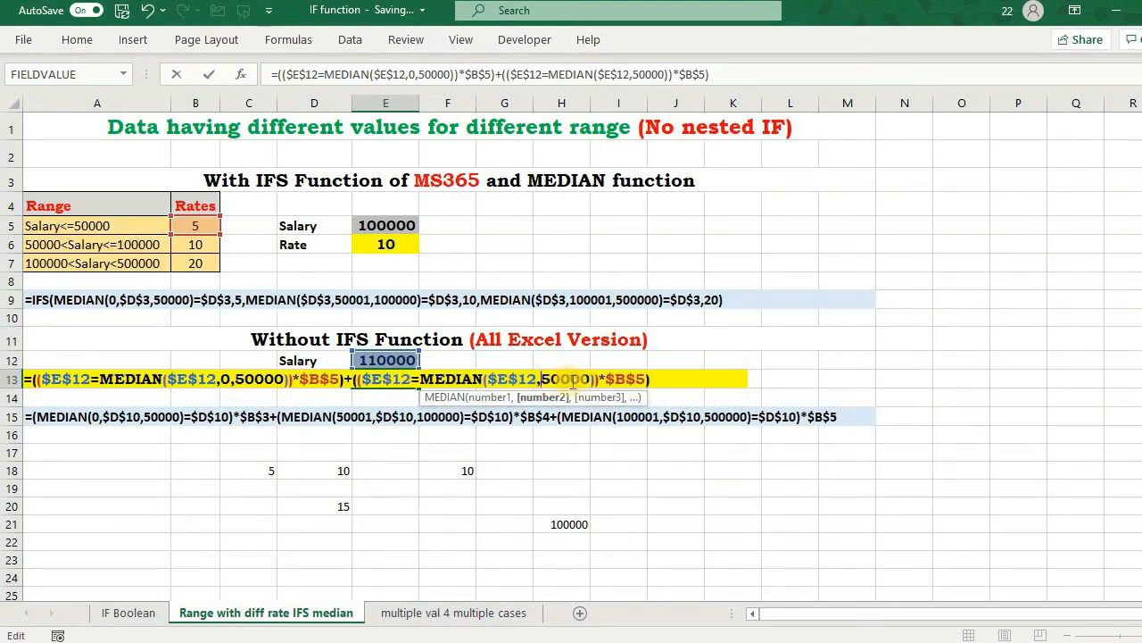
left_click(581, 381)
key("BackSpace")
type("1")
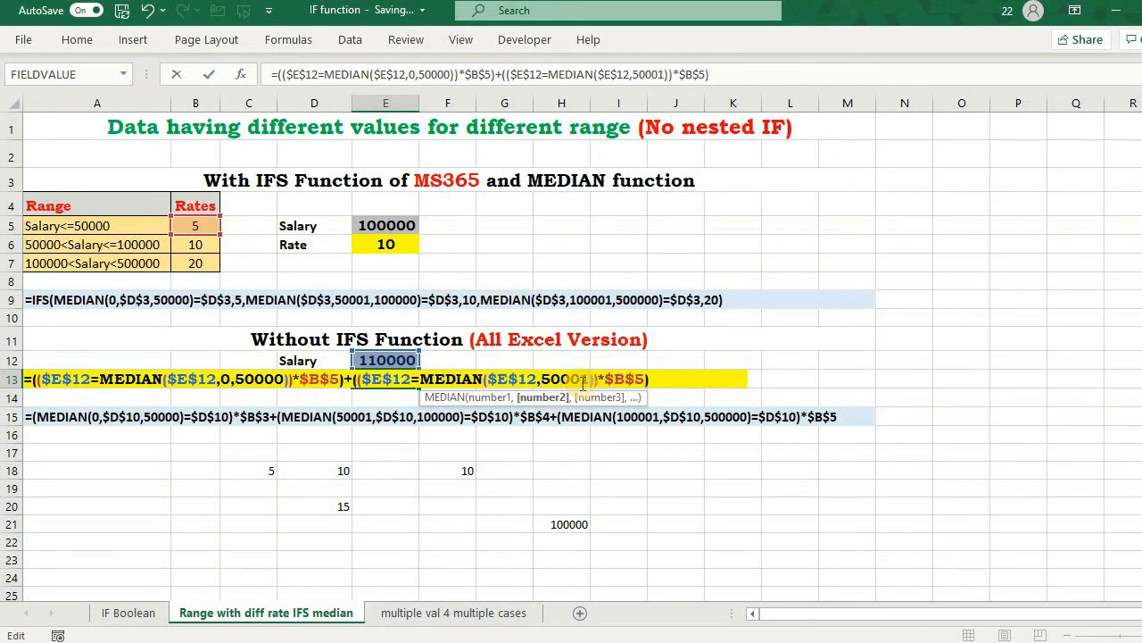
type(",")
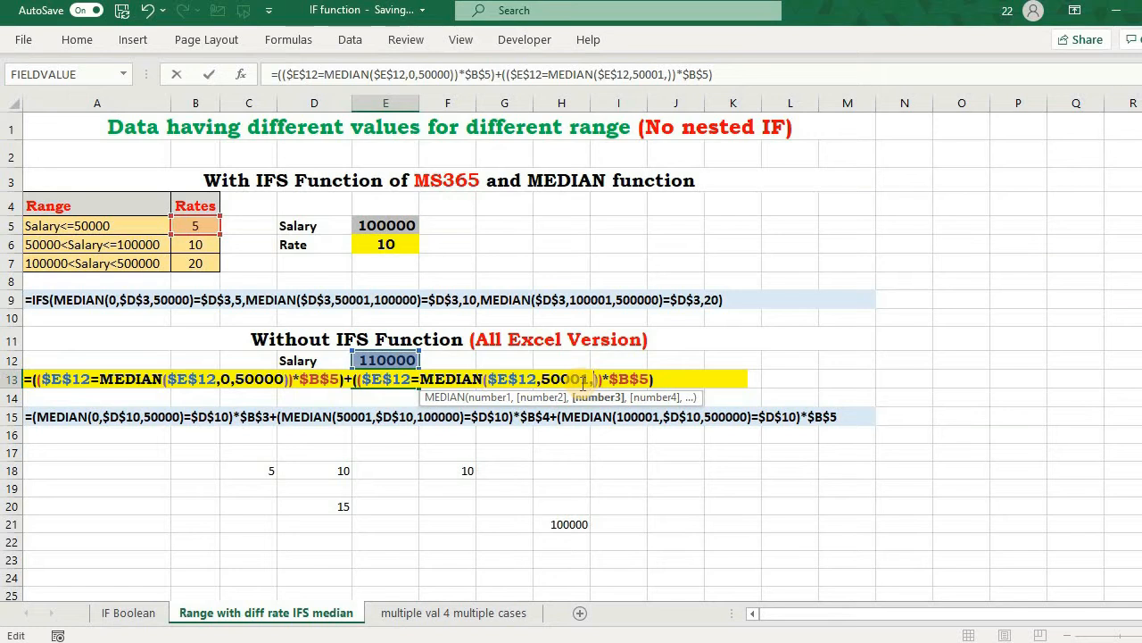
type("10000")
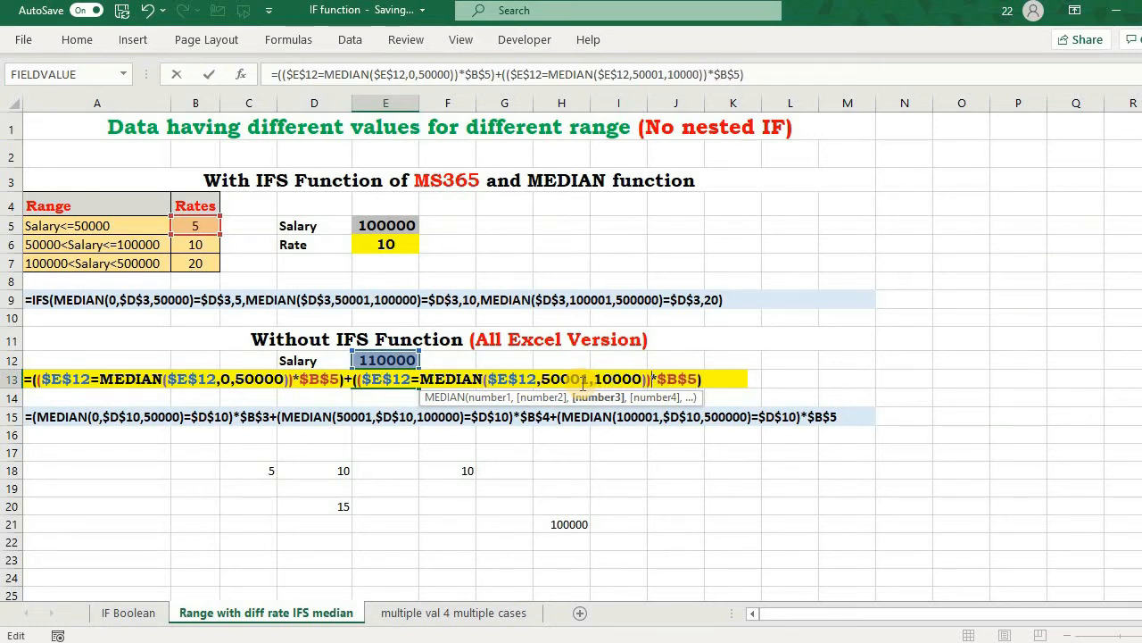
type("0")
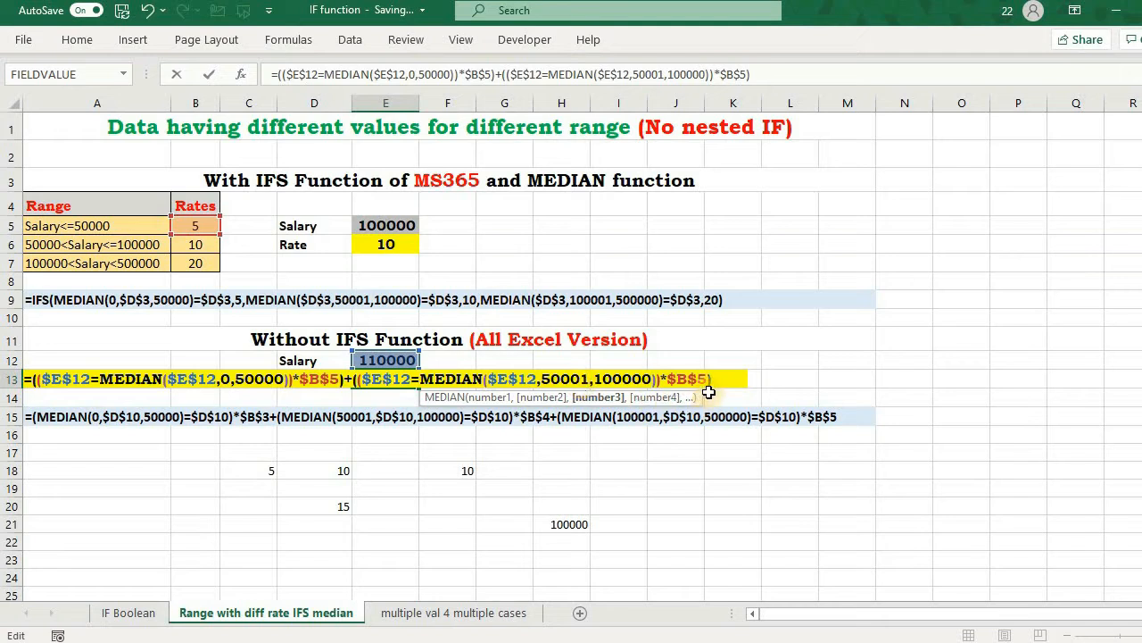
Step: Change the rate reference of the second term in the E13 formula to $B$6
left_click(706, 380)
key("BackSpace")
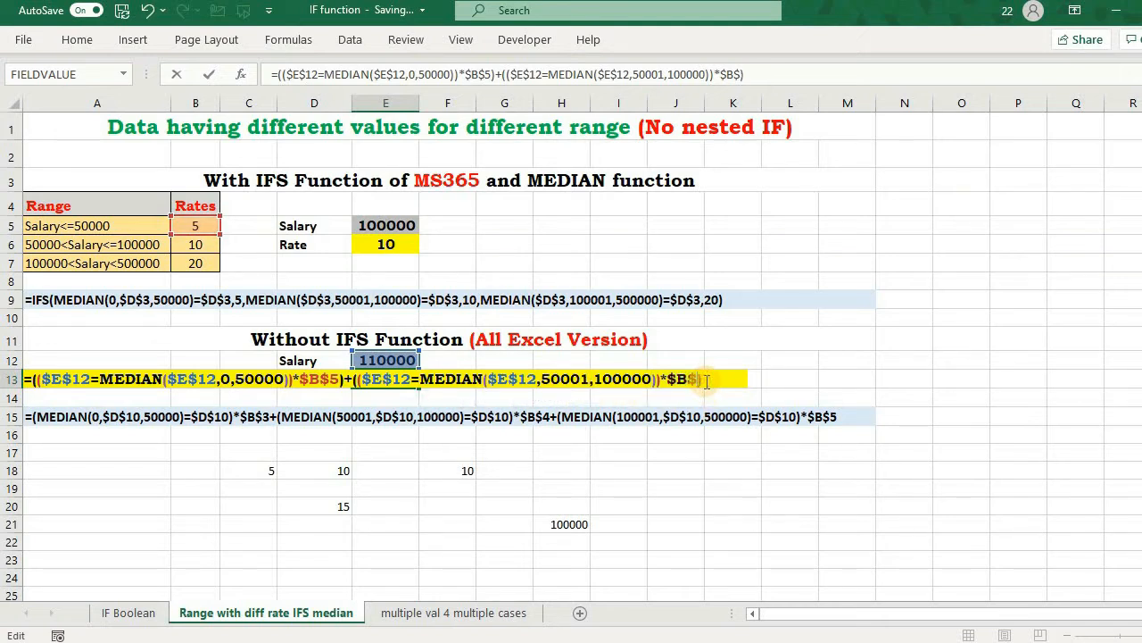
type("6")
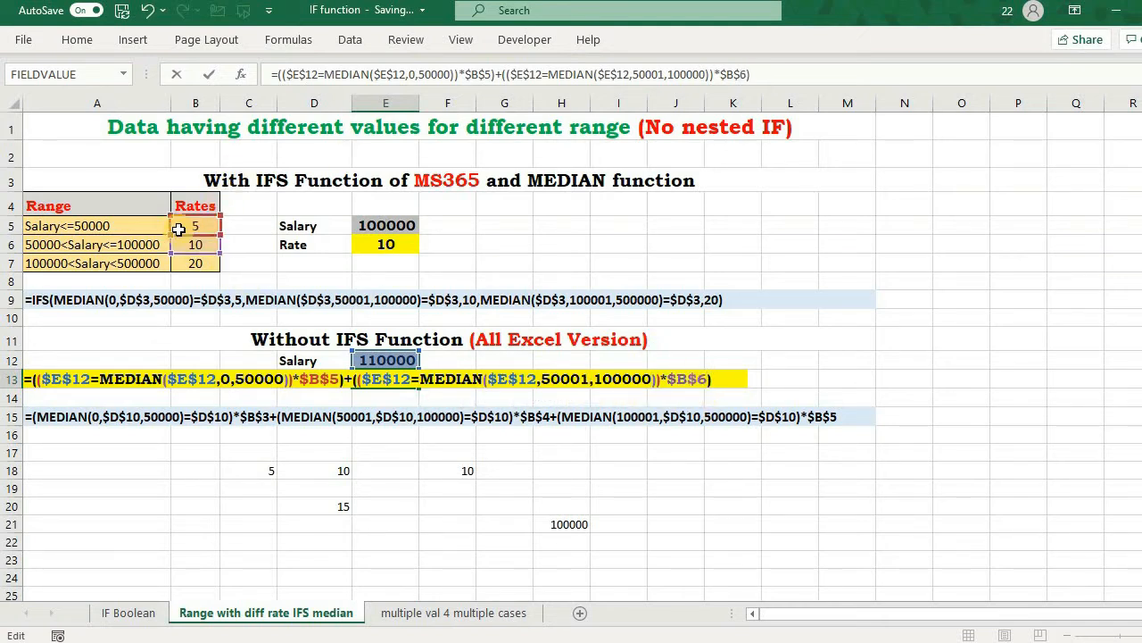
Step: Add a third copy of the term to the E13 formula and set its MEDIAN bounds to 100001 and 500000
key("End")
type("+")
key("ctrl+v")
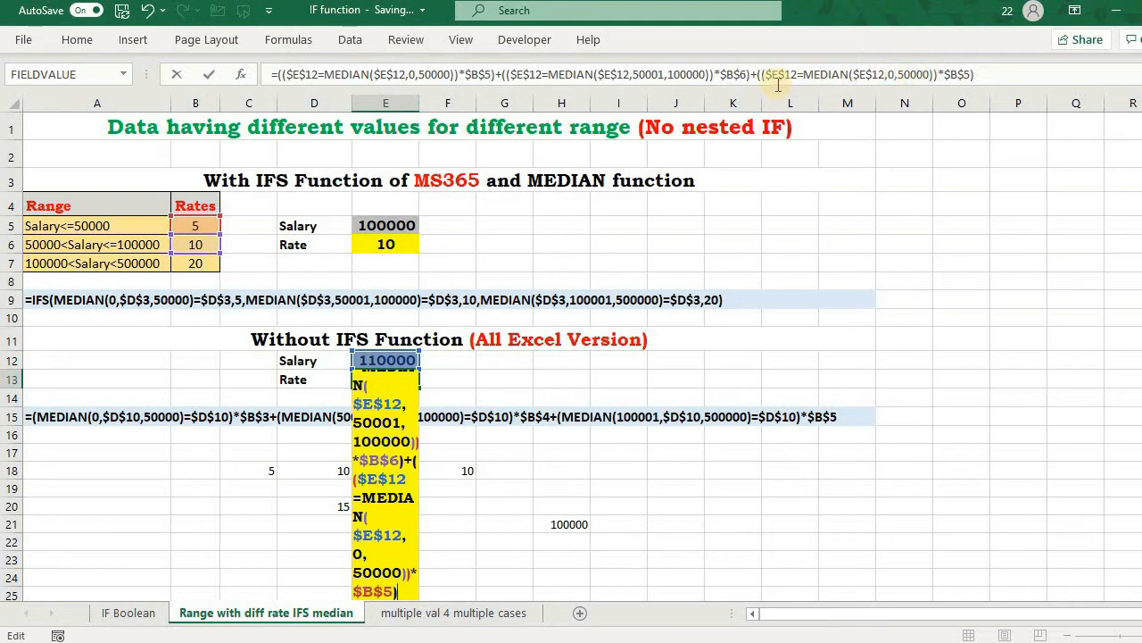
left_click(892, 75)
key("BackSpace")
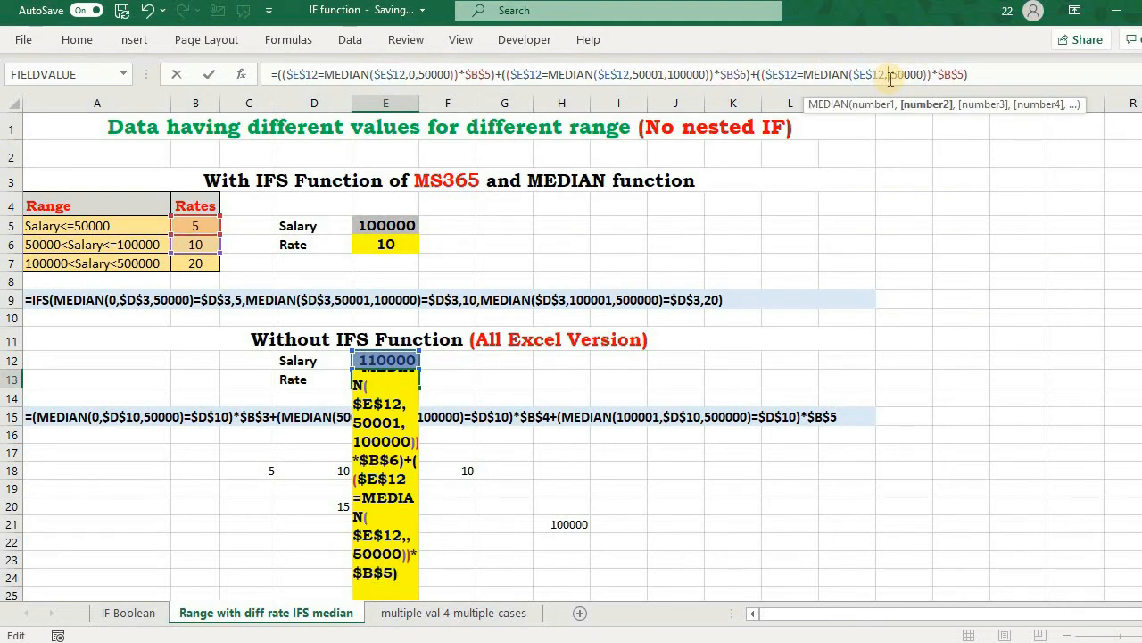
type("100")
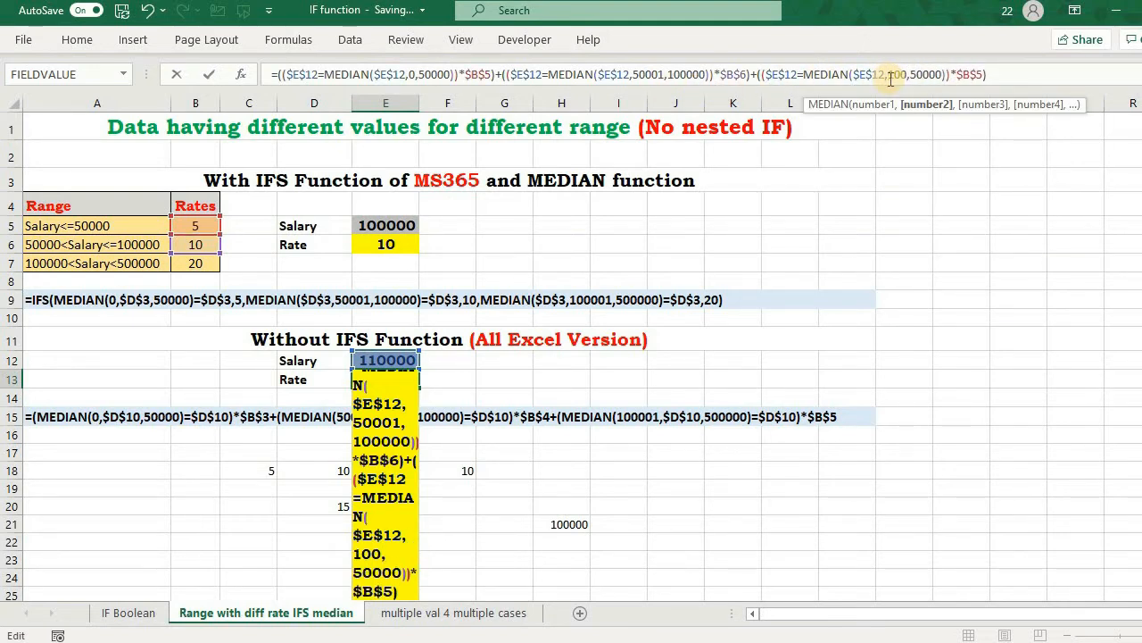
type("001")
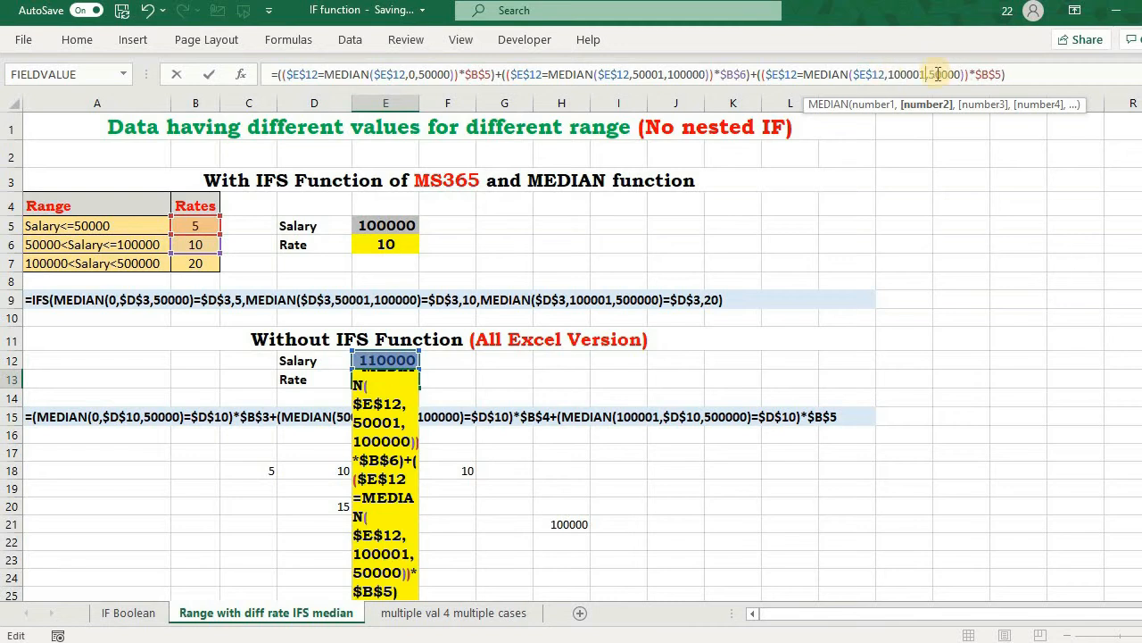
left_click(937, 74)
type("0")
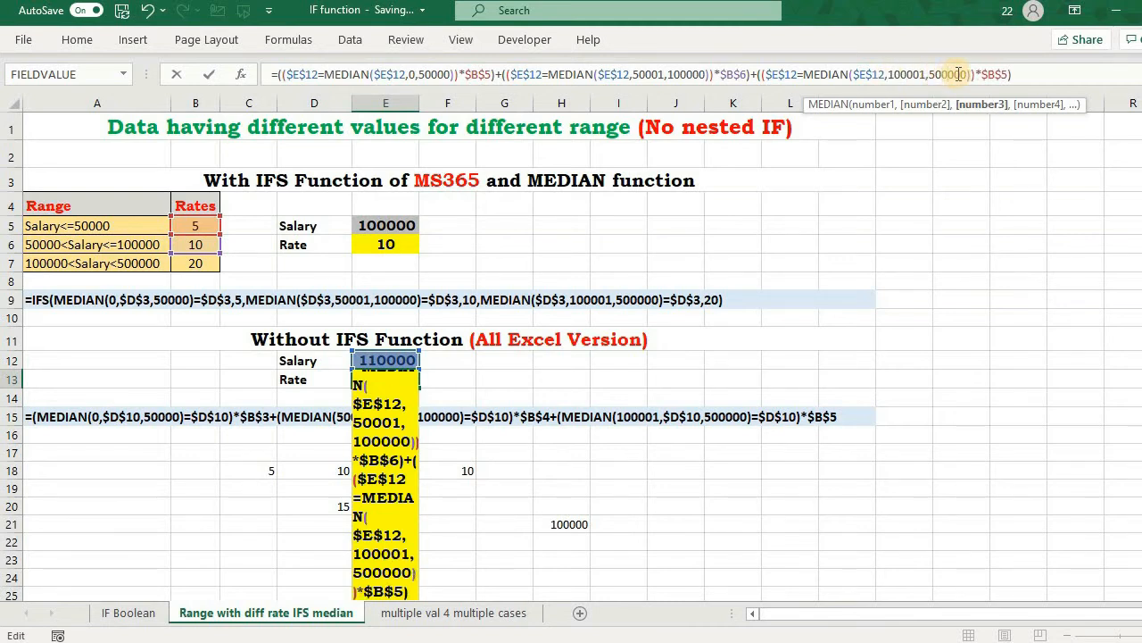
Step: Change the rate reference of the third term in E13 to $B$7 and enter the formula
left_click(1004, 74)
key("BackSpace")
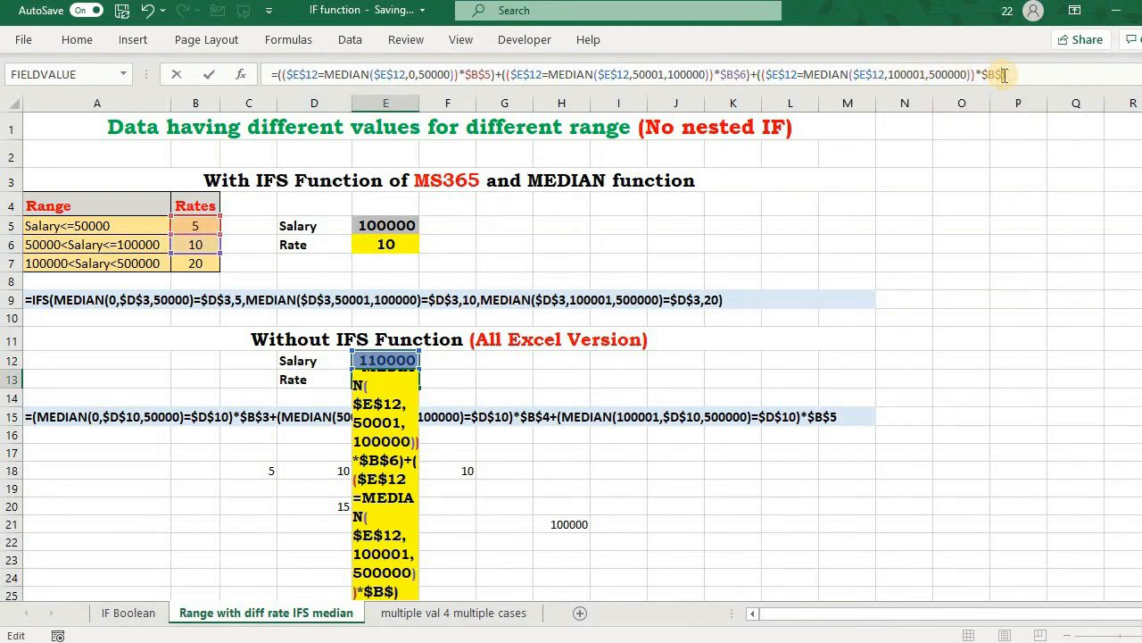
type("7")
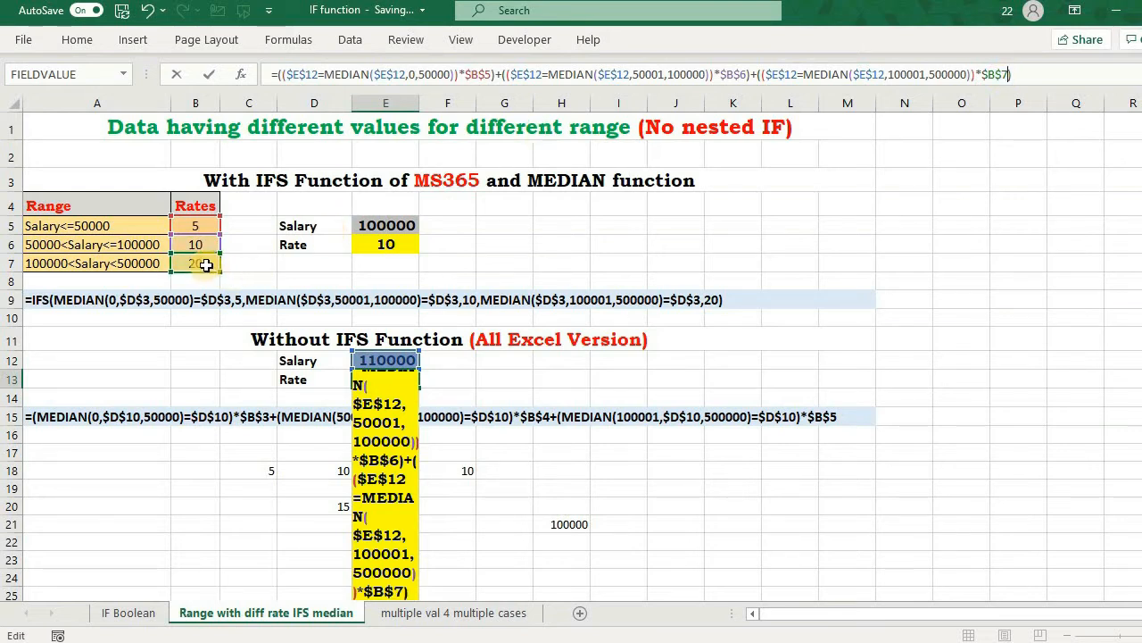
key("Return")
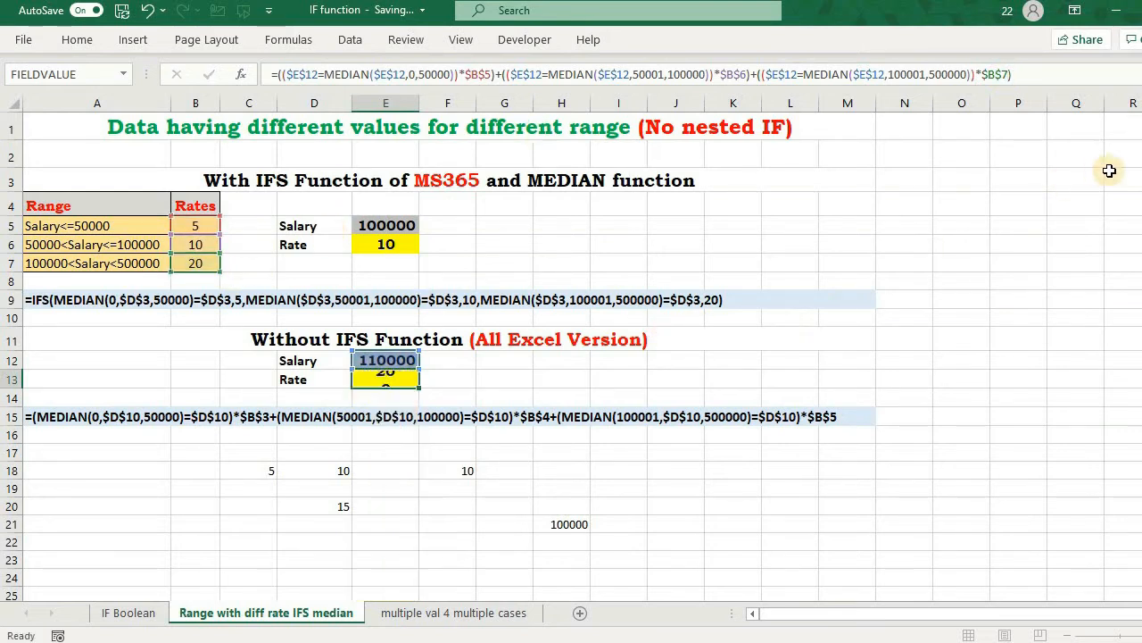
Step: Set the salary in E12 to 100000 to test the formula without IFS
left_click(395, 360)
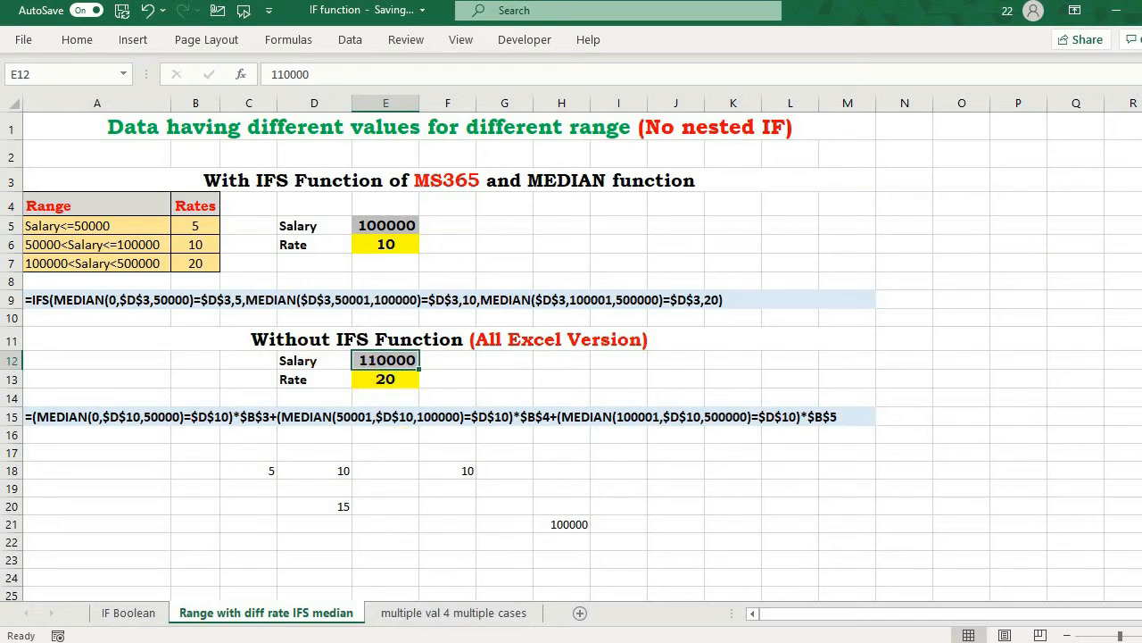
type("100000")
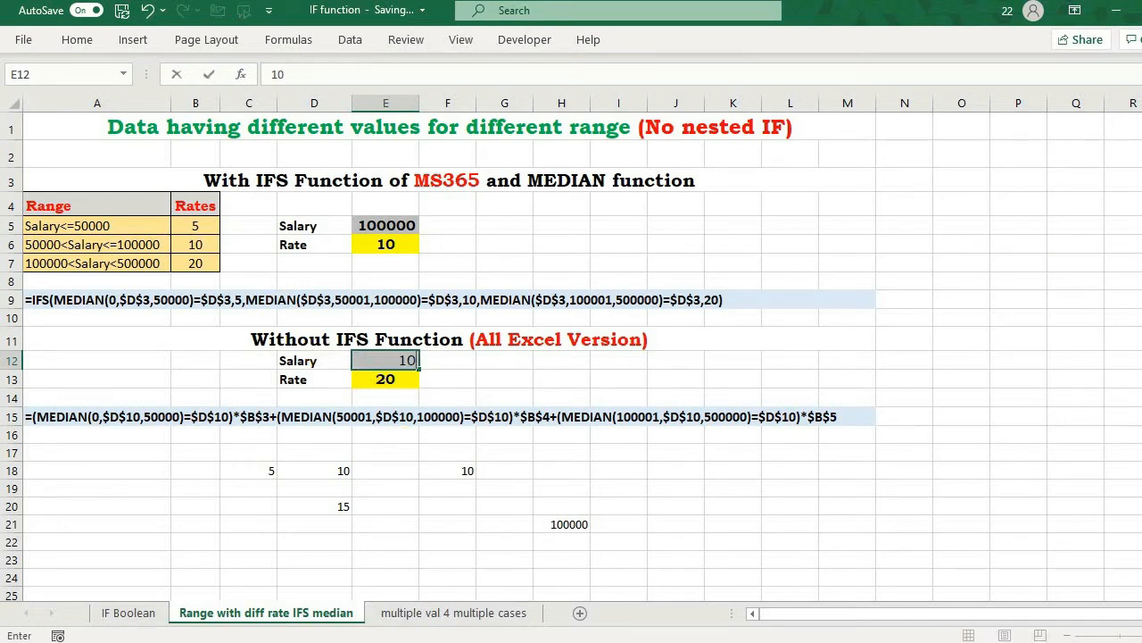
key("Return")
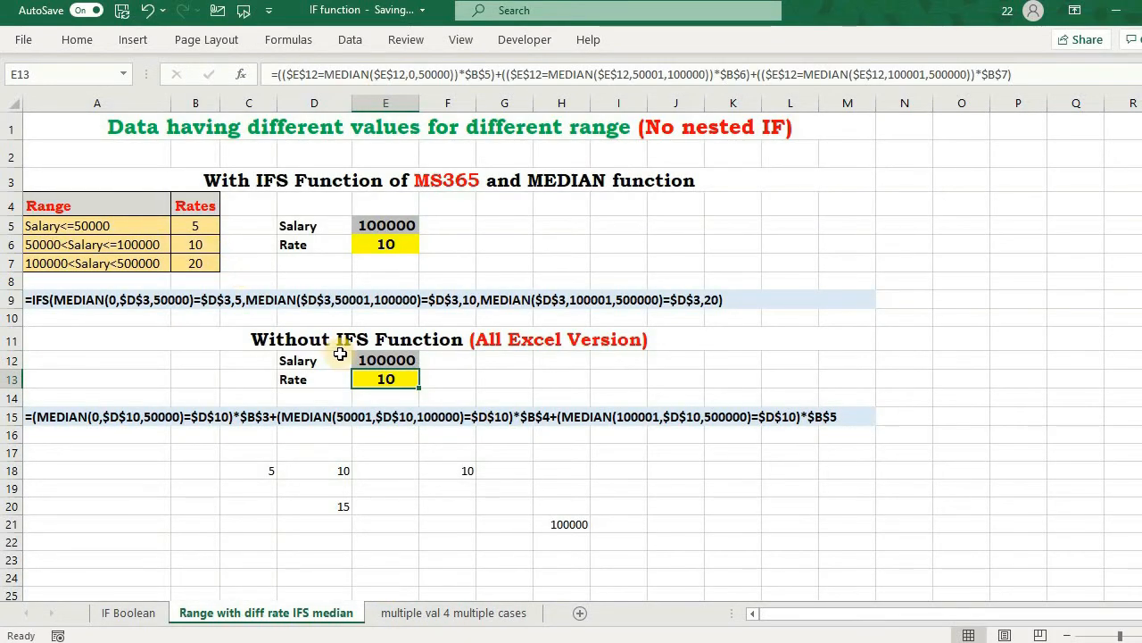
left_click(374, 356)
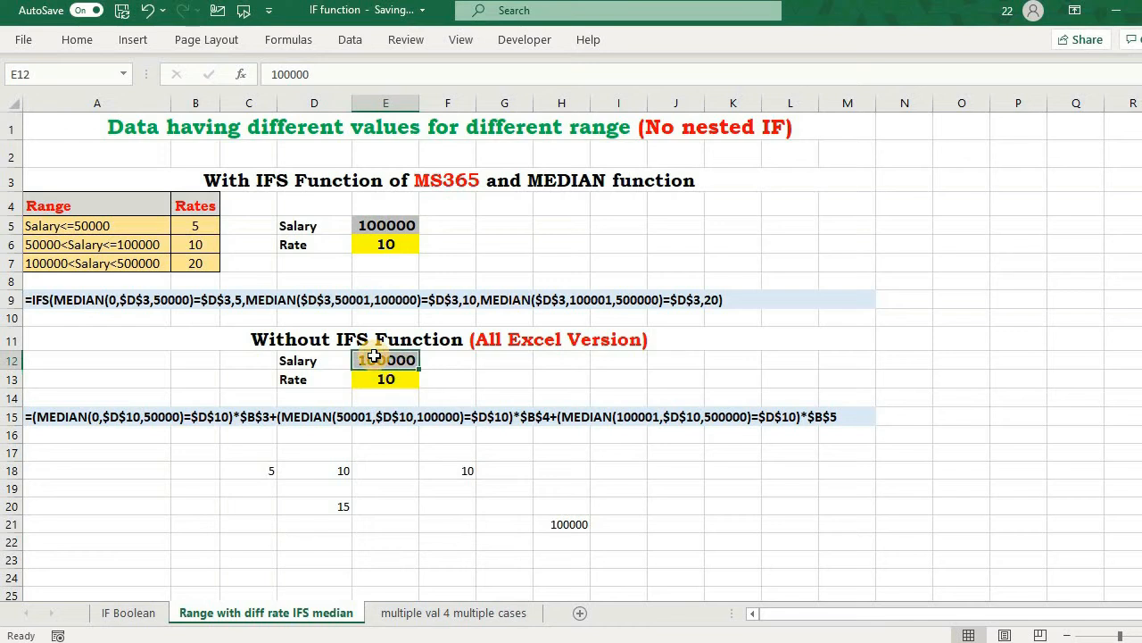
Step: Test the formula without IFS by setting the salary in E12 first to 50000 and after that to 50001
type("50000")
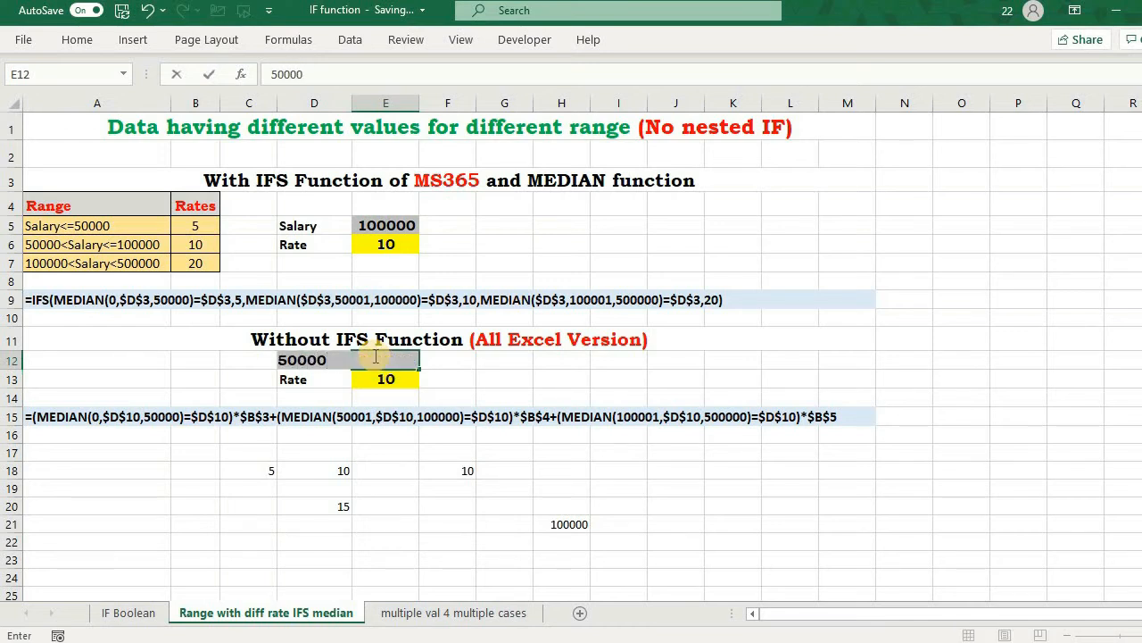
key("Return")
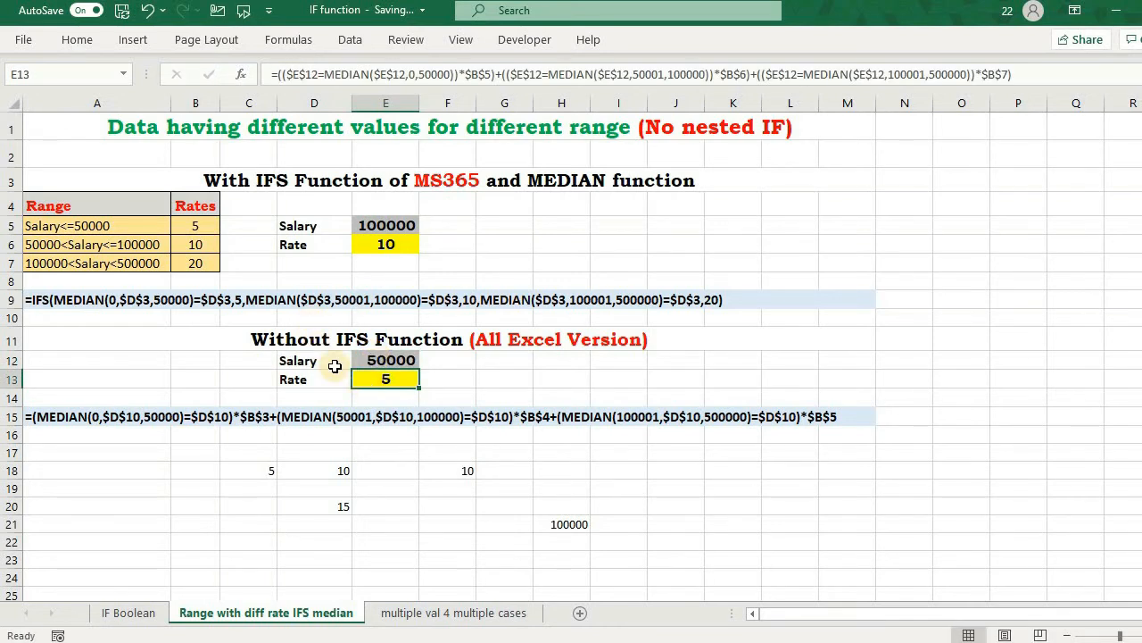
double_click(407, 360)
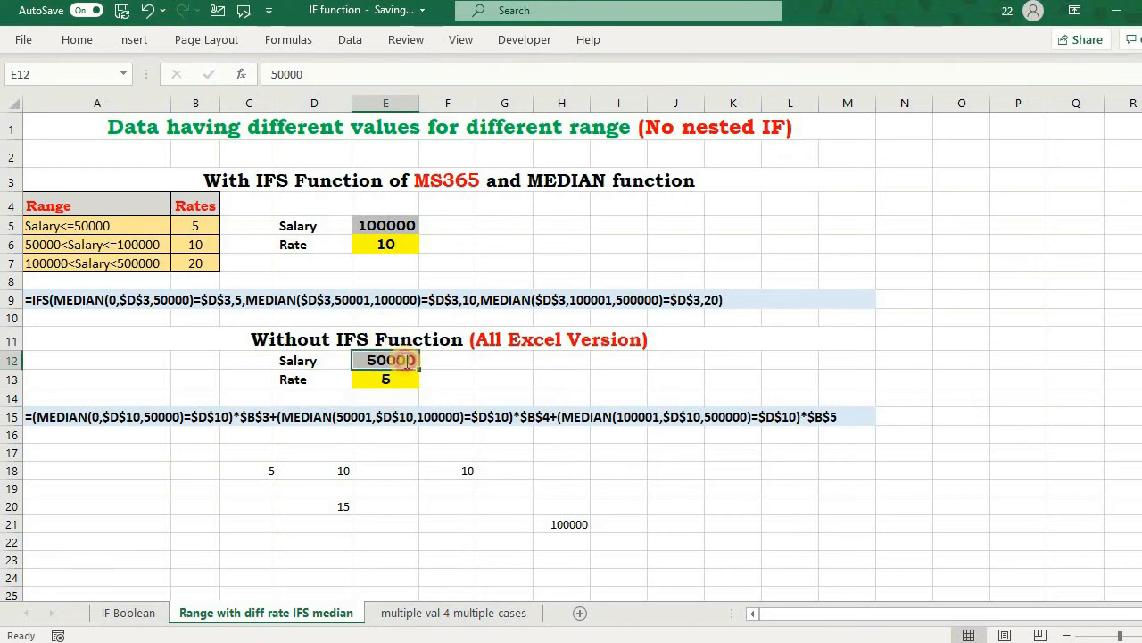
key("BackSpace")
type("1")
key("Return")
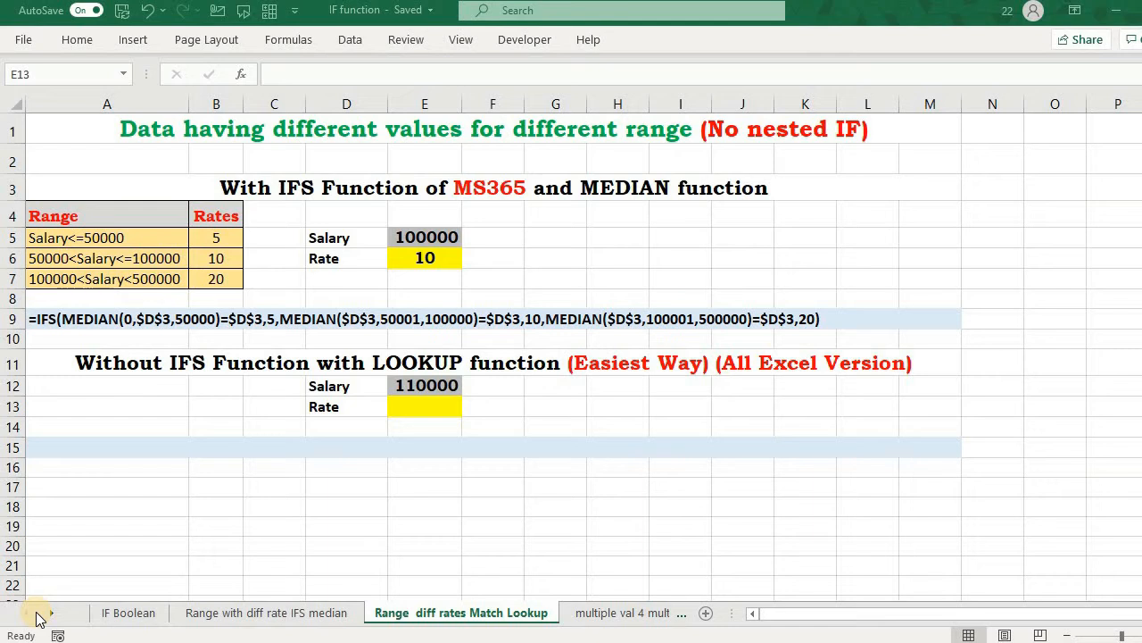
Step: Start a LOOKUP formula in the Rate cell E13 of the Range diff rates Match Lookup sheet, with $E$12 as lookup value
left_click(438, 404)
type("=lo")
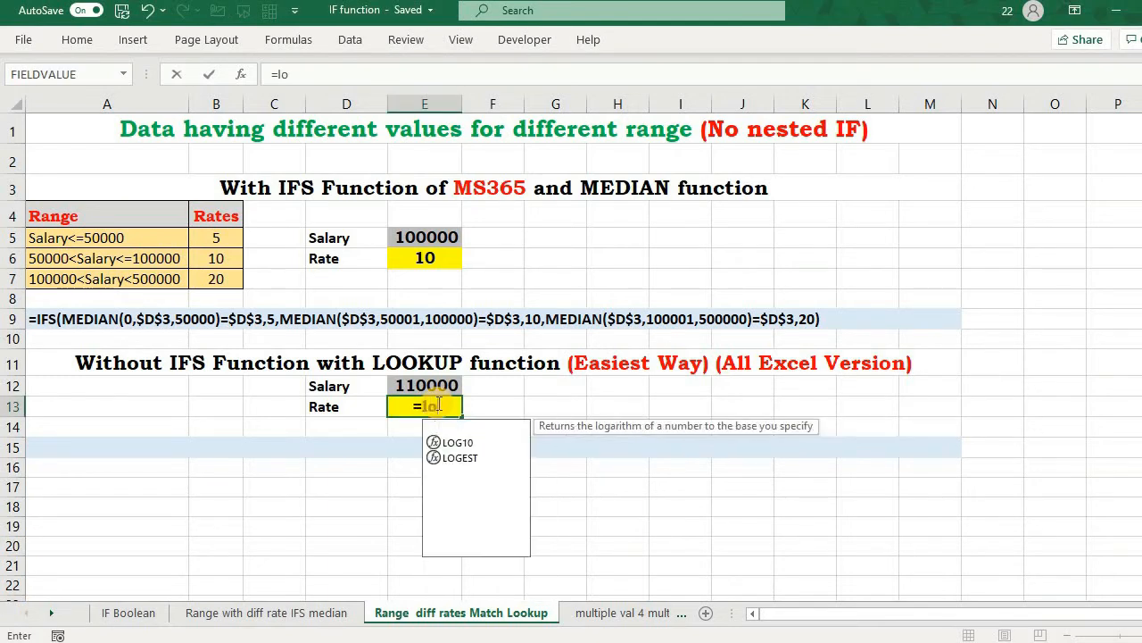
type("ok")
key("Tab")
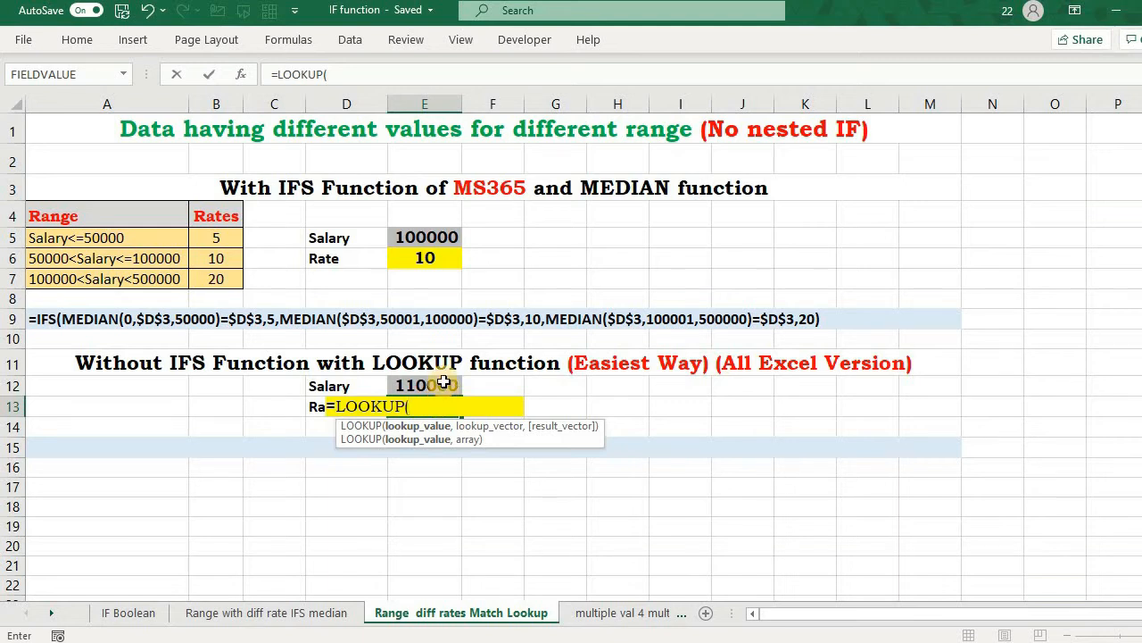
left_click(443, 382)
key("F4")
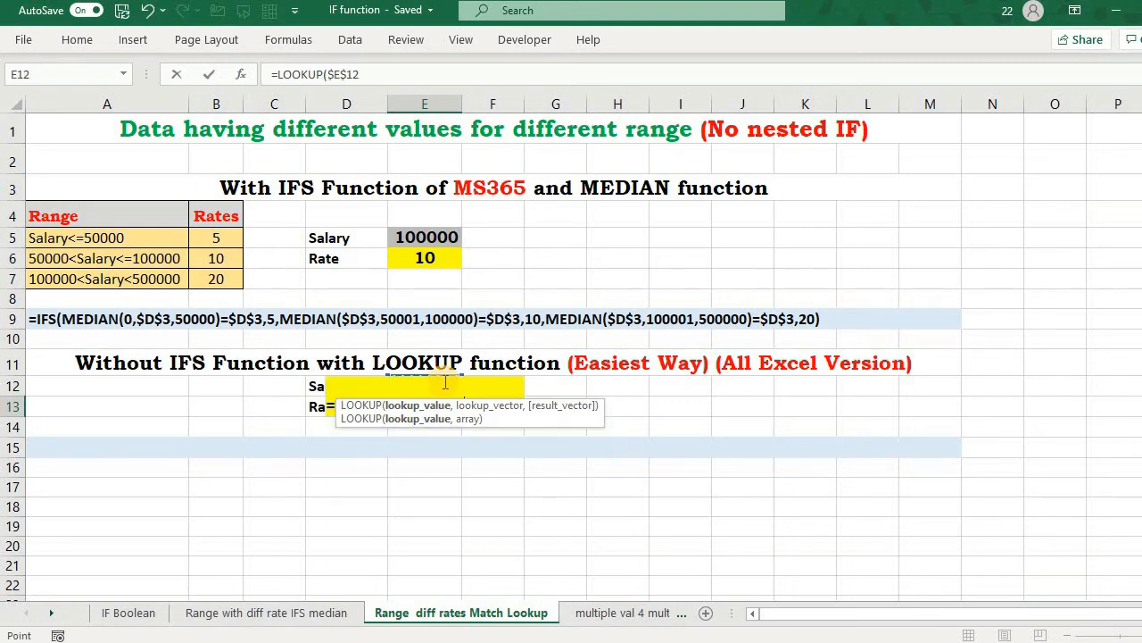
Step: Add the array constant {0,50001,100001} as the lookup vector of the E13 LOOKUP formula
type(",{0")
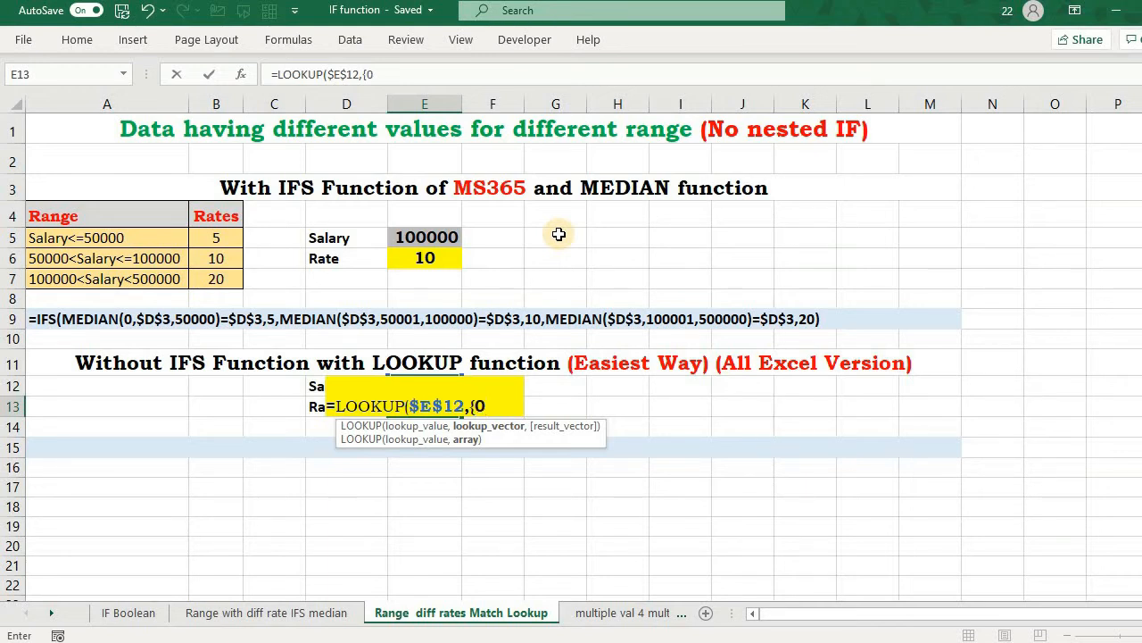
type(",5000")
type("1")
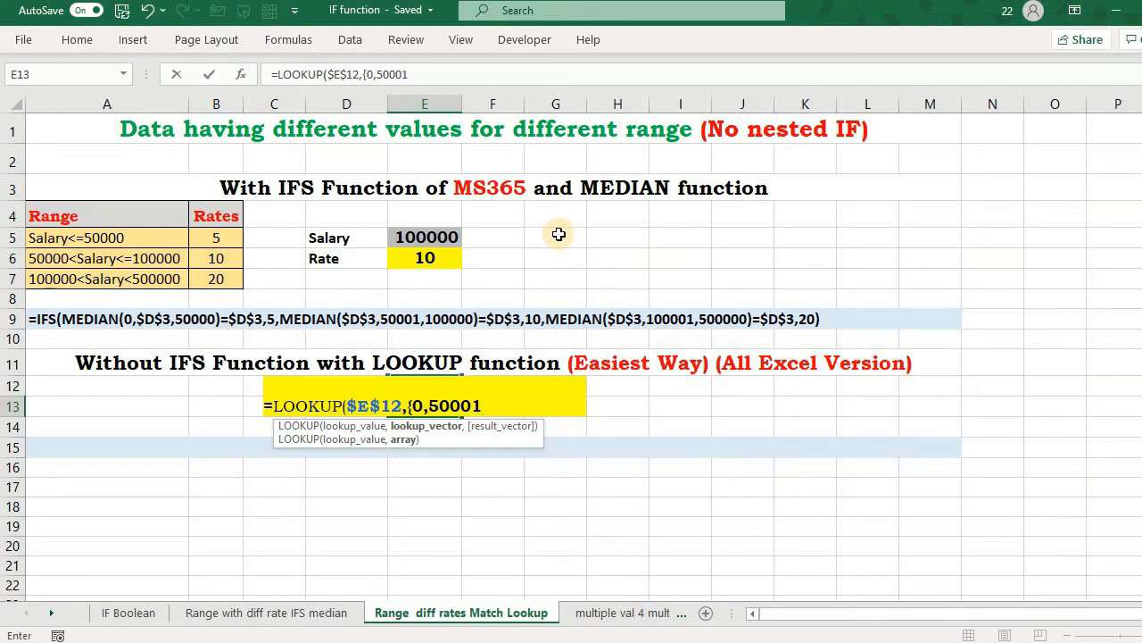
type(",100001")
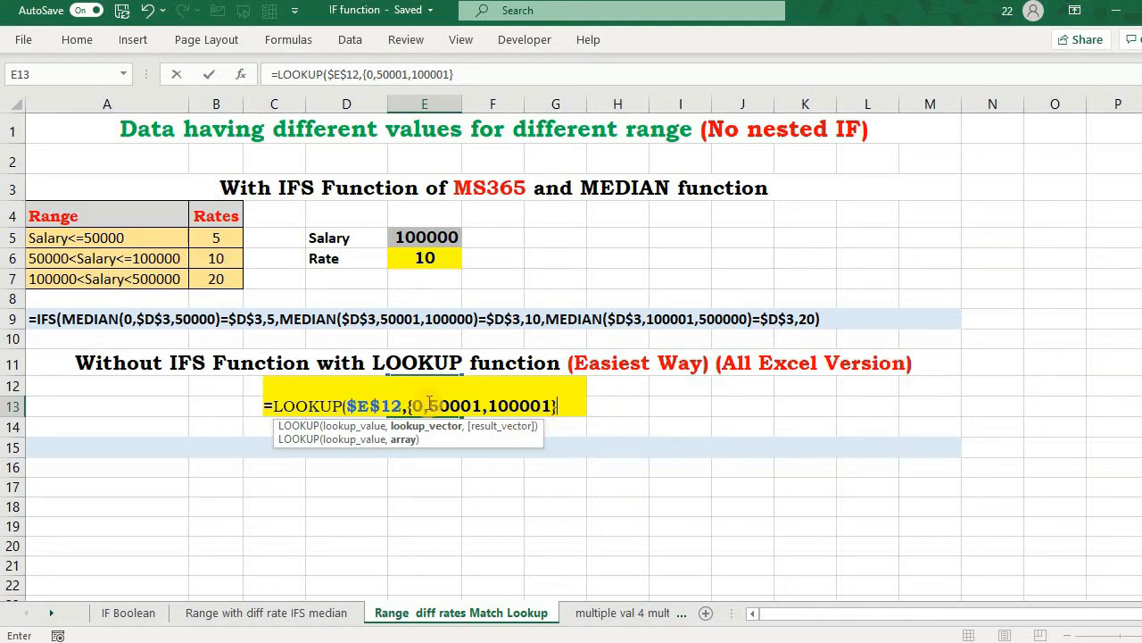
Step: Add the rates range $B$5:$B$7 as the result vector of the LOOKUP formula, with absolute references
type(",")
left_click(229, 236)
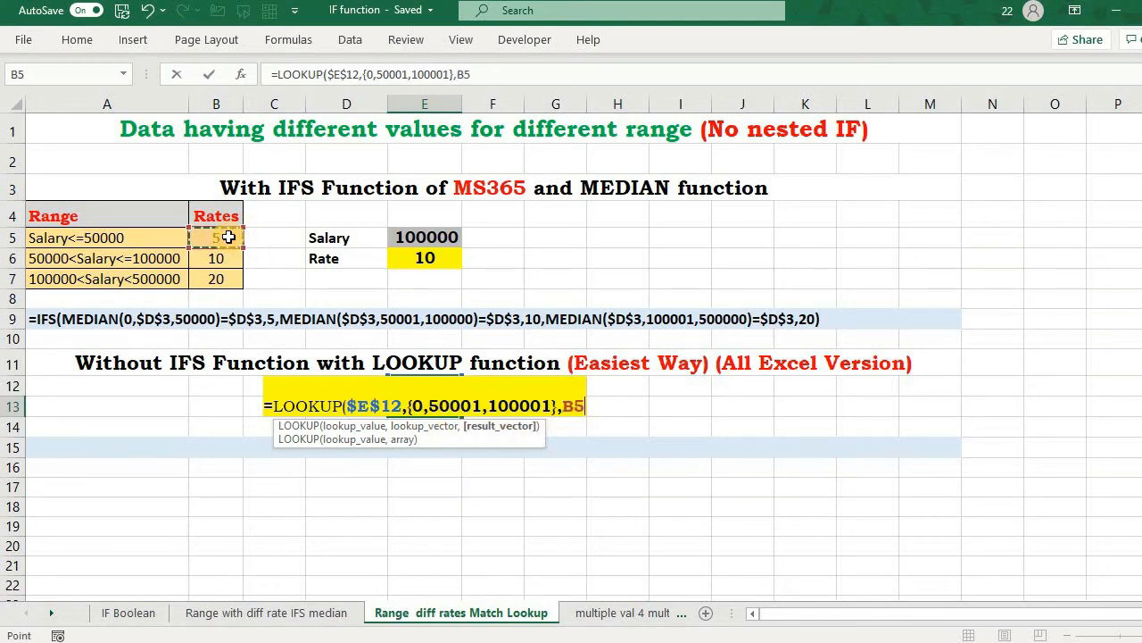
key("ctrl+shift+Down")
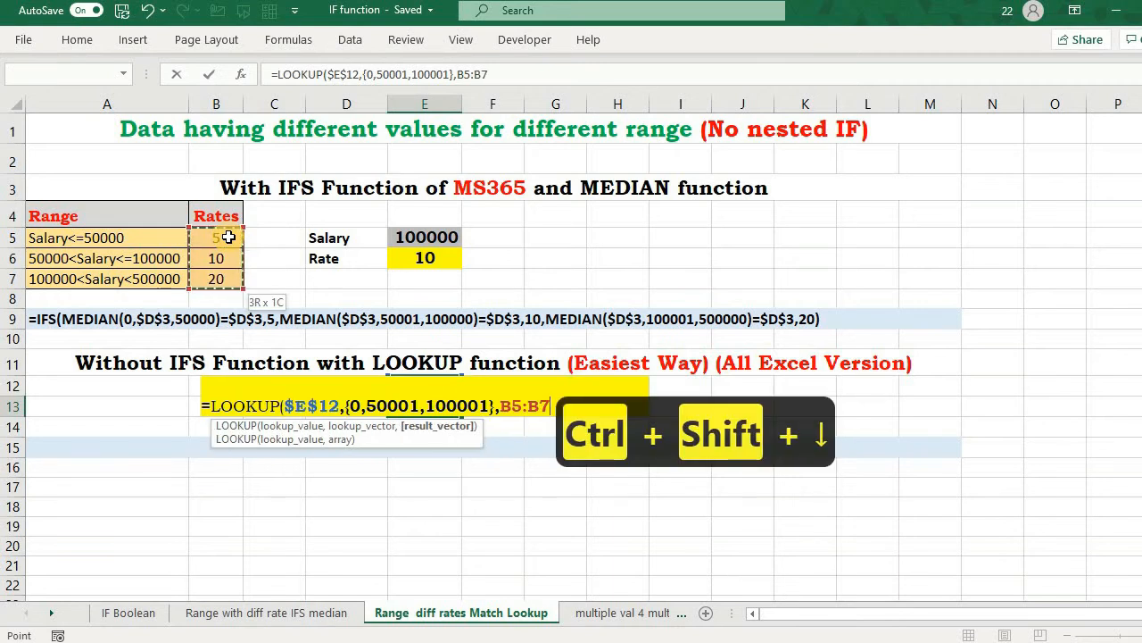
key("F4")
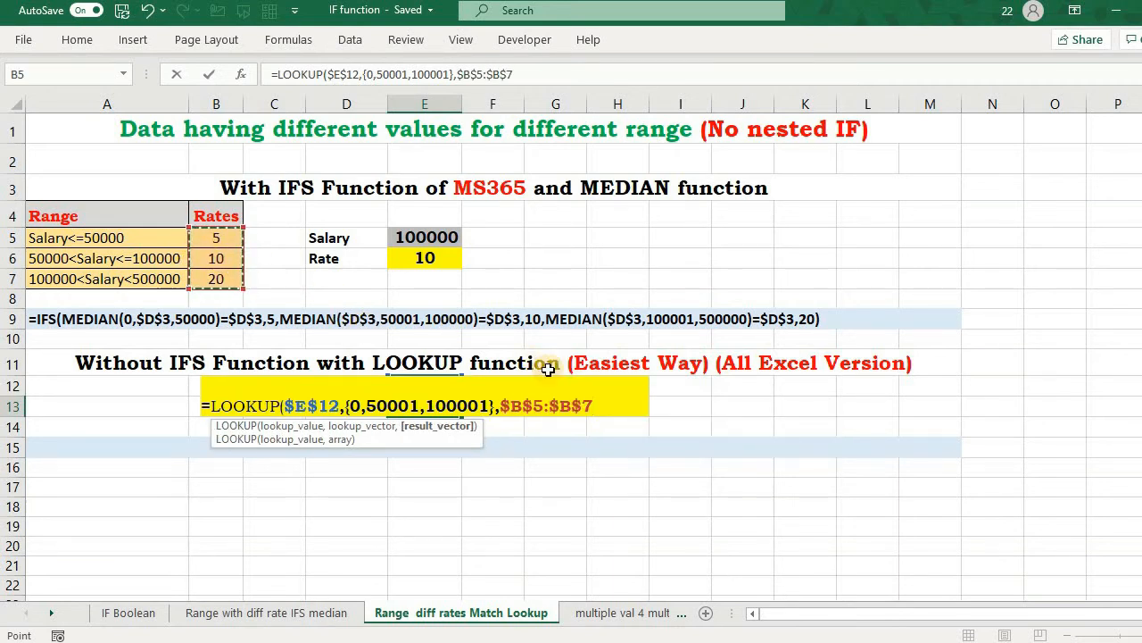
Step: Change the separators in the lookup array to semicolons, giving {0;50001;100001}, and close and enter the LOOKUP formula
left_click(365, 407)
key("BackSpace")
type(";")
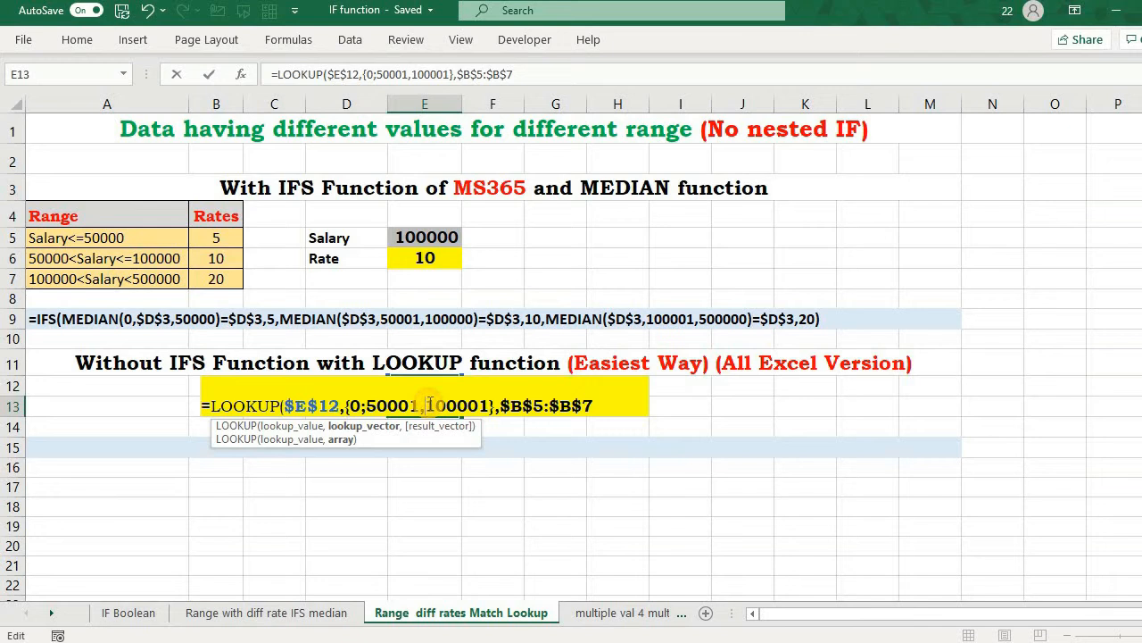
left_click(429, 405)
key("BackSpace")
type(";")
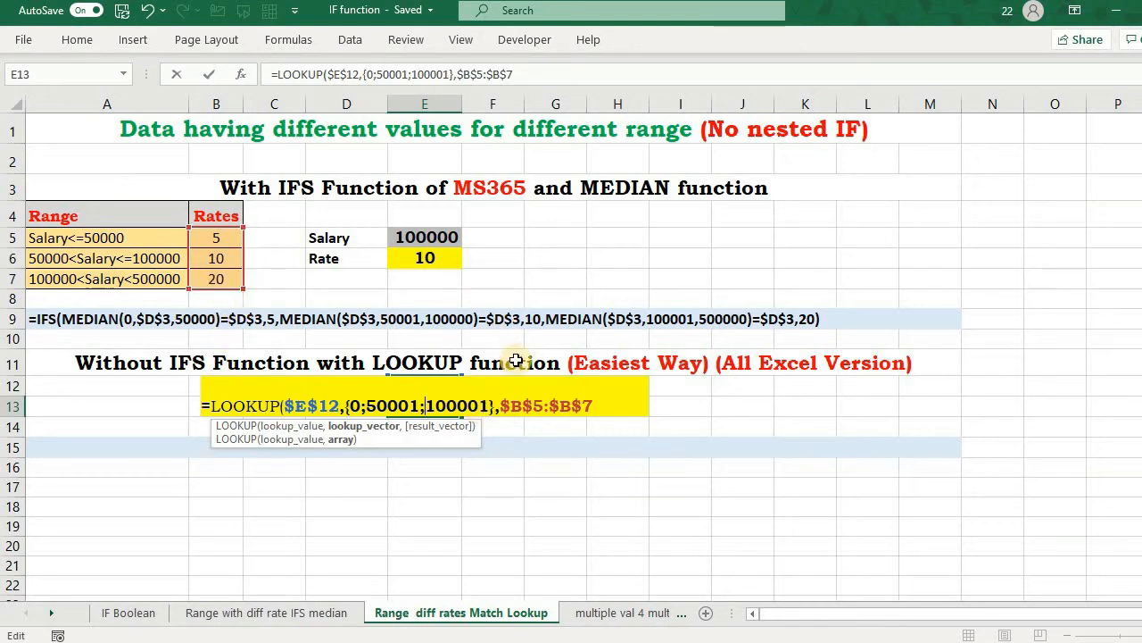
type(",")
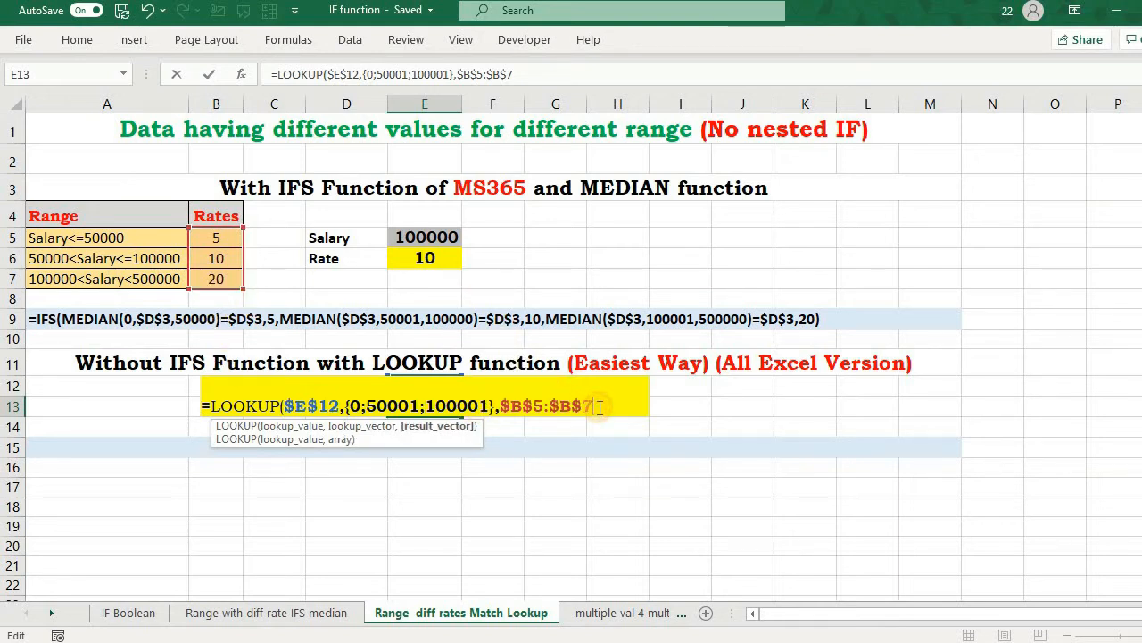
type(")")
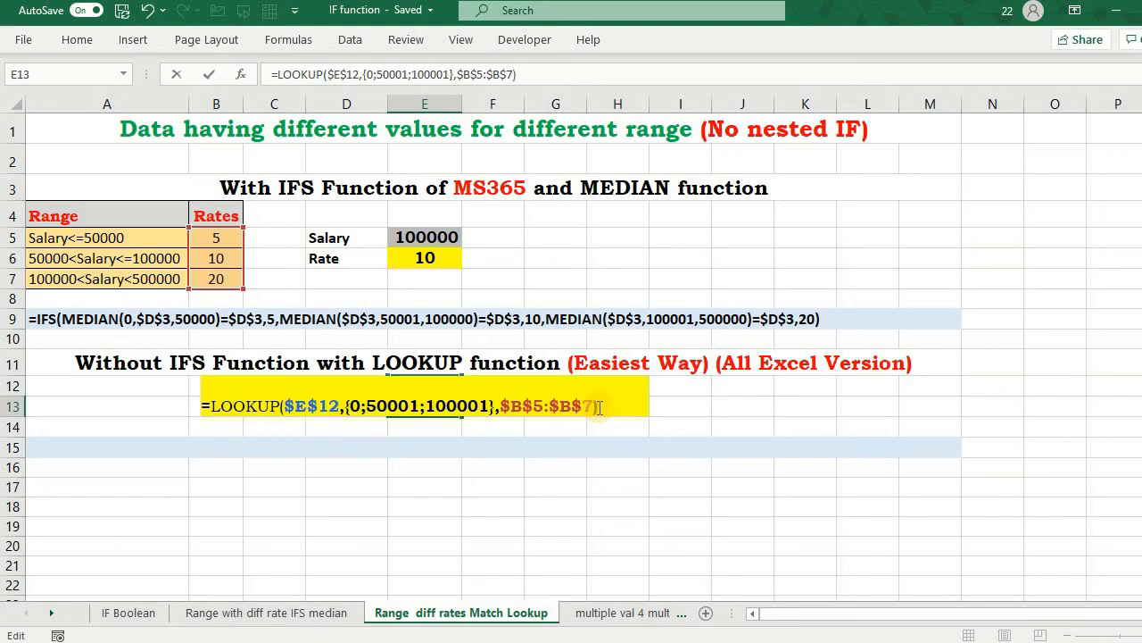
key("Return")
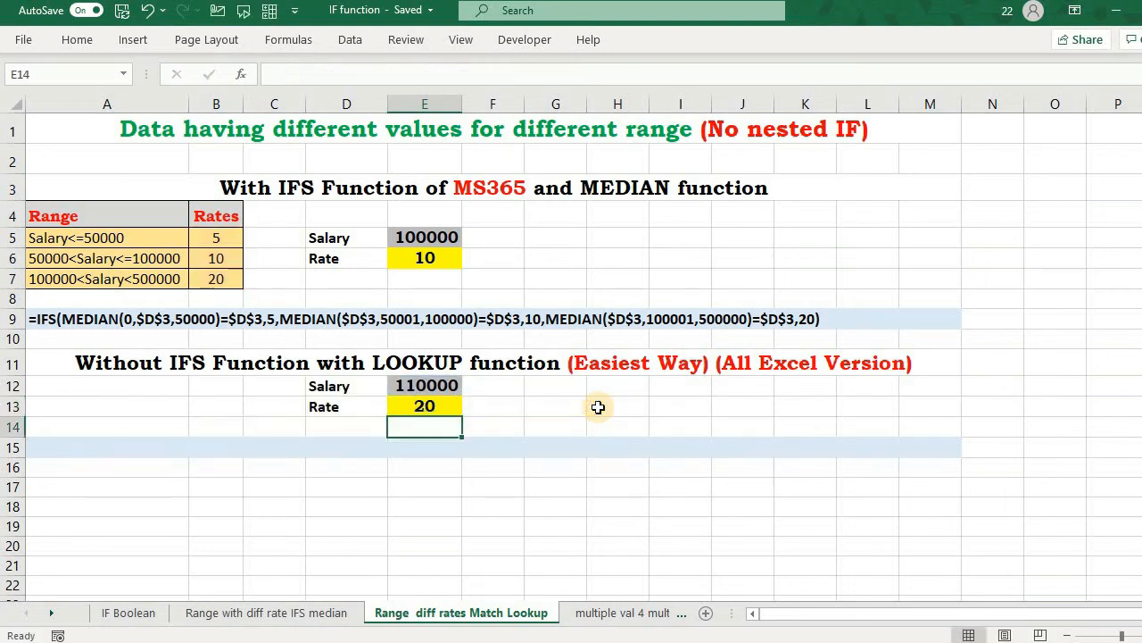
Step: Test the LOOKUP formula by setting the salary in E12 first to 50000 and after that to 50001
double_click(395, 383)
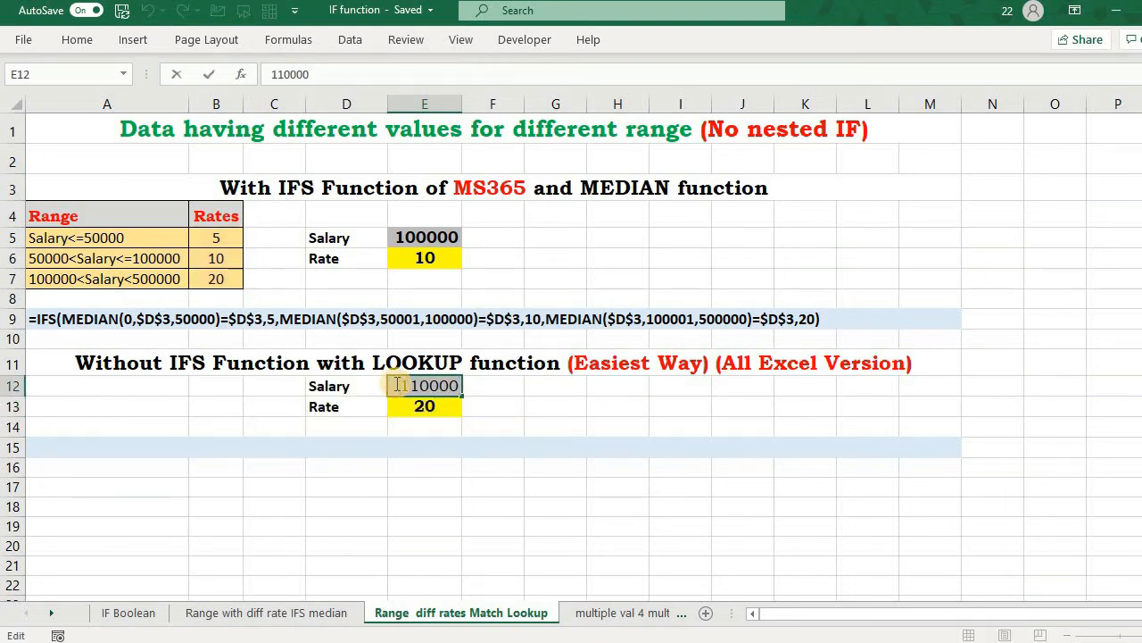
left_click(404, 405)
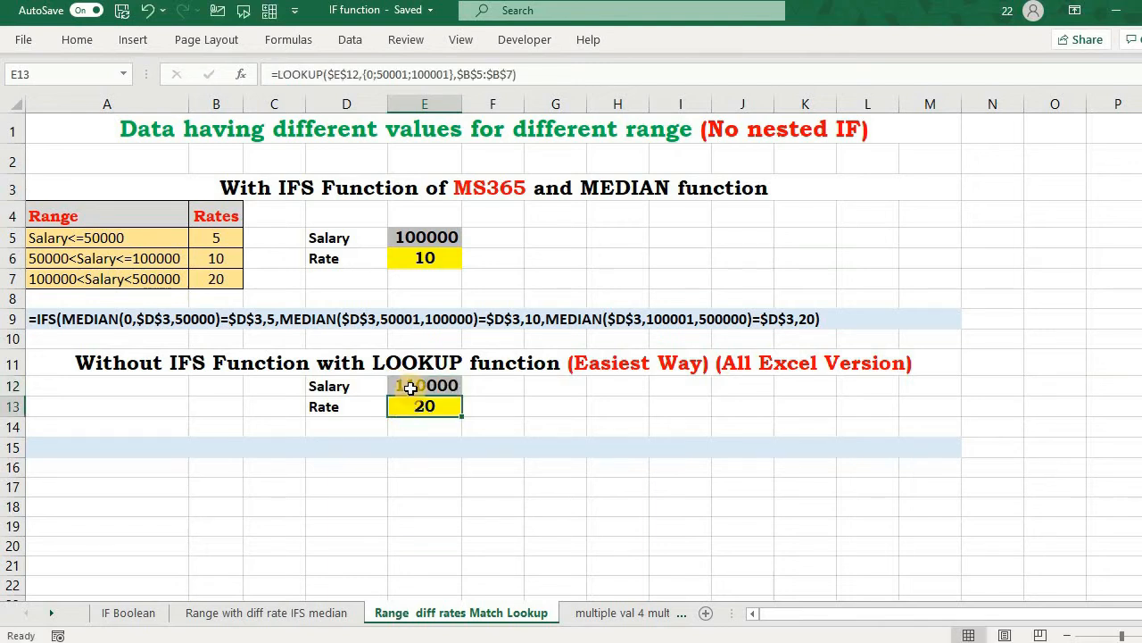
left_click(411, 388)
type("5")
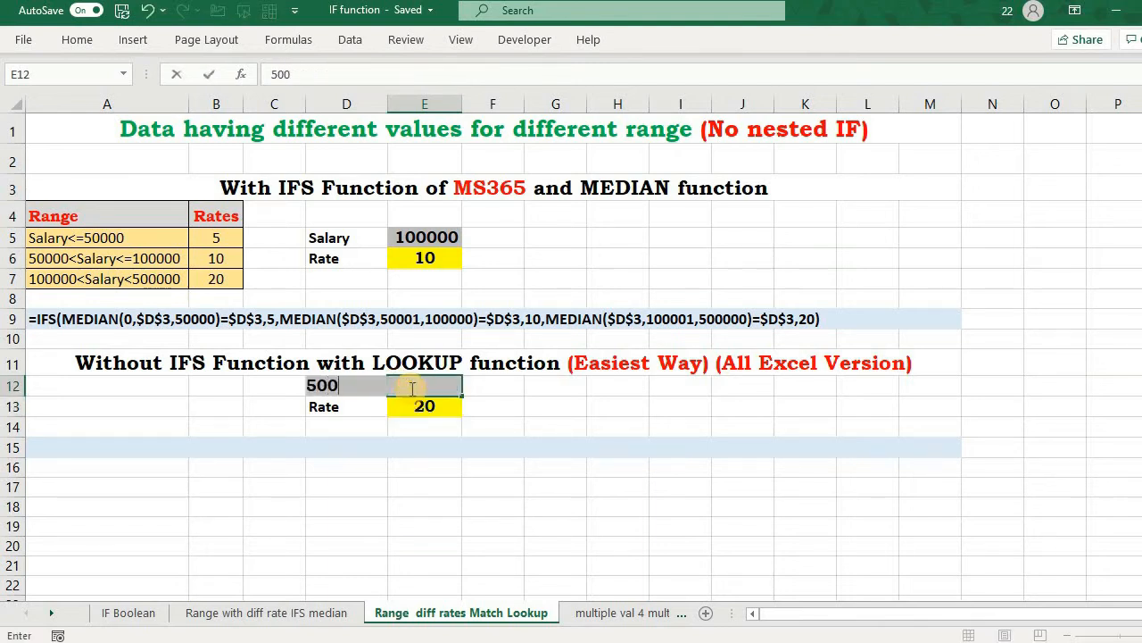
key("Return")
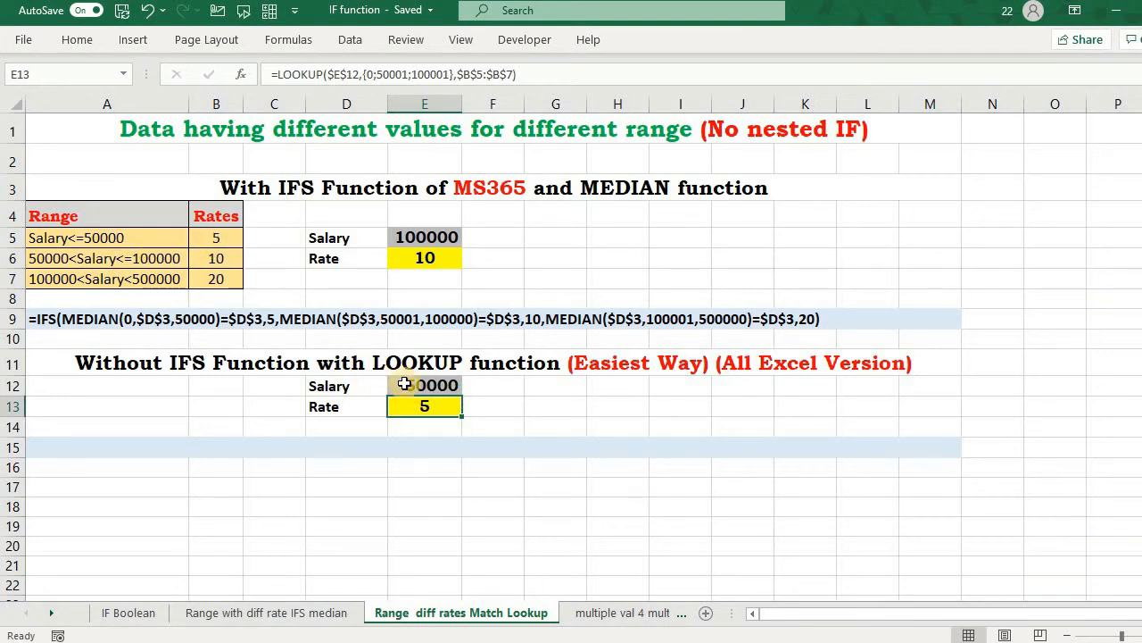
double_click(451, 386)
type("1")
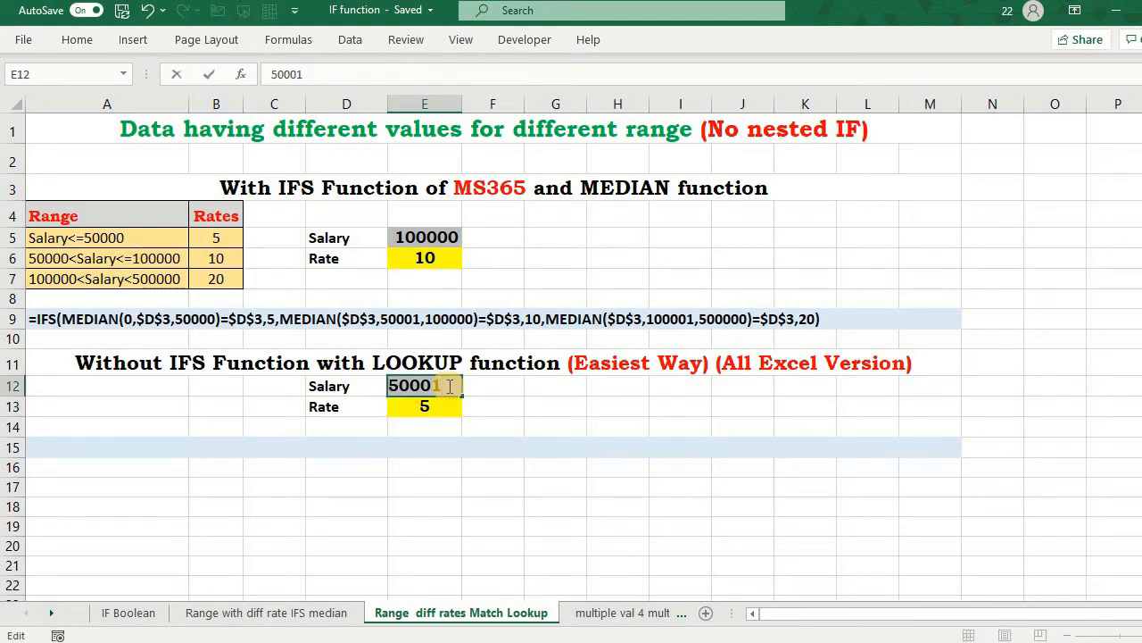
key("Return")
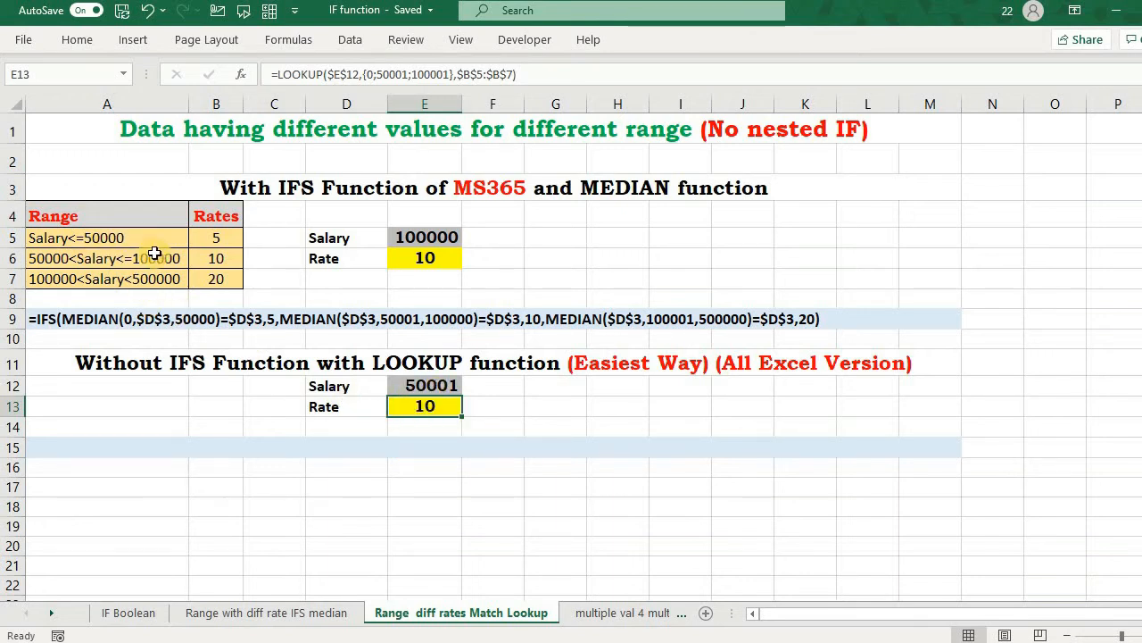
Step: Copy the text of the LOOKUP formula in E13 and paste it into the shaded cell A15
double_click(405, 406)
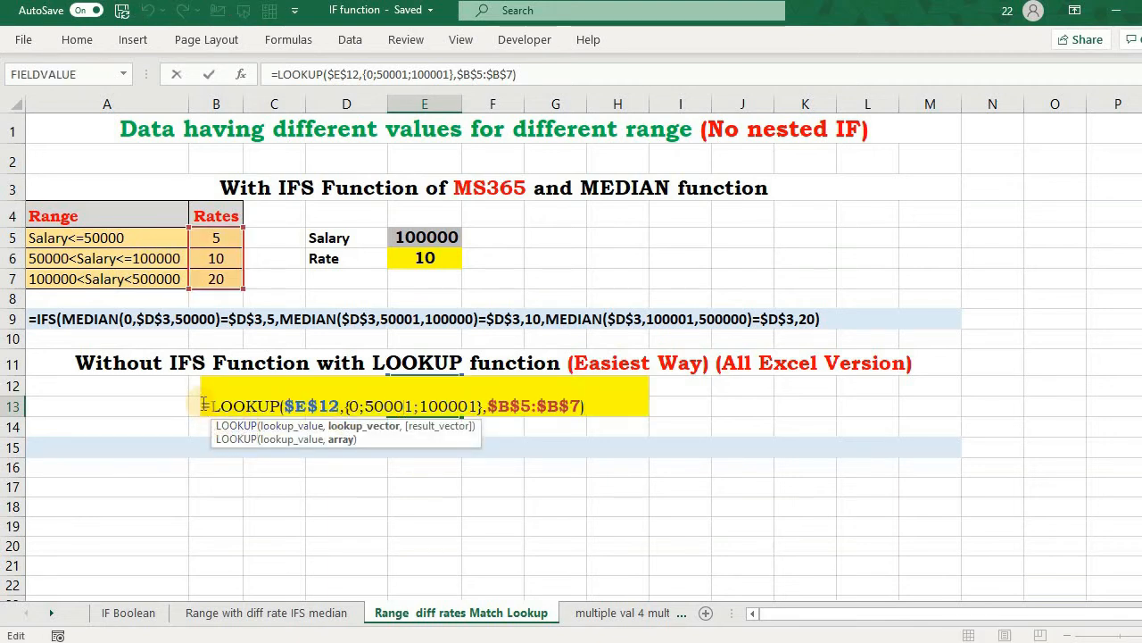
left_click_drag(204, 403, 620, 411)
key("ctrl+c")
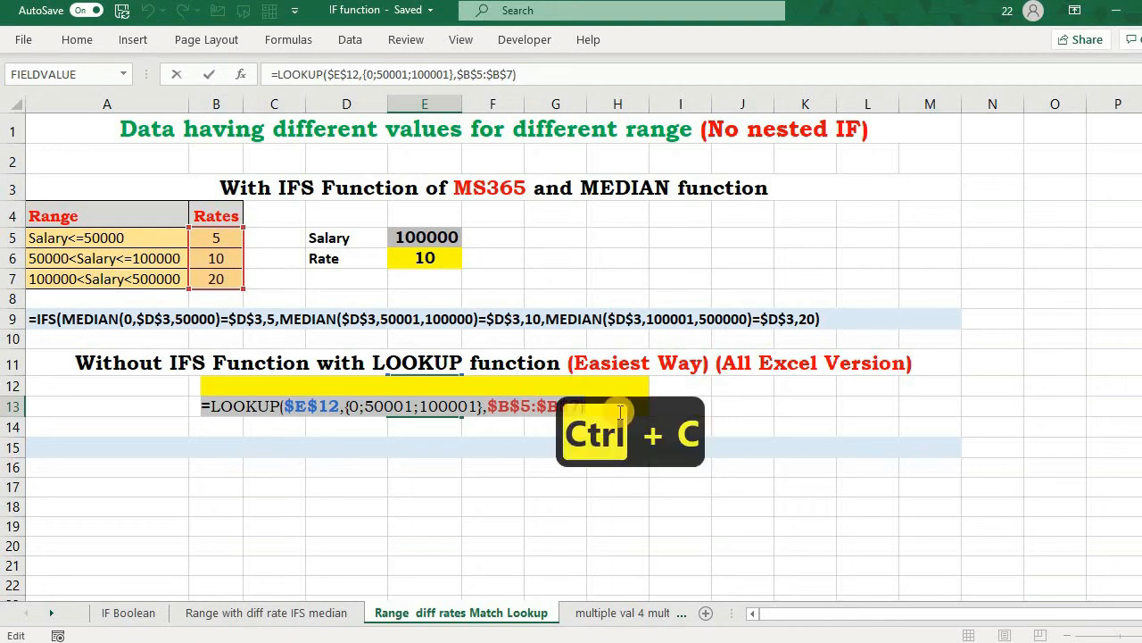
key("Return")
left_click(68, 447)
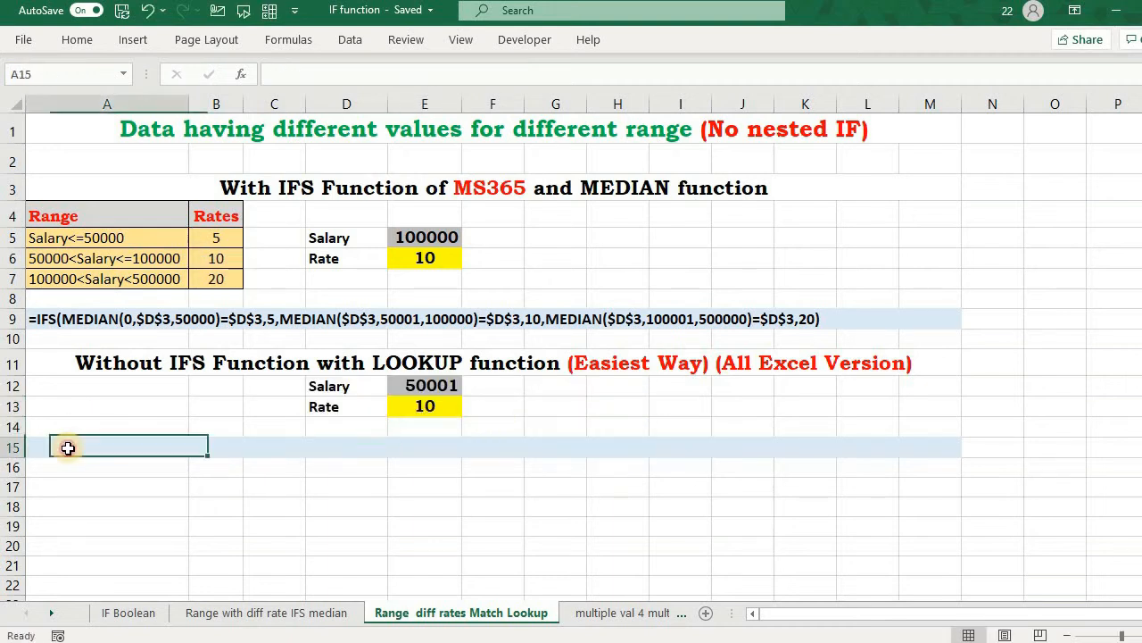
double_click(67, 447)
key("ctrl+v")
key("Return")
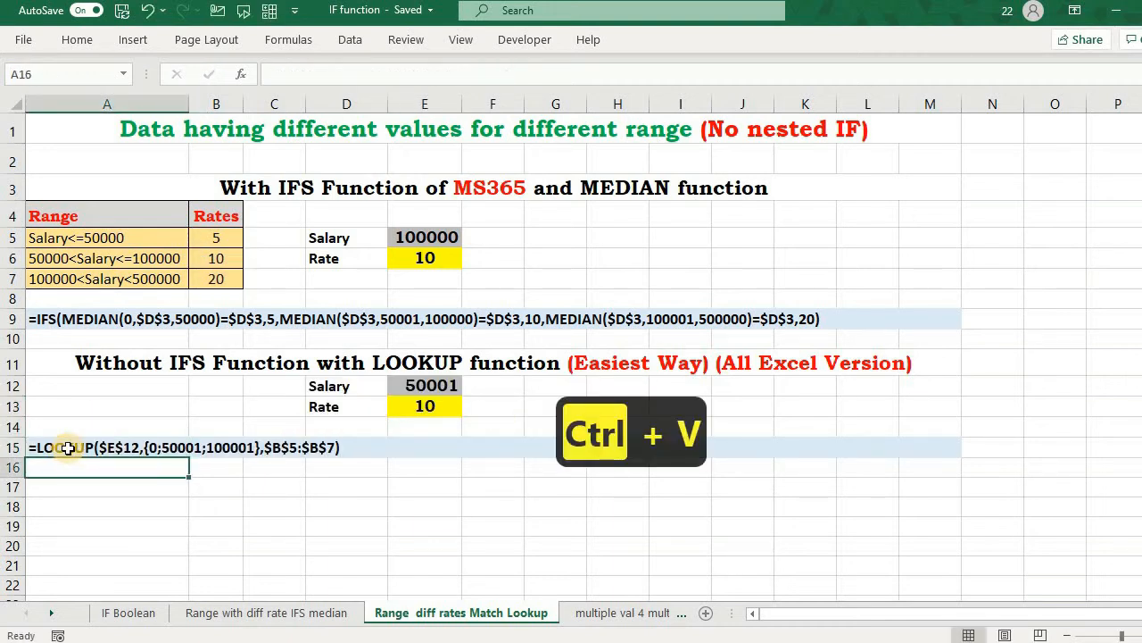
left_click(247, 482)
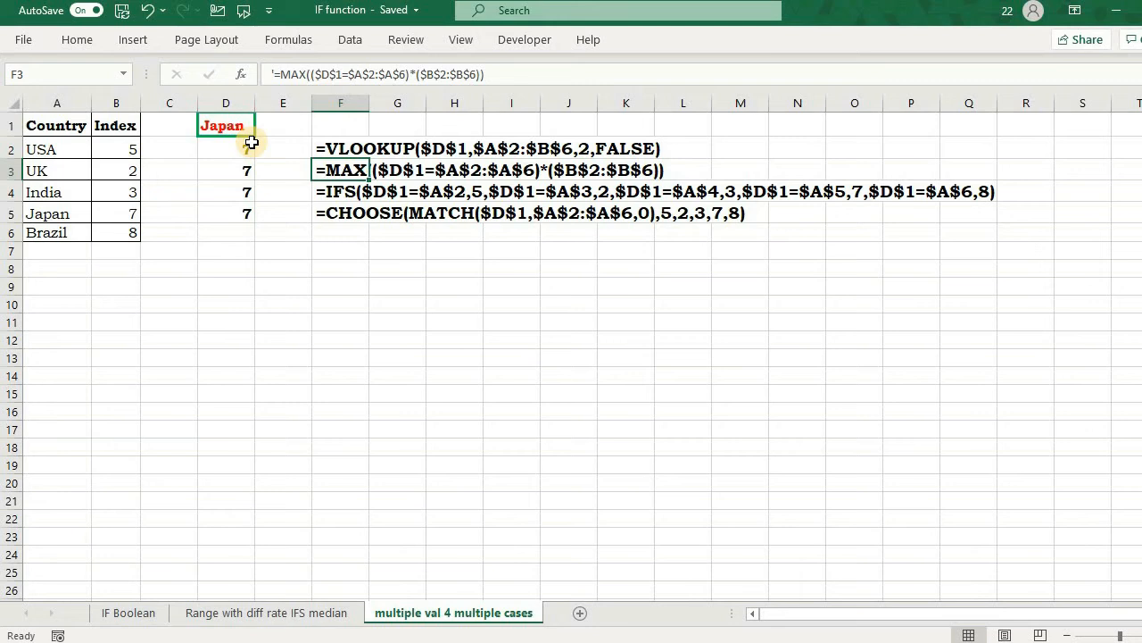
Step: Start a VLOOKUP formula in D2 of the multiple val 4 multiple cases sheet, with $D$1 as lookup value
left_click(252, 142)
type("=vloo")
key("Tab")
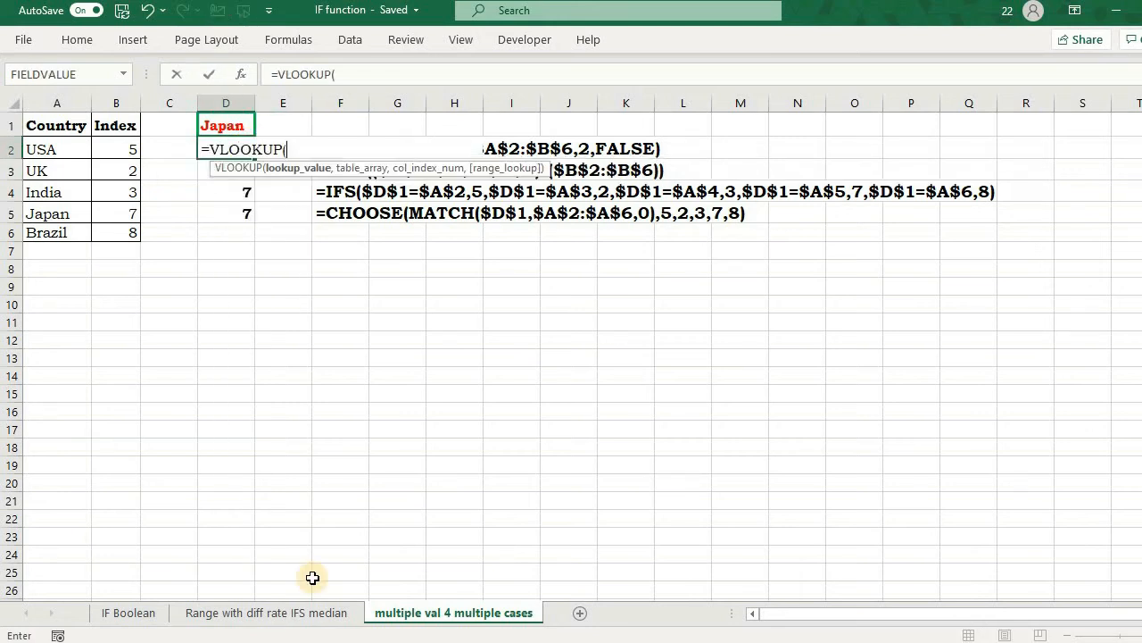
left_click(226, 116)
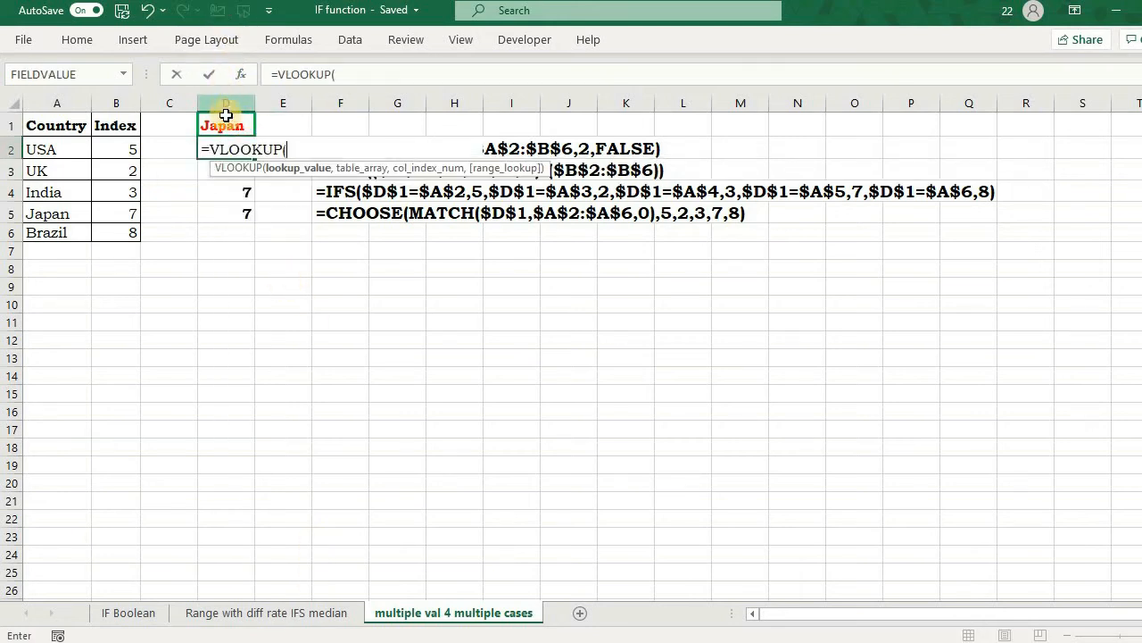
left_click(227, 121)
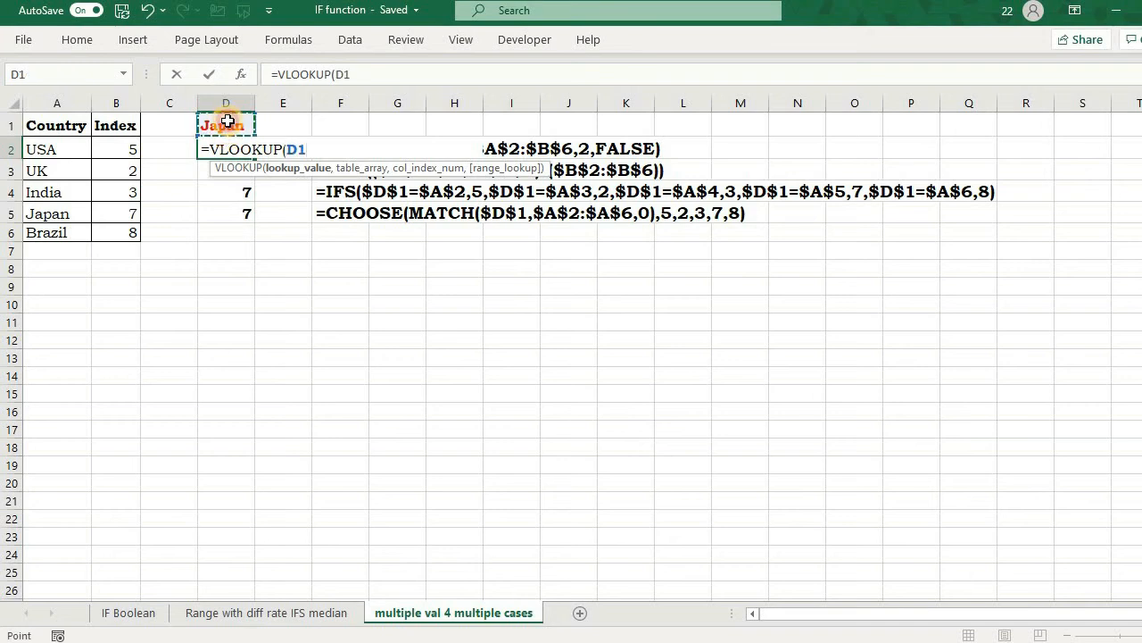
key("F4")
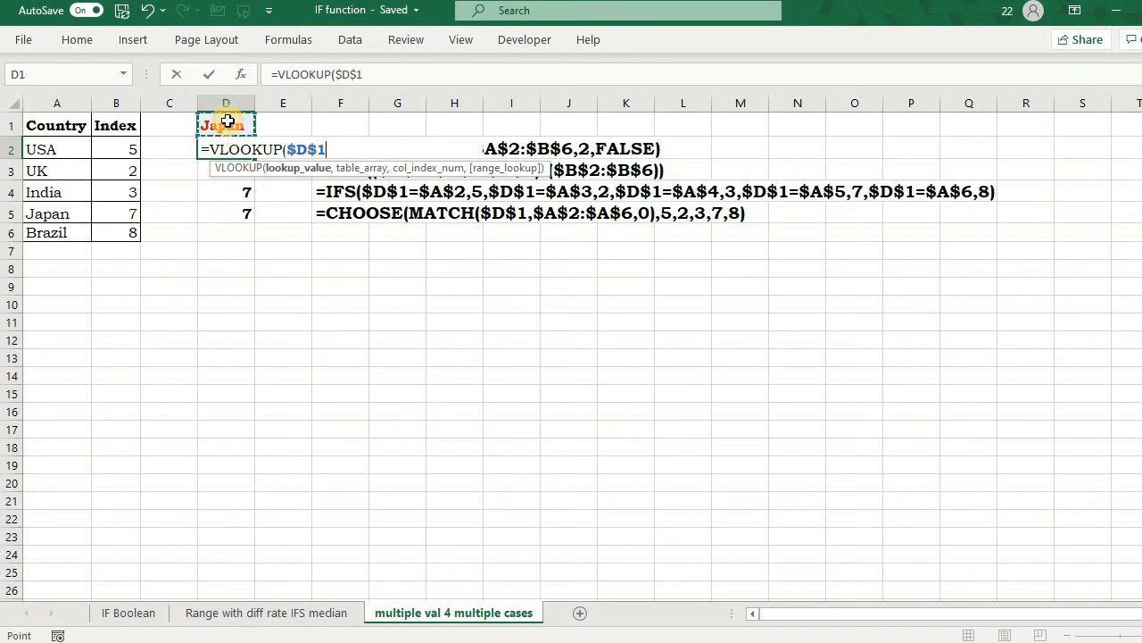
Step: Set the VLOOKUP table array to the absolute country and index range $A$2:$B$6
type(",")
left_click(58, 153)
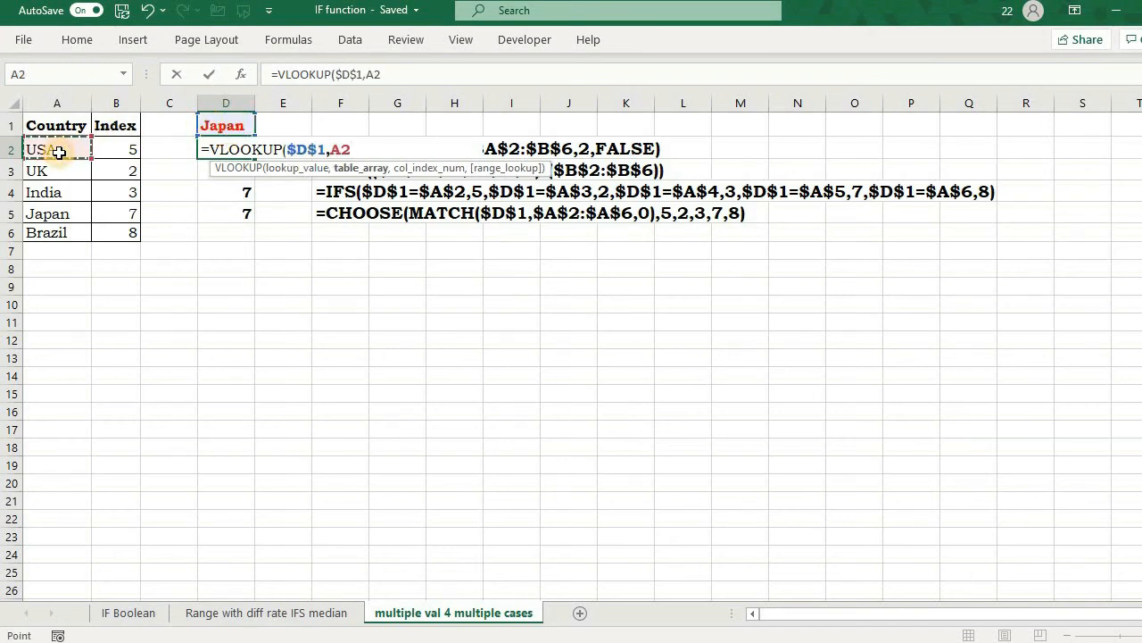
key("ctrl+shift+Down")
key("ctrl+shift+Right")
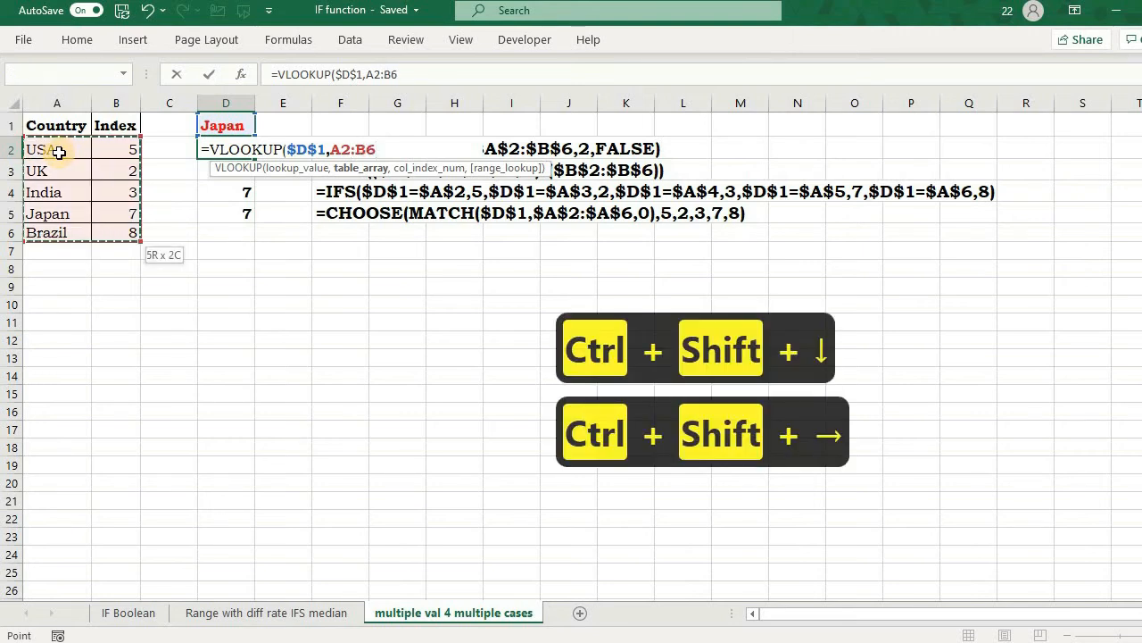
key("F4")
type(",")
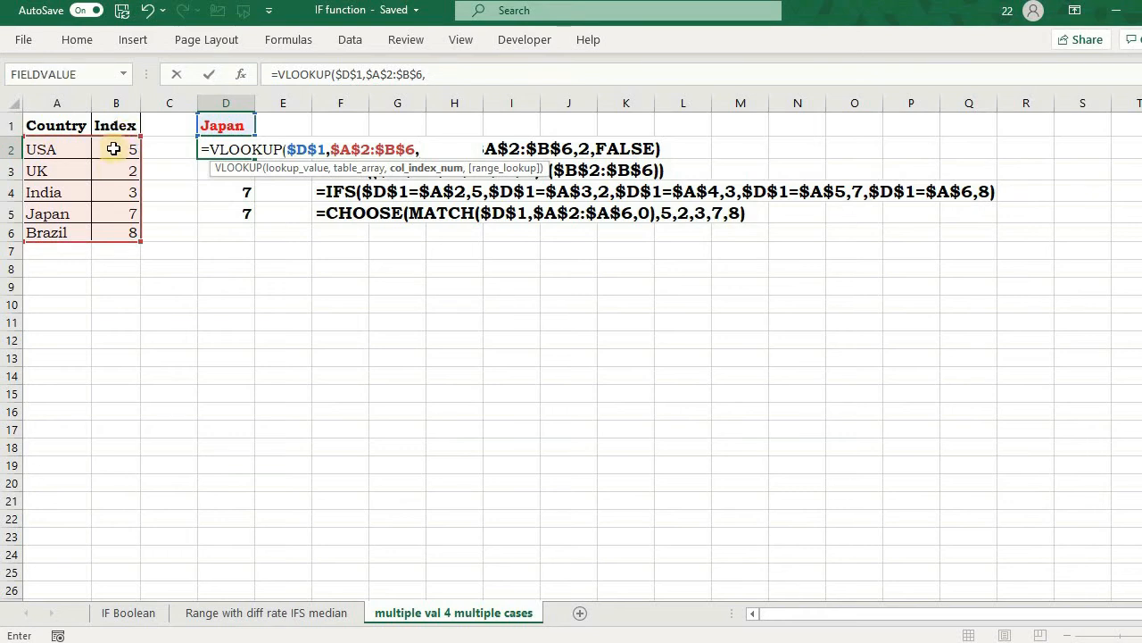
Step: Complete the VLOOKUP in D2 with column index 2 and exact match FALSE, and enter the formula
type("2,")
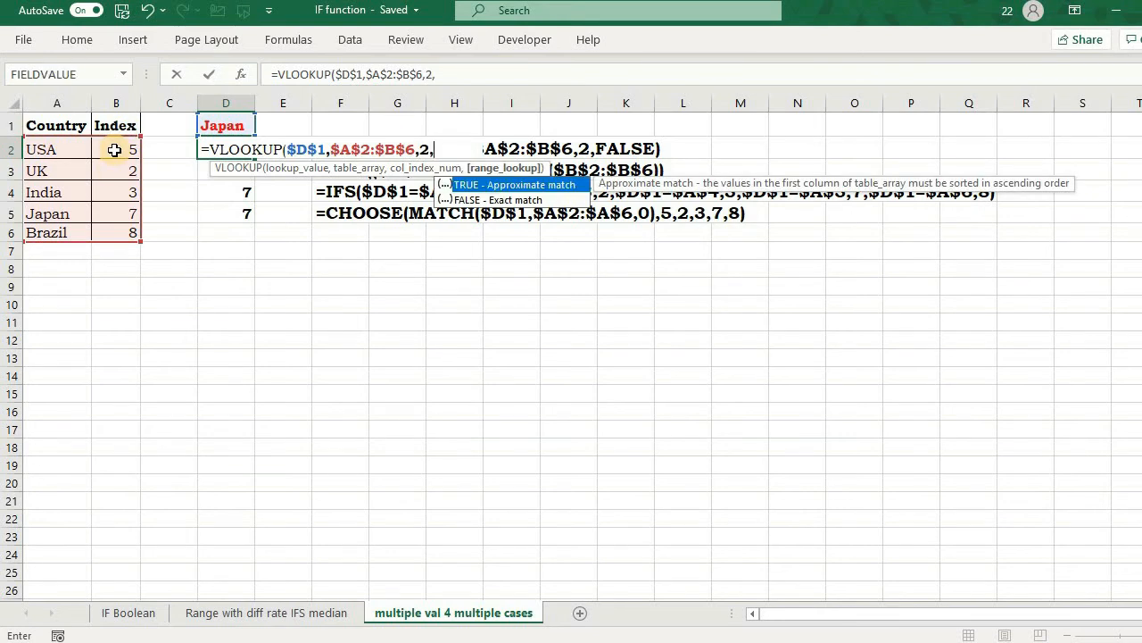
key("Down")
key("Escape")
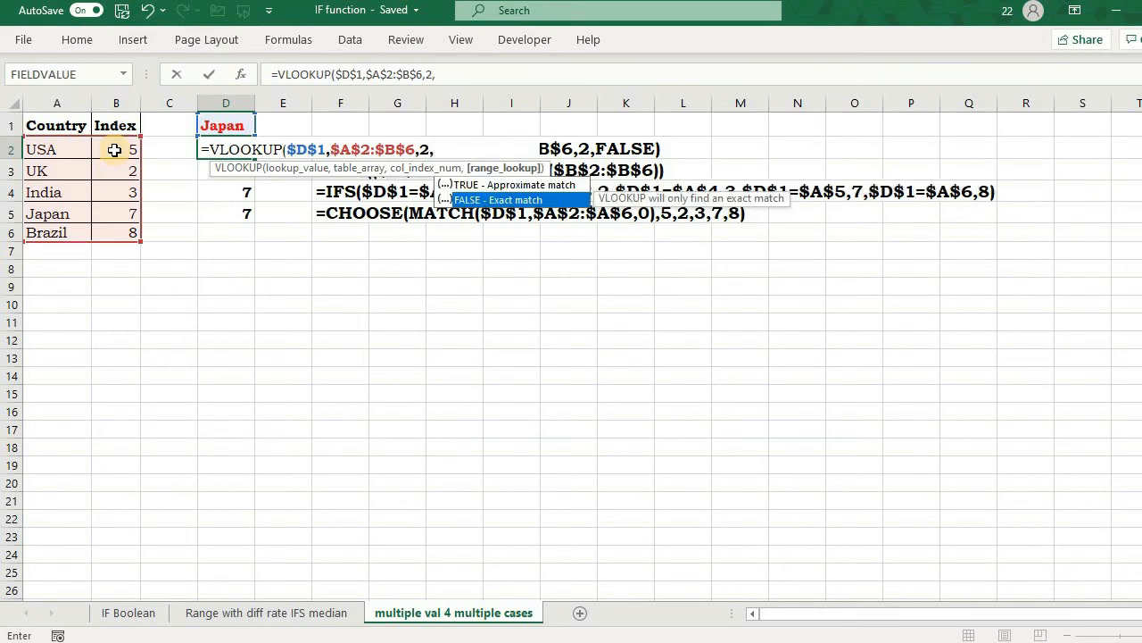
key("Tab")
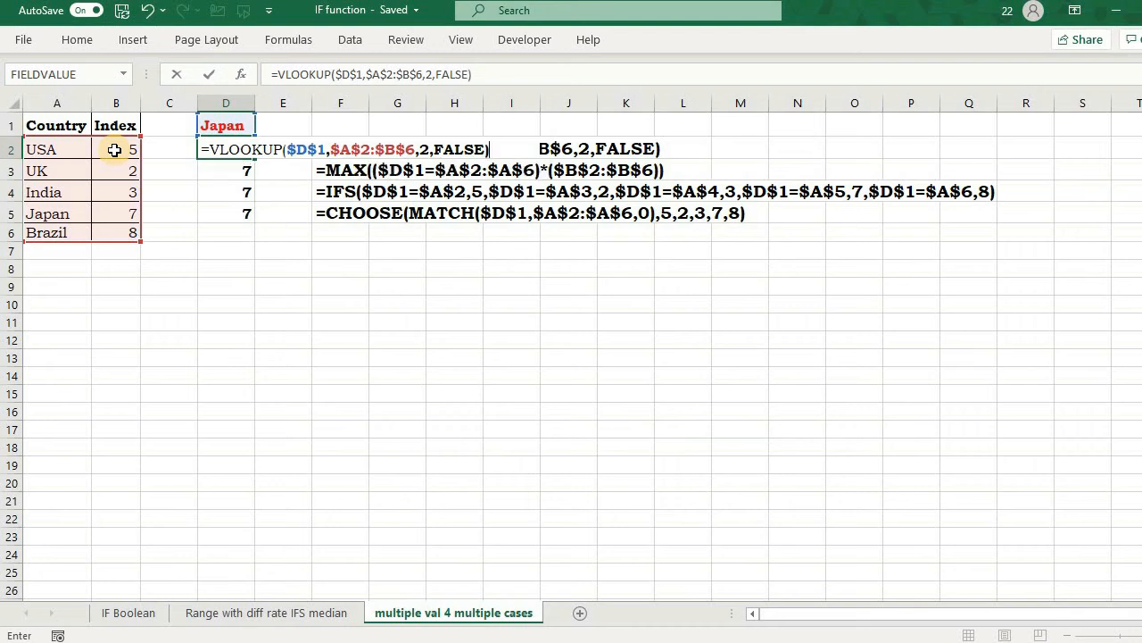
key("Return")
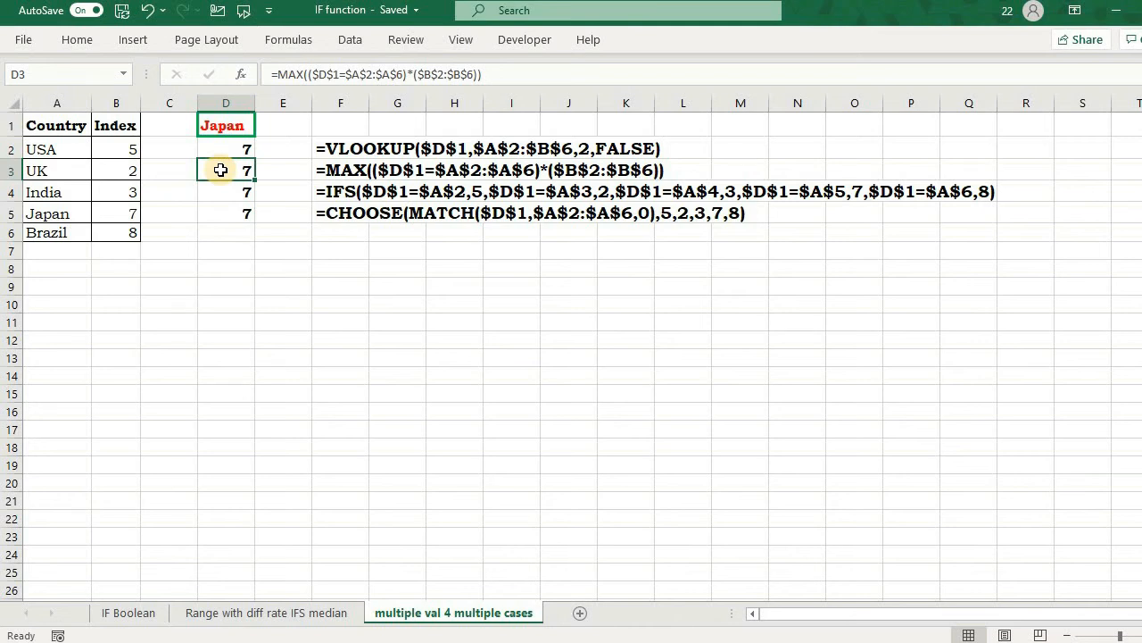
Step: Start replacing the formula in D3 with a comparison on the absolute reference, =$D$1=
type("=")
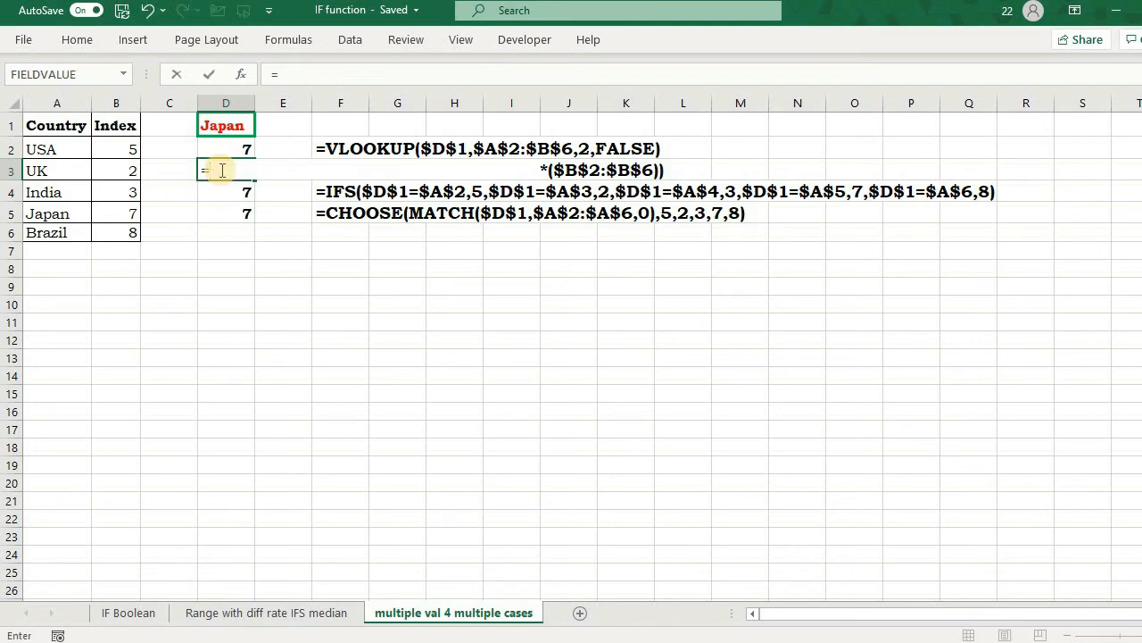
left_click(223, 122)
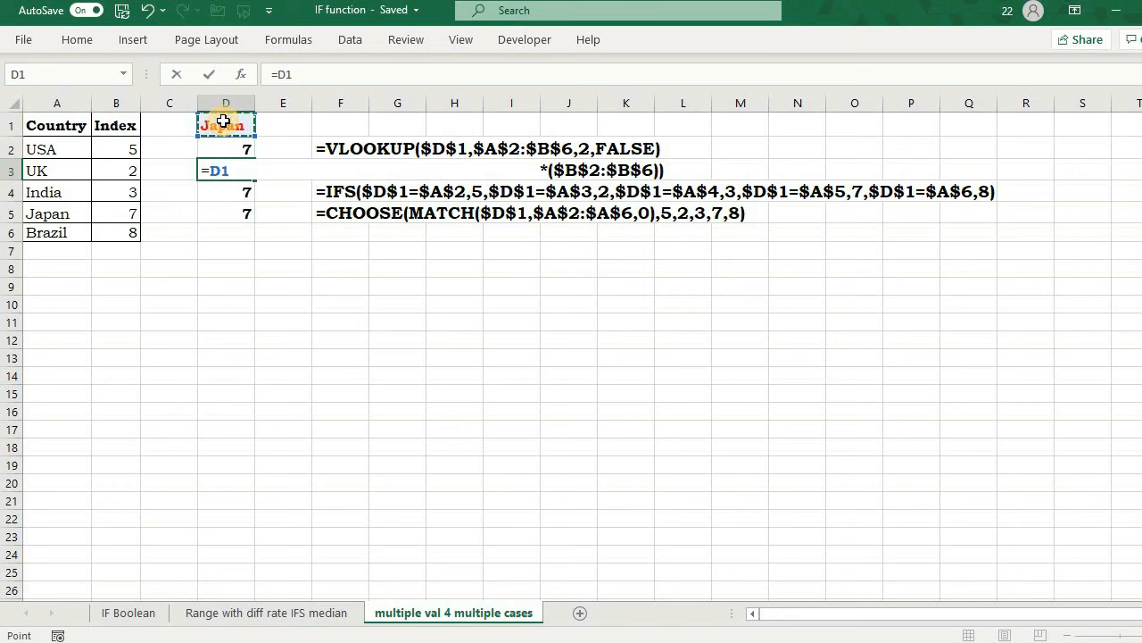
key("F4")
type("=")
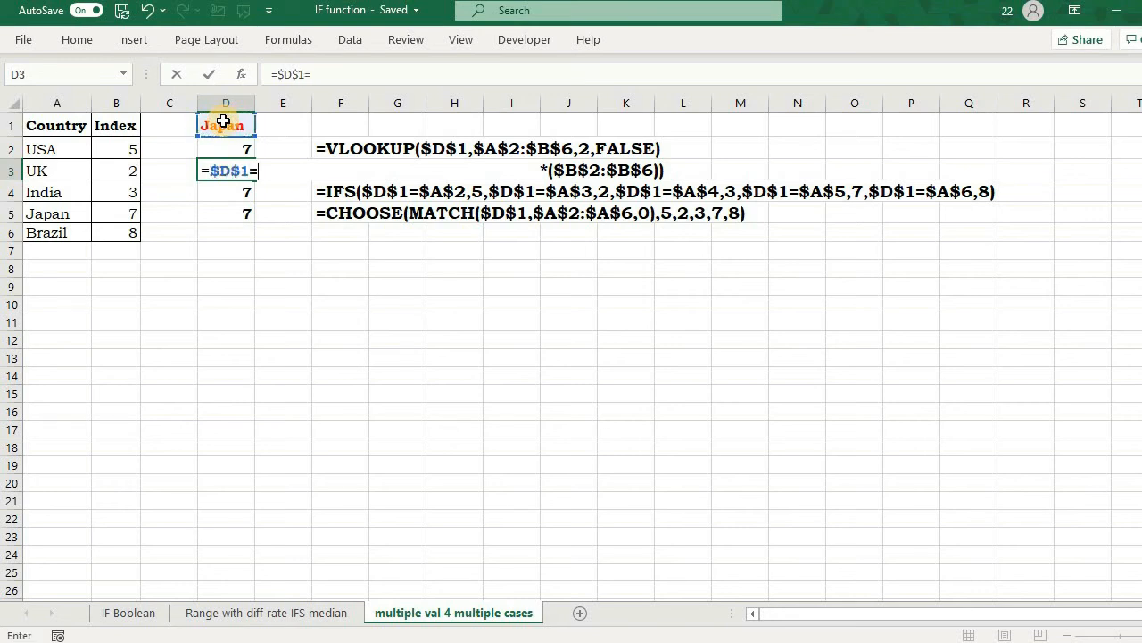
left_click(40, 151)
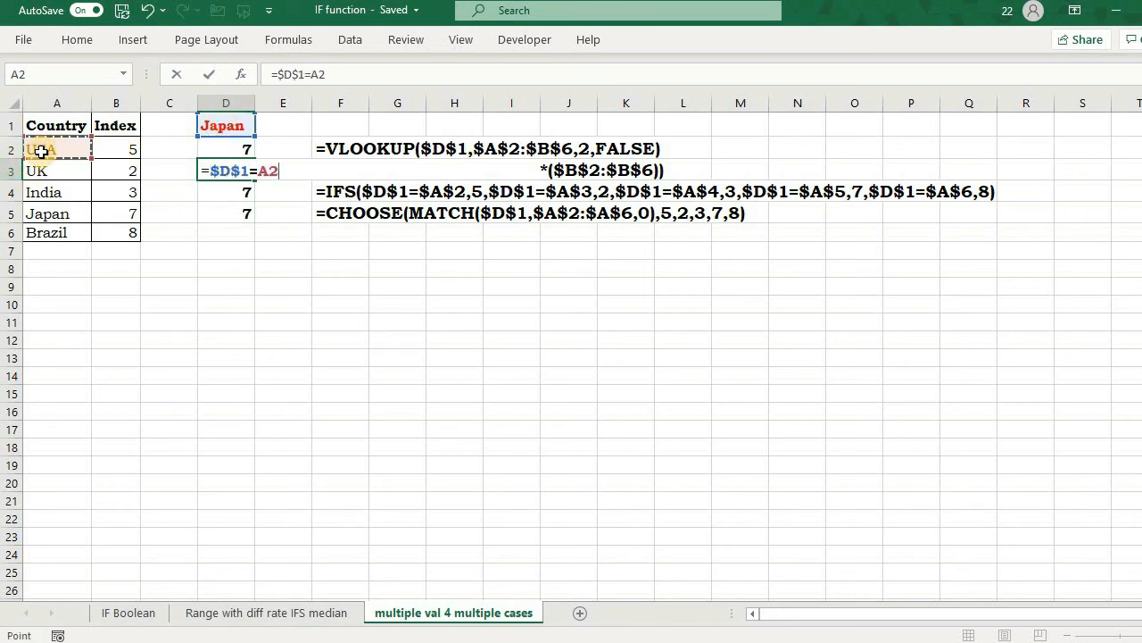
key("ctrl+shift+Down")
left_click_drag(224, 148, 215, 167)
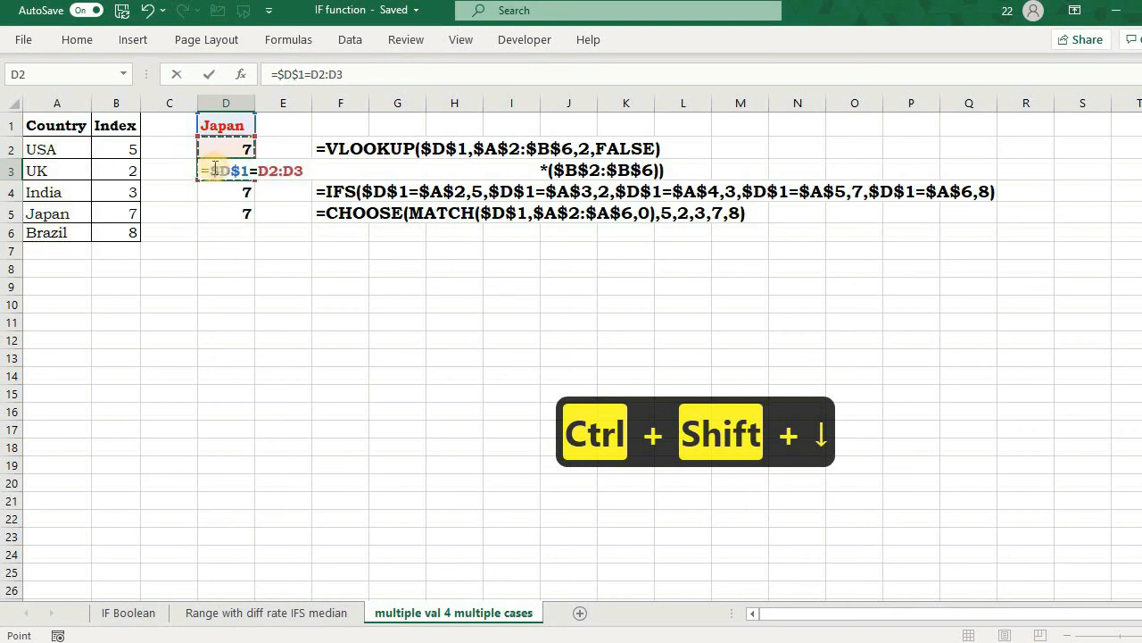
key("BackSpace")
key("BackSpace")
key("BackSpace")
key("BackSpace")
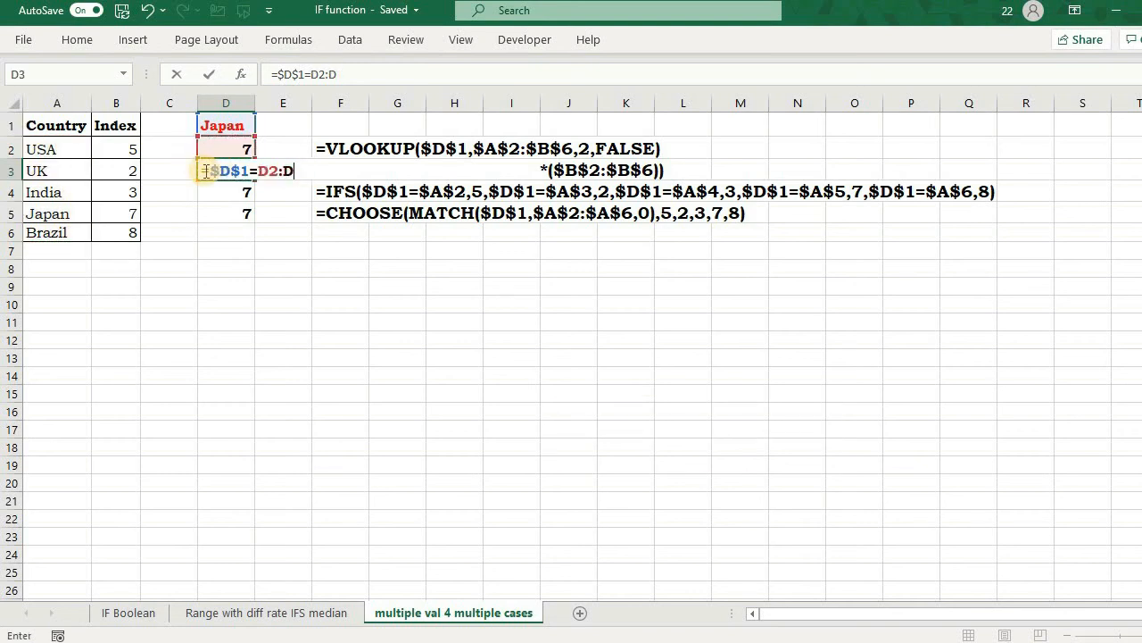
key("BackSpace")
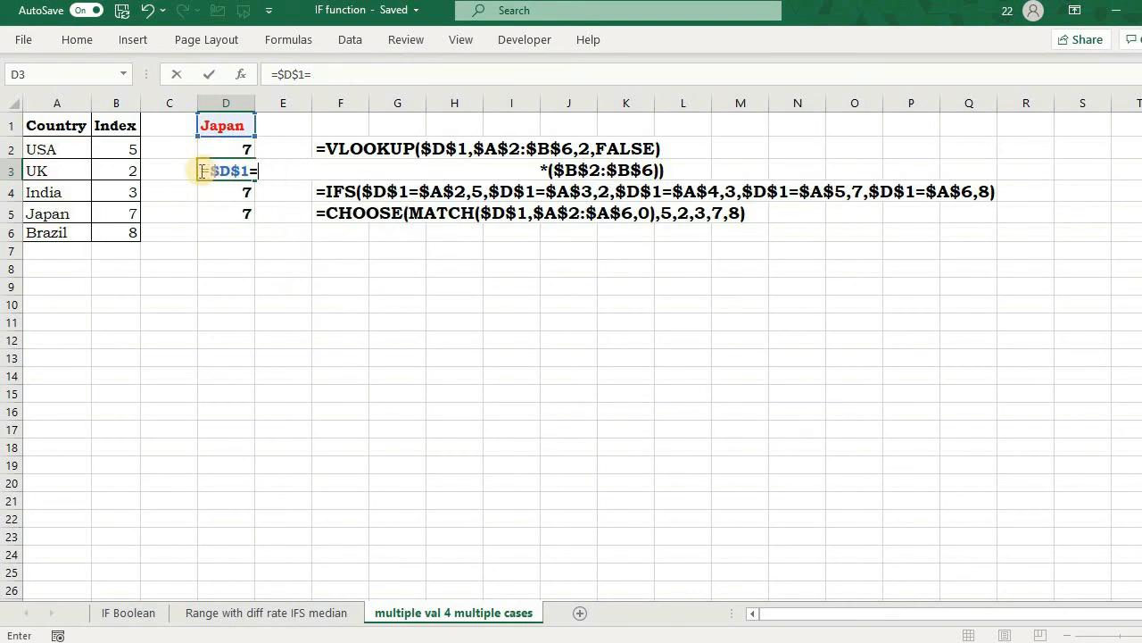
Step: Compare $D$1 with the absolute country range $A$2:$A$6 in the D3 formula
left_click(76, 146)
key("ctrl+shift+Down")
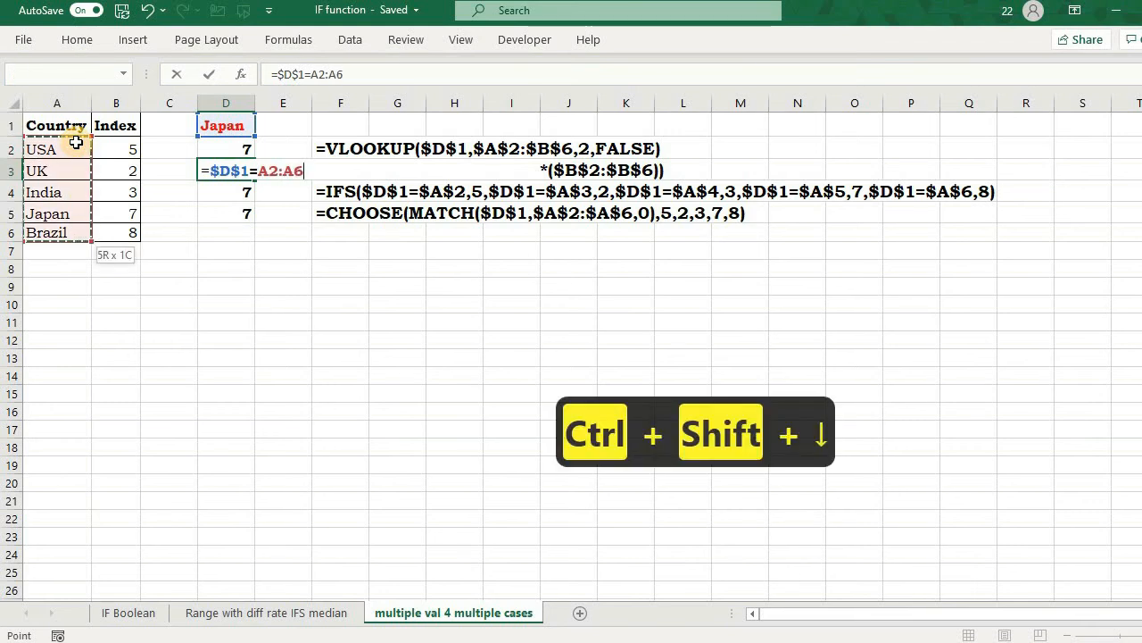
key("F4")
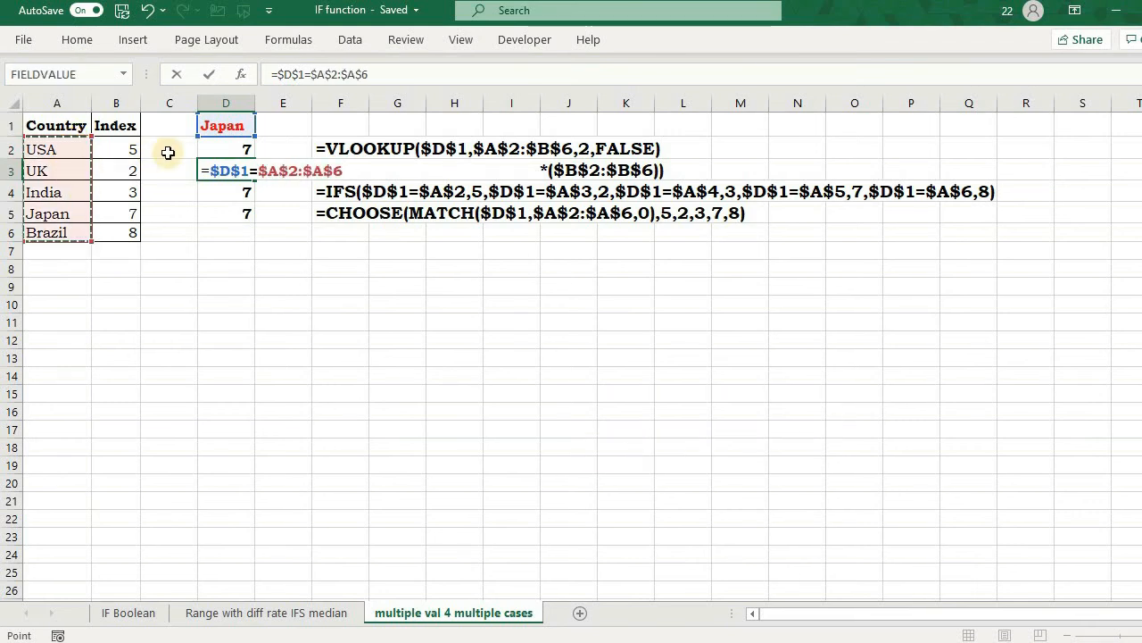
Step: Evaluate the whole comparison in D3 to inspect its array of logical values, and restore the formula text
left_click_drag(202, 170, 444, 152)
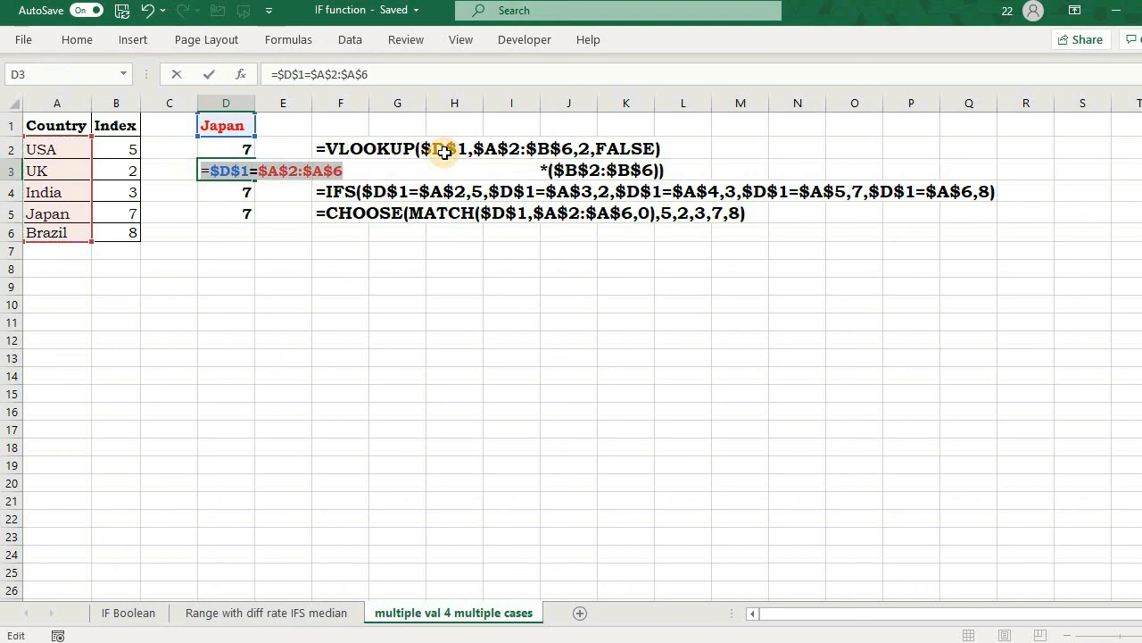
key("ctrl+equal")
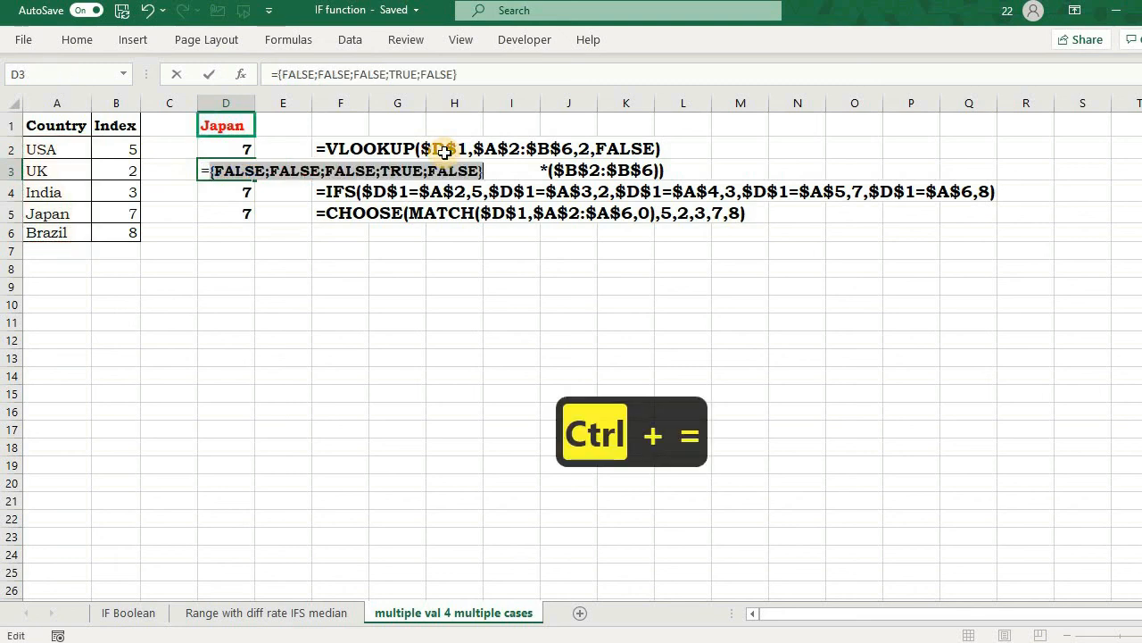
key("ctrl+z")
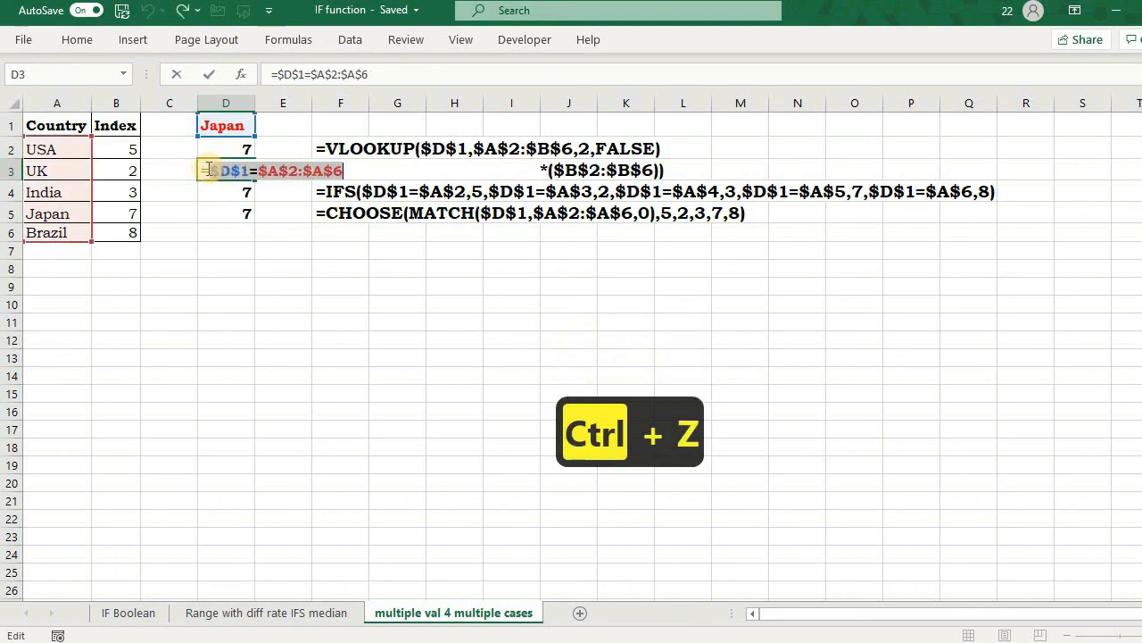
Step: Enclose the D3 comparison in parentheses and multiply it by the absolute index range $B$2:$B$6
left_click(208, 171)
type("(")
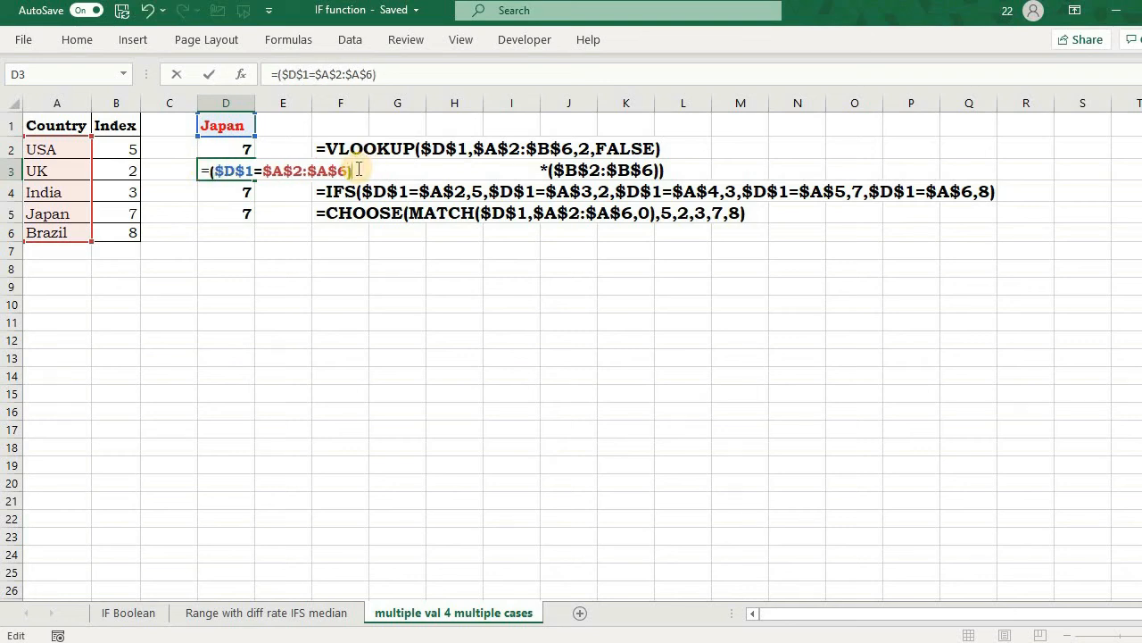
type(")*")
left_click(117, 149)
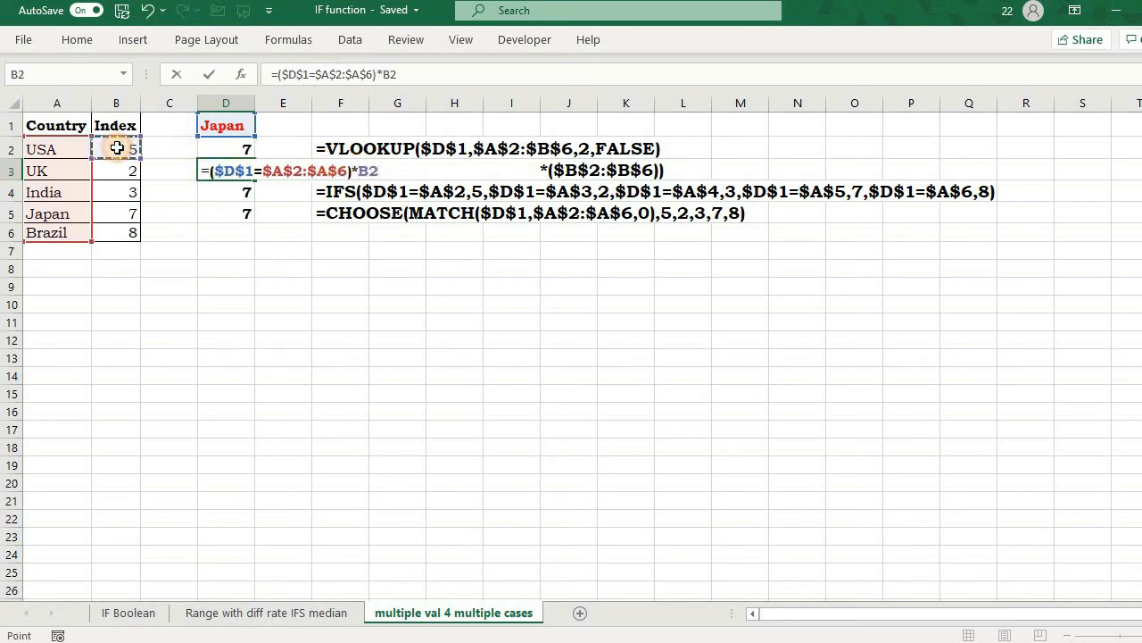
key("ctrl+shift+Down")
key("F4")
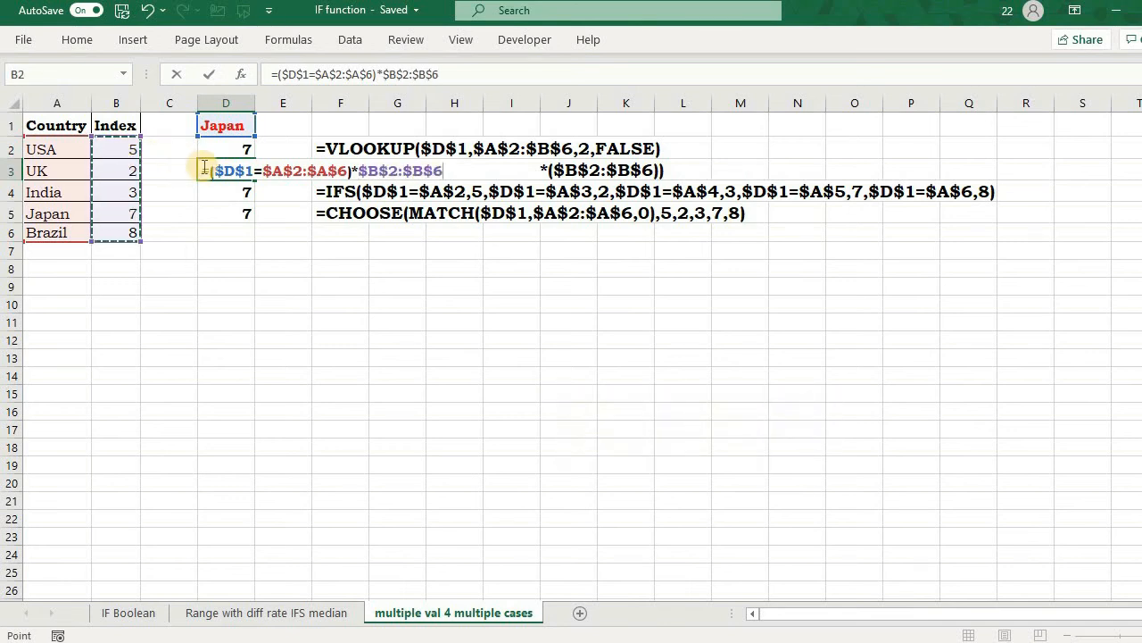
Step: Evaluate the multiplied expression in D3 to inspect its resulting array, and restore the formula text
left_click_drag(204, 167, 462, 173)
key("ctrl+equal")
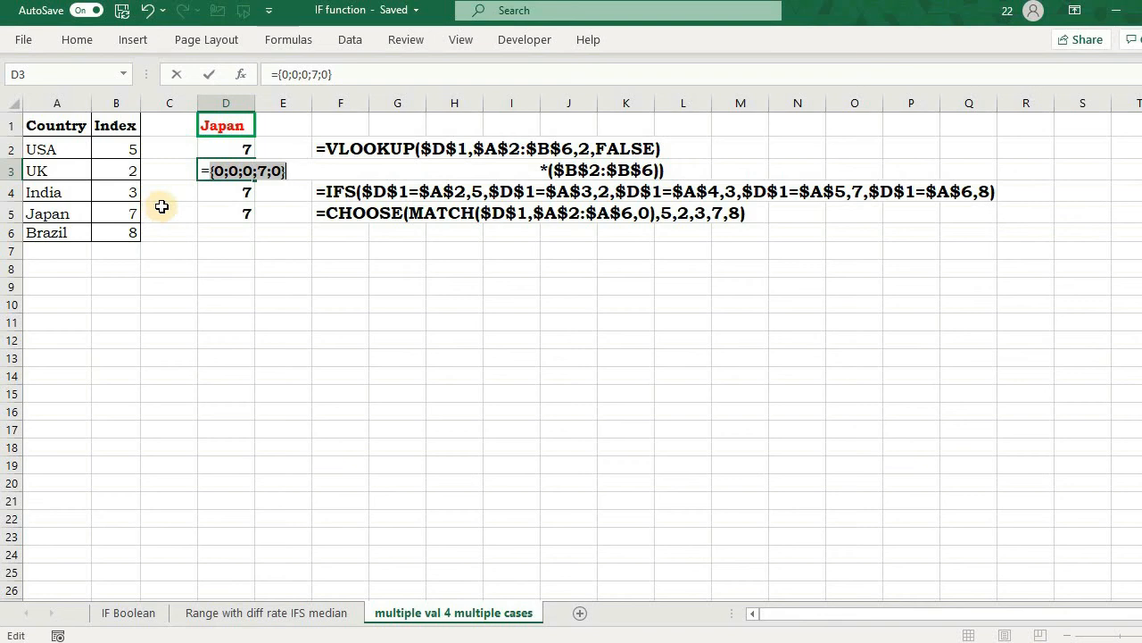
key("ctrl+z")
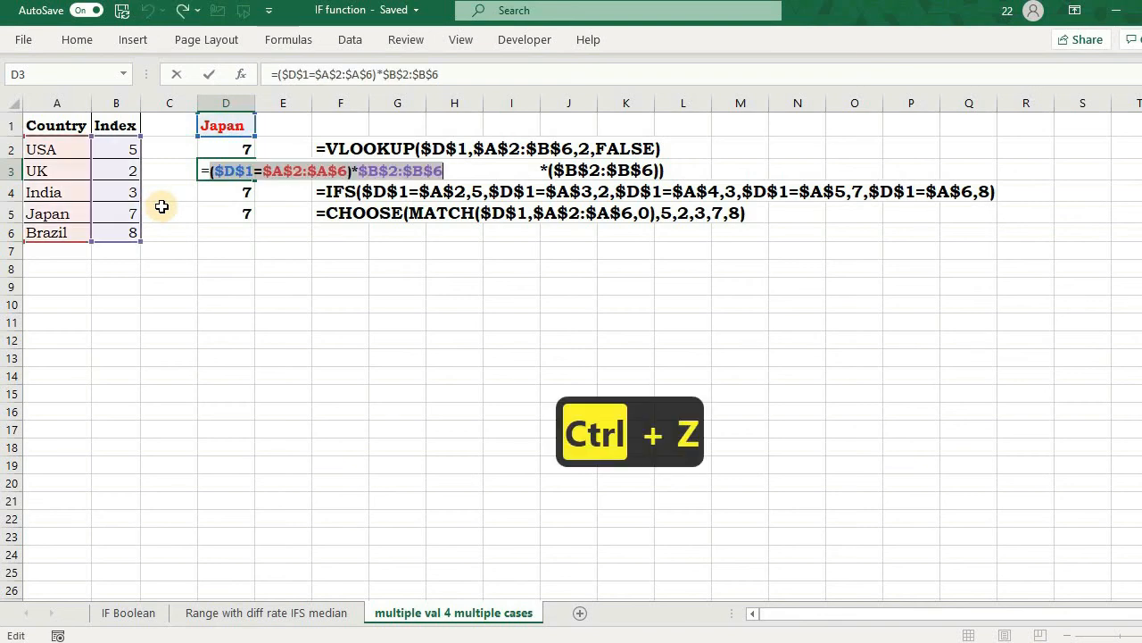
Step: Wrap the product in D3 in a MAX function and enter the formula
left_click(207, 170)
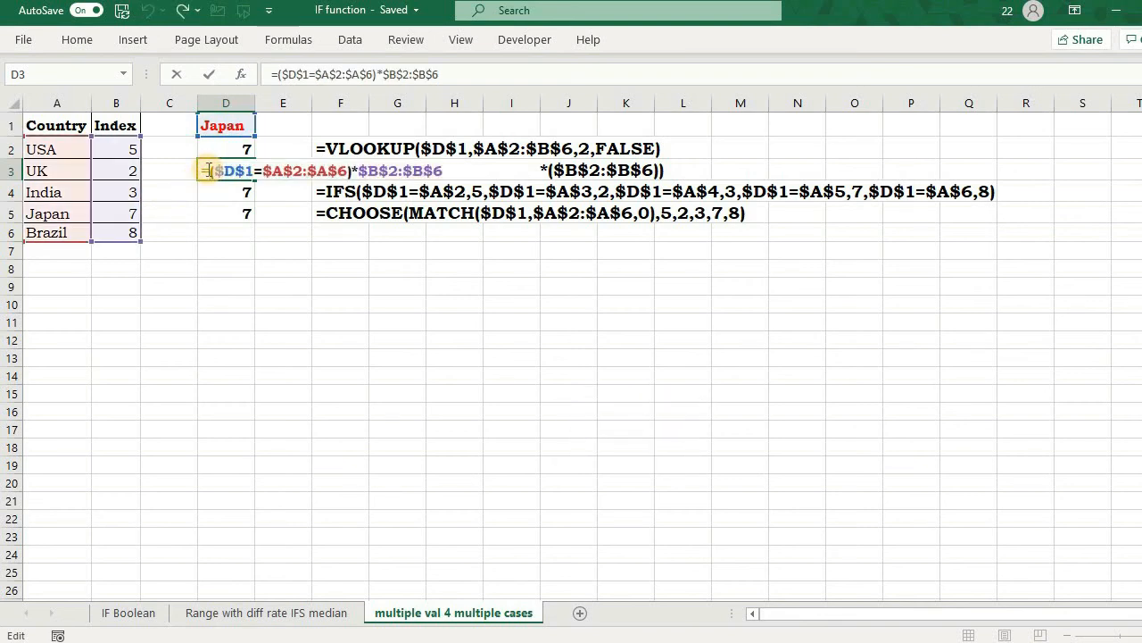
type("max(")
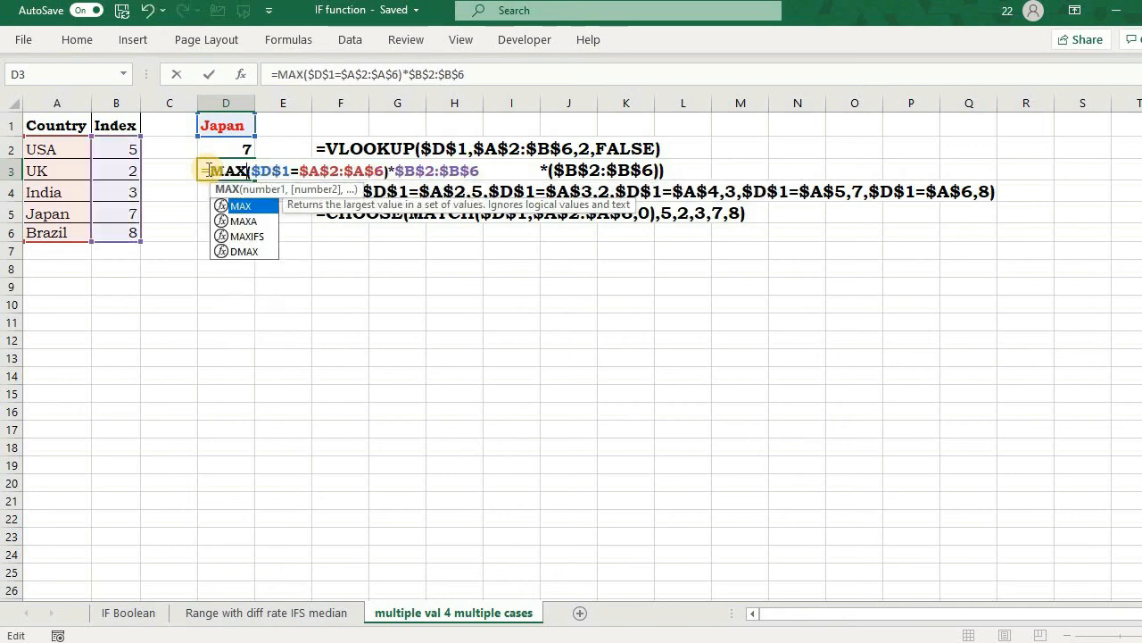
type("(")
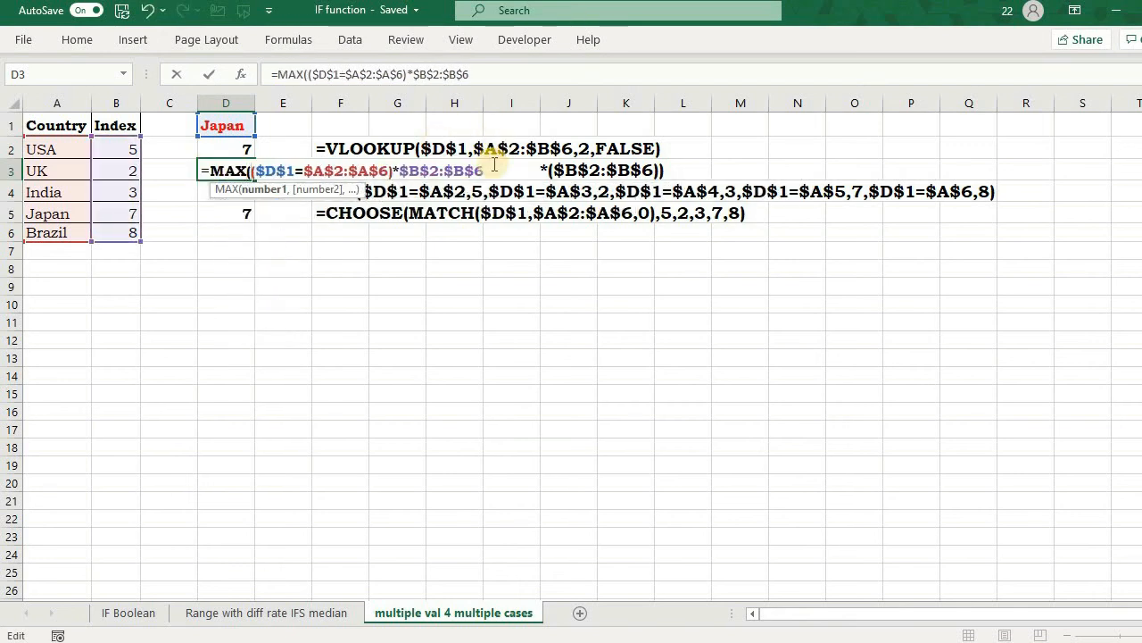
key("Return")
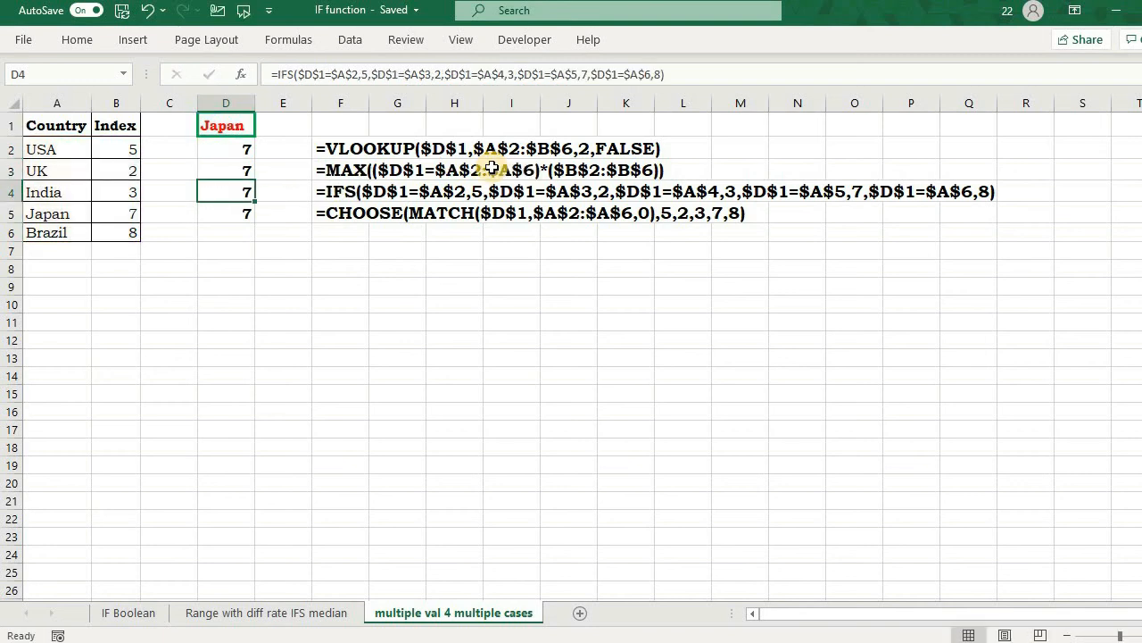
Step: Open the IFS formula in D4 to examine its country tests and values, and close it without edits
double_click(205, 192)
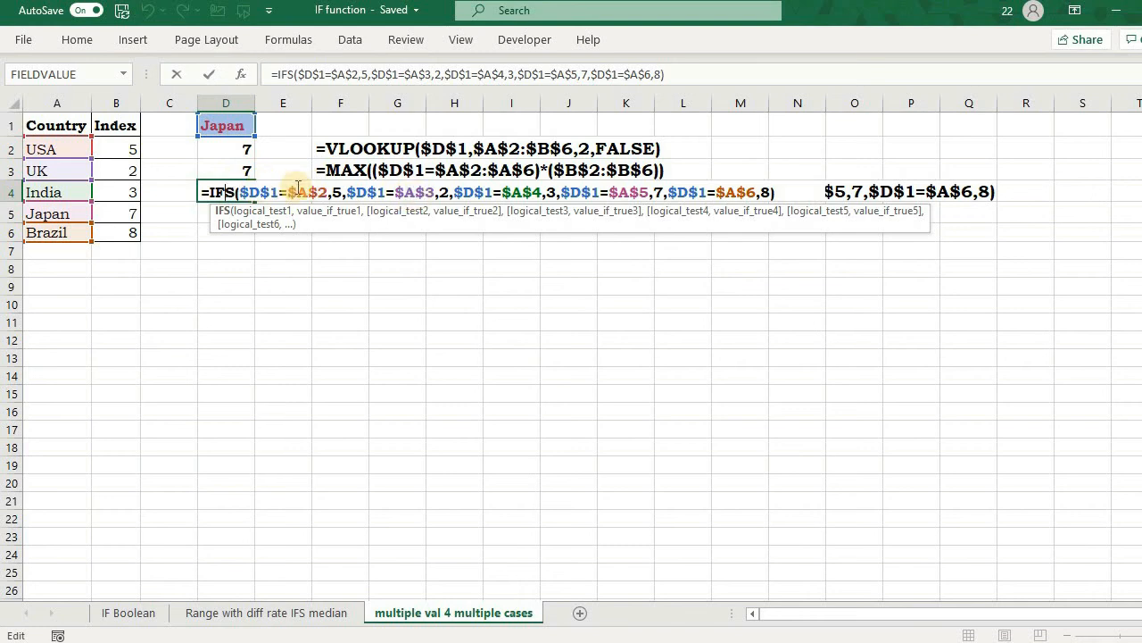
key("Return")
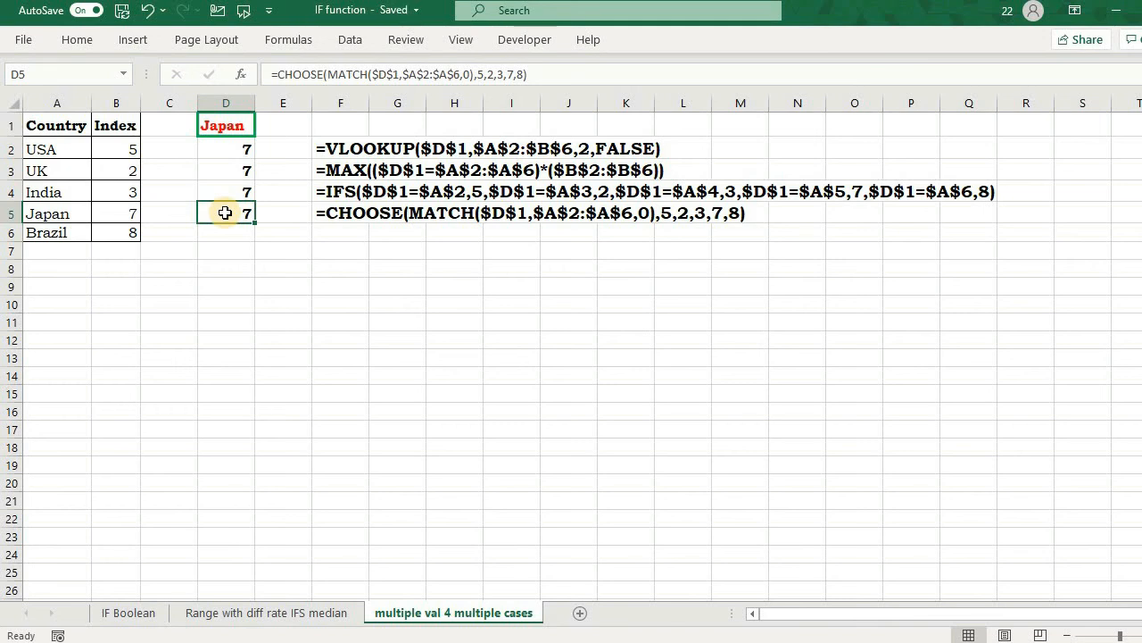
Step: Clear D5 and begin a CHOOSE formula whose index number is a MATCH function looking up the absolute reference $D$1
key("Delete")
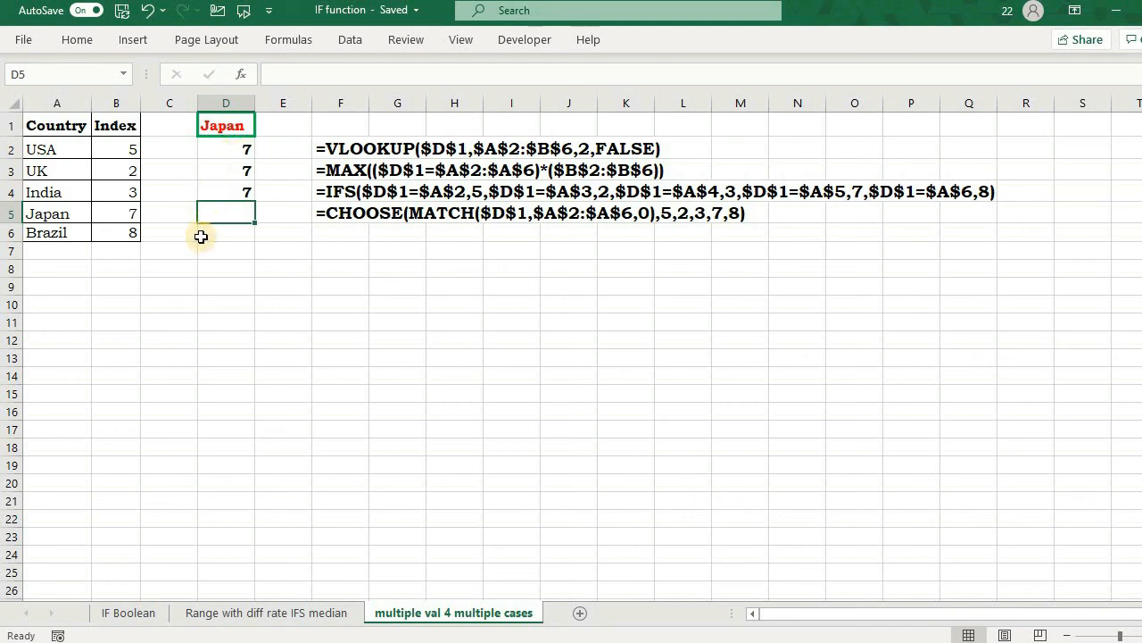
type("=")
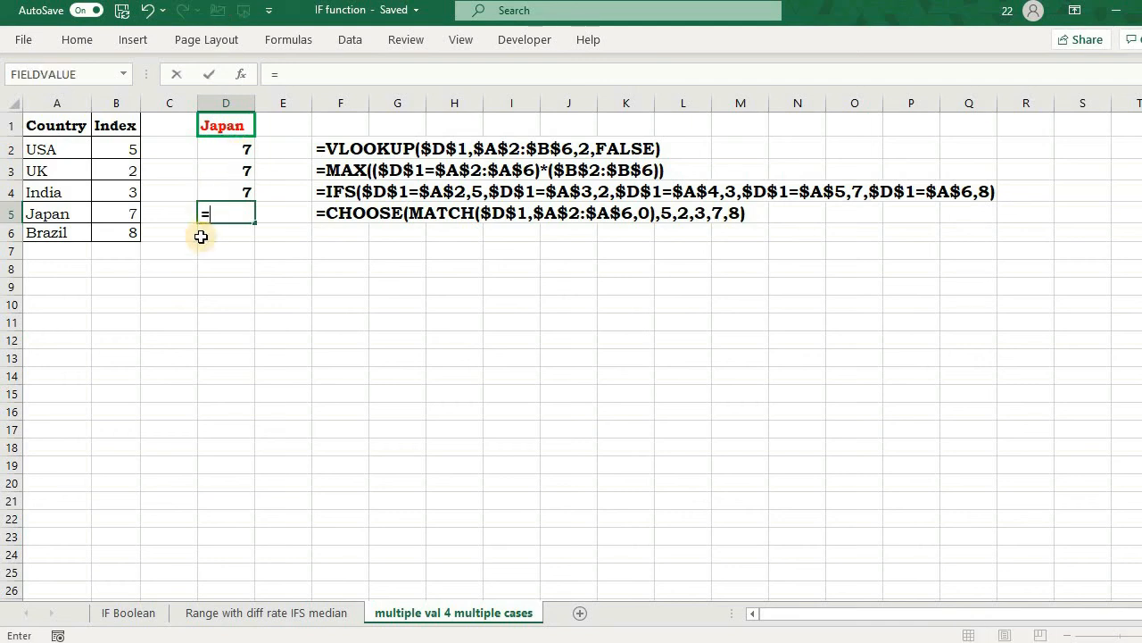
type("choose")
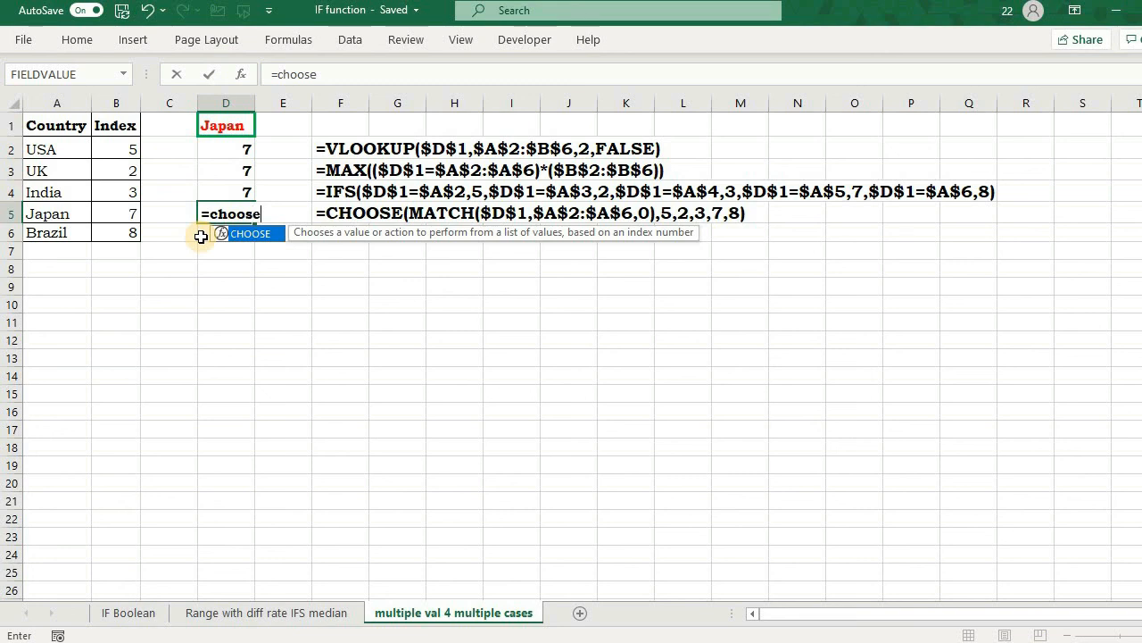
key("Tab")
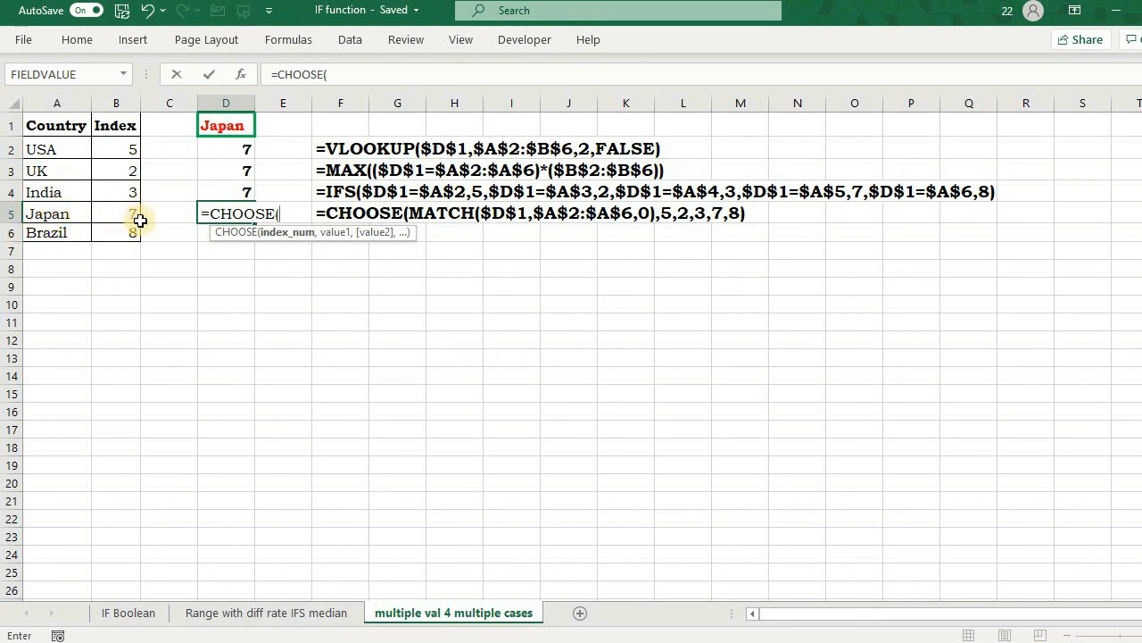
type("match")
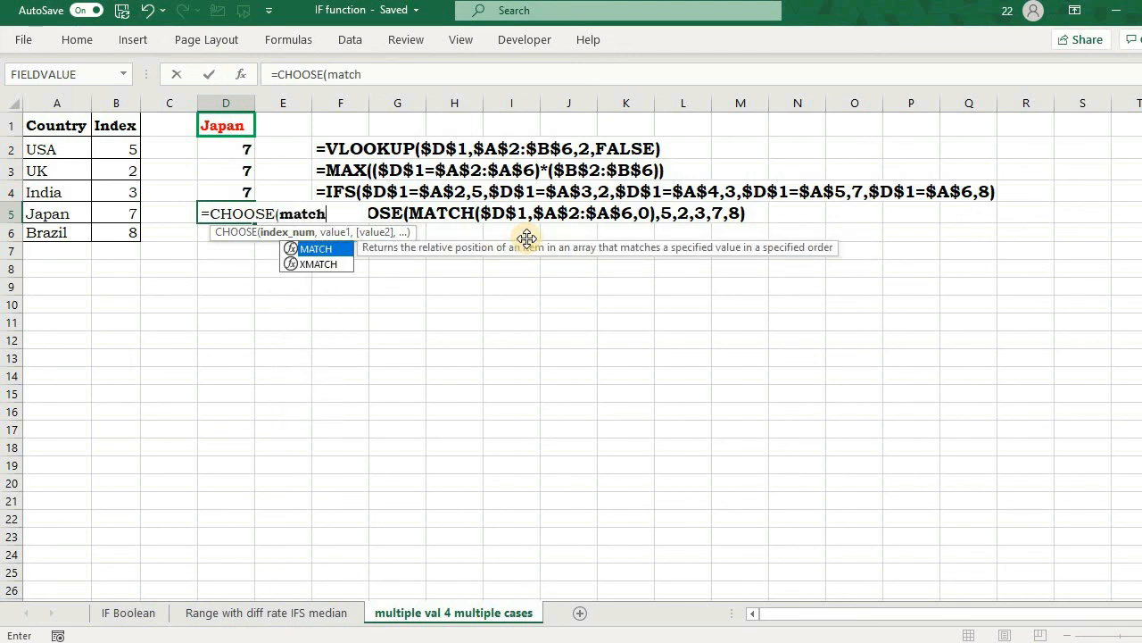
key("Tab")
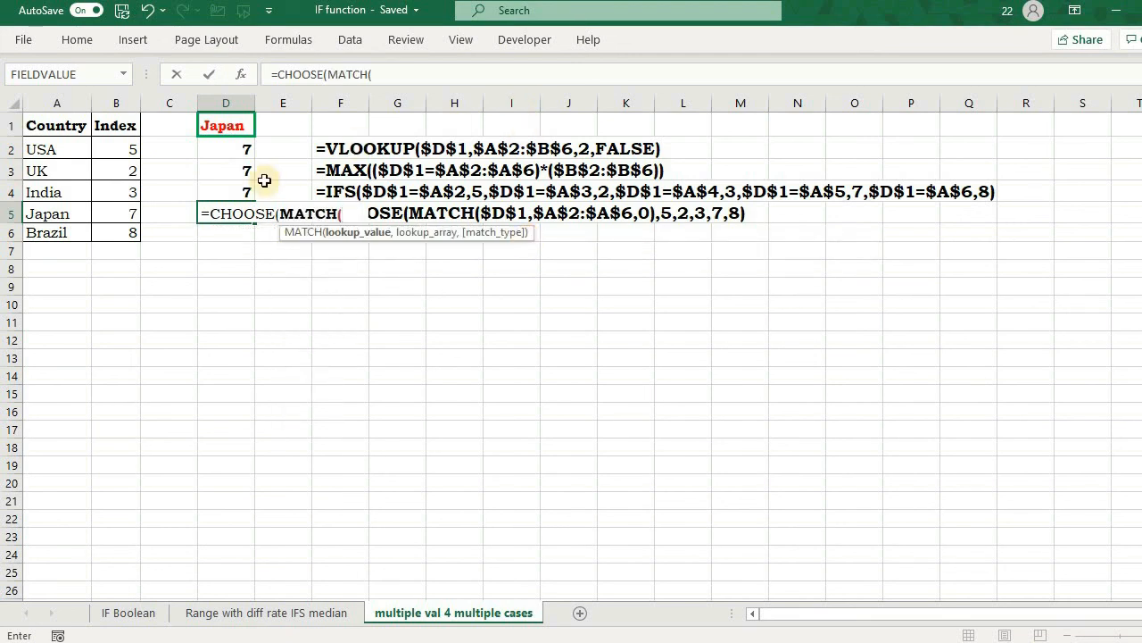
left_click(225, 129)
key("F4")
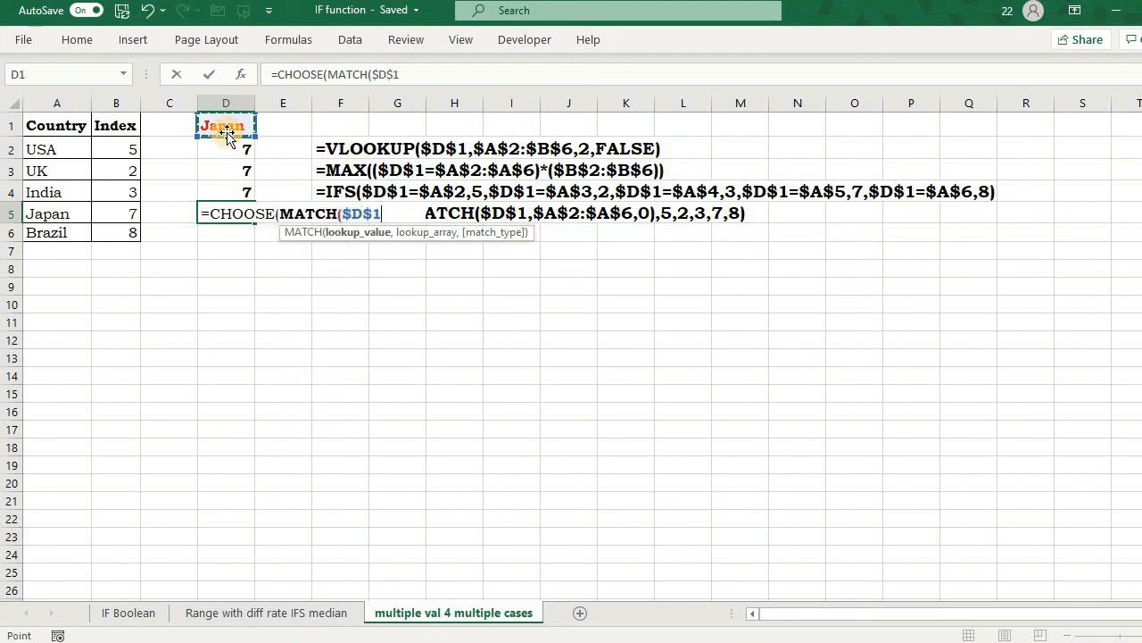
Step: Complete the MATCH function in D5 with the lookup array $A$2:$A$6 and exact match type 0
type(",")
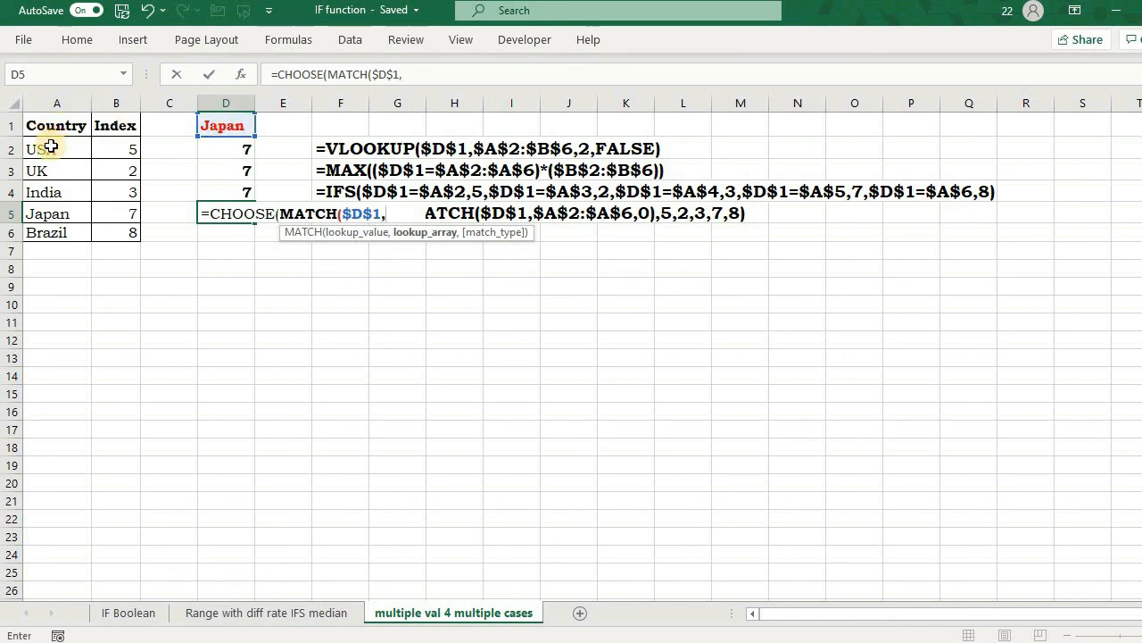
left_click(51, 147)
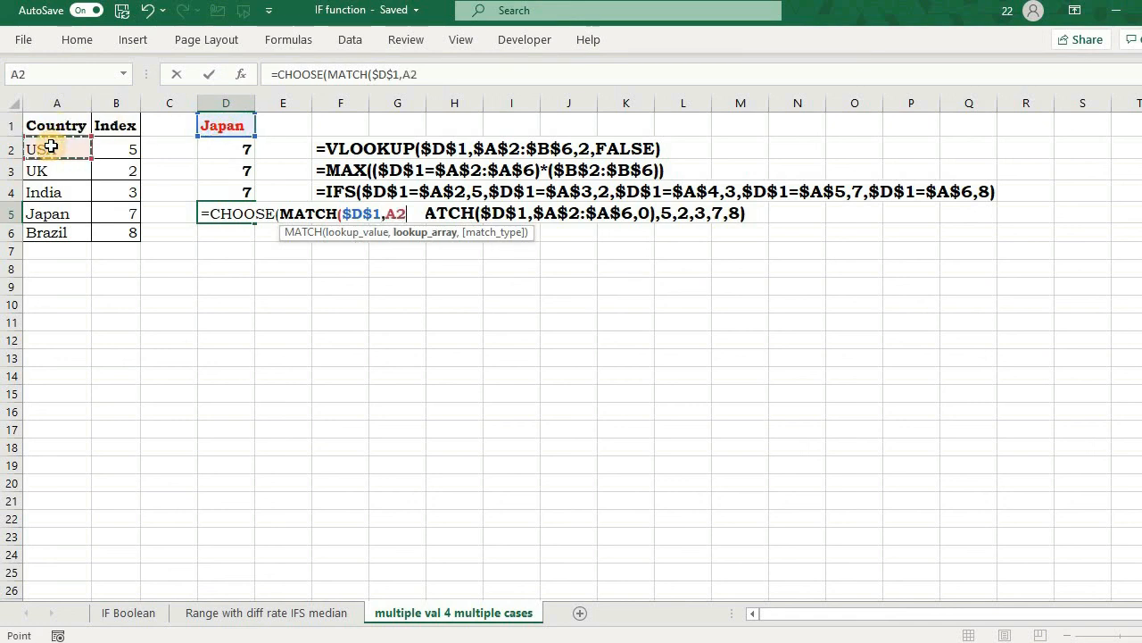
key("ctrl+shift+Down")
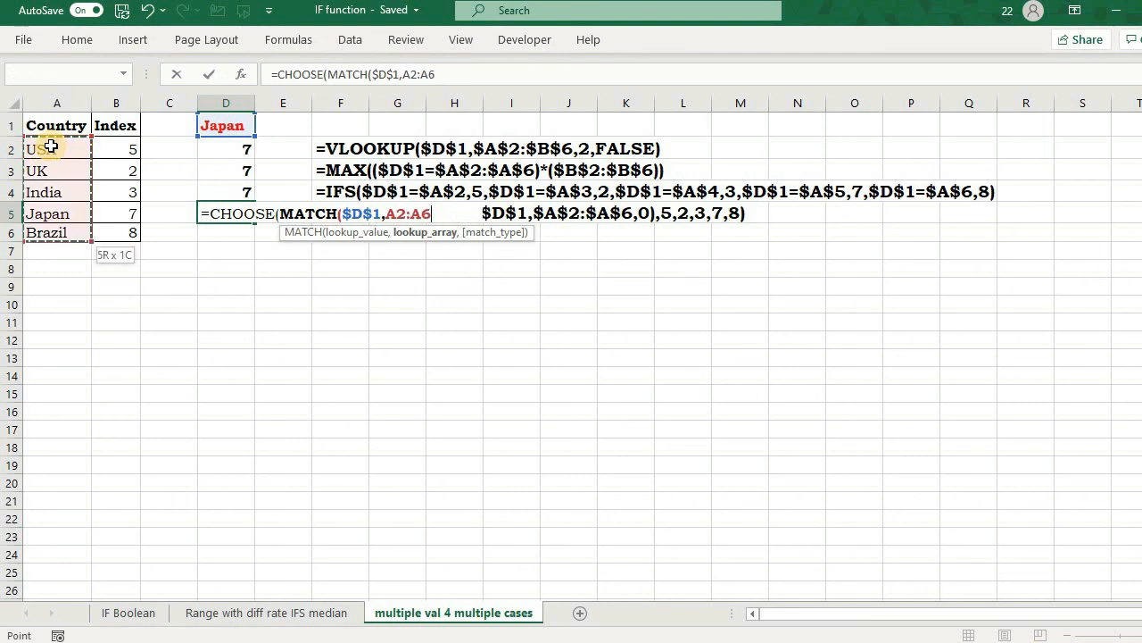
key("F4")
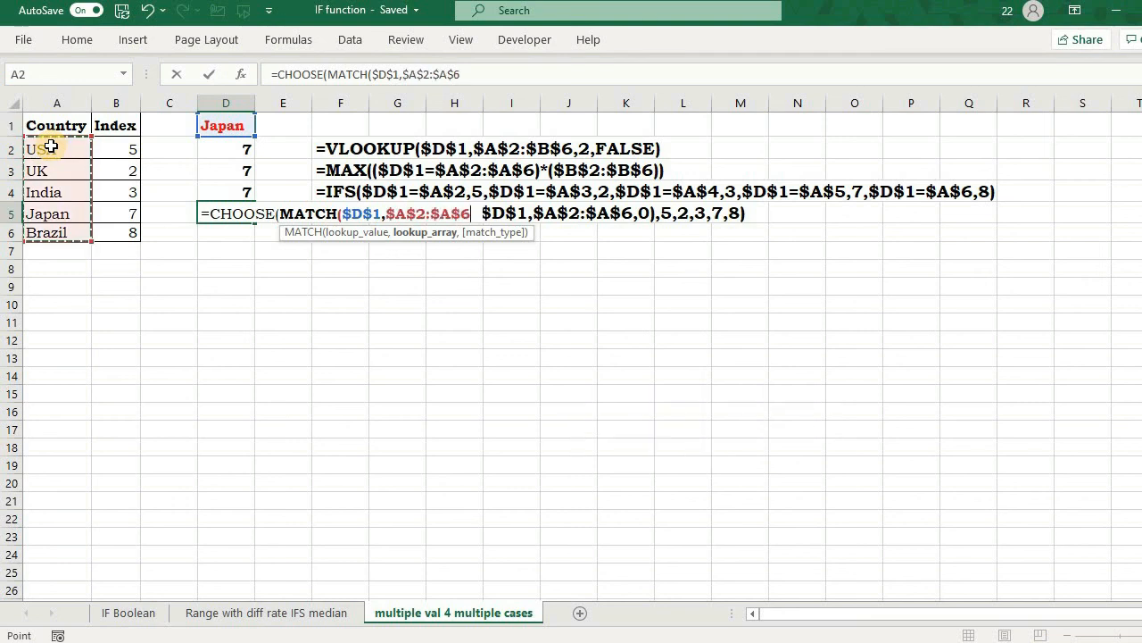
type(",")
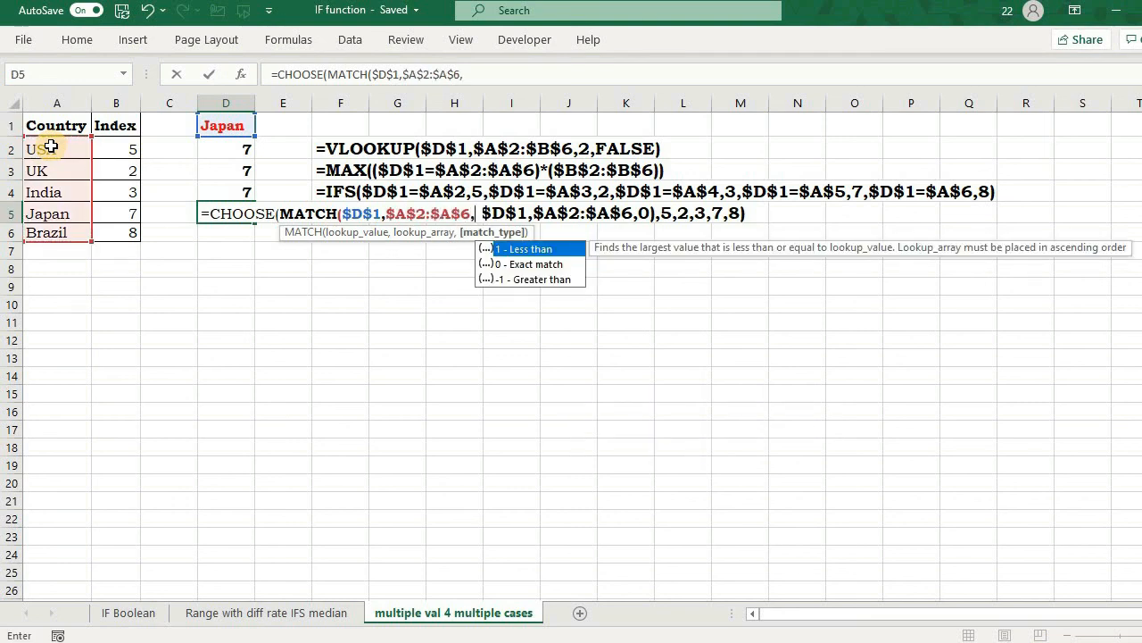
key("Down")
key("Tab")
type(")")
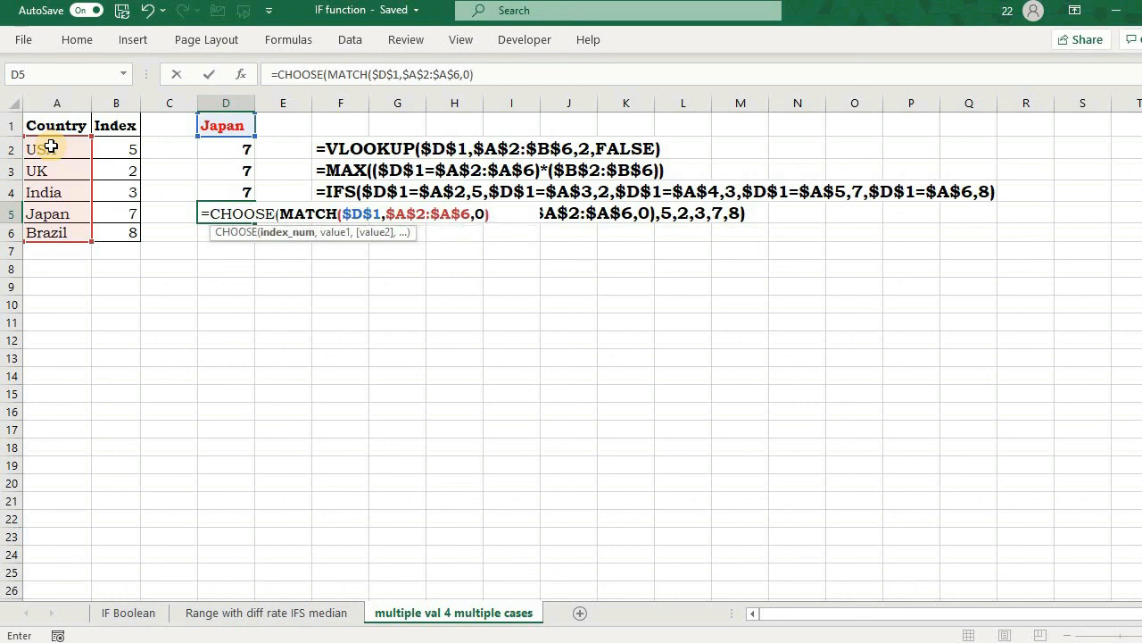
Step: Evaluate the MATCH argument inside the D5 CHOOSE formula to inspect its result, and restore the formula text
left_click(273, 240)
key("ctrl+equal")
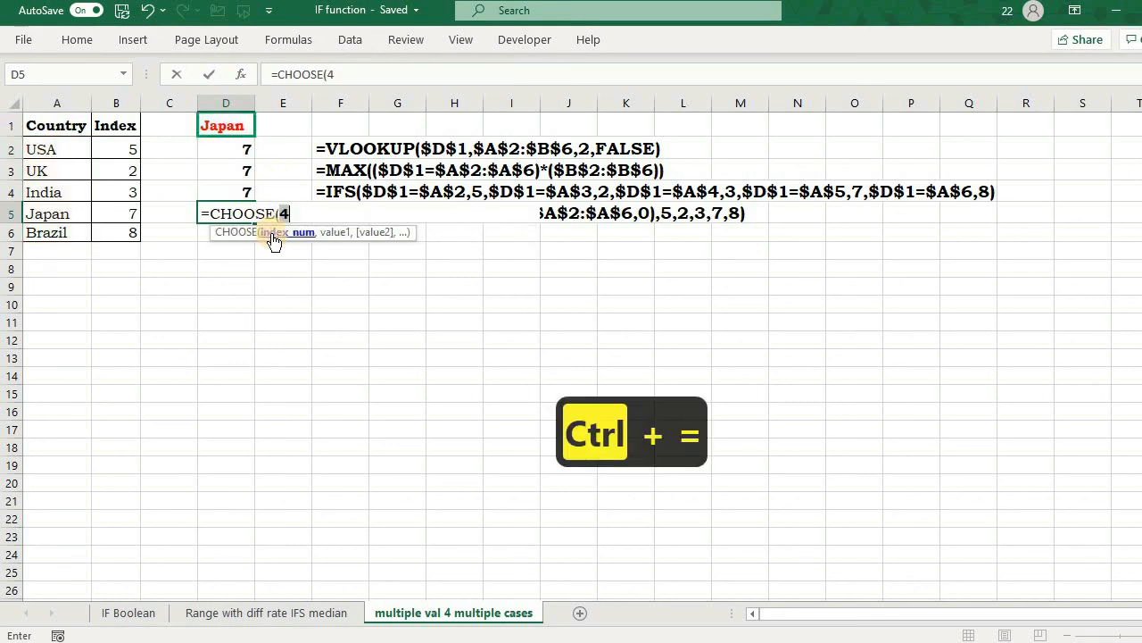
key("ctrl+z")
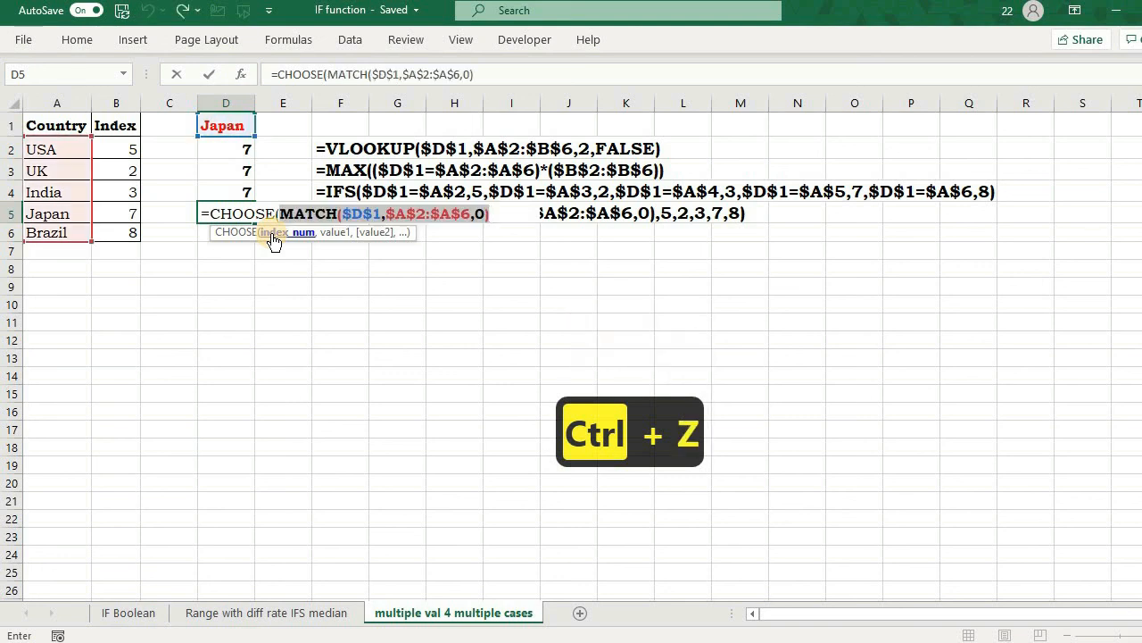
key("Right")
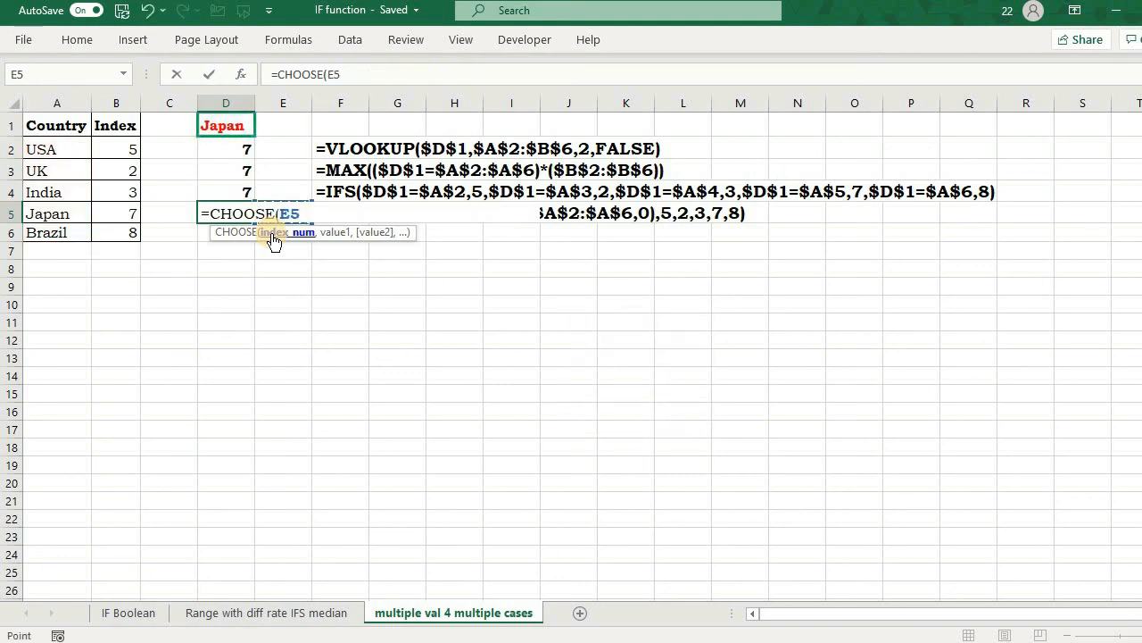
key("ctrl+z")
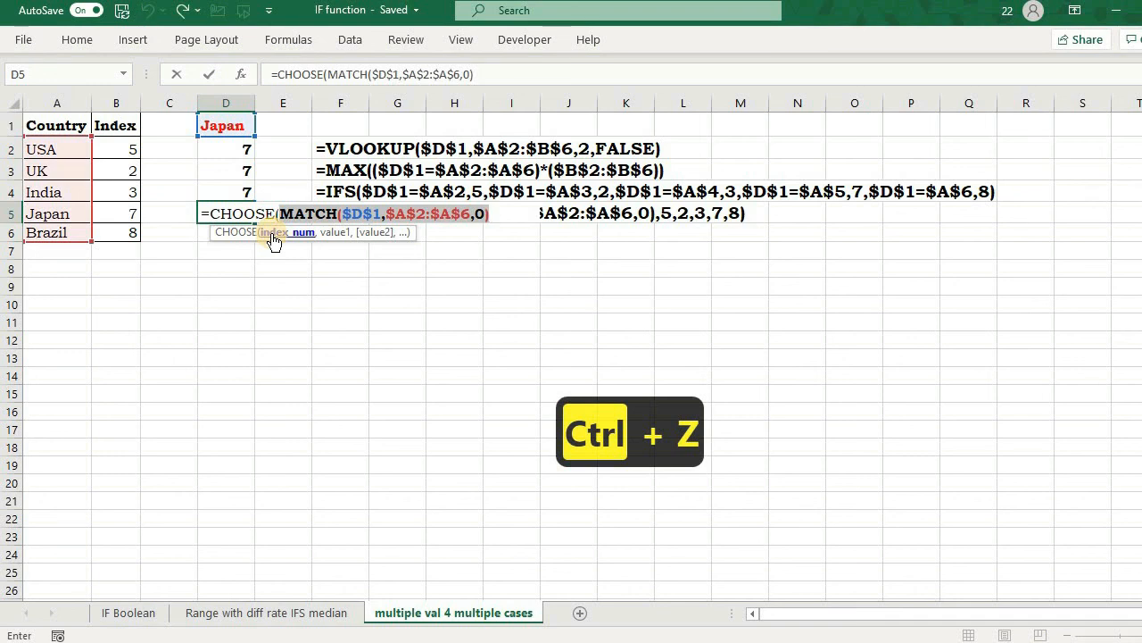
Step: Add B2, B3, B4, B5 and B6 as the CHOOSE values in D5 and enter the formula
left_click(494, 215)
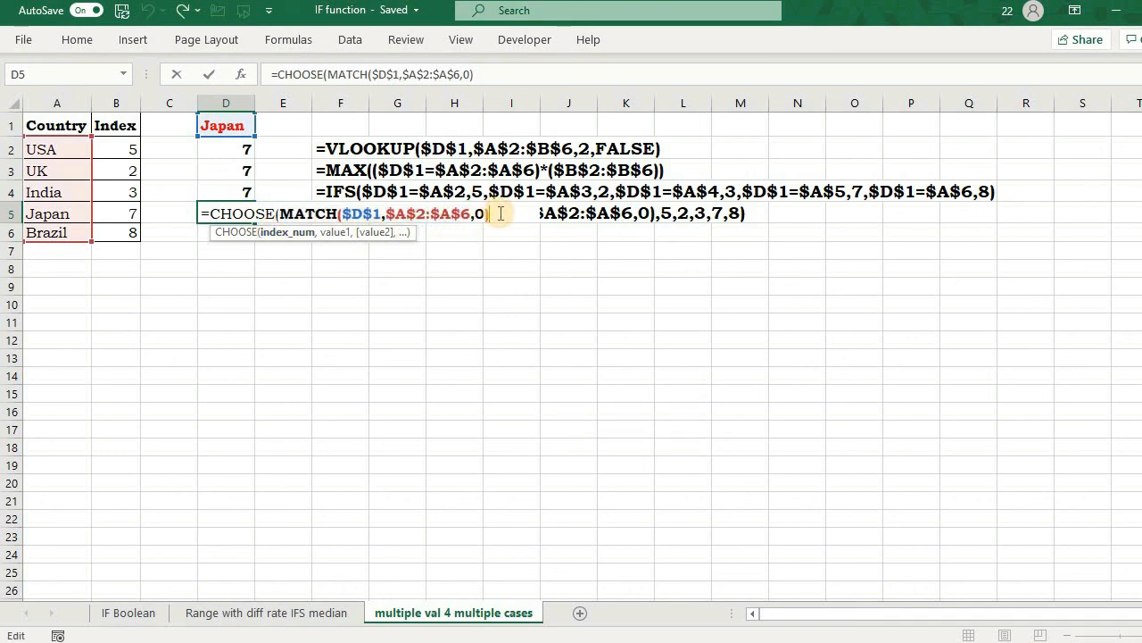
type(",")
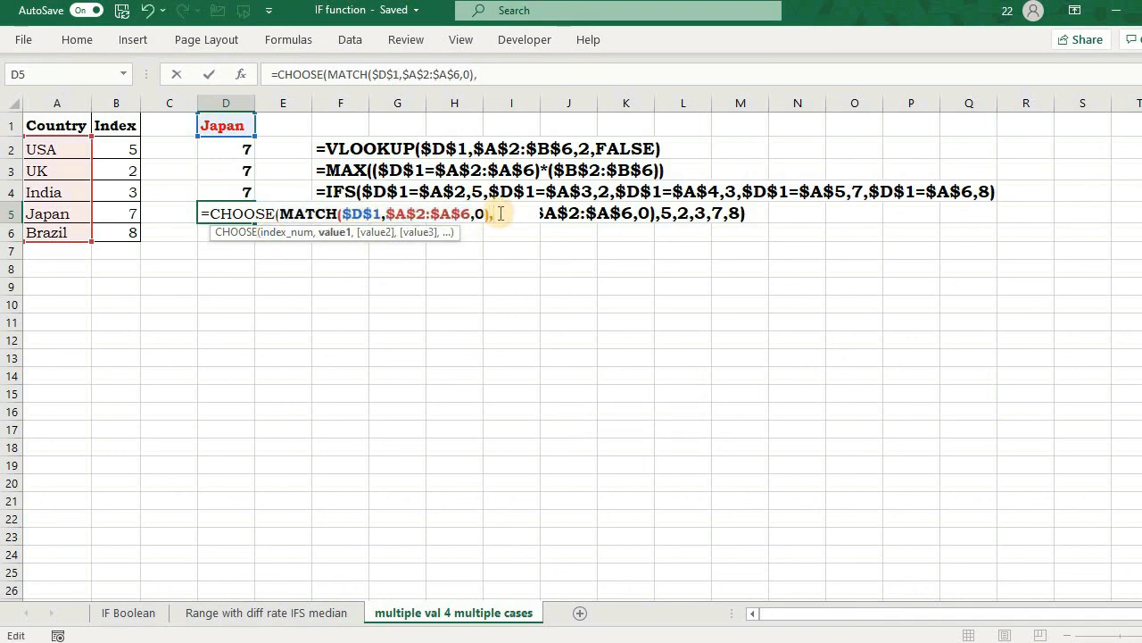
left_click(114, 147)
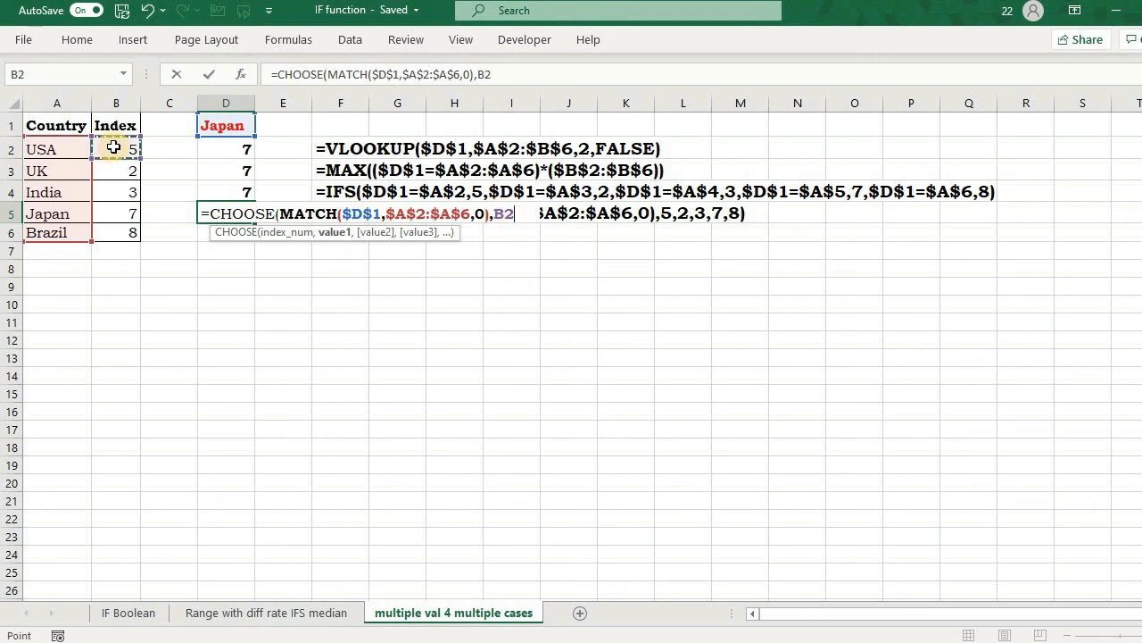
type(",")
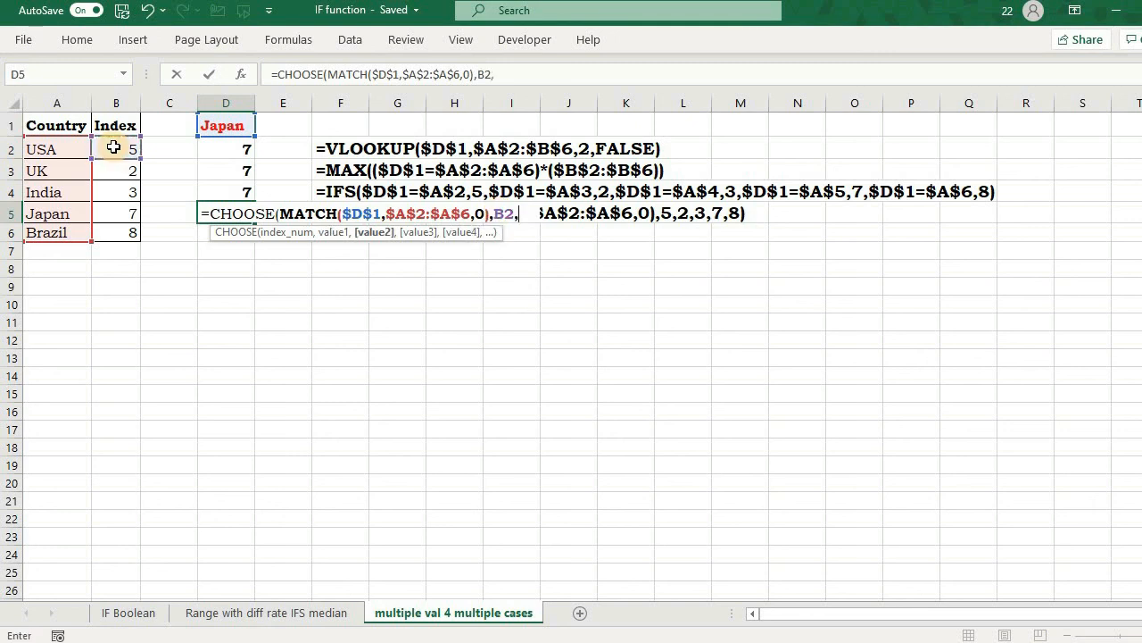
type("B3,")
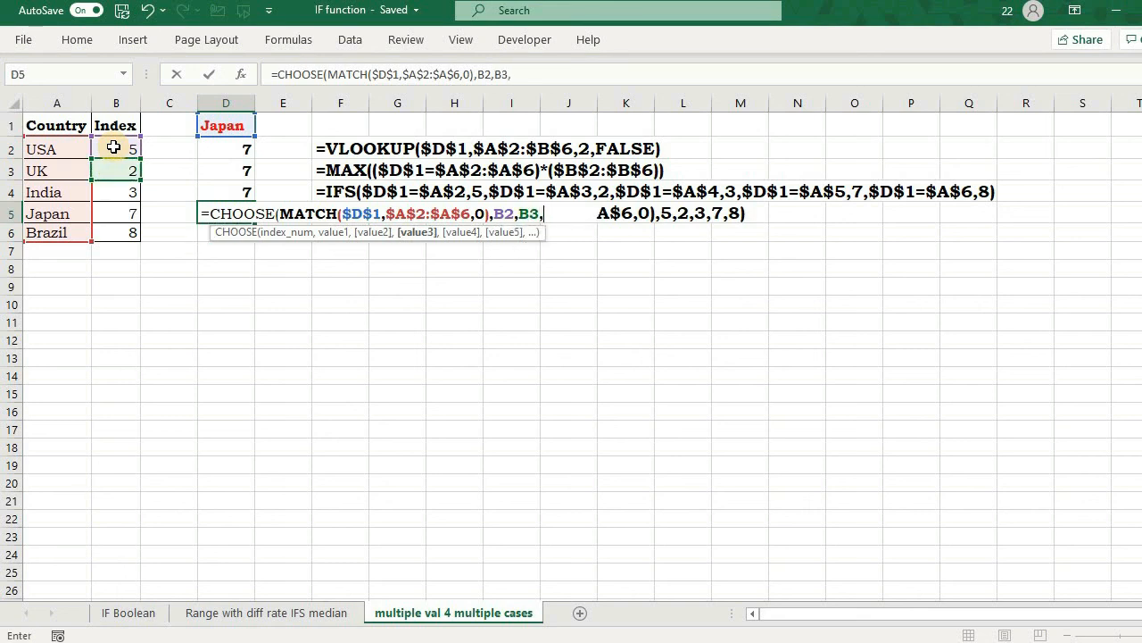
left_click(116, 191)
type(",")
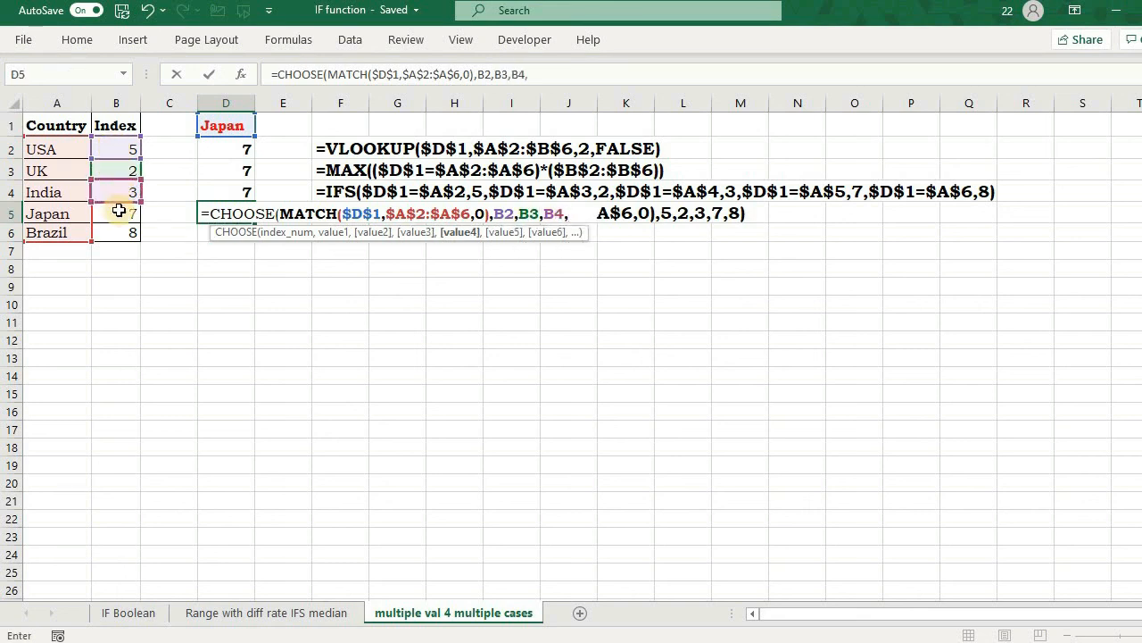
left_click(116, 214)
type(",")
left_click(116, 231)
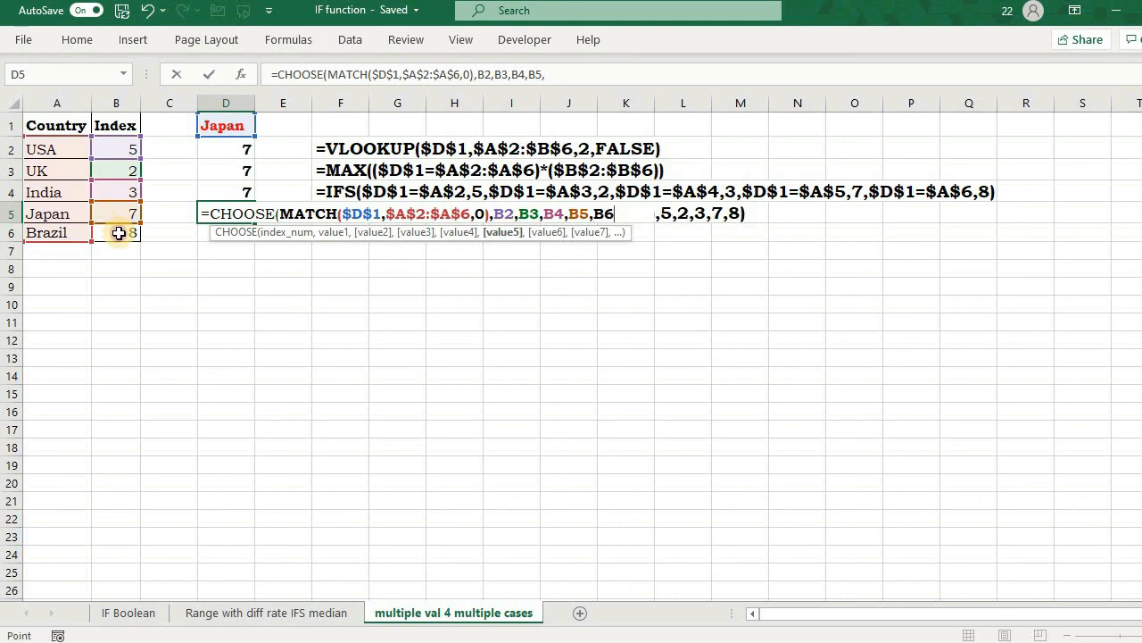
type(")")
key("Return")
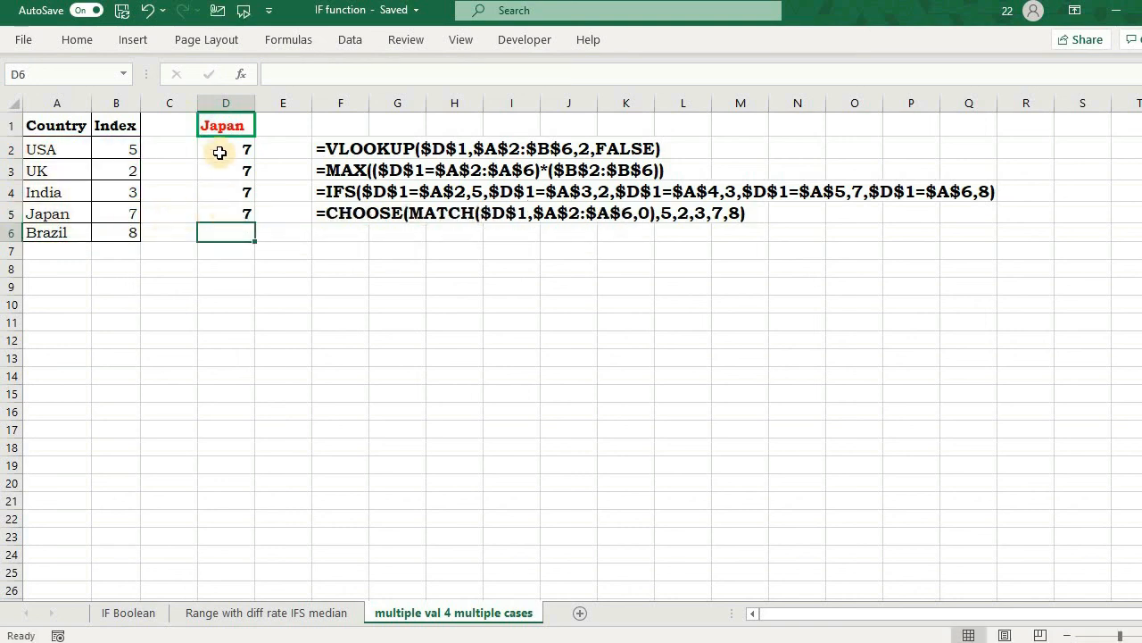
Step: Set the country in D1 to USA to test the four lookup formulas
left_click(224, 125)
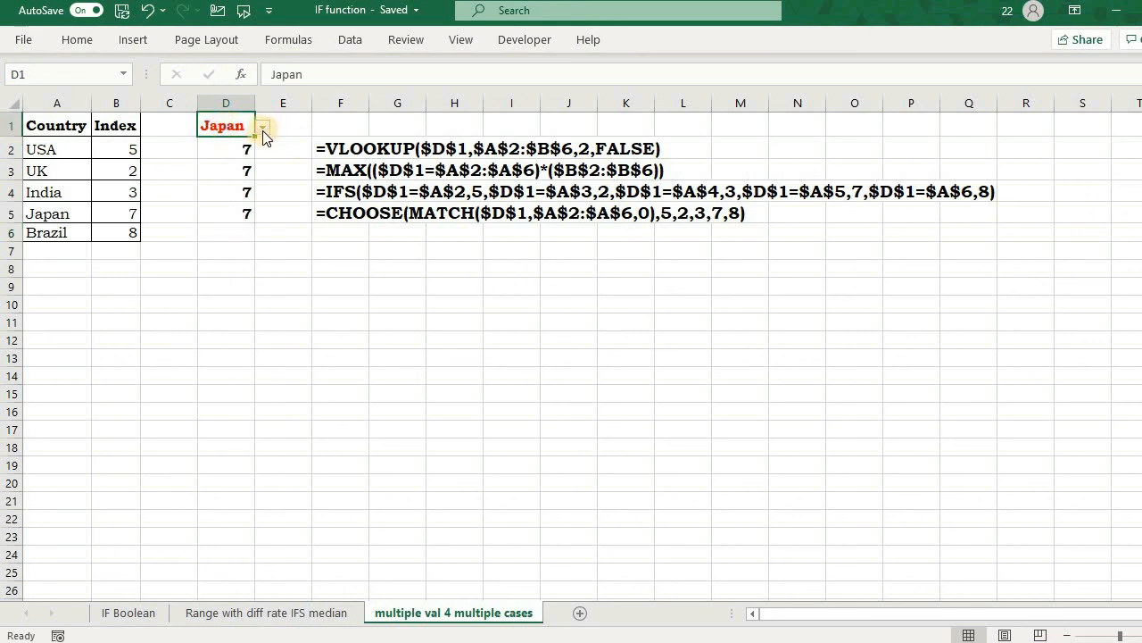
left_click(262, 127)
left_click(225, 144)
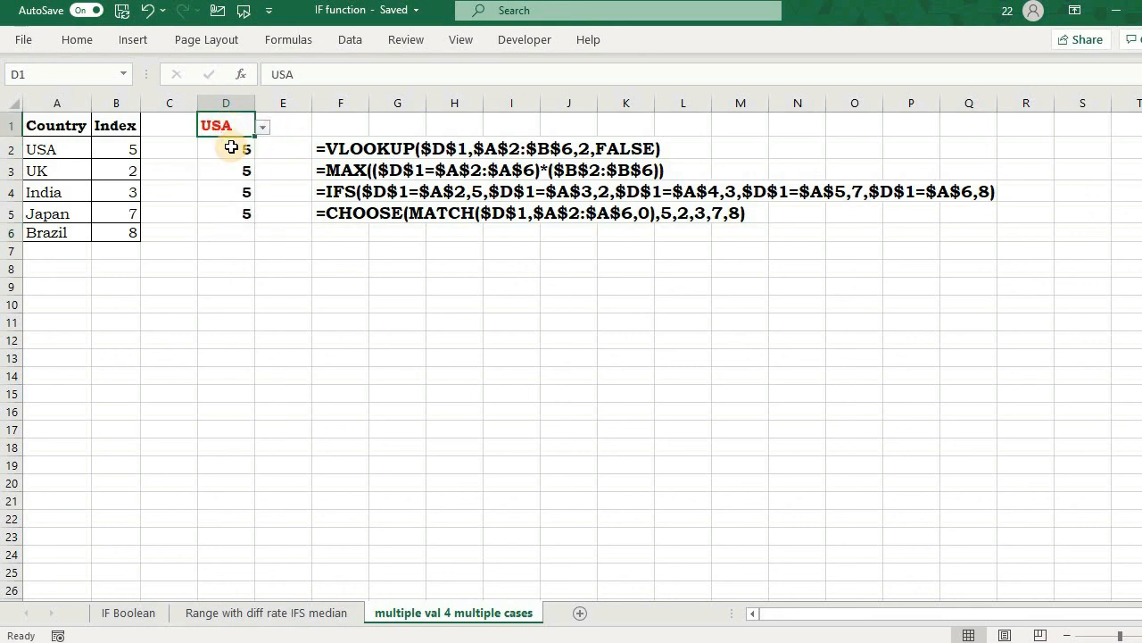